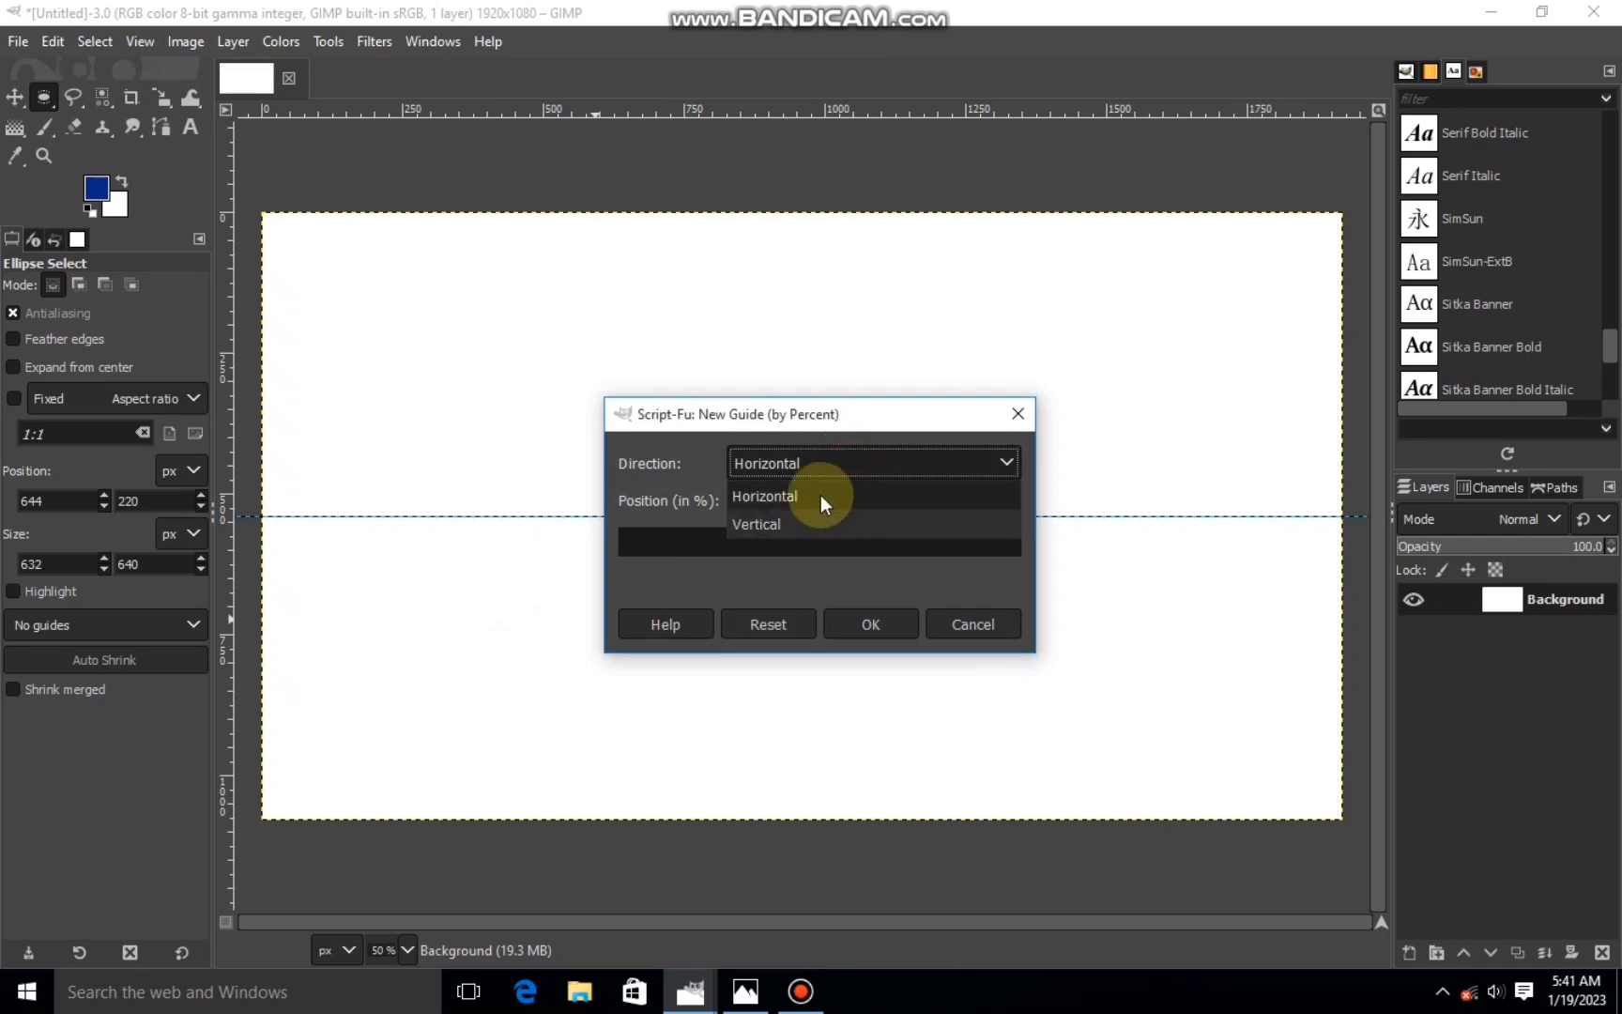
- Add a vertical guide through the canvas centre and create a new transparent layer
{"action": "left_click", "coordinate": [826, 525]}
{"action": "left_click", "coordinate": [873, 624]}
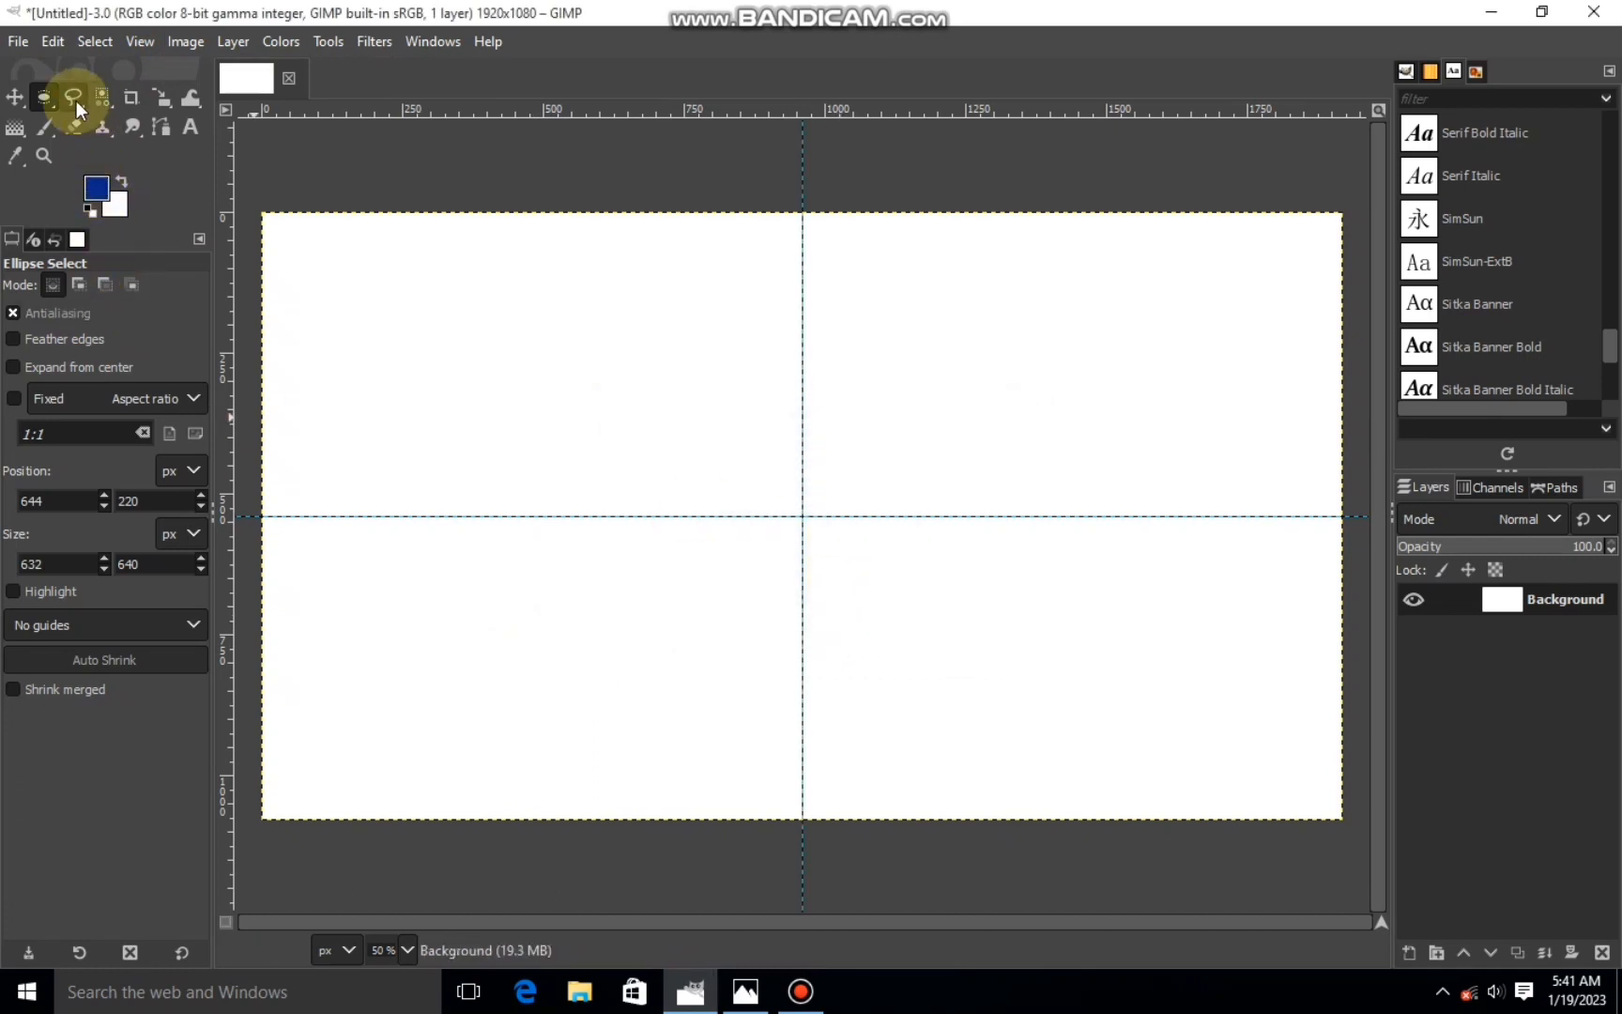
{"action": "left_click", "coordinate": [1408, 951]}
{"action": "left_click", "coordinate": [1431, 931]}
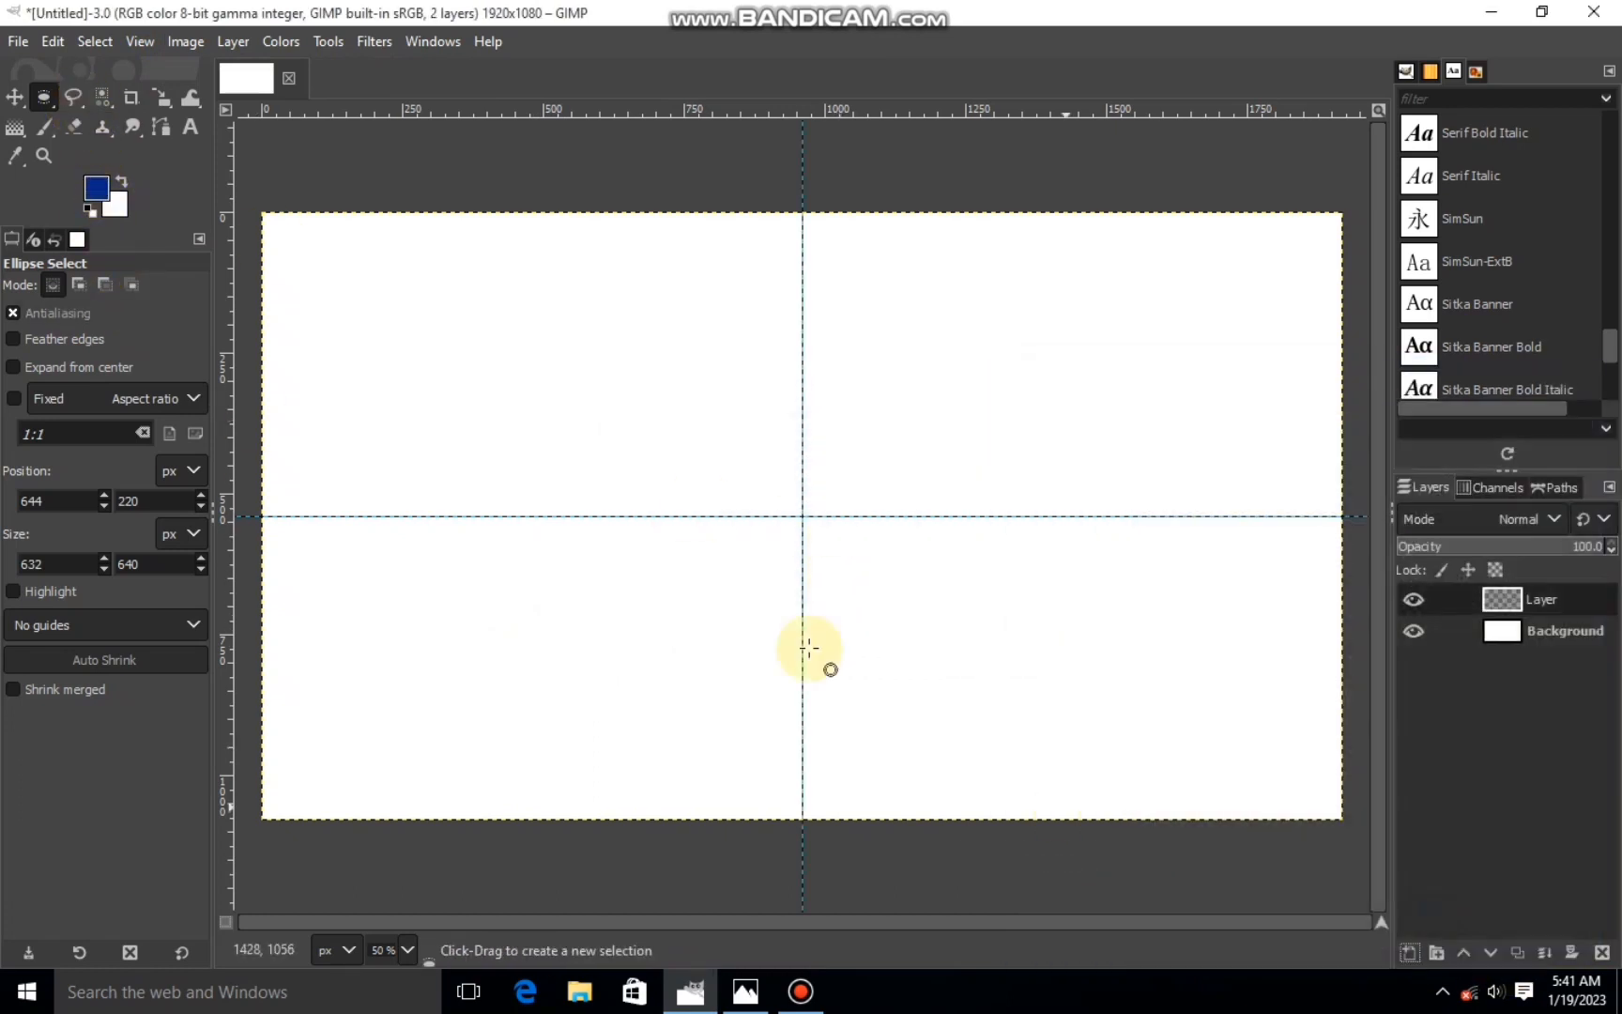
- Draw a circular selection of about 660 × 658 px and move it onto the intersection of the two guides
{"action": "left_click", "coordinate": [43, 97]}
{"action": "left_click_drag", "start_coordinate": [665, 373], "coordinate": [817, 589]}
{"action": "left_click_drag", "start_coordinate": [874, 649], "coordinate": [1033, 725]}
{"action": "left_click_drag", "start_coordinate": [869, 549], "coordinate": [822, 507]}
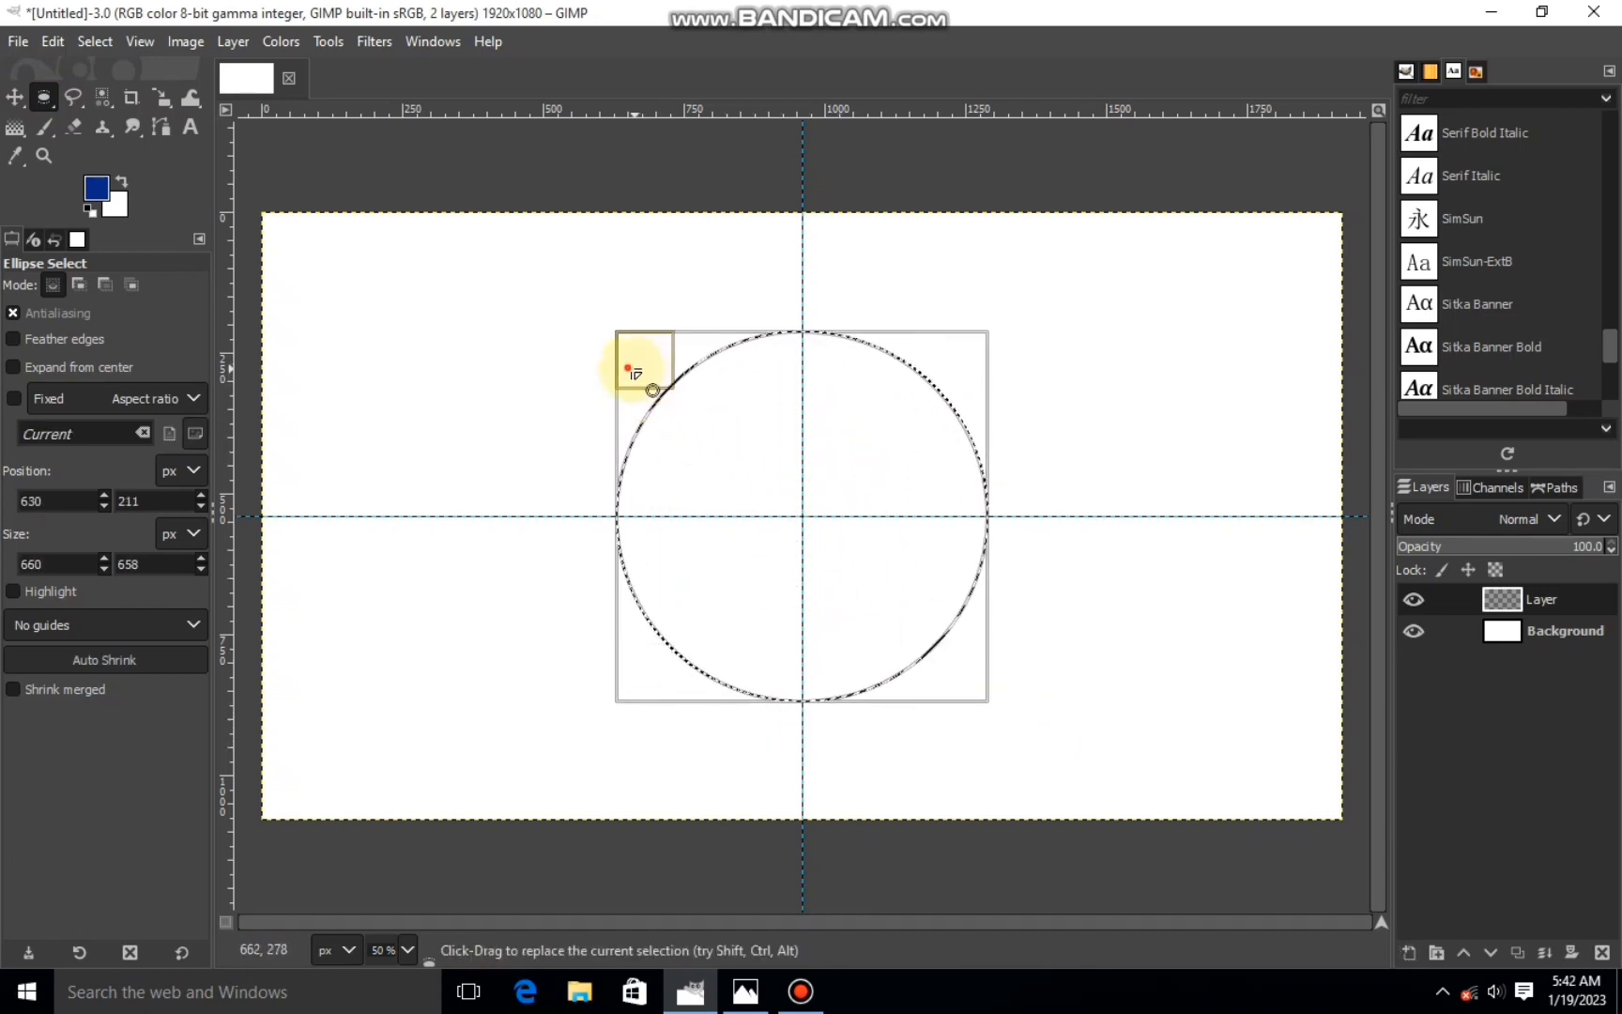
- Resize the circular selection to 688 × 688 px and centre it on the guides at position 616, 194
{"action": "left_click_drag", "start_coordinate": [630, 369], "coordinate": [584, 344]}
{"action": "left_click_drag", "start_coordinate": [982, 320], "coordinate": [990, 305]}
{"action": "left_click_drag", "start_coordinate": [605, 346], "coordinate": [624, 367]}
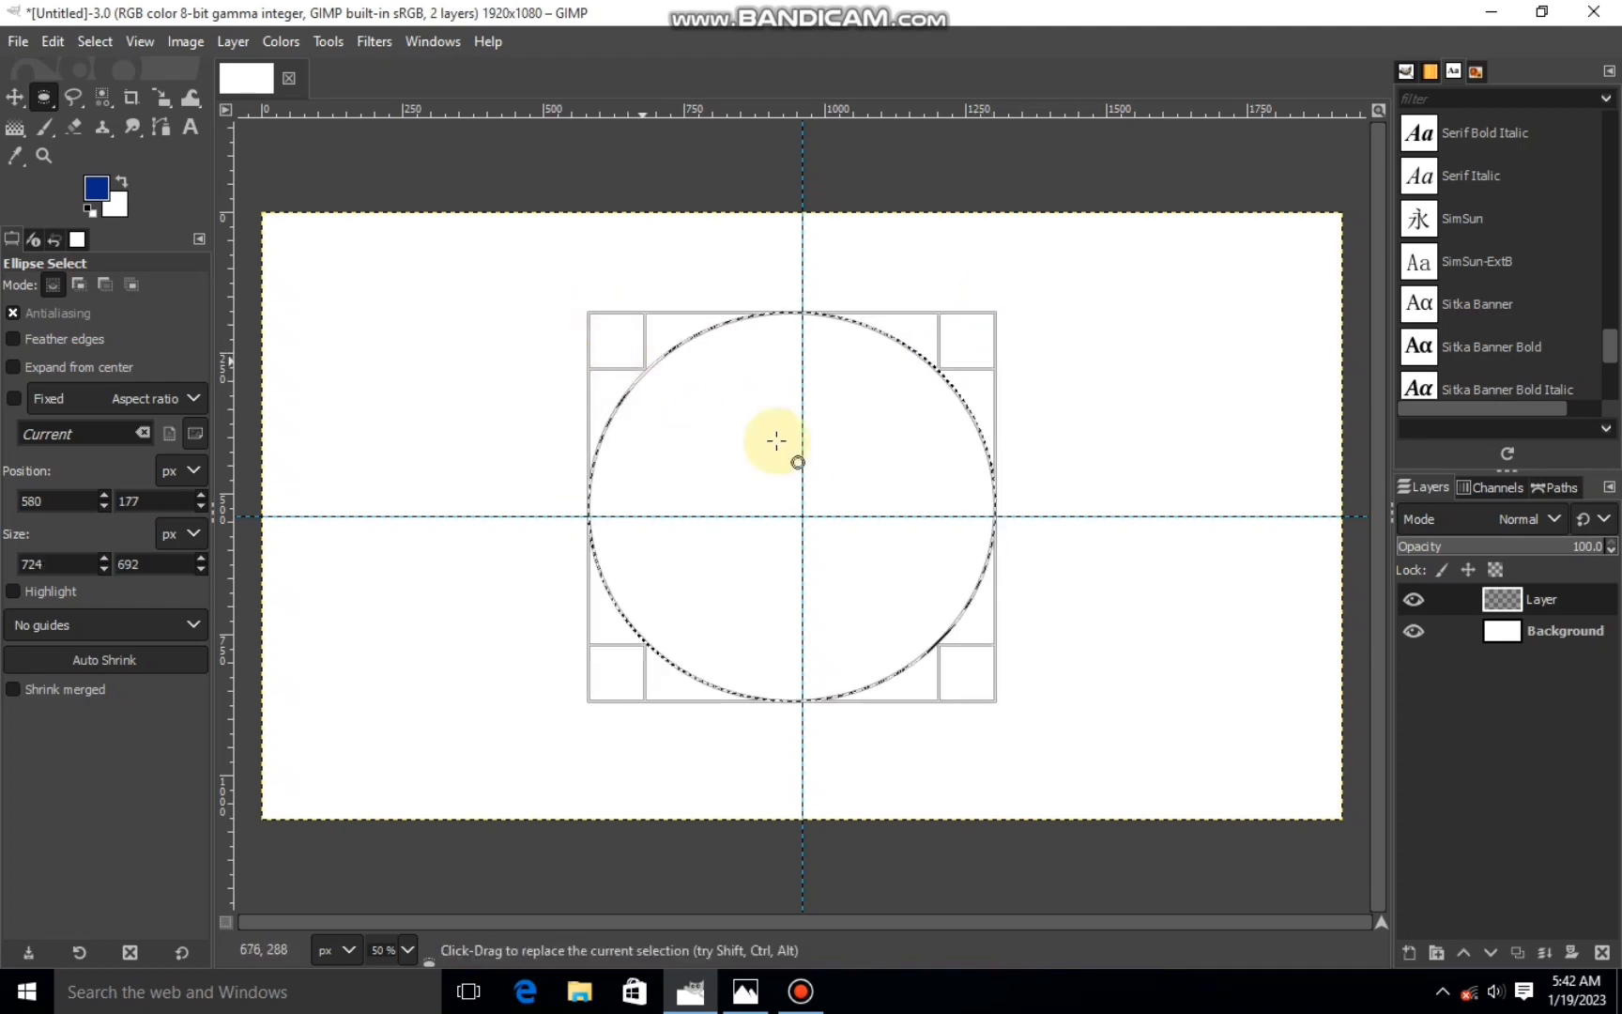
{"action": "left_click_drag", "start_coordinate": [841, 469], "coordinate": [851, 479]}
{"action": "left_click_drag", "start_coordinate": [620, 514], "coordinate": [632, 514]}
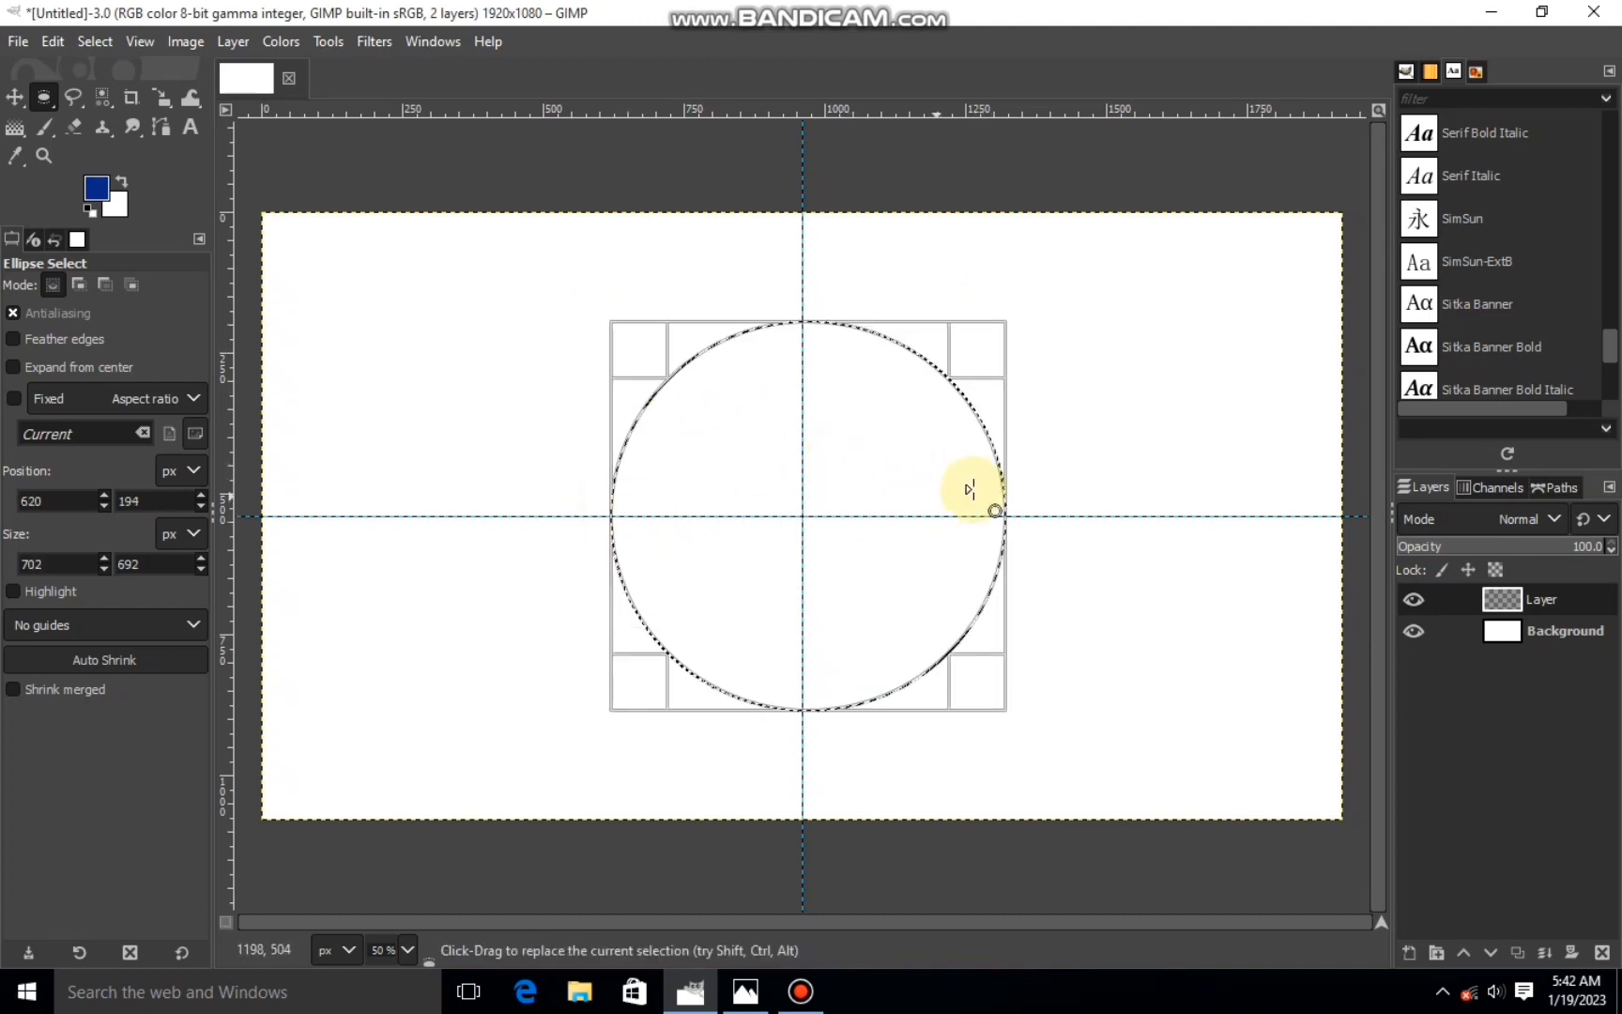
{"action": "left_click_drag", "start_coordinate": [991, 489], "coordinate": [984, 489]}
{"action": "left_click_drag", "start_coordinate": [820, 507], "coordinate": [815, 513]}
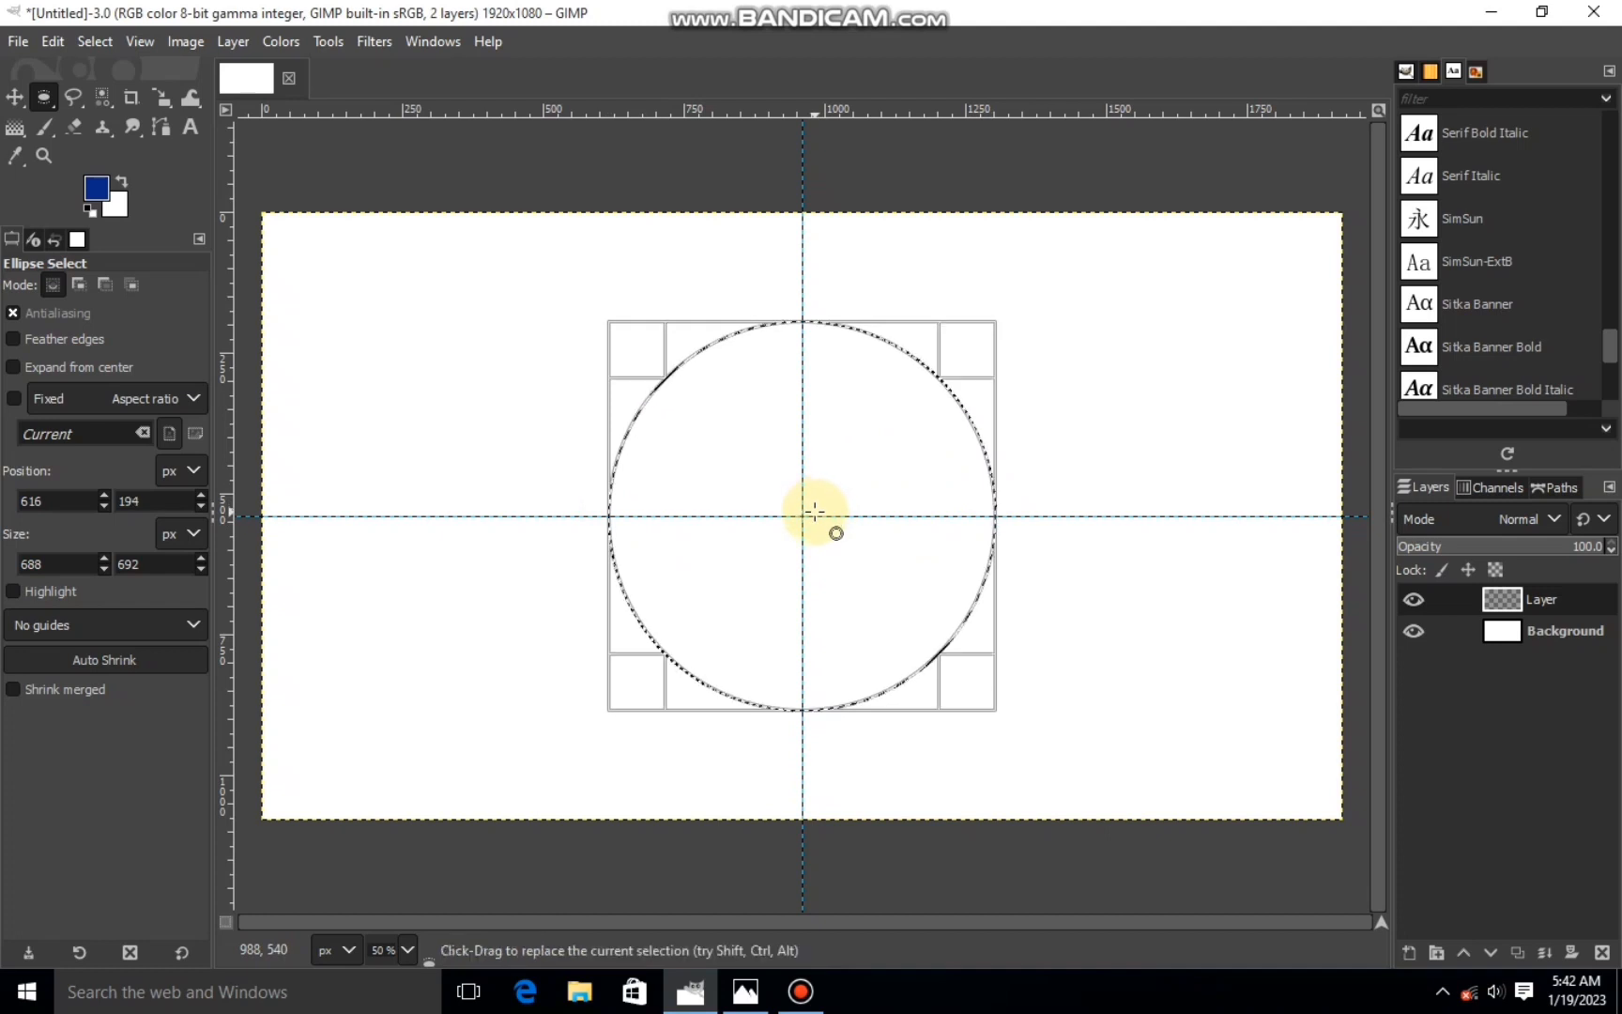
{"action": "left_click", "coordinate": [838, 679]}
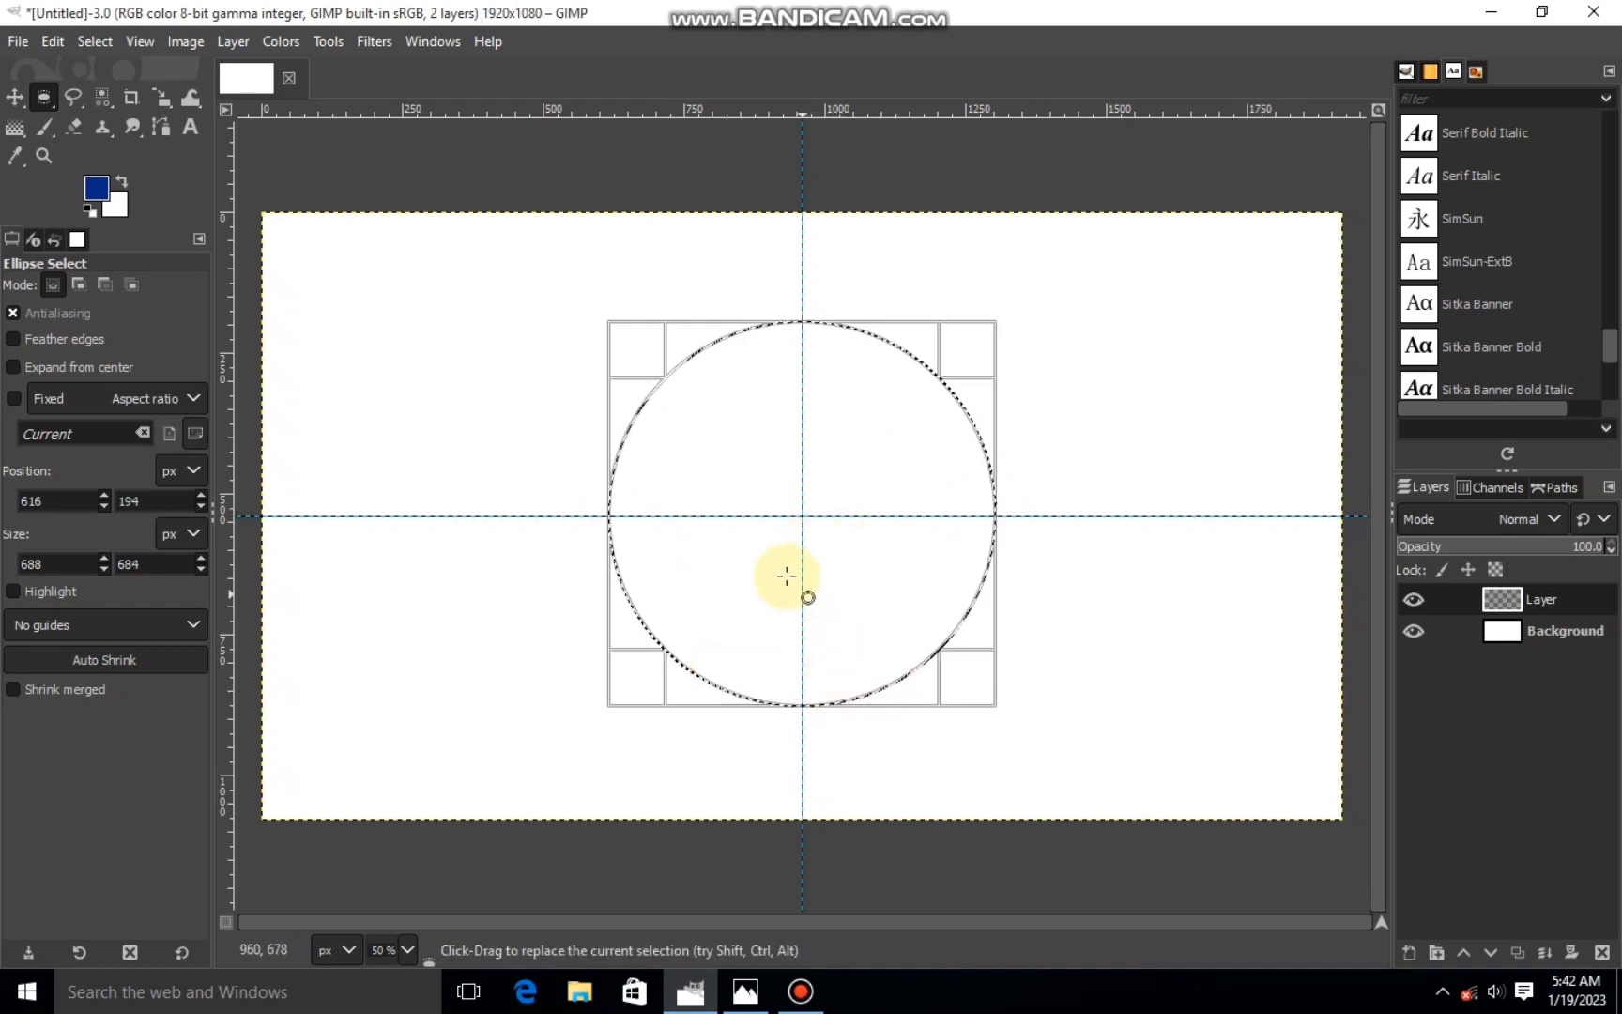
{"action": "left_click_drag", "start_coordinate": [806, 669], "coordinate": [818, 673]}
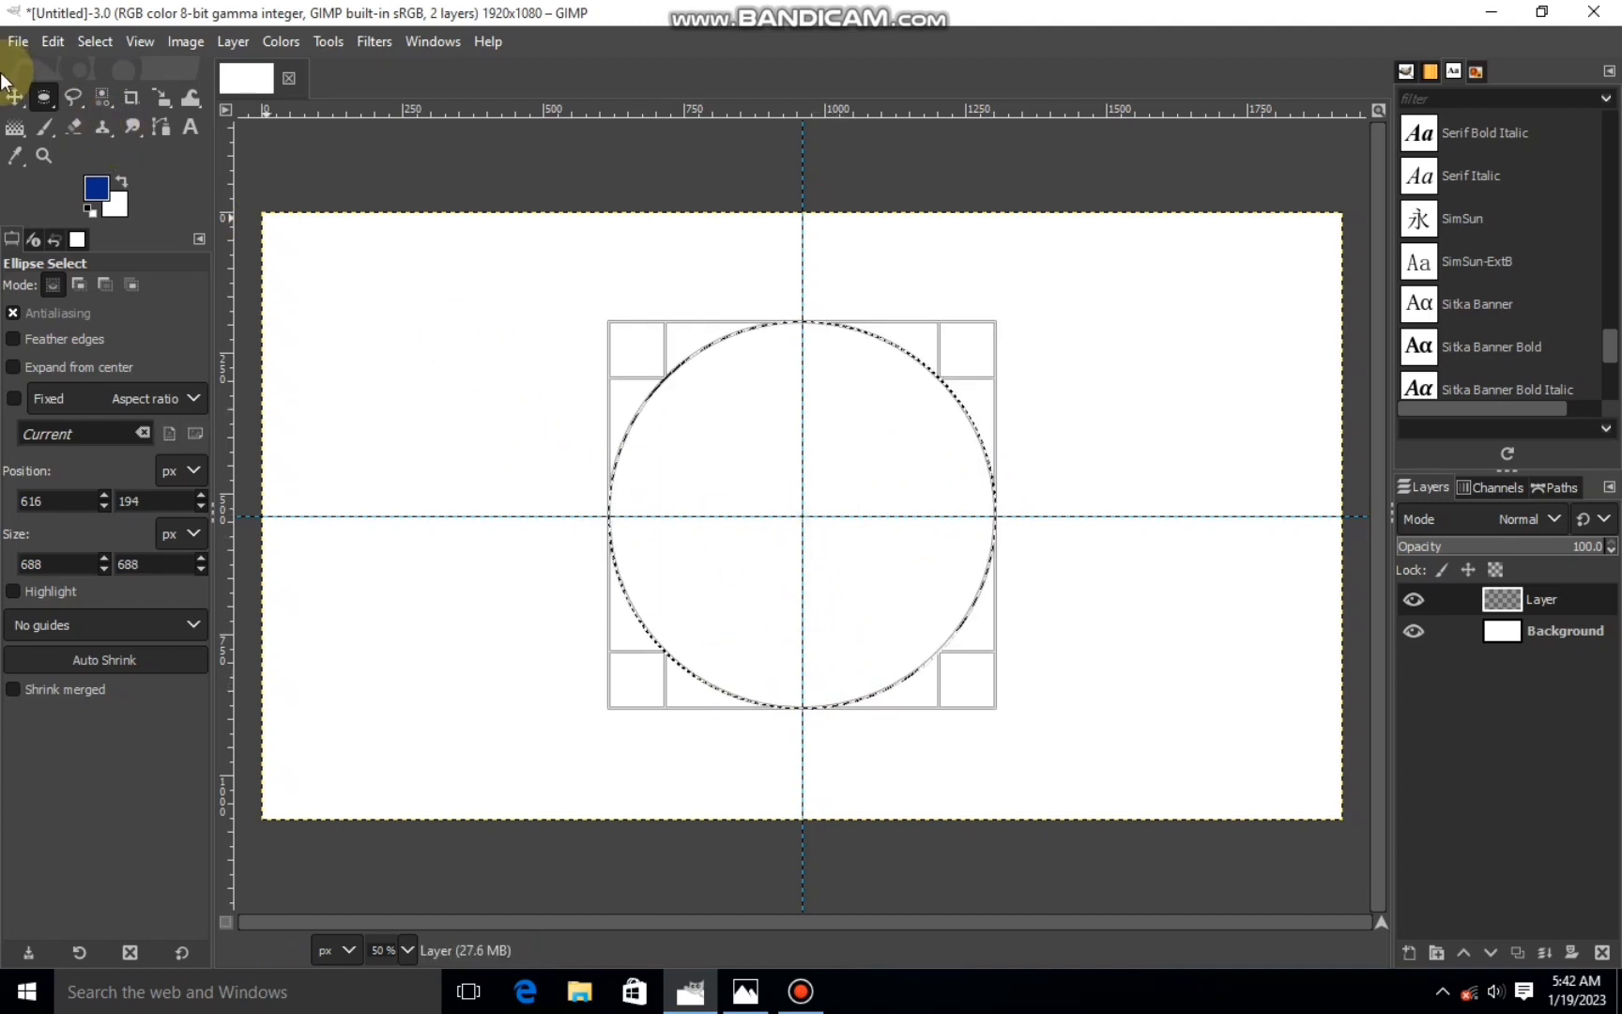
- Fill the circular selection with the Golden linear gradient, running vertically from above the circle to below it
{"action": "left_click", "coordinate": [15, 127]}
{"action": "left_click", "coordinate": [23, 352]}
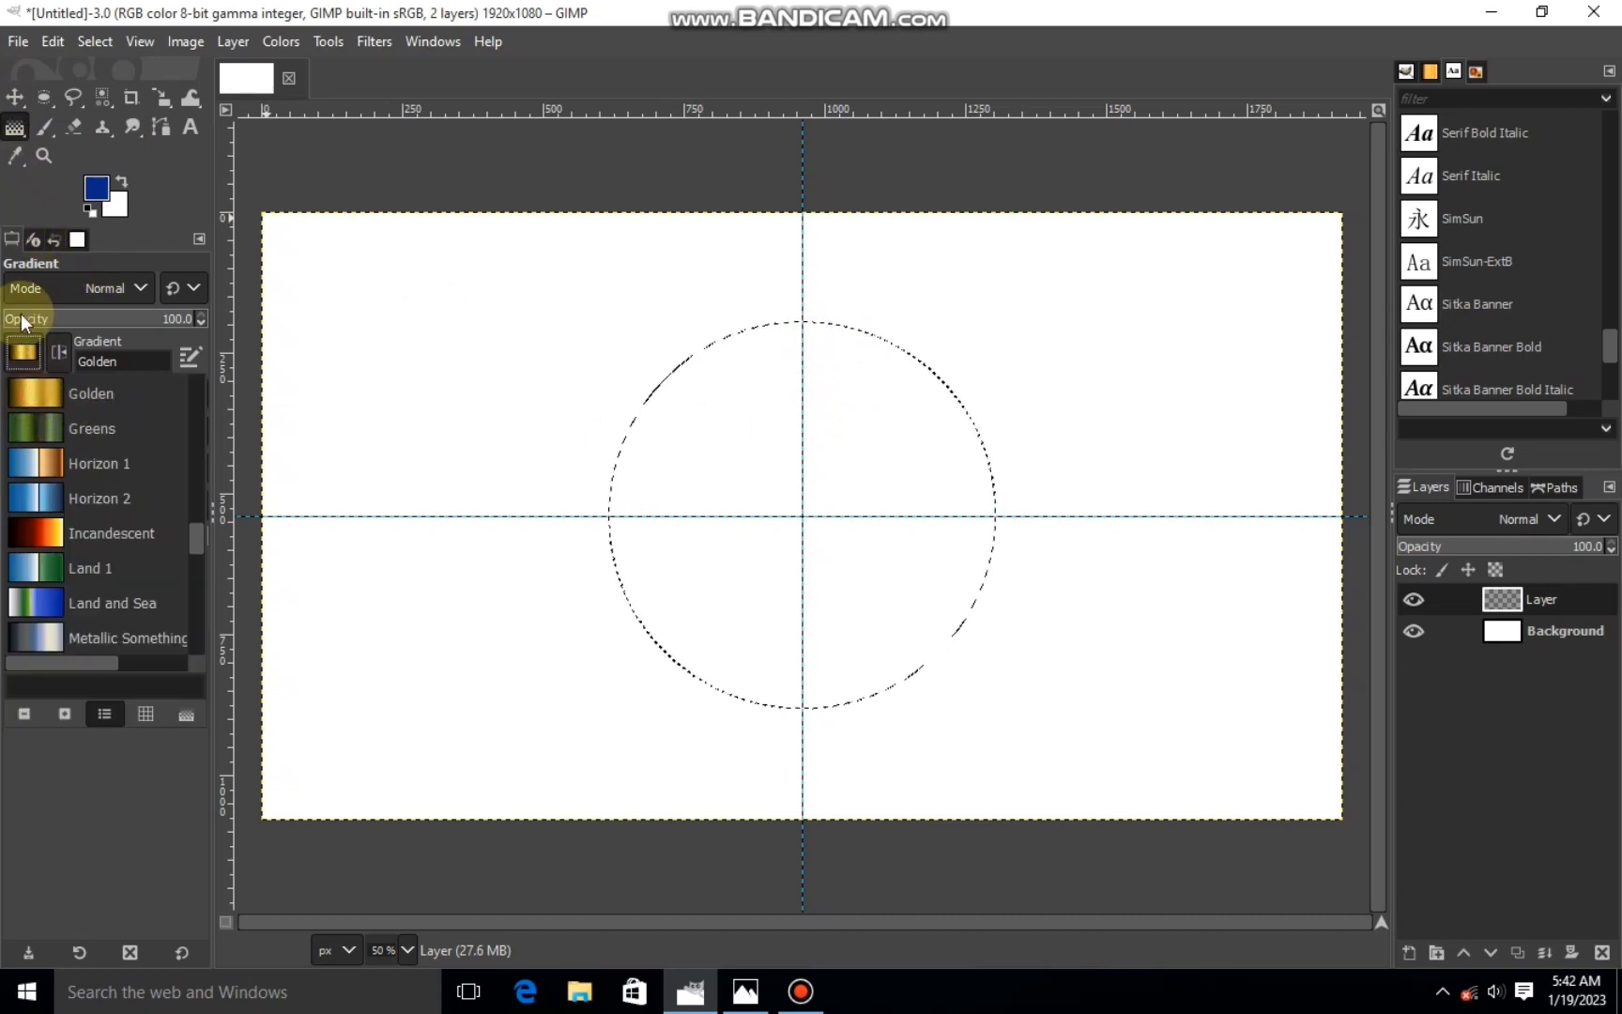
{"action": "left_click", "coordinate": [20, 358]}
{"action": "left_click_drag", "start_coordinate": [794, 315], "coordinate": [800, 201]}
{"action": "left_click_drag", "start_coordinate": [802, 762], "coordinate": [803, 849]}
{"action": "left_click", "coordinate": [15, 96]}
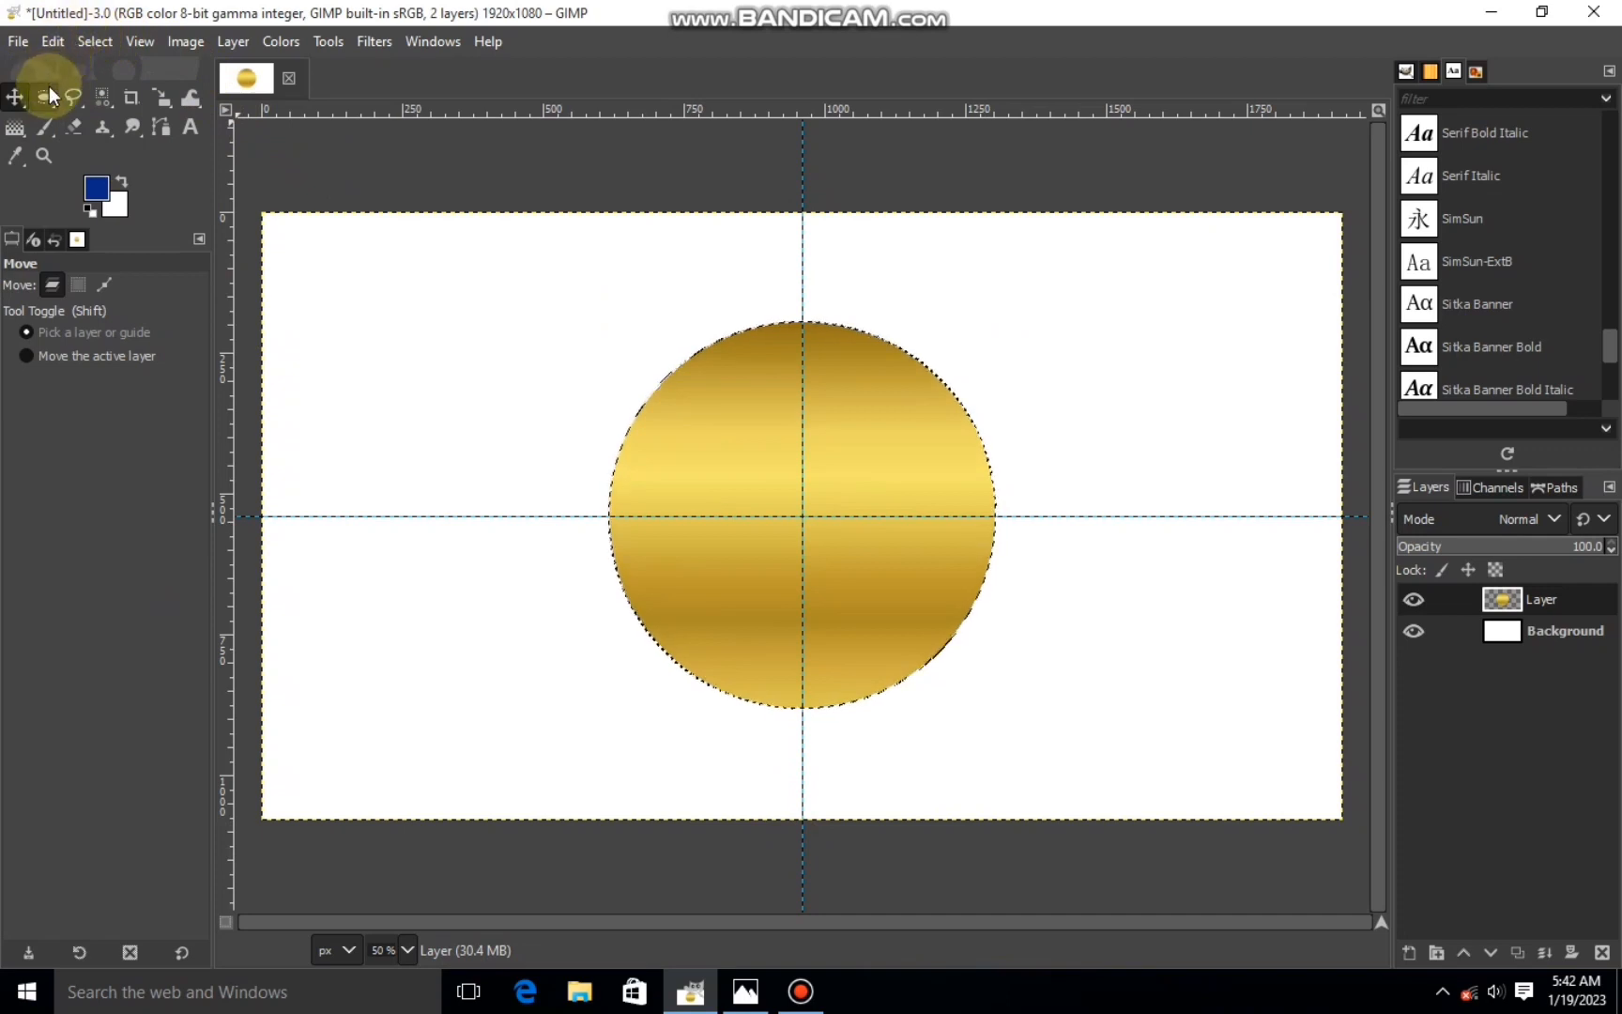
- Shrink the elliptical selection to about 636 × 638 px, centred inside the golden circle at position 642, 221
{"action": "left_click", "coordinate": [47, 95]}
{"action": "left_click", "coordinate": [862, 386]}
{"action": "left_click_drag", "start_coordinate": [946, 352], "coordinate": [948, 364]}
{"action": "left_click_drag", "start_coordinate": [812, 685], "coordinate": [812, 675]}
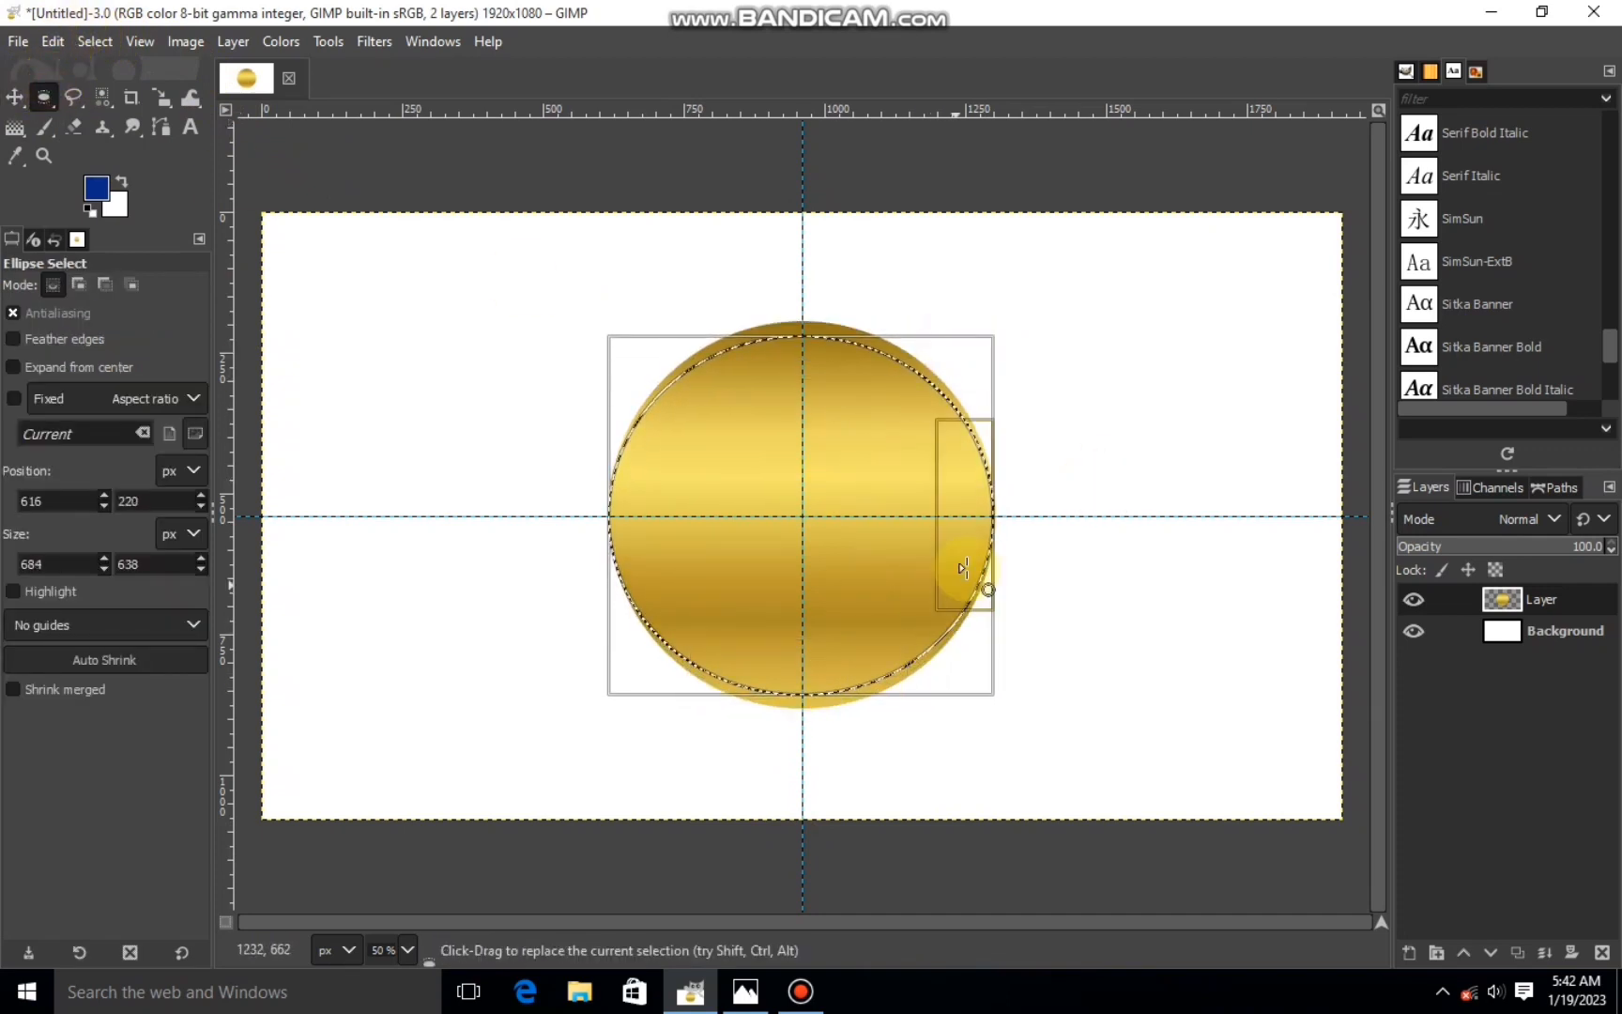
{"action": "left_click_drag", "start_coordinate": [959, 561], "coordinate": [951, 544]}
{"action": "left_click_drag", "start_coordinate": [637, 532], "coordinate": [648, 527]}
{"action": "left_click_drag", "start_coordinate": [834, 486], "coordinate": [839, 489]}
{"action": "left_click_drag", "start_coordinate": [635, 514], "coordinate": [645, 514]}
{"action": "left_click_drag", "start_coordinate": [978, 507], "coordinate": [970, 507]}
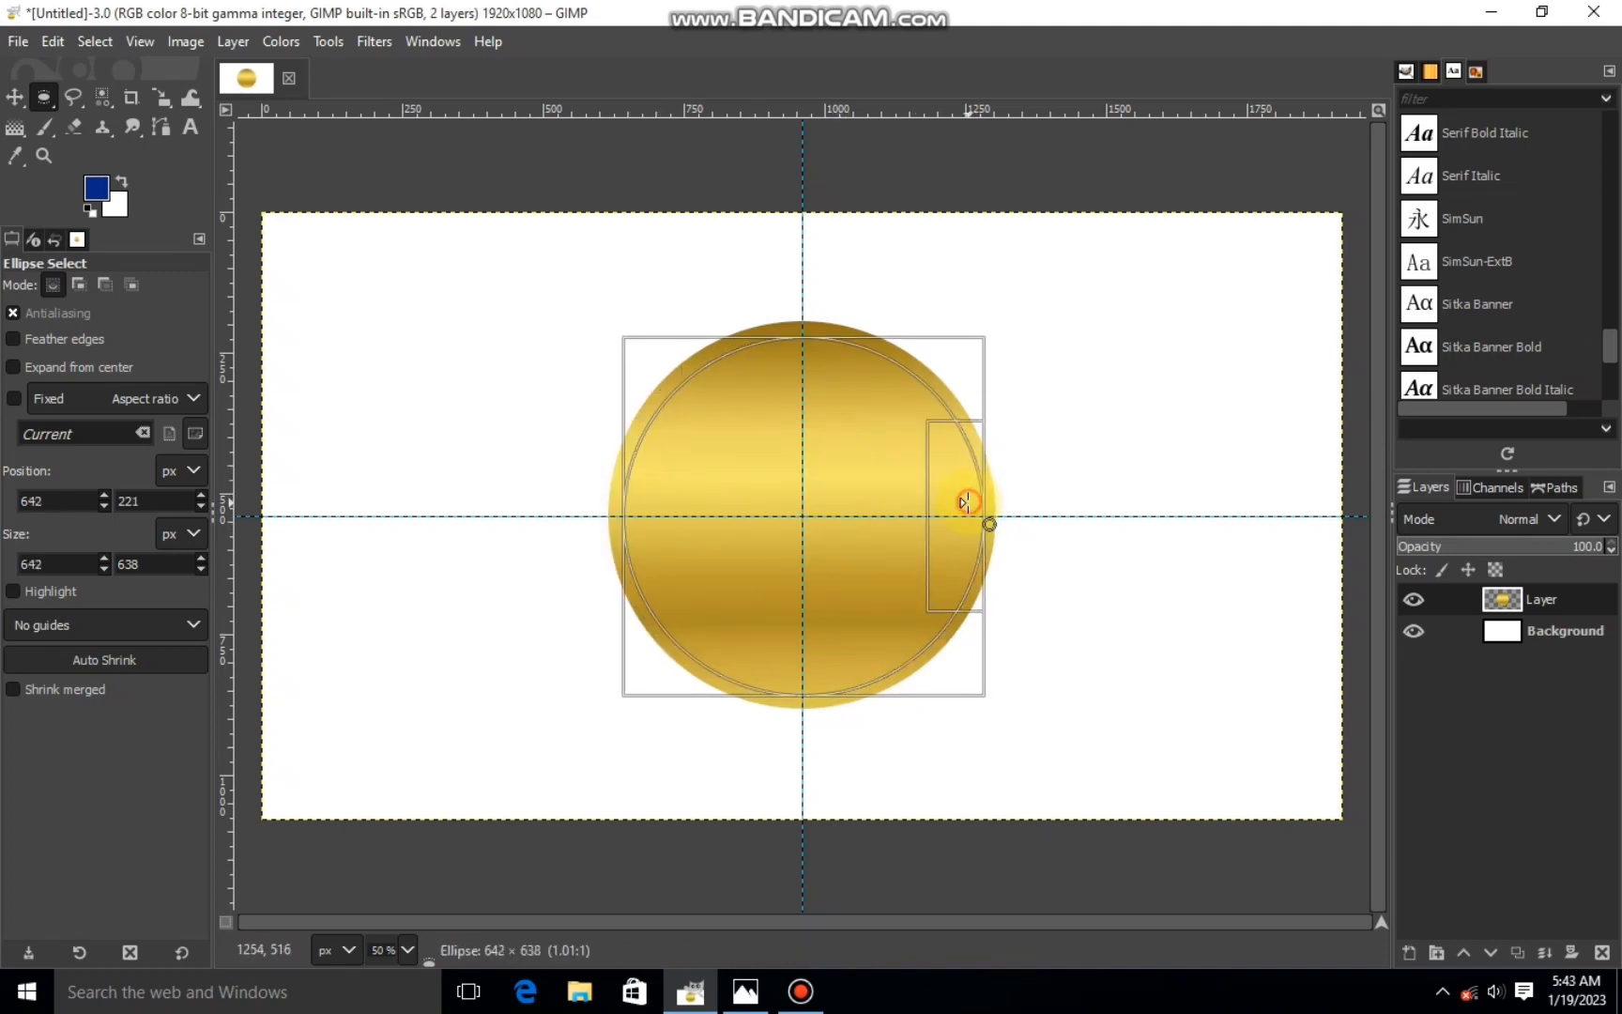
{"action": "left_click", "coordinate": [851, 494]}
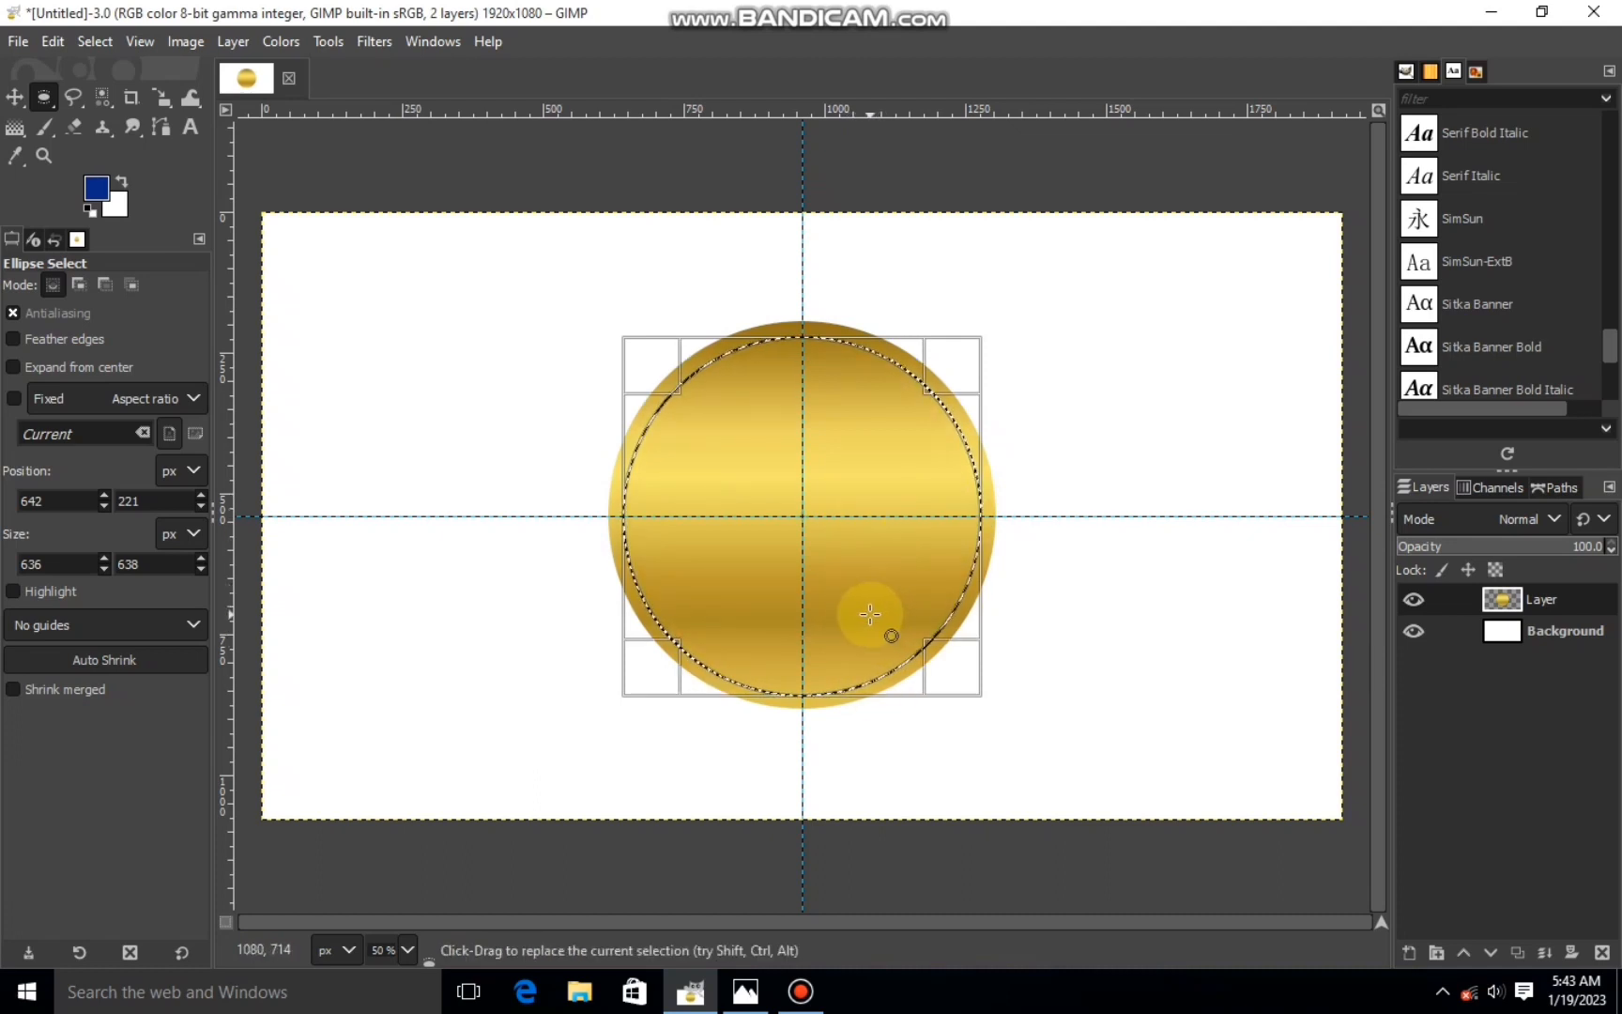
- Cut the selected inside out of the golden circle to leave a thin ring
{"action": "right_click", "coordinate": [844, 494]}
{"action": "mouse_move", "coordinate": [890, 566]}
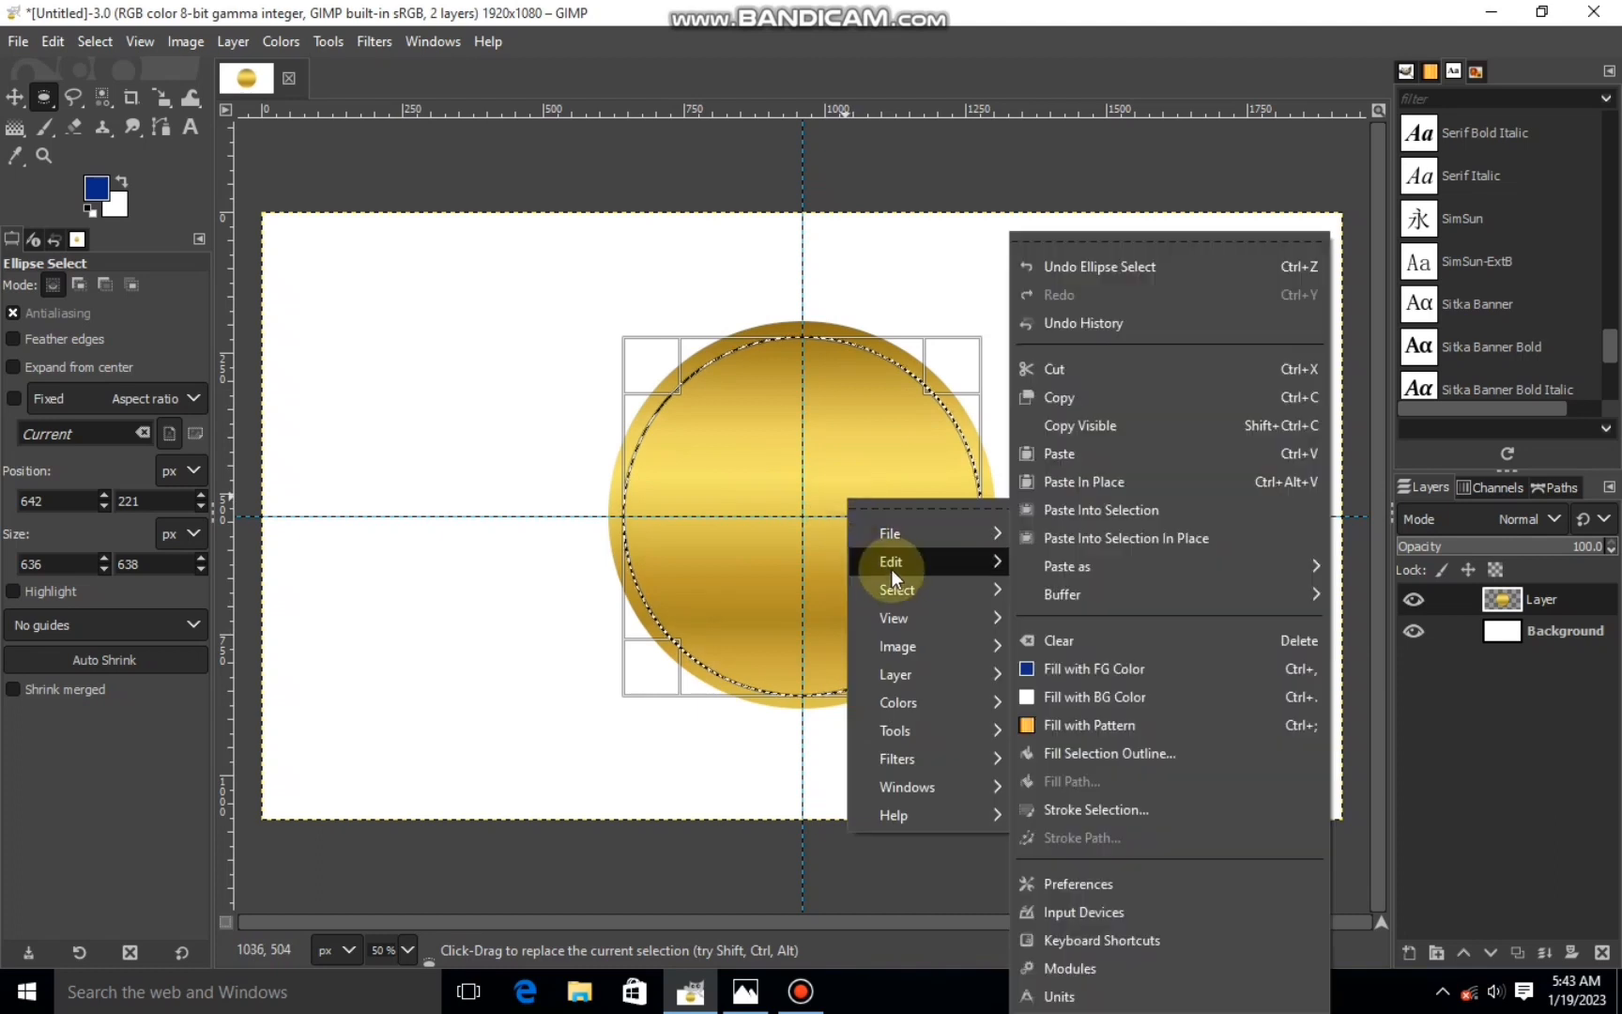
{"action": "left_click", "coordinate": [1096, 365]}
{"action": "left_click", "coordinate": [96, 43]}
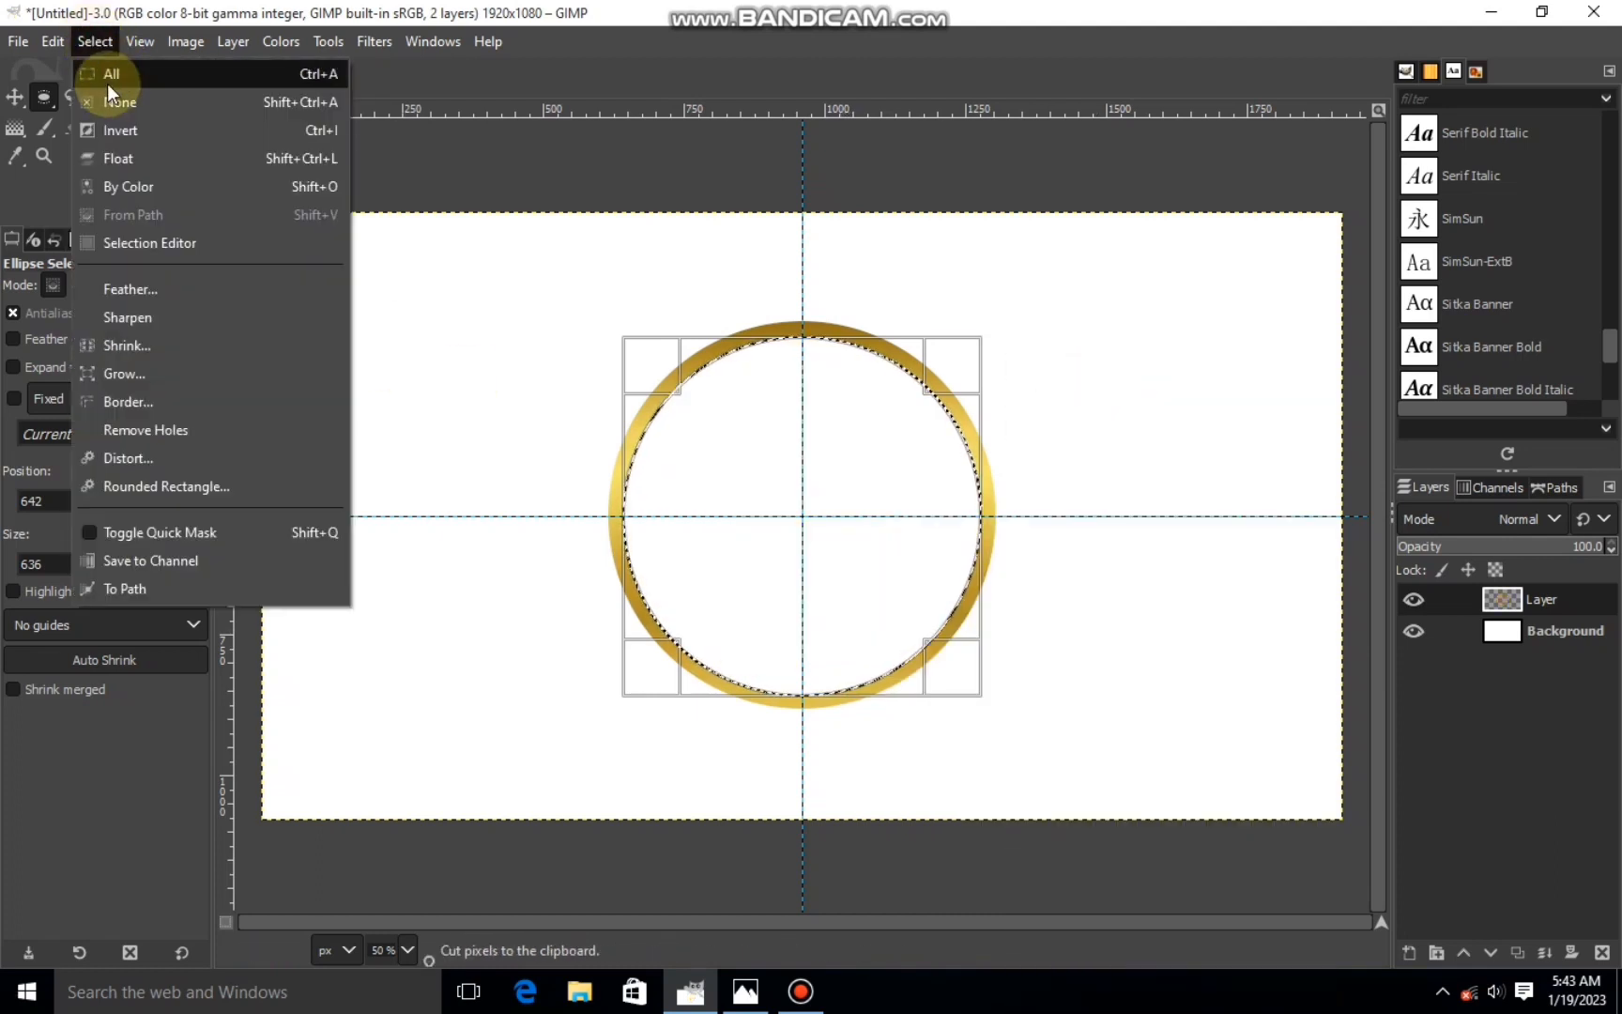
{"action": "left_click", "coordinate": [118, 96]}
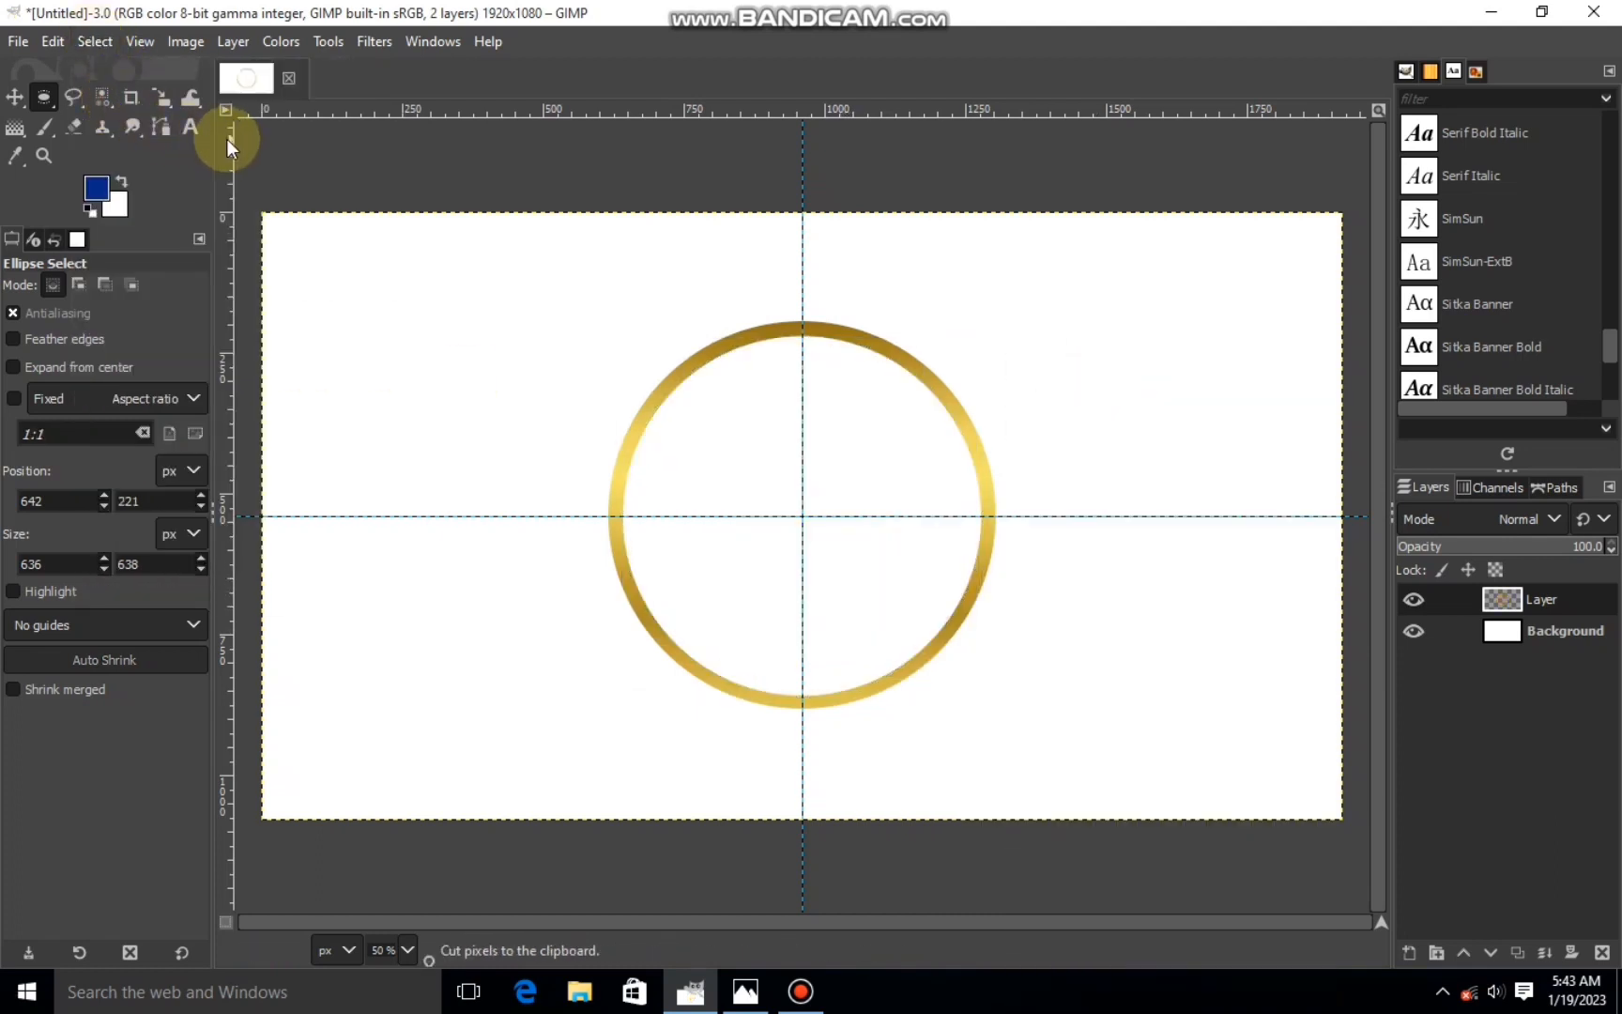
{"action": "key", "text": "ctrl+z"}
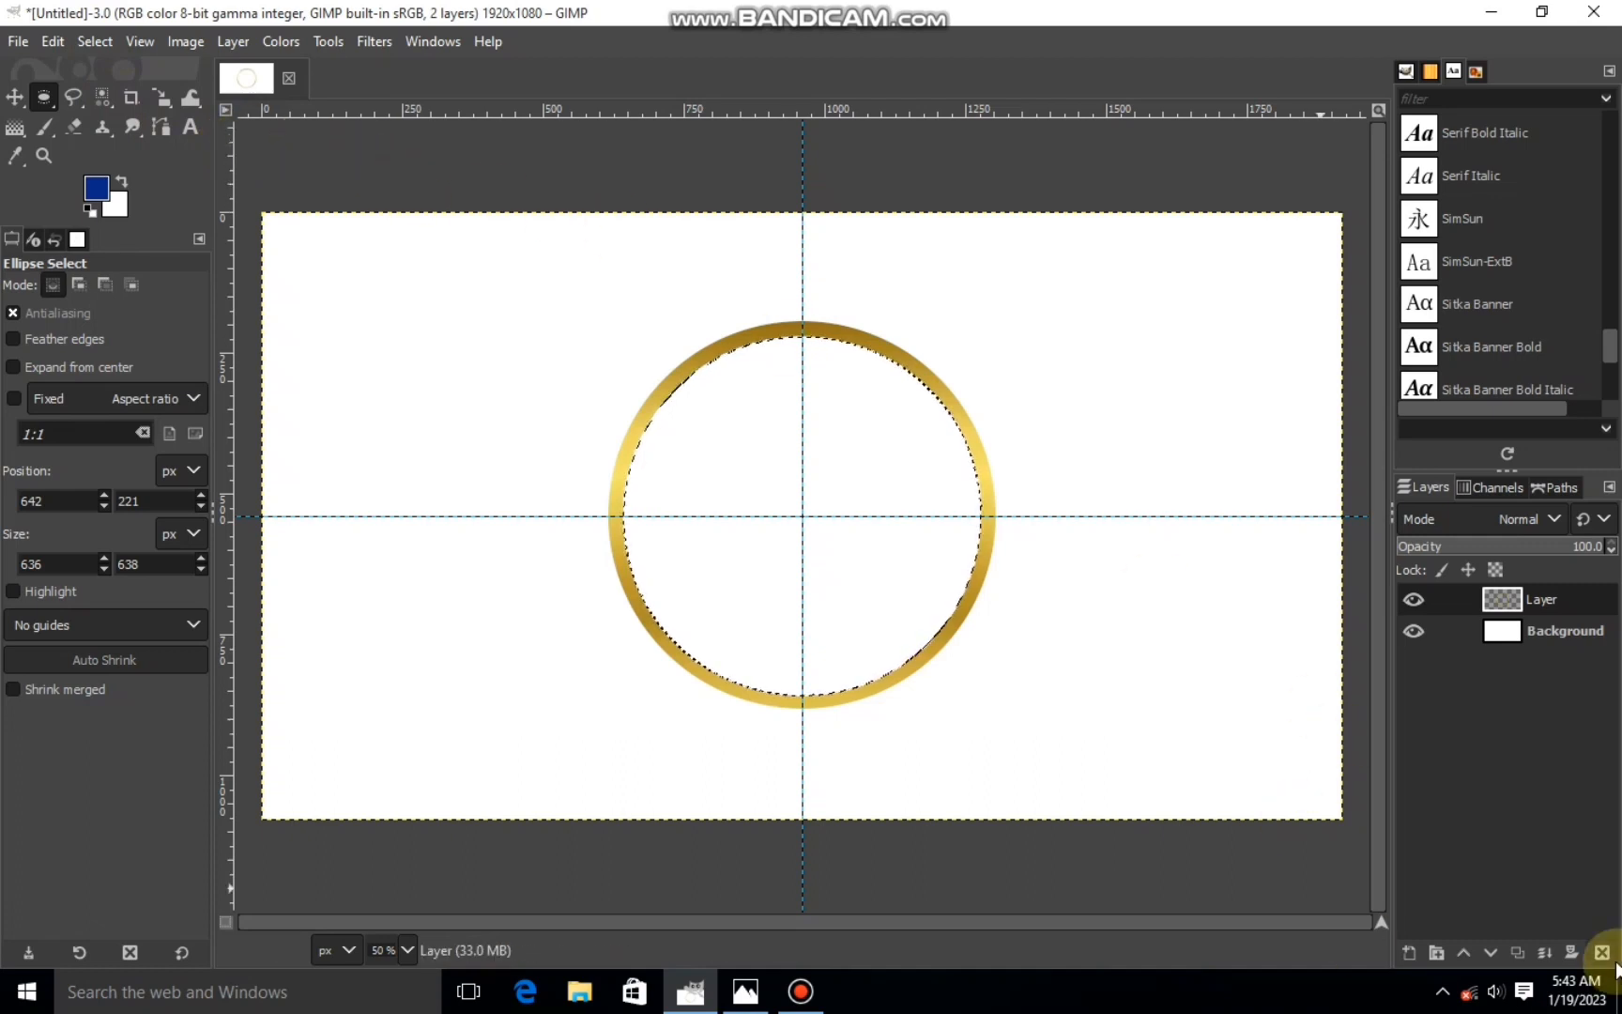
- Add a new transparent layer and shrink the circular selection to about 592 × 598 px, leaving a gap inside the golden ring
{"action": "left_click", "coordinate": [1413, 954]}
{"action": "left_click", "coordinate": [1456, 933]}
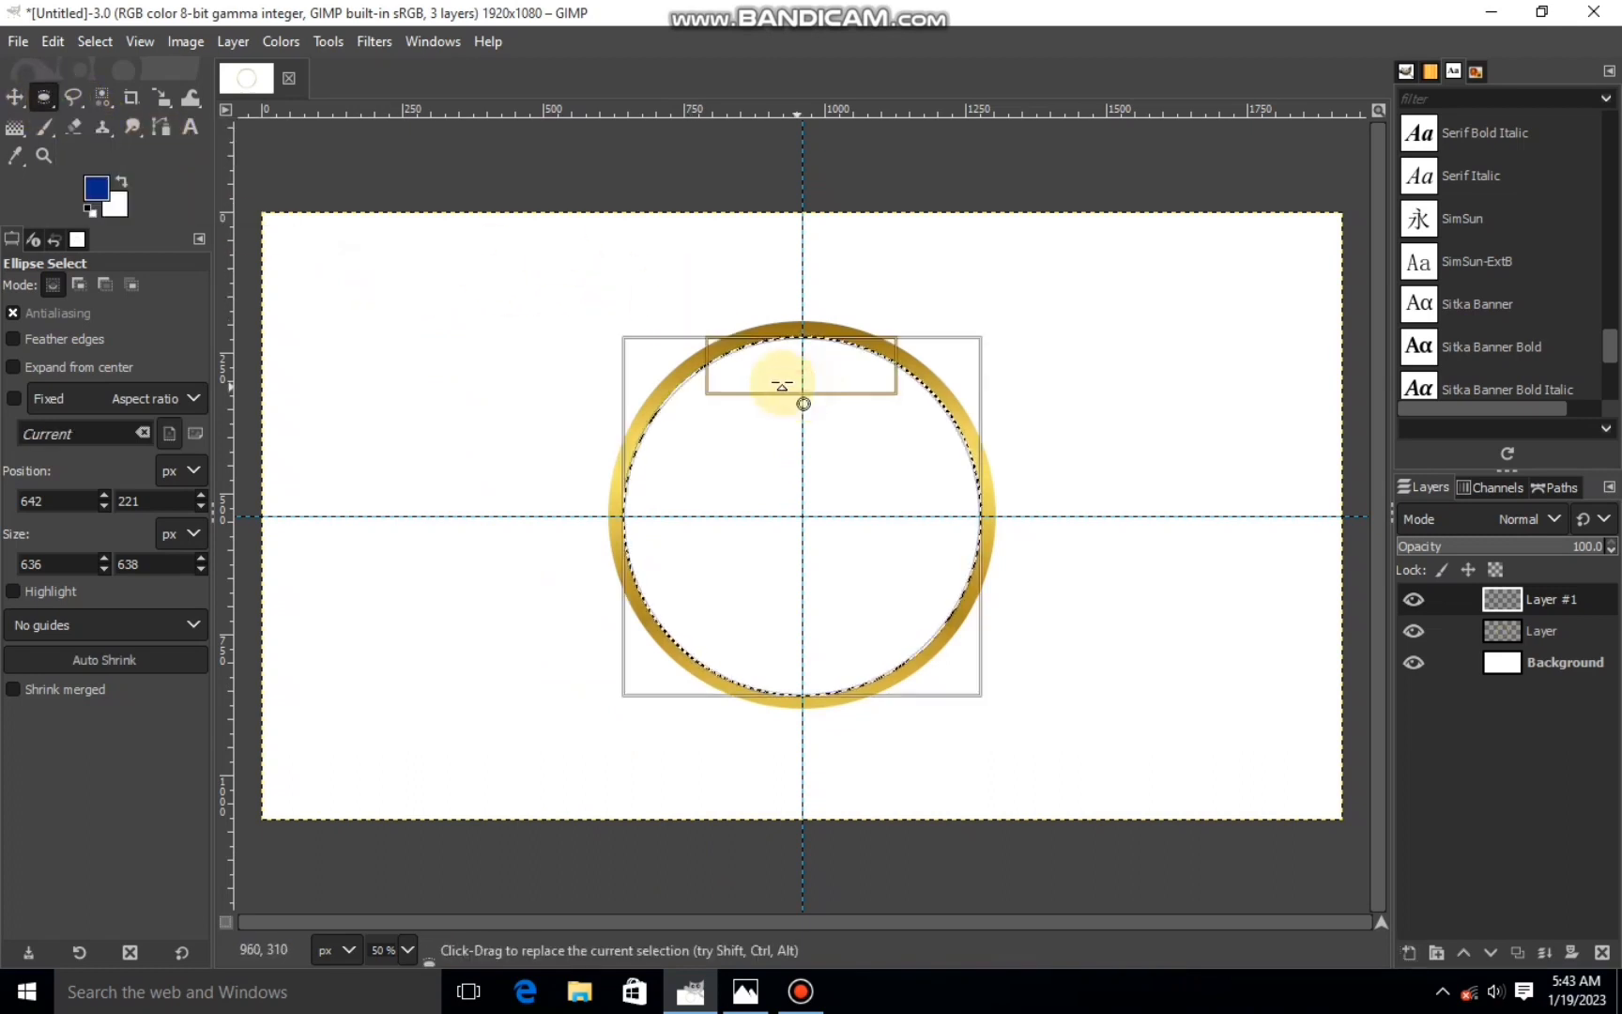
{"action": "left_click_drag", "start_coordinate": [772, 380], "coordinate": [771, 386]}
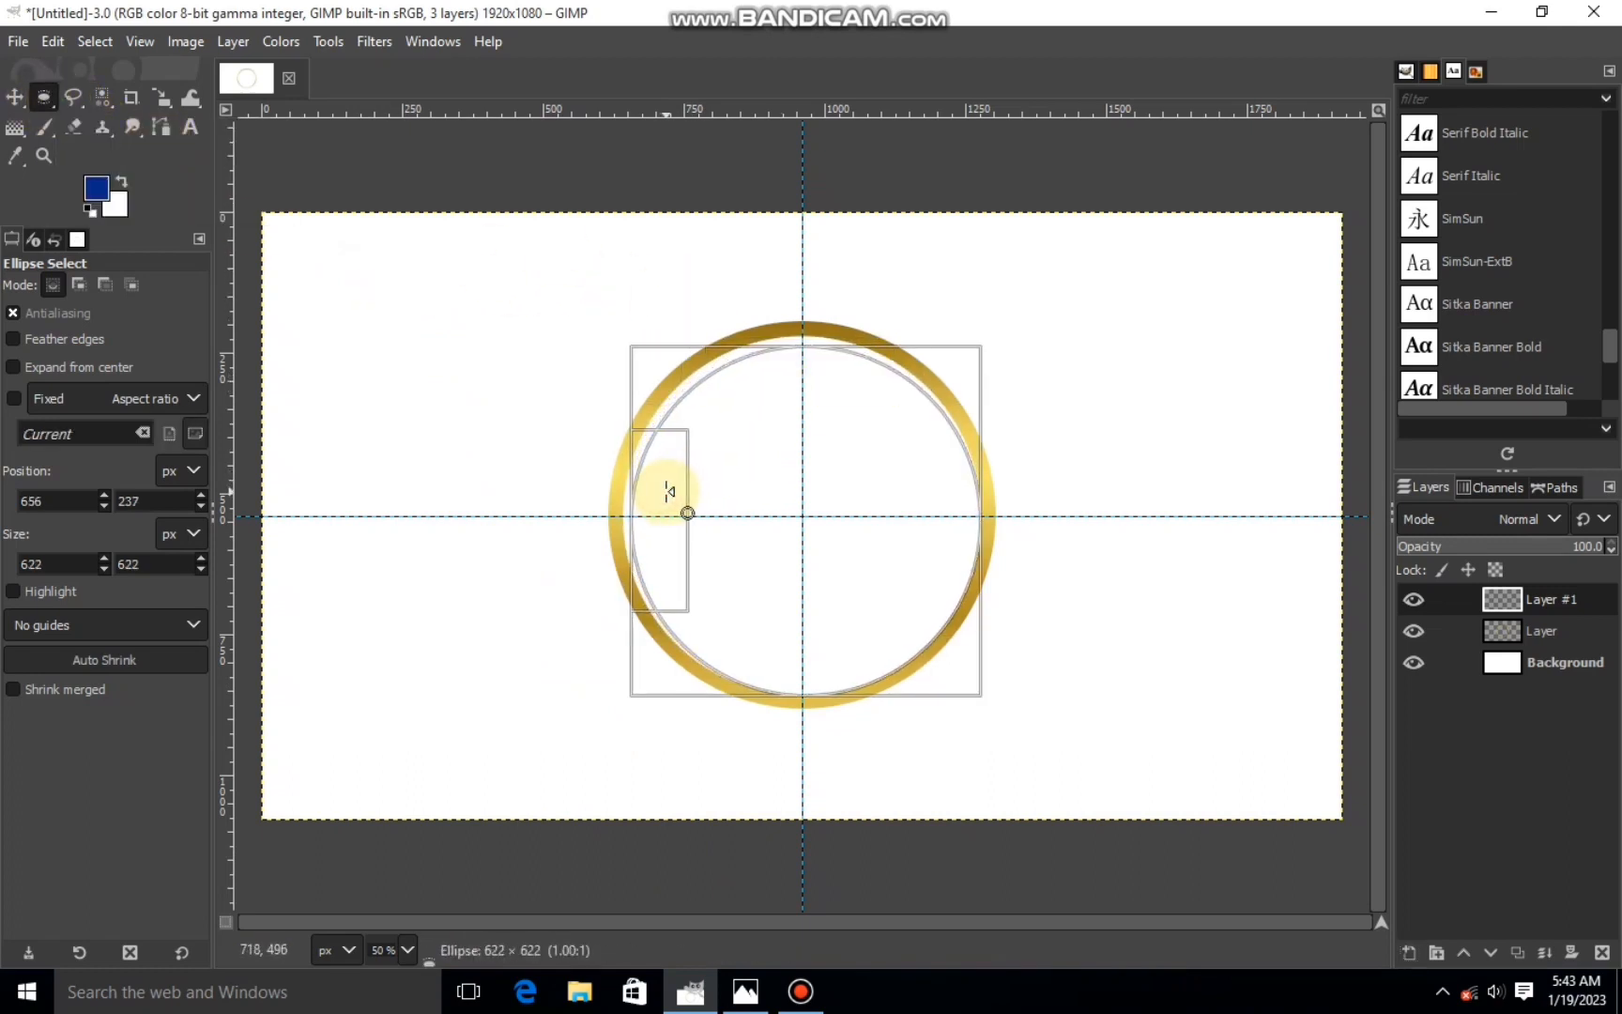
{"action": "left_click_drag", "start_coordinate": [837, 656], "coordinate": [836, 645]}
{"action": "left_click_drag", "start_coordinate": [955, 523], "coordinate": [940, 523]}
{"action": "left_click_drag", "start_coordinate": [672, 512], "coordinate": [678, 512]}
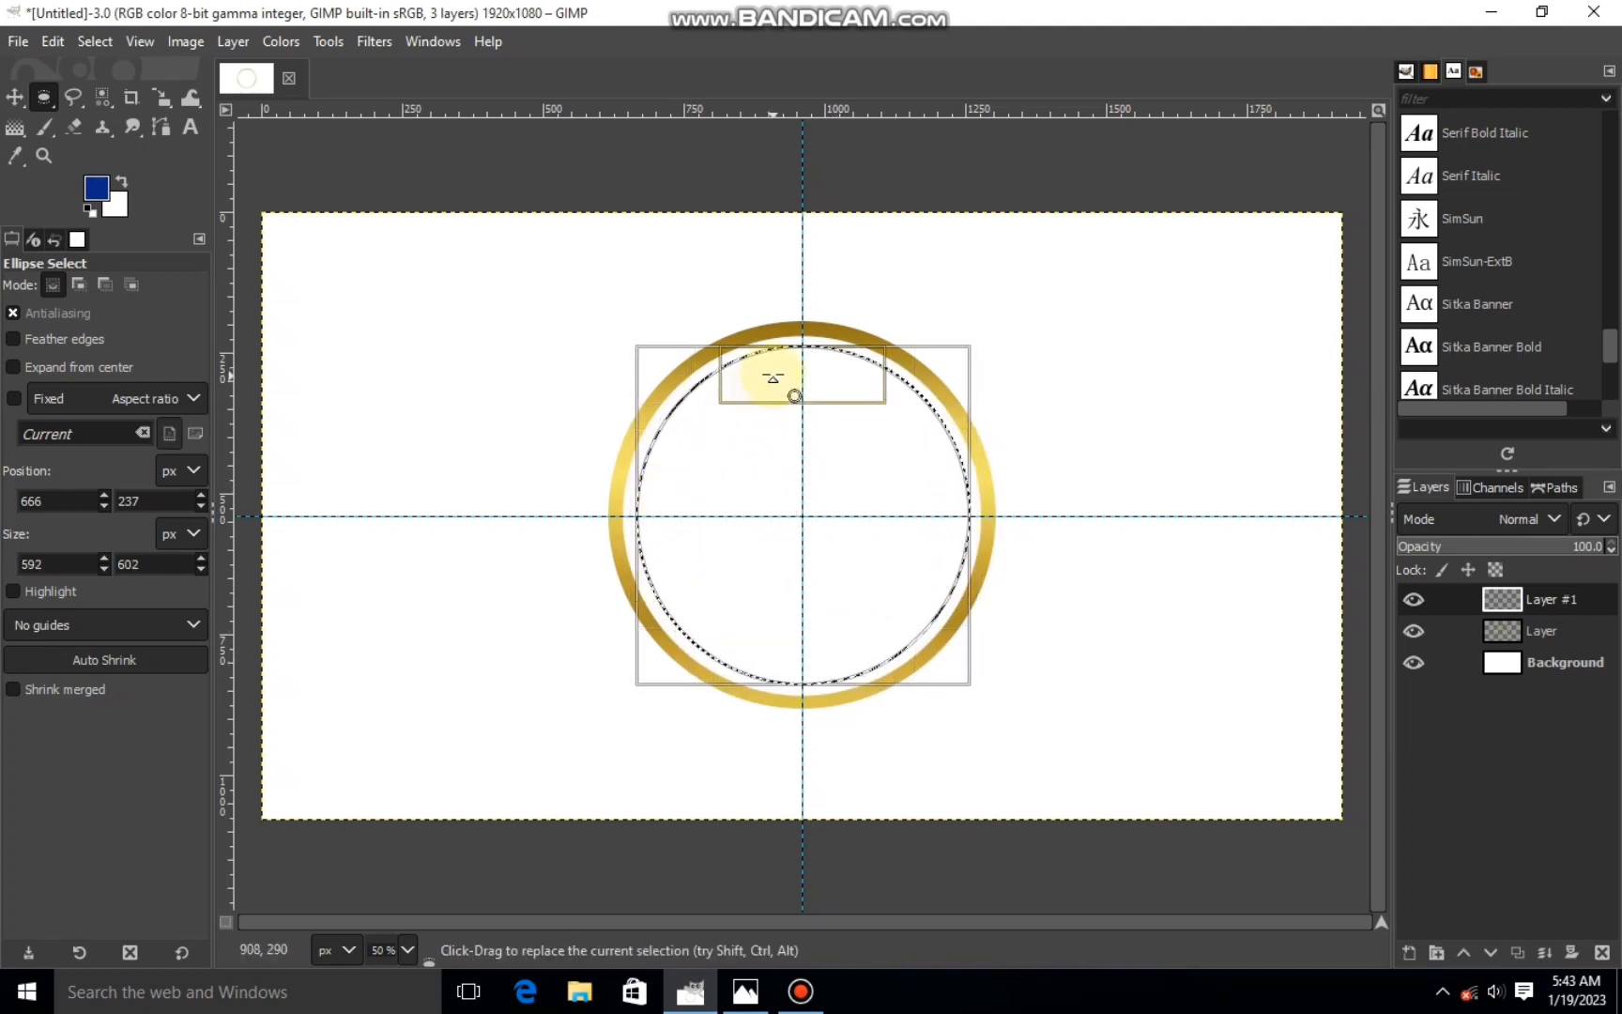
{"action": "mouse_move", "coordinate": [820, 498]}
{"action": "left_mouse_down"}
{"action": "mouse_move", "coordinate": [833, 477]}
{"action": "mouse_move", "coordinate": [822, 491]}
{"action": "left_mouse_up"}
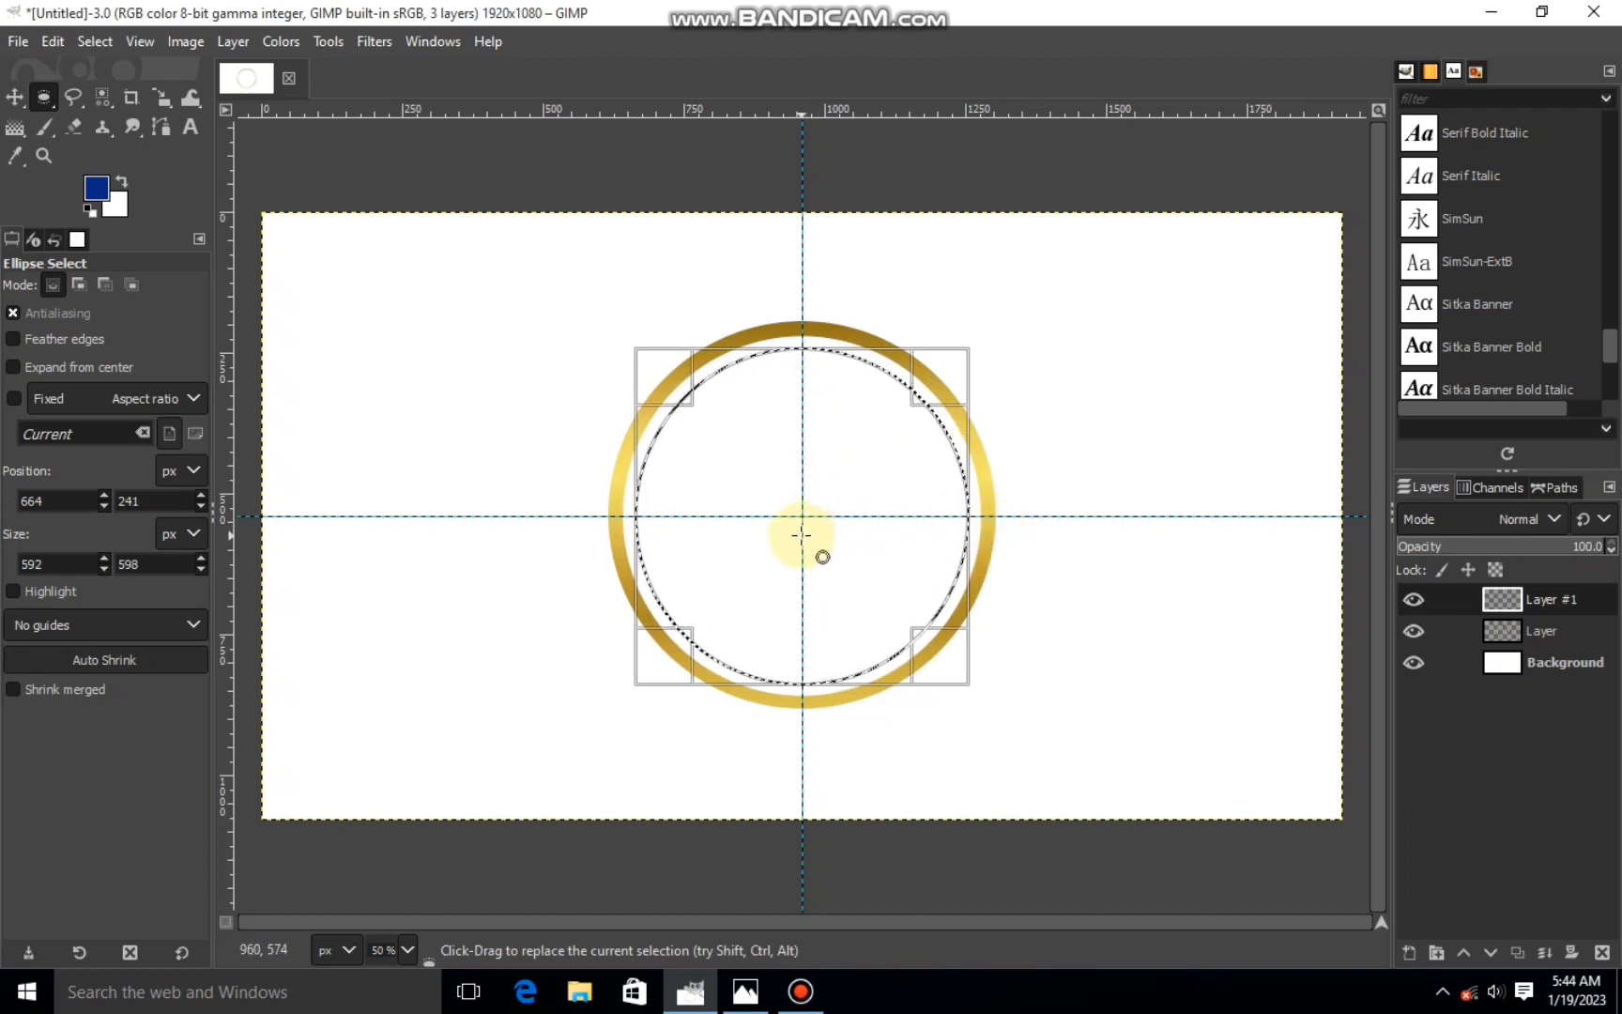
- Fill the inner circular selection on the new layer with a vertical Golden linear gradient extending beyond both ends of the circle
{"action": "left_click", "coordinate": [15, 127]}
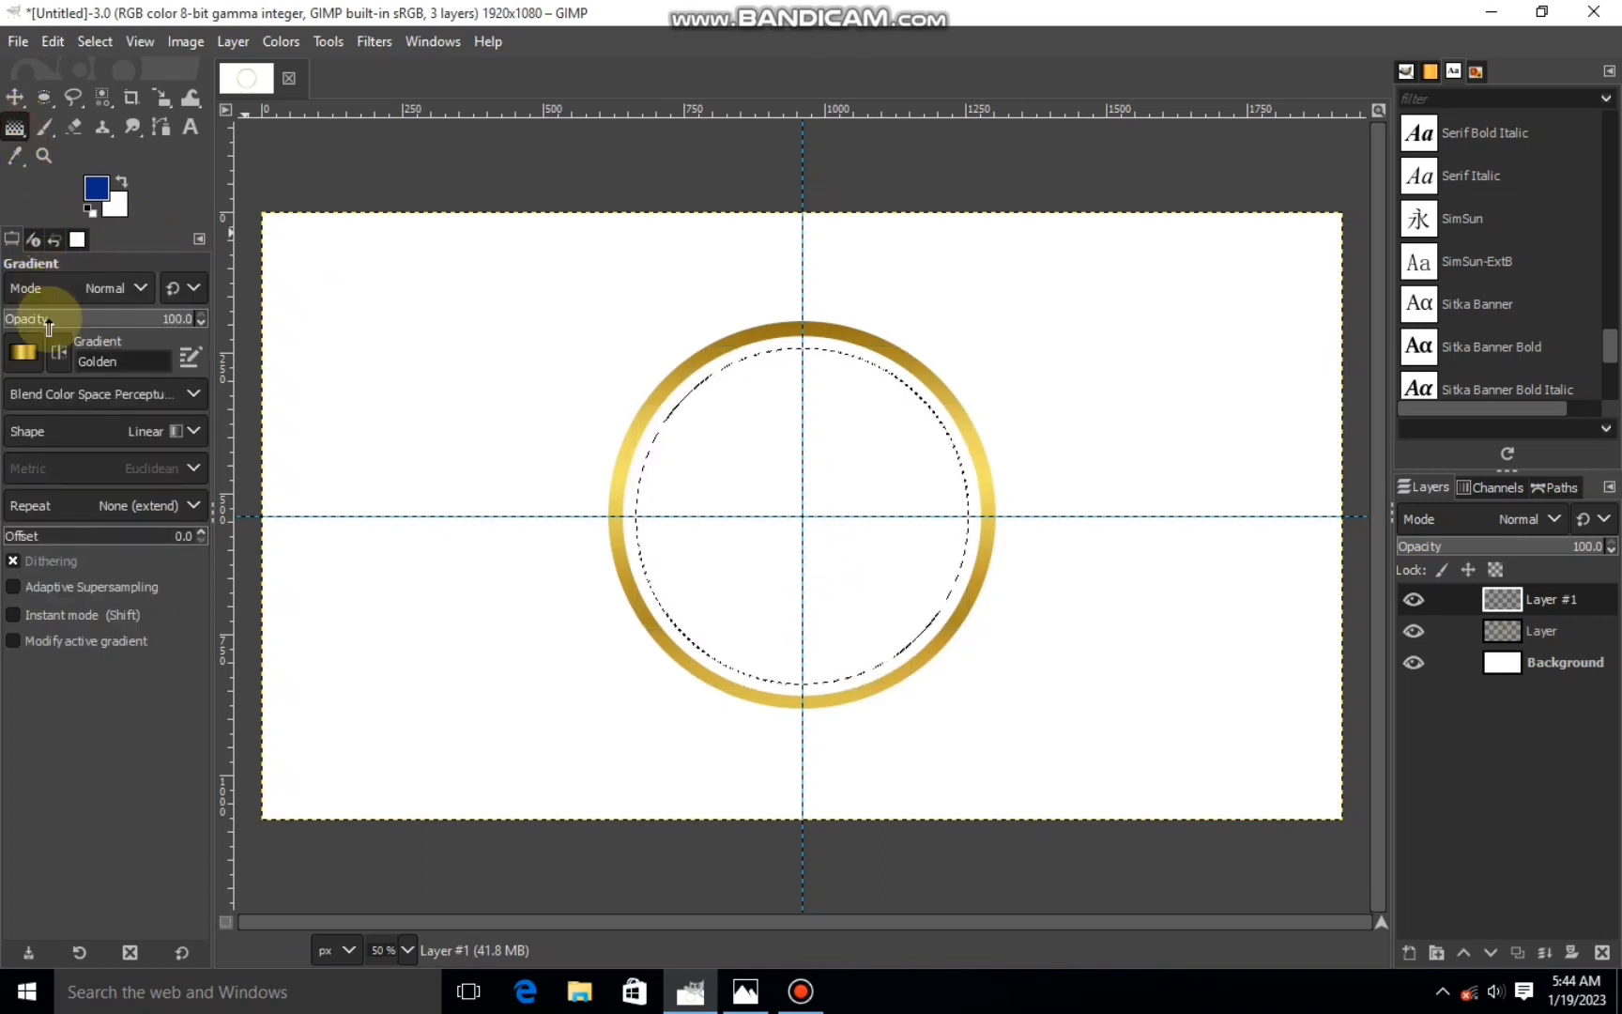
{"action": "left_click_drag", "start_coordinate": [803, 349], "coordinate": [814, 762]}
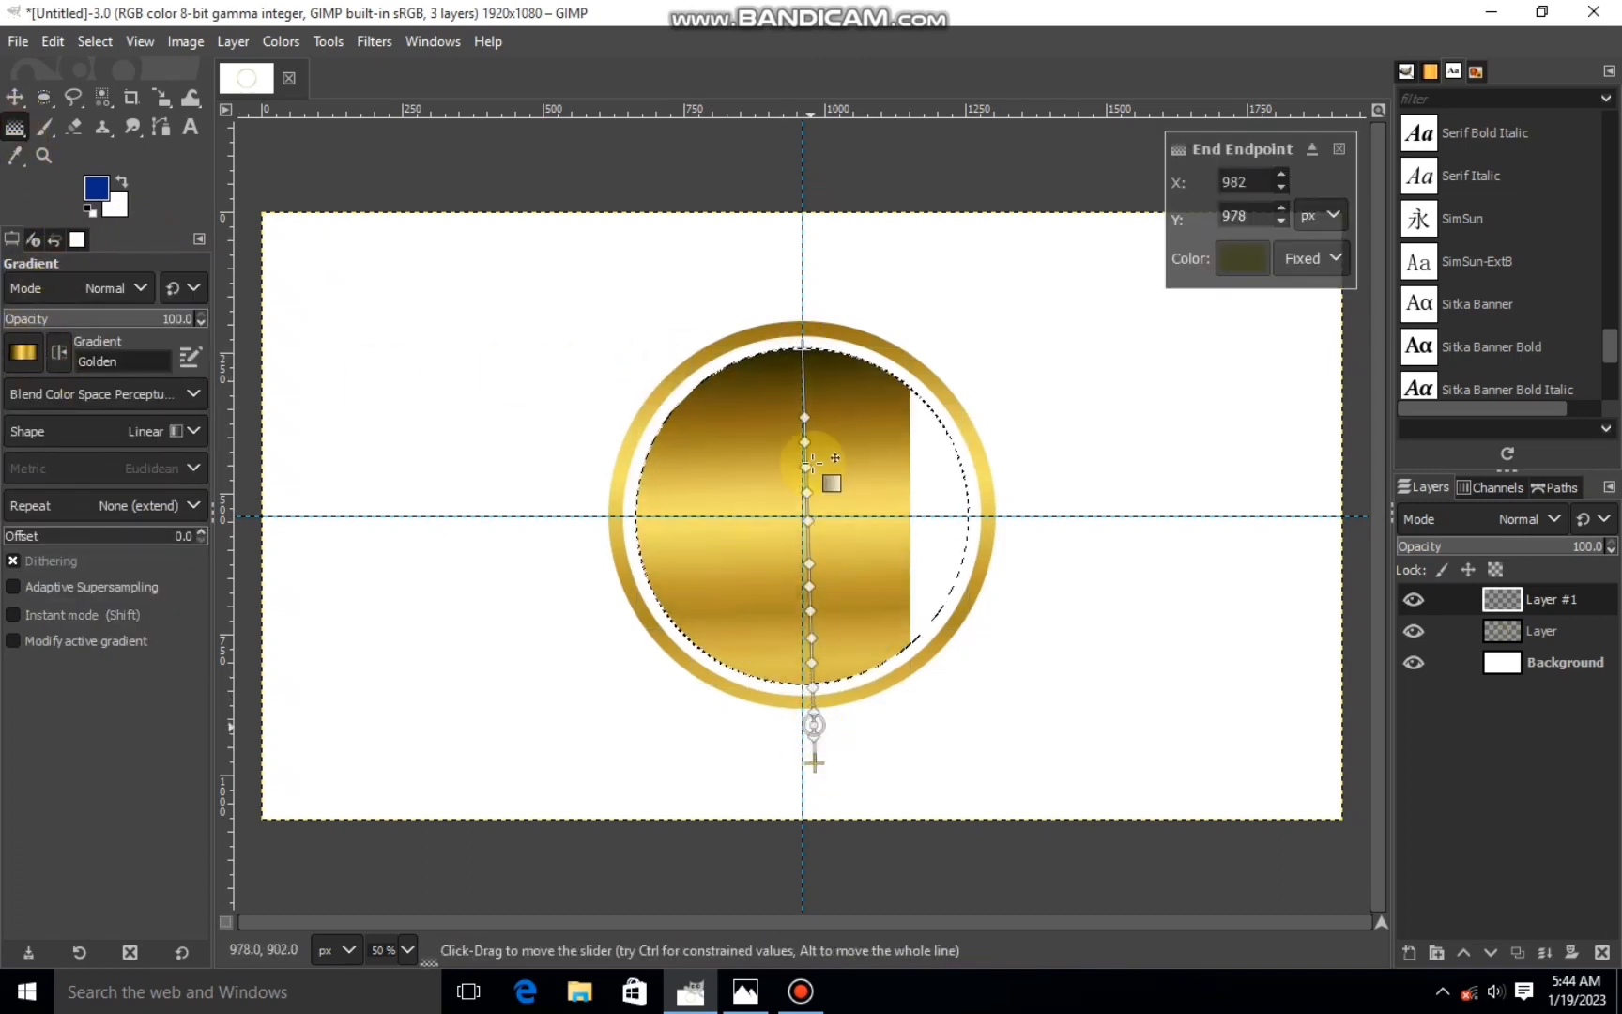
{"action": "left_click_drag", "start_coordinate": [803, 350], "coordinate": [810, 225]}
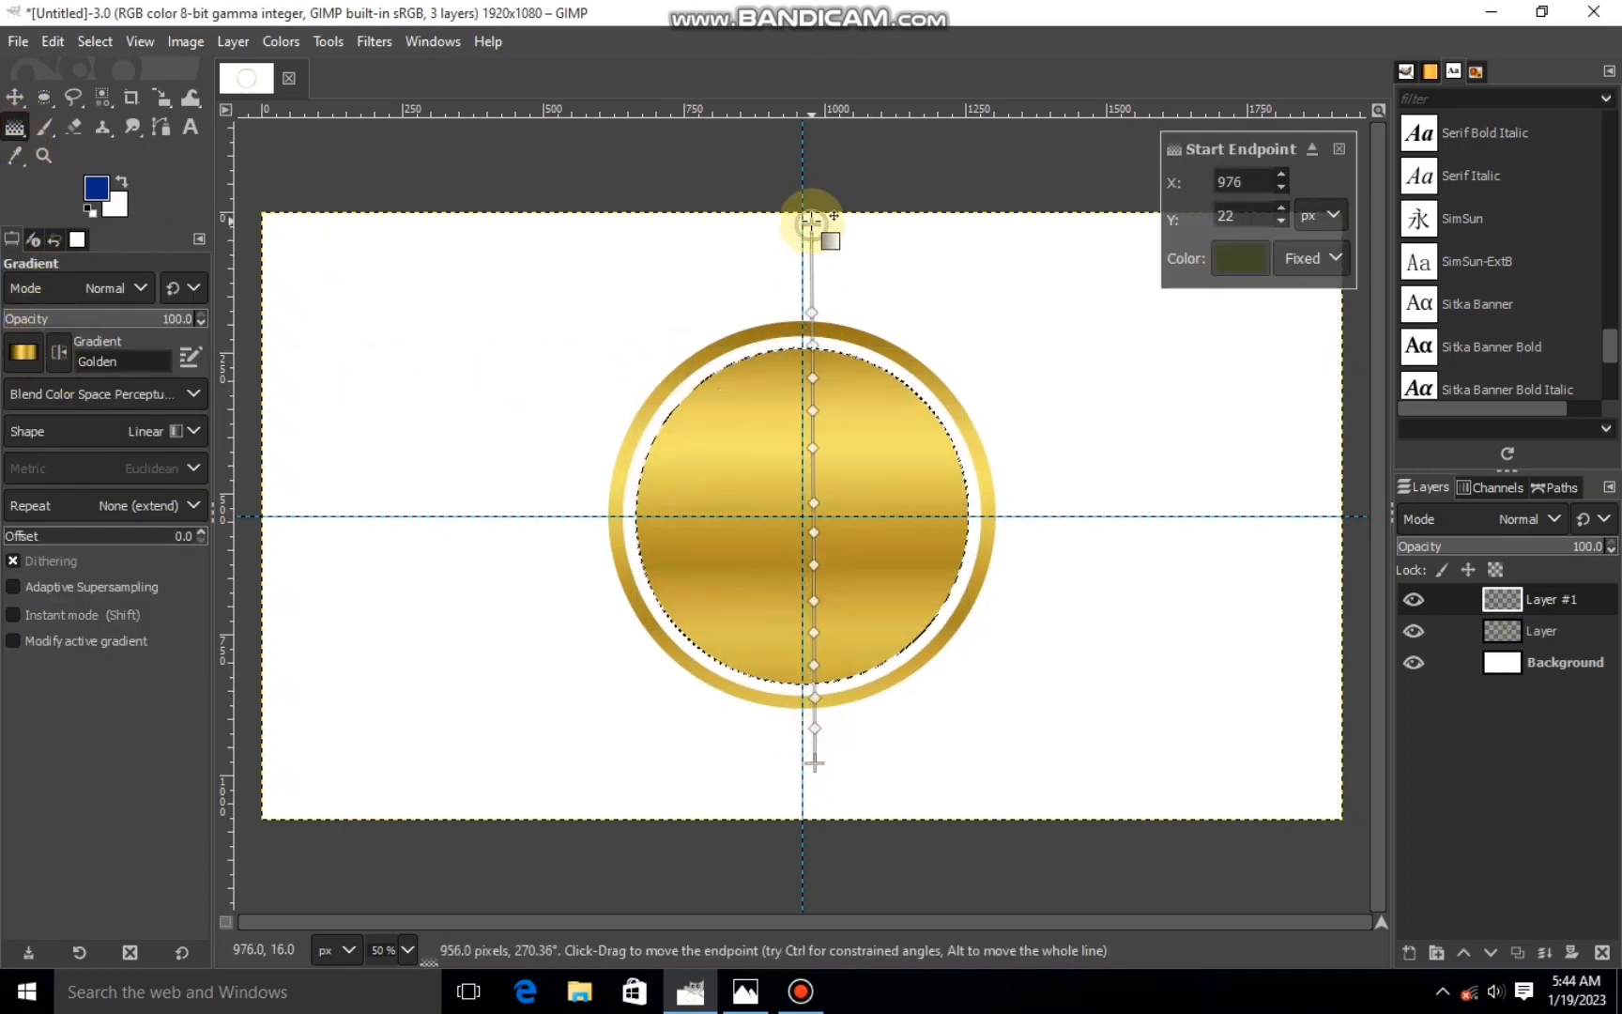
{"action": "left_click", "coordinate": [15, 94]}
- Shrink the elliptical selection to about 552 × 560 px, centred inside the inner golden circle at position 684, 260
{"action": "left_click", "coordinate": [36, 100]}
{"action": "left_click", "coordinate": [825, 468]}
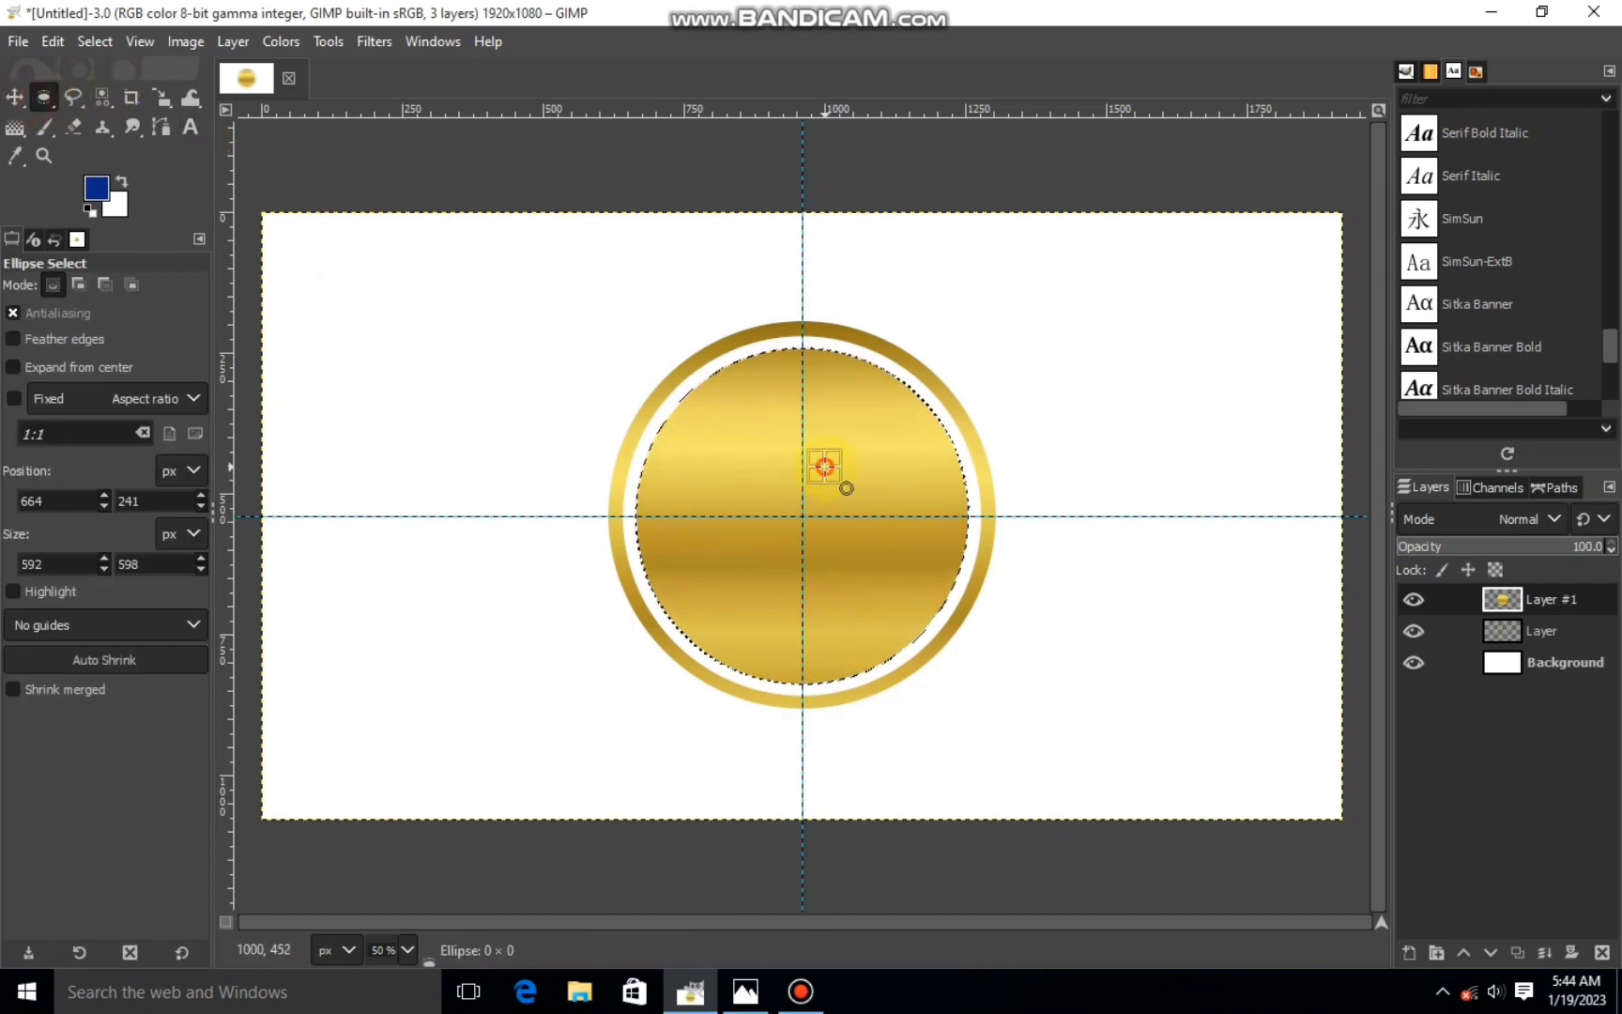
{"action": "left_click_drag", "start_coordinate": [820, 376], "coordinate": [818, 388]}
{"action": "left_click_drag", "start_coordinate": [678, 495], "coordinate": [687, 492]}
{"action": "left_click_drag", "start_coordinate": [821, 669], "coordinate": [819, 659]}
{"action": "left_click_drag", "start_coordinate": [924, 528], "coordinate": [856, 524]}
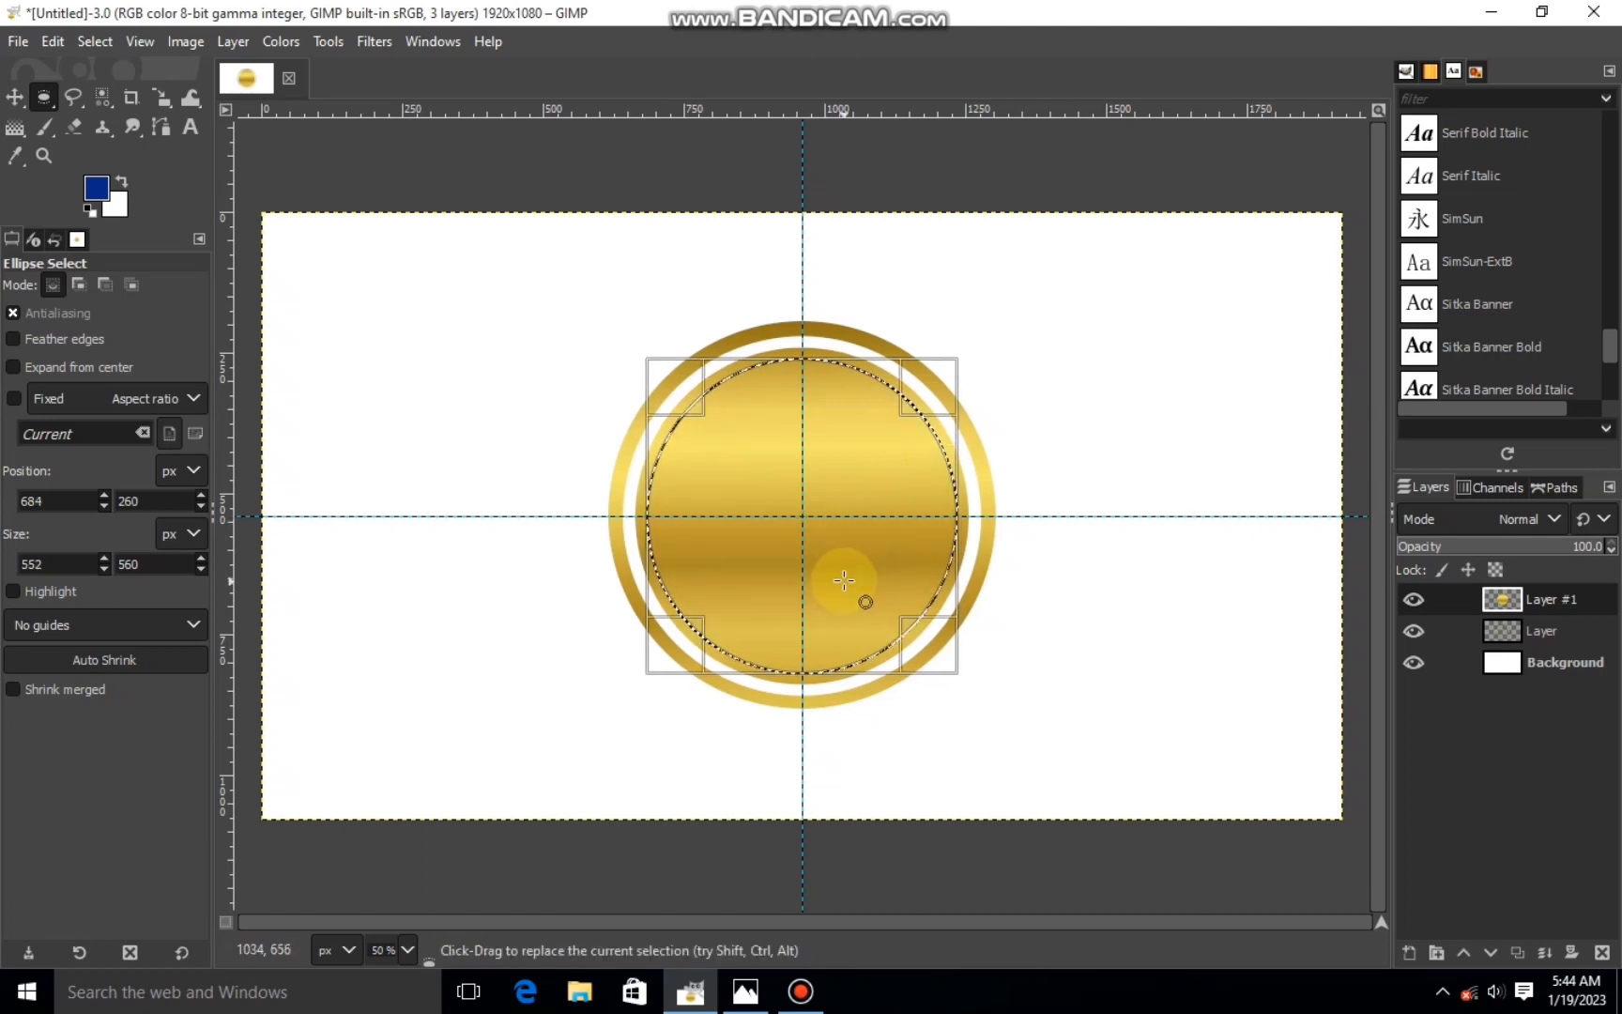
- Cut the selected inside out of the inner golden circle and remove the selection
{"action": "right_click", "coordinate": [811, 511]}
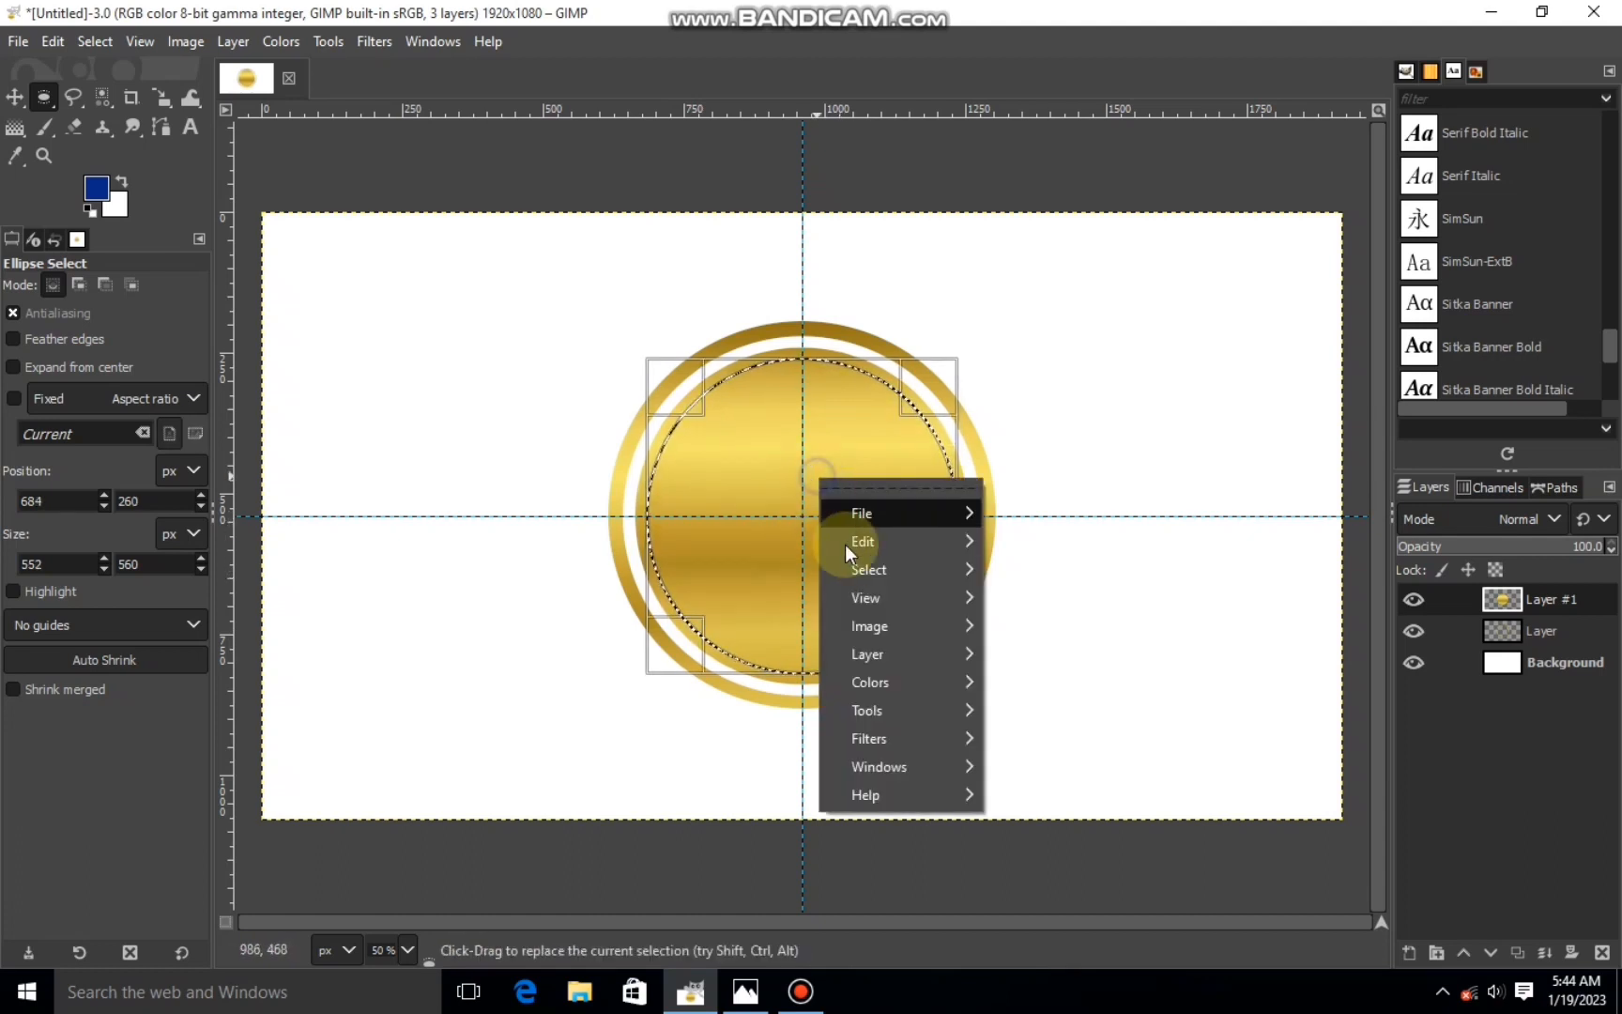
{"action": "mouse_move", "coordinate": [844, 544]}
{"action": "left_click", "coordinate": [1101, 365]}
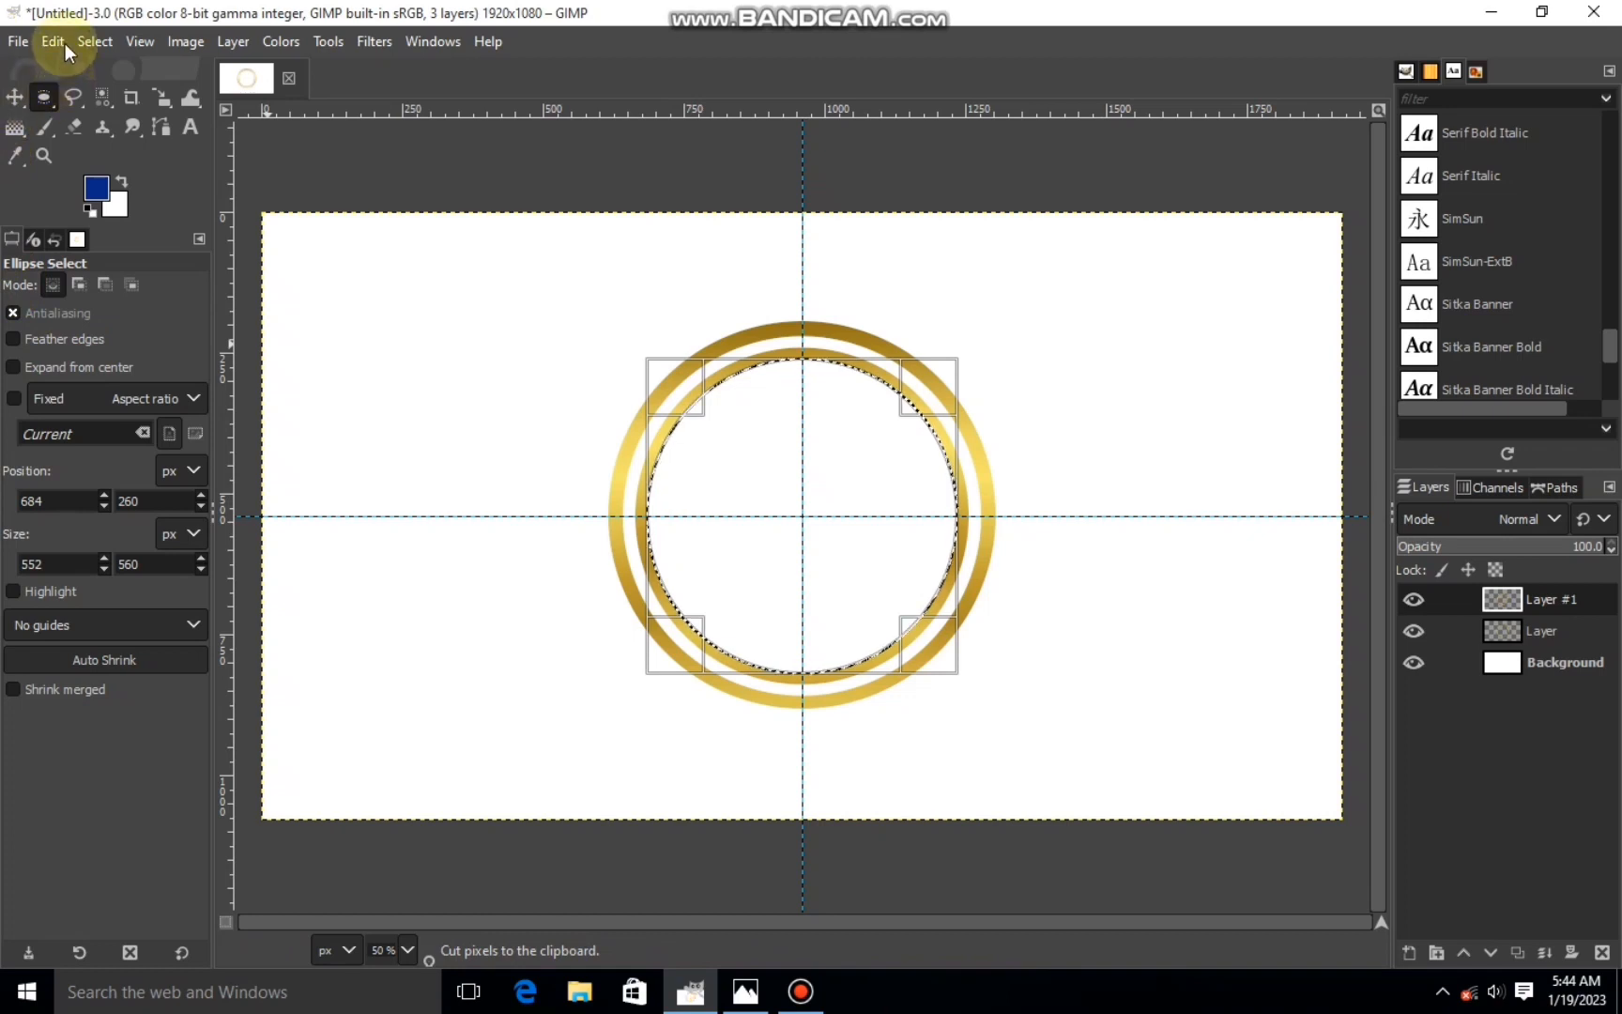
{"action": "left_click", "coordinate": [94, 41]}
{"action": "left_click", "coordinate": [112, 100]}
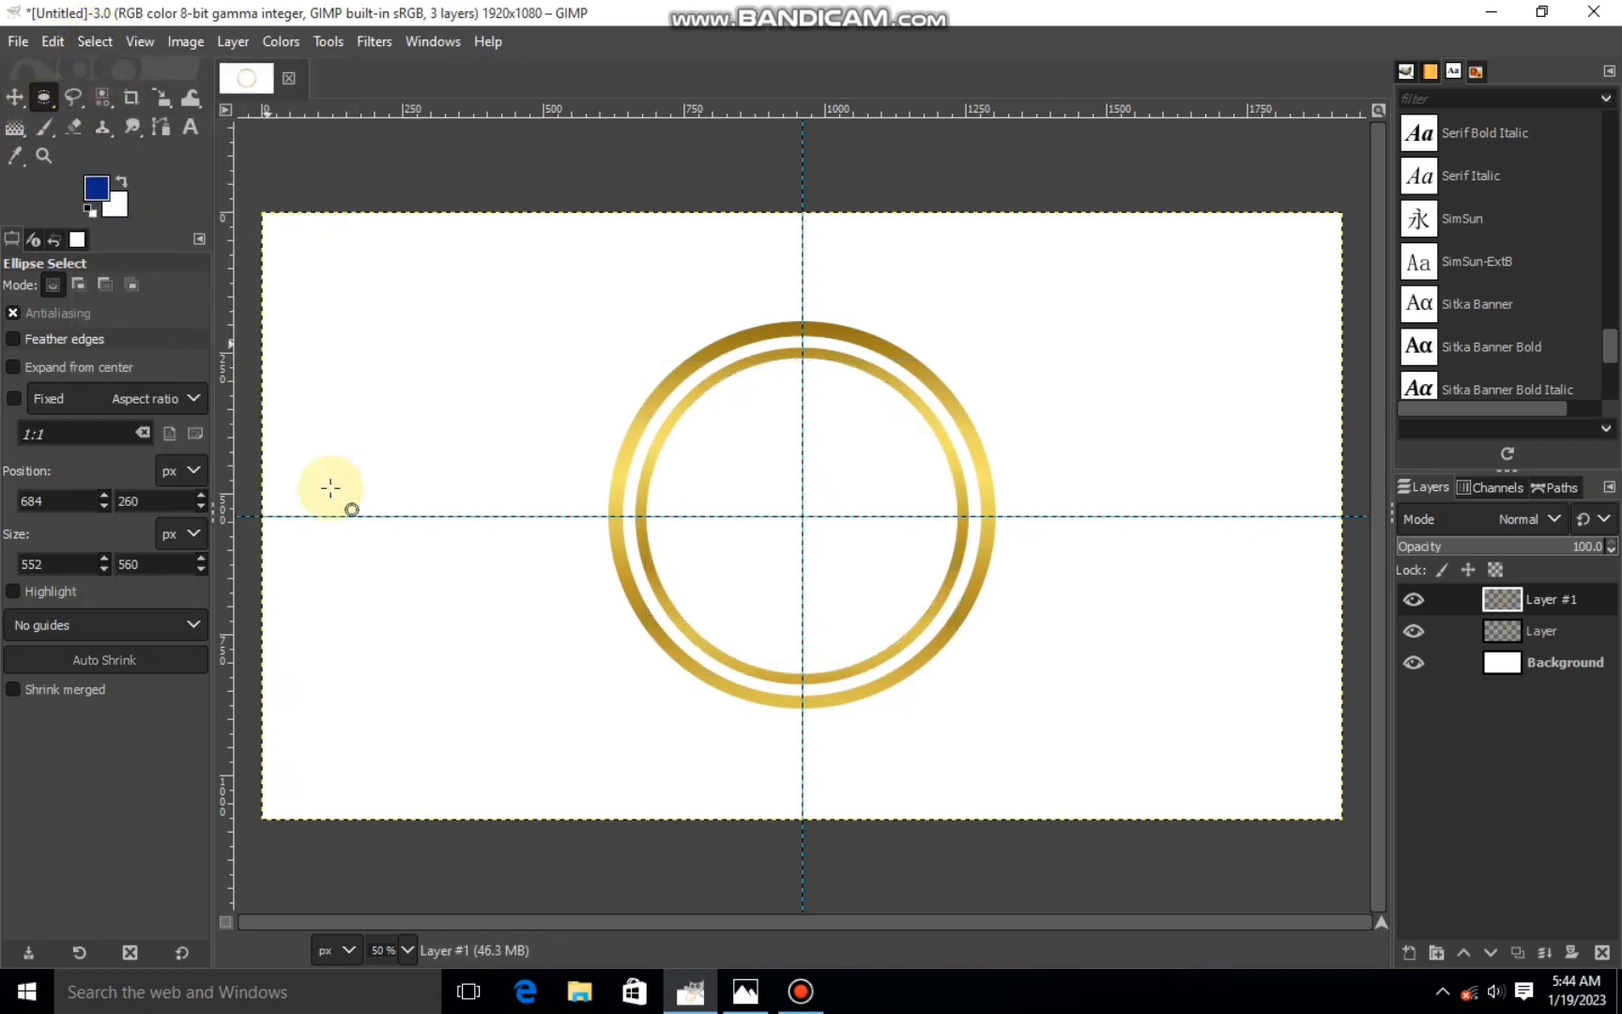
- Draw a rectangular selection of about 524 × 606 px over the lower-right part of both rings, at position 900, 410
{"action": "left_click", "coordinate": [35, 97]}
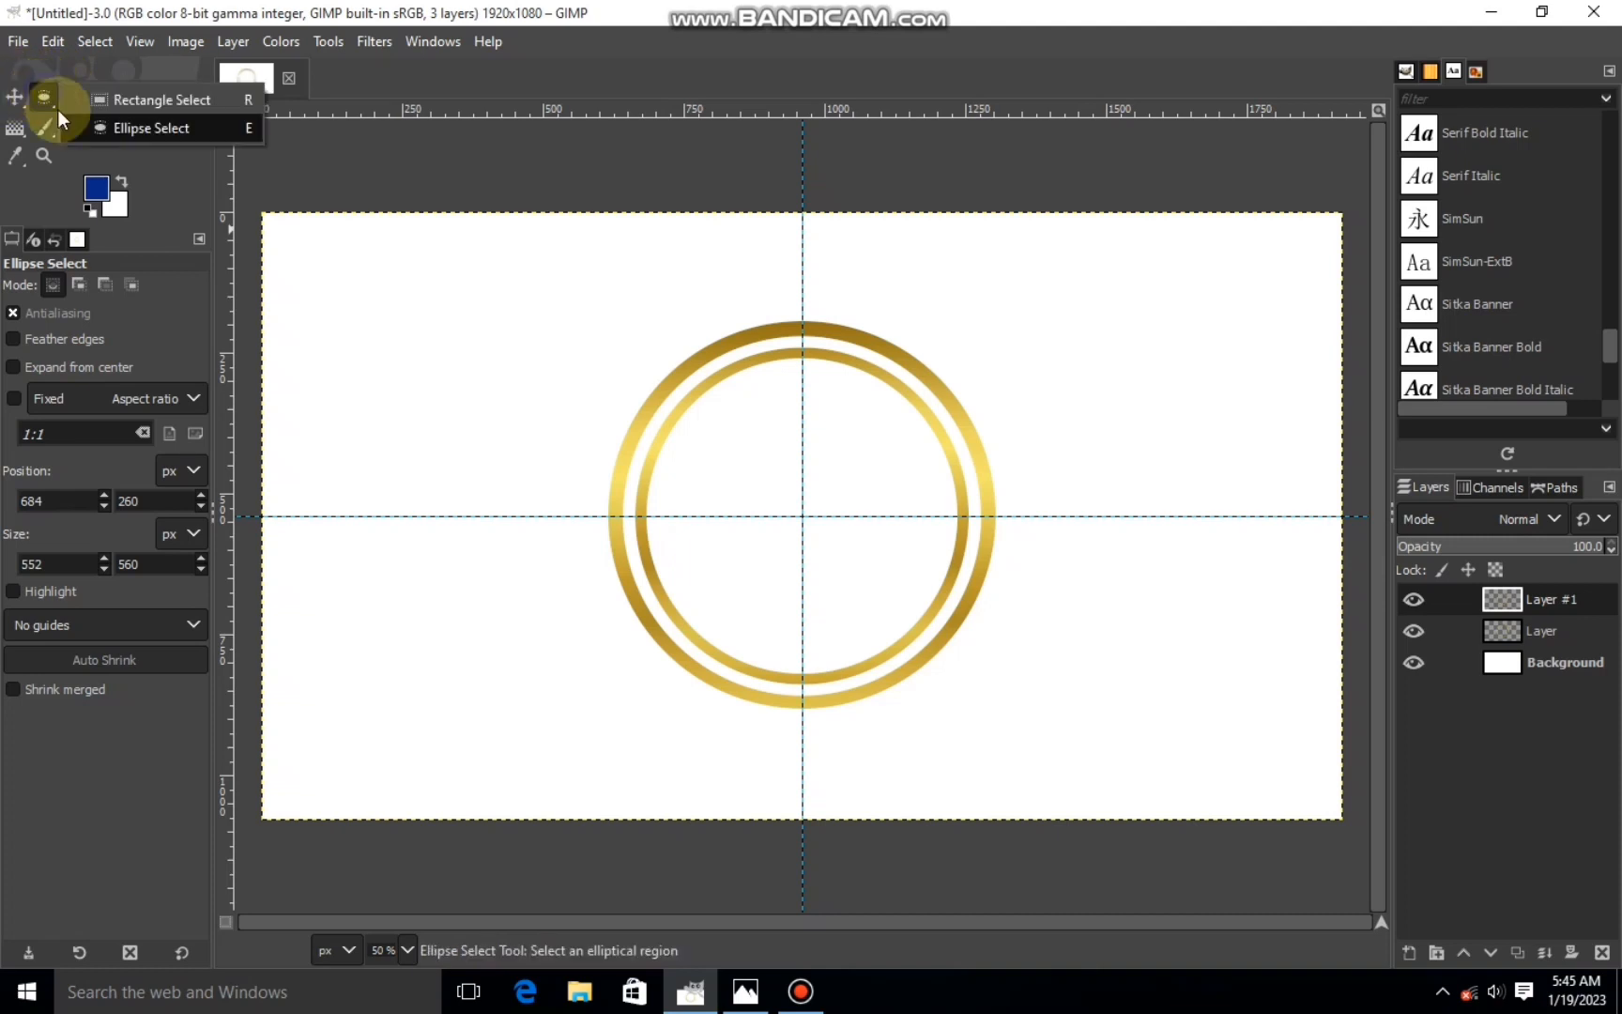
{"action": "left_click", "coordinate": [108, 98]}
{"action": "left_click_drag", "start_coordinate": [1052, 454], "coordinate": [805, 783]}
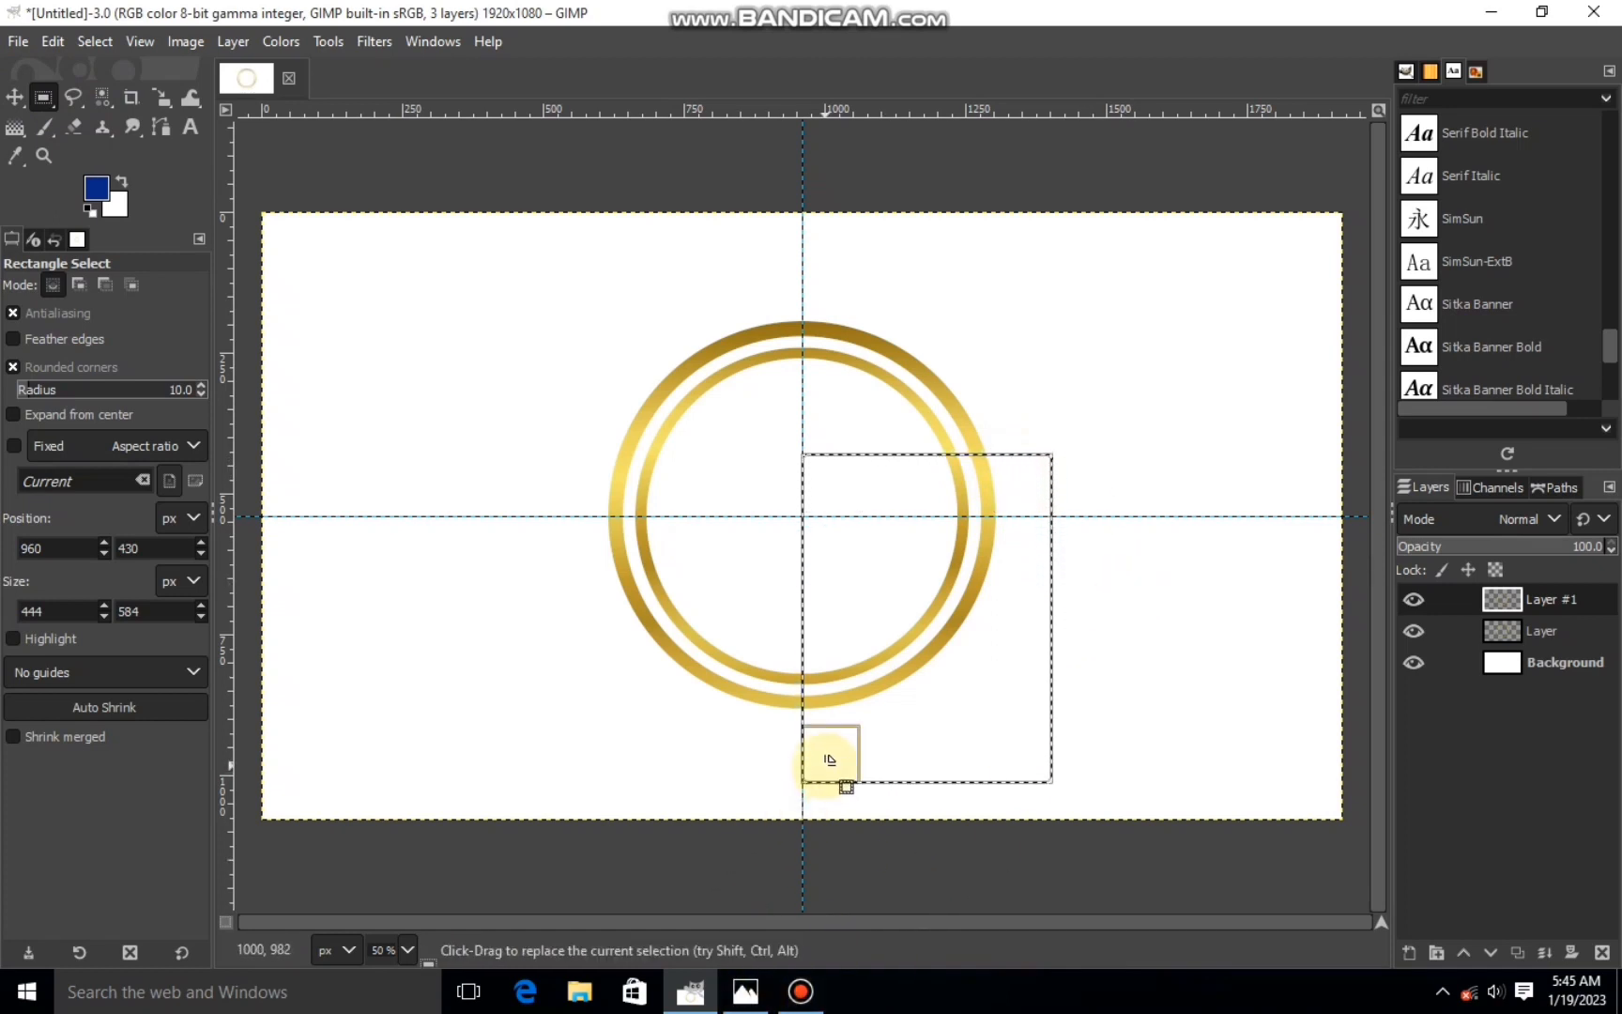
{"action": "left_click_drag", "start_coordinate": [836, 736], "coordinate": [793, 752]}
{"action": "left_click_drag", "start_coordinate": [1027, 463], "coordinate": [1035, 450]}
{"action": "left_click_drag", "start_coordinate": [809, 740], "coordinate": [818, 747]}
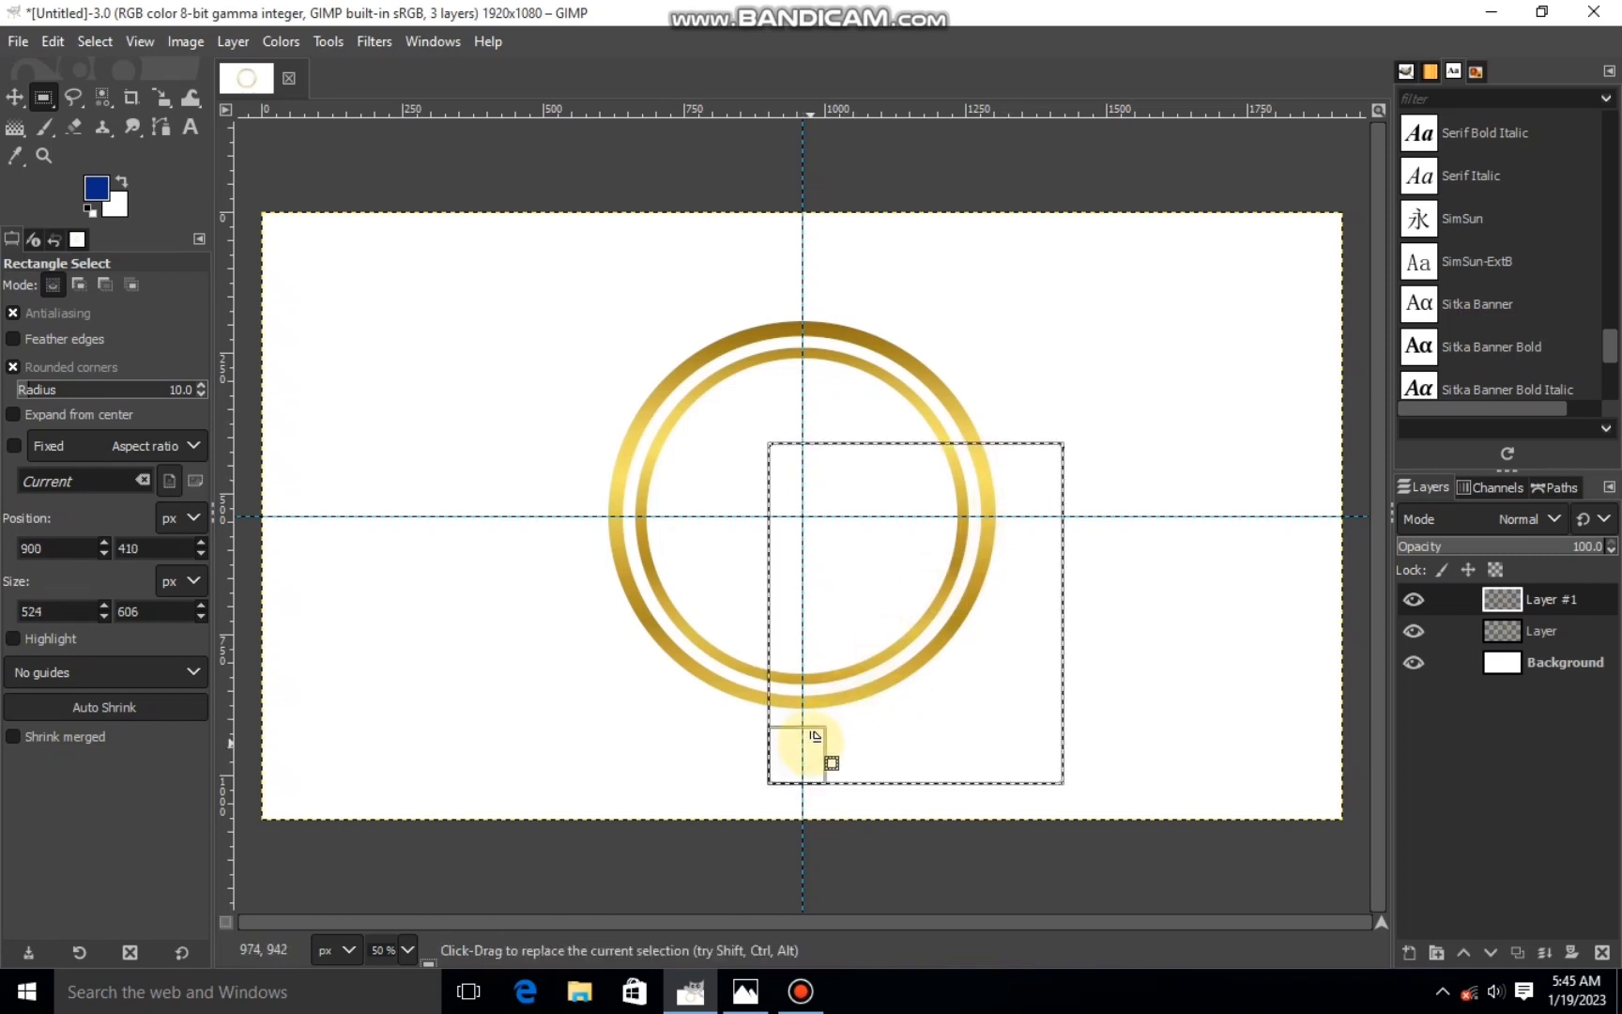
- Cut the rectangular area out of the inner ring on Layer #1 and the outer ring on Layer
{"action": "right_click", "coordinate": [929, 610]}
{"action": "mouse_move", "coordinate": [978, 665]}
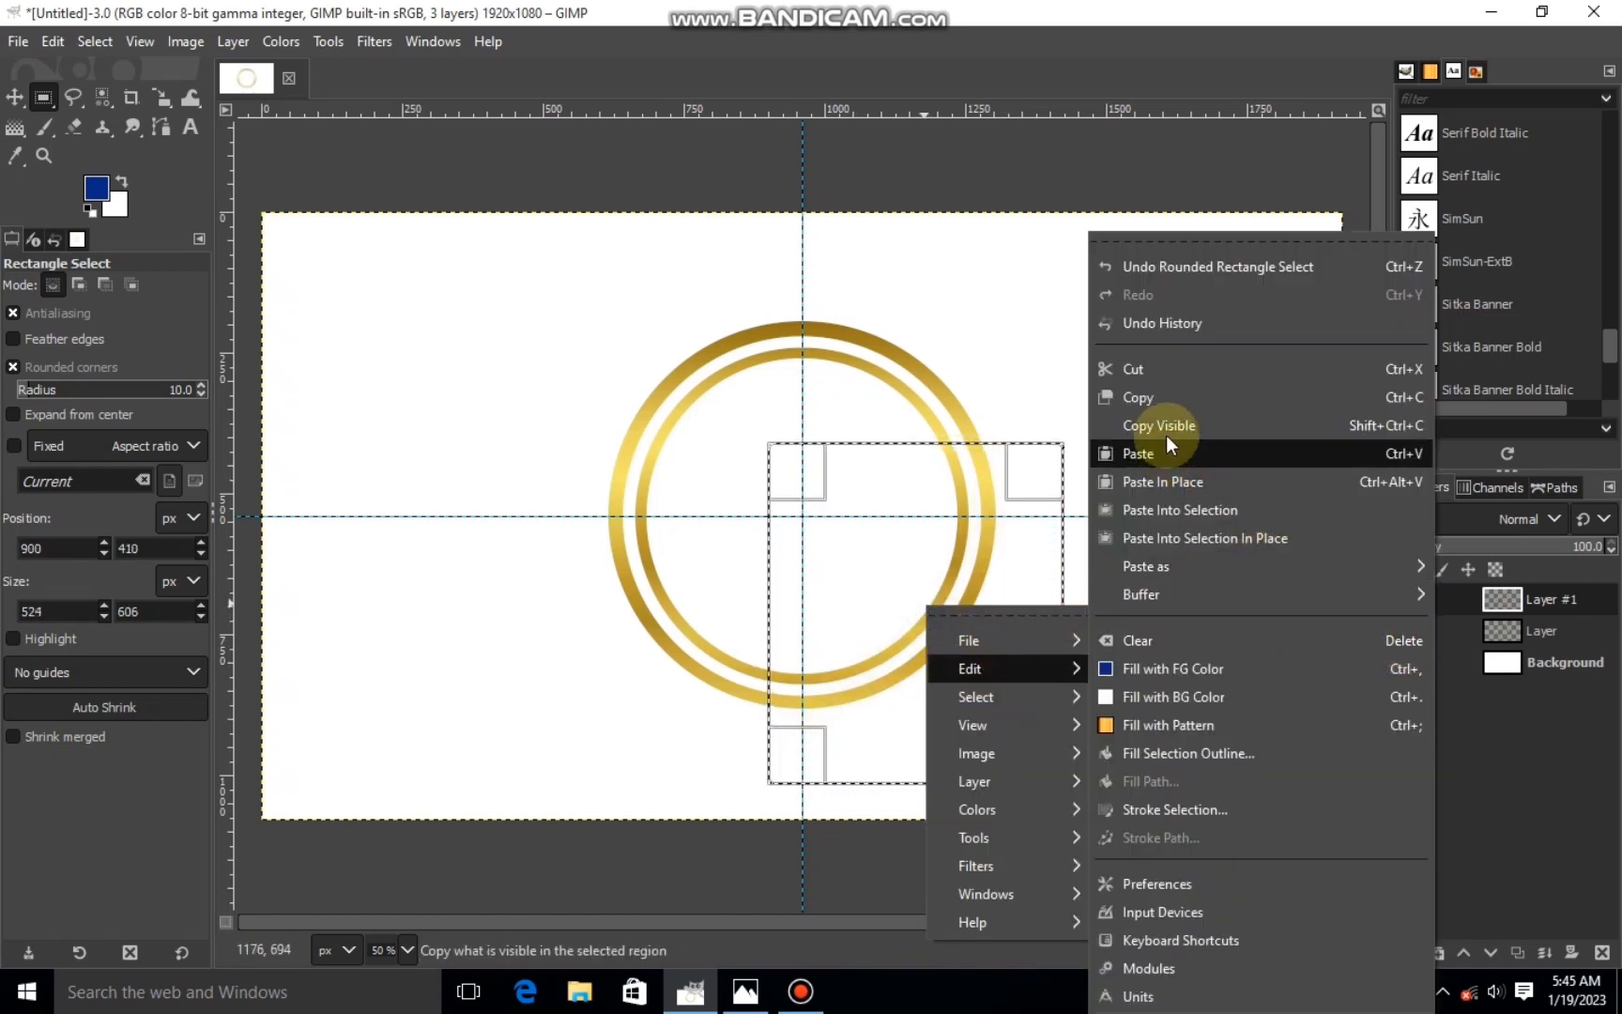
{"action": "left_click", "coordinate": [1162, 370]}
{"action": "left_click", "coordinate": [1511, 630]}
{"action": "right_click", "coordinate": [981, 609]}
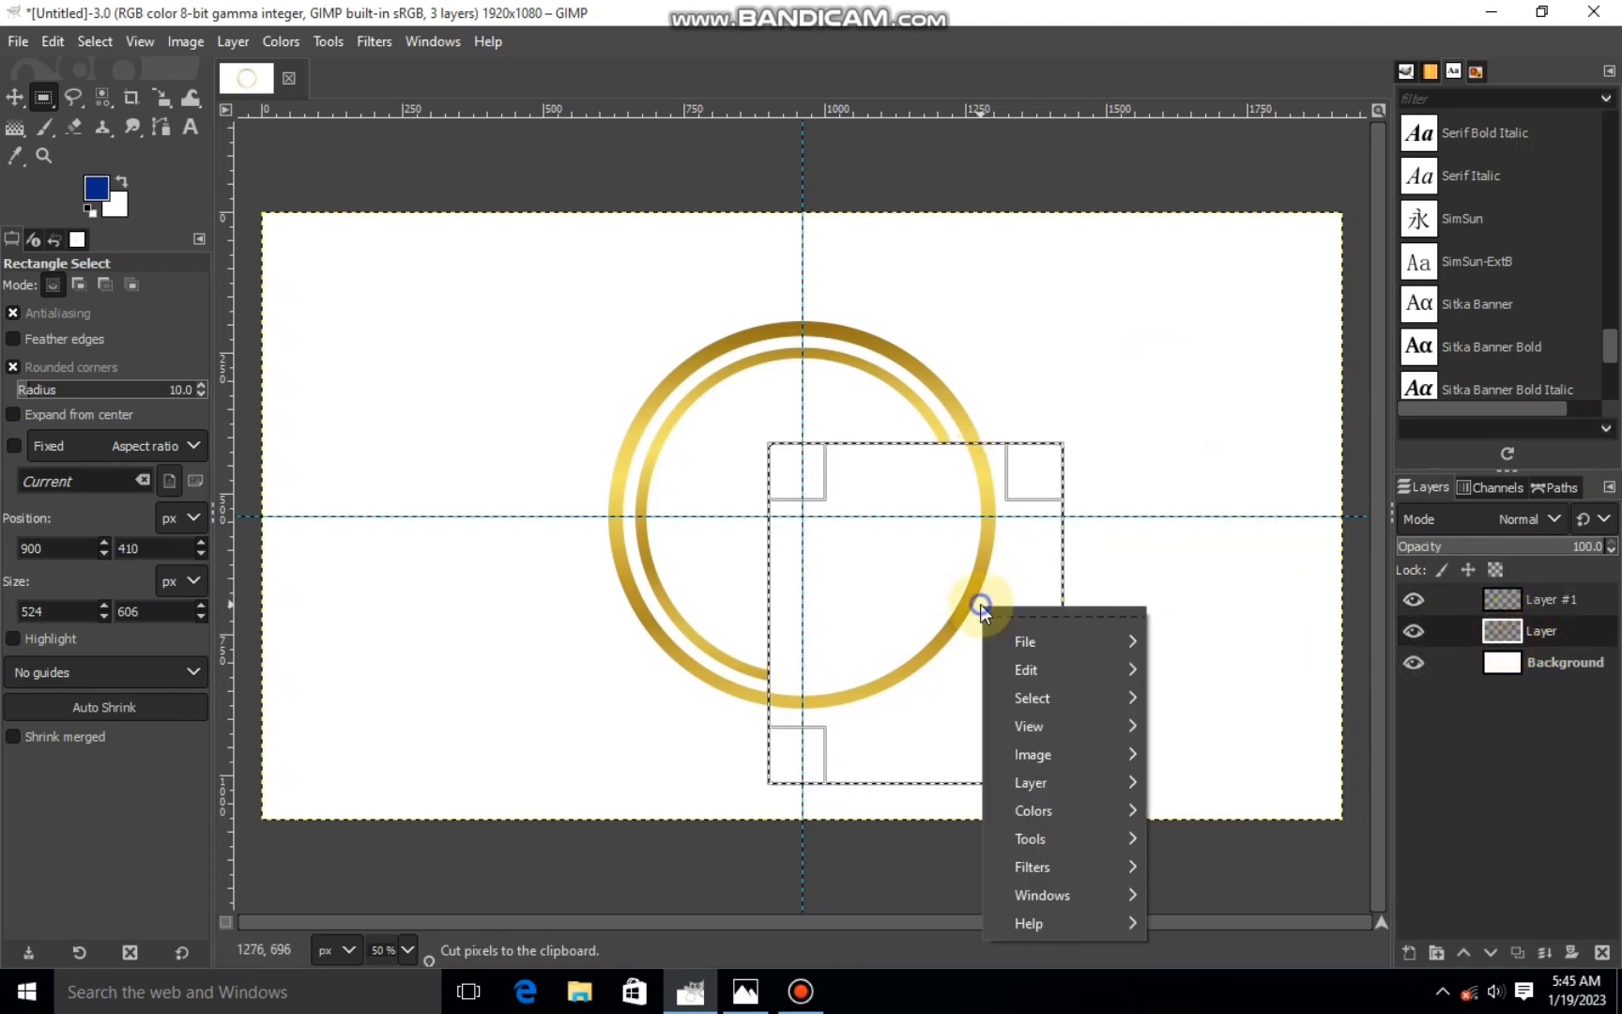
{"action": "mouse_move", "coordinate": [1045, 667]}
{"action": "left_click", "coordinate": [1243, 371]}
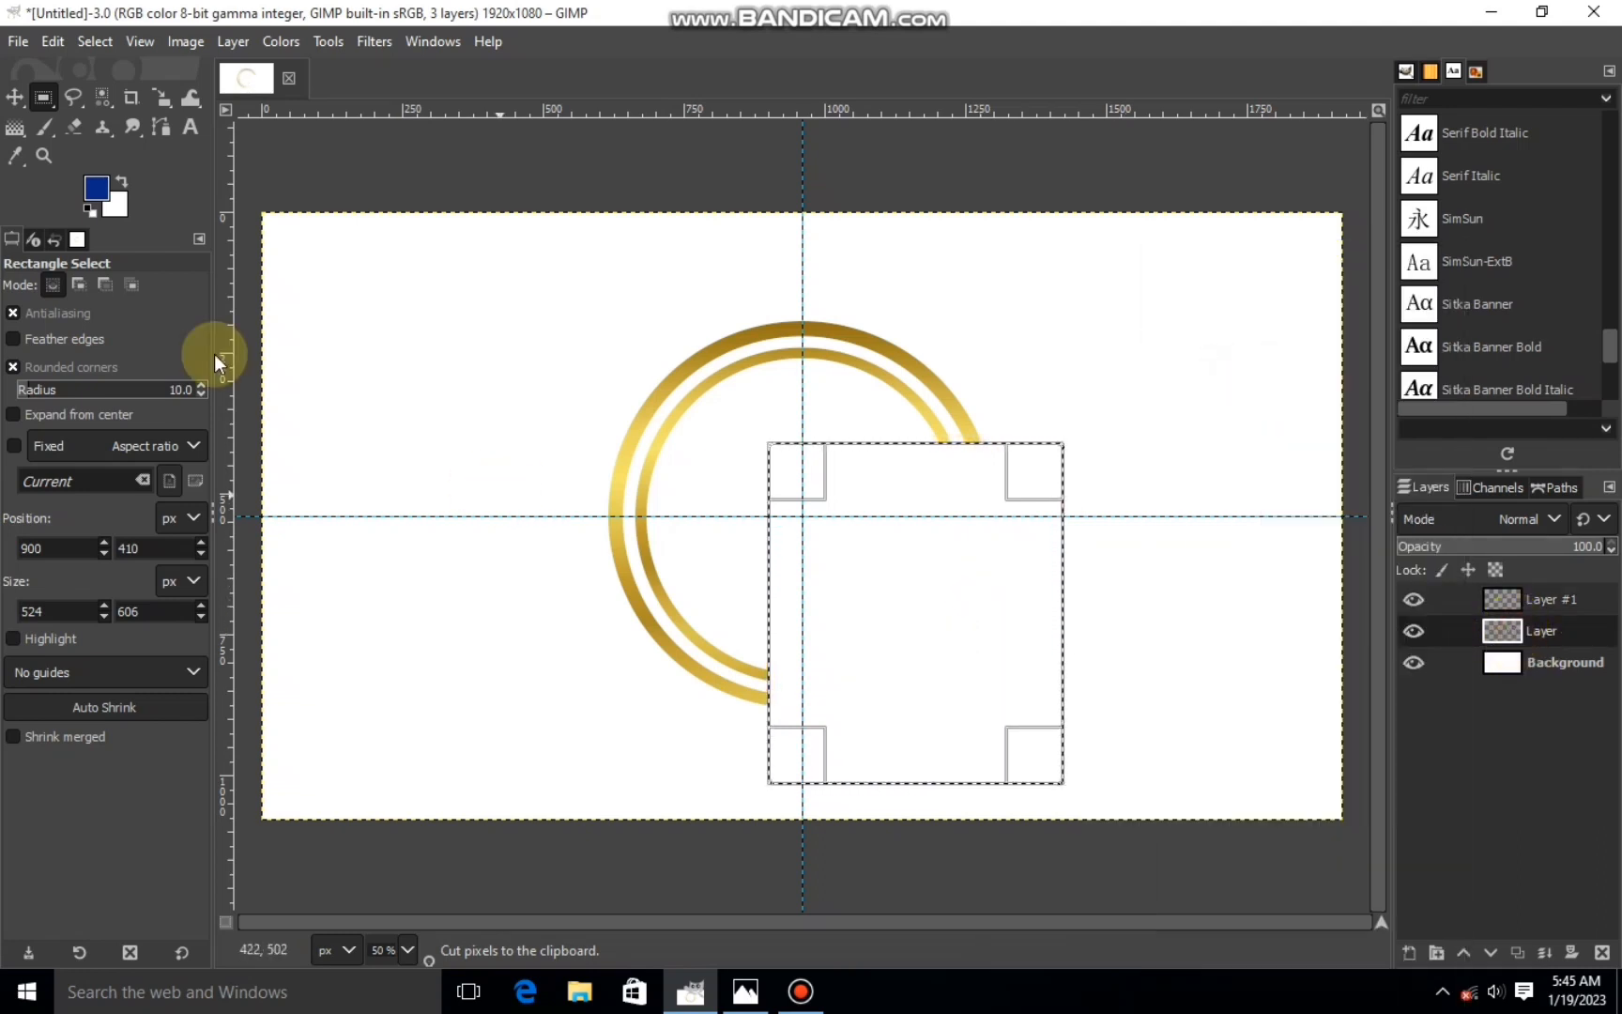
- Remove the rectangular selection and draw an elliptical selection of about 484 × 512 px inside the inner ring, at position 718, 284
{"action": "left_click", "coordinate": [87, 47]}
{"action": "left_click", "coordinate": [127, 95]}
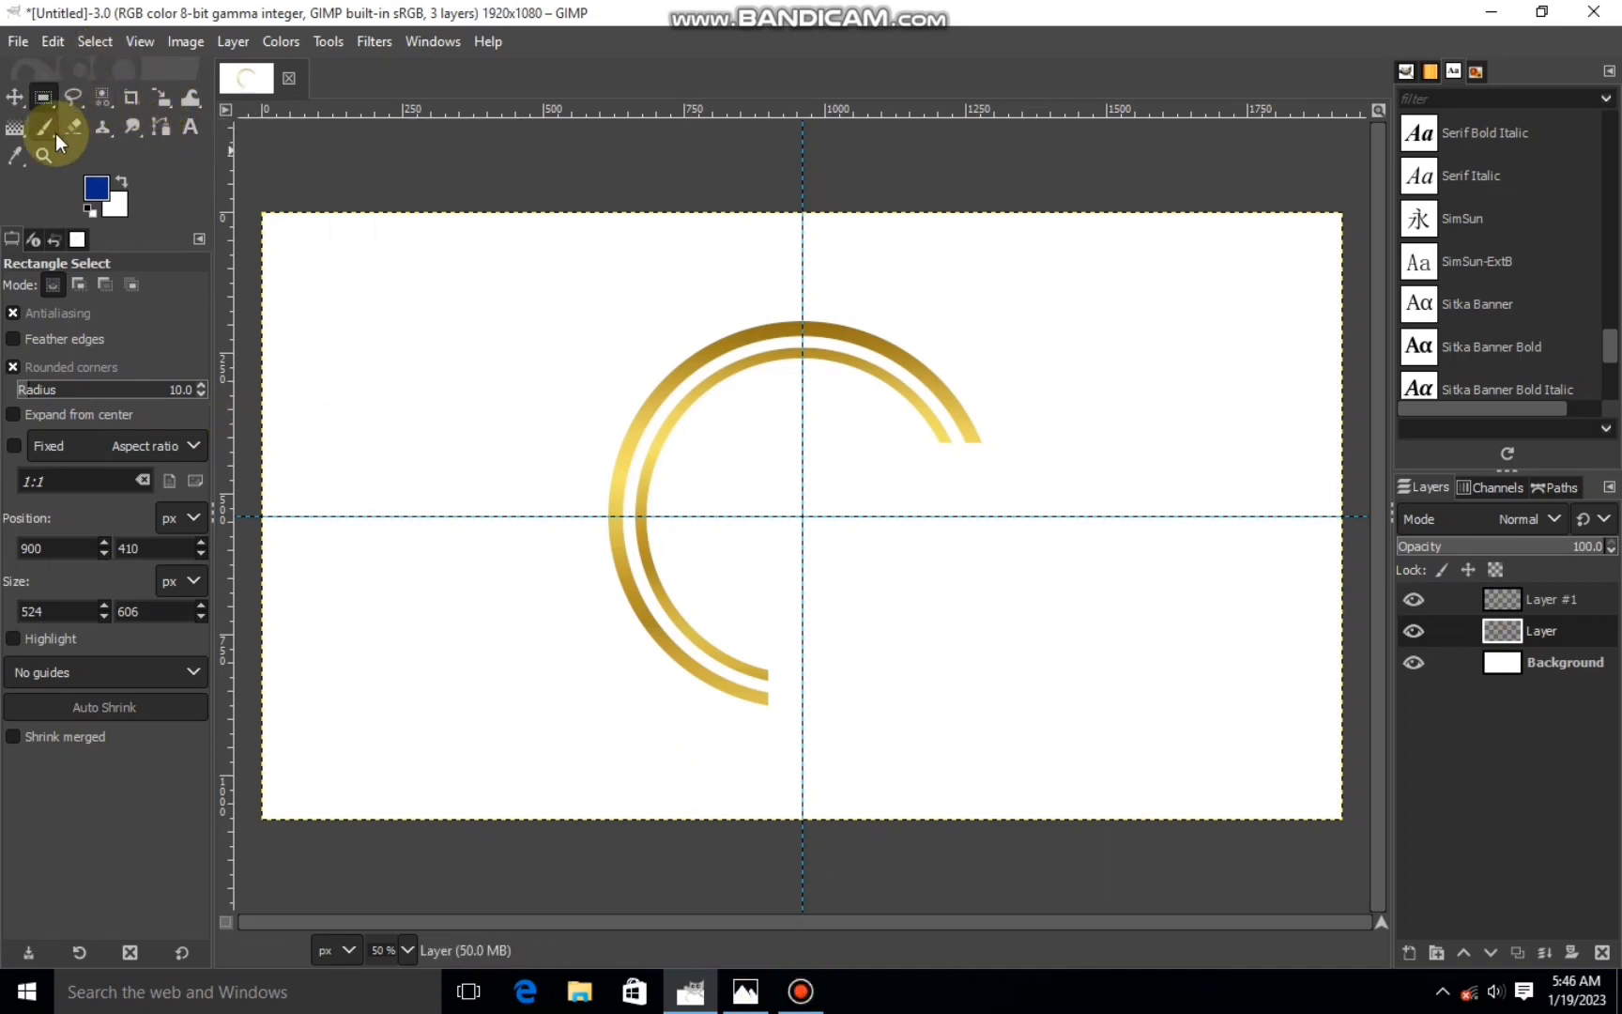
{"action": "mouse_move", "coordinate": [49, 93]}
{"action": "left_click", "coordinate": [102, 127]}
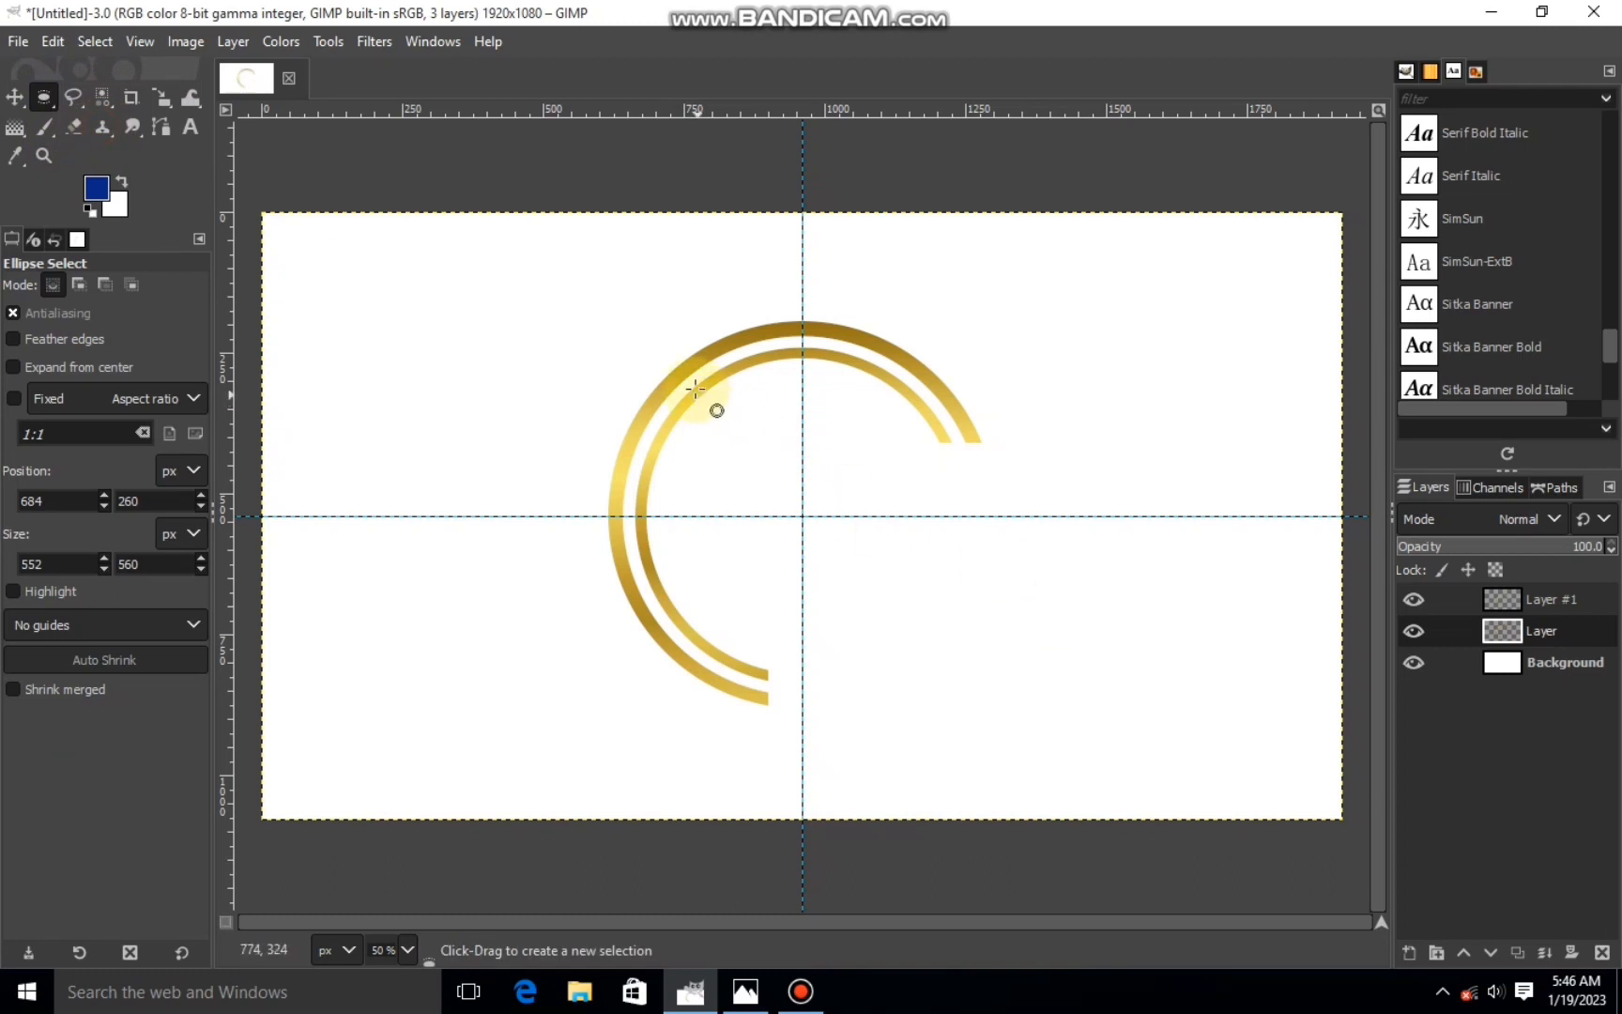
{"action": "left_click_drag", "start_coordinate": [695, 387], "coordinate": [966, 673]}
{"action": "left_click_drag", "start_coordinate": [825, 518], "coordinate": [799, 505]}
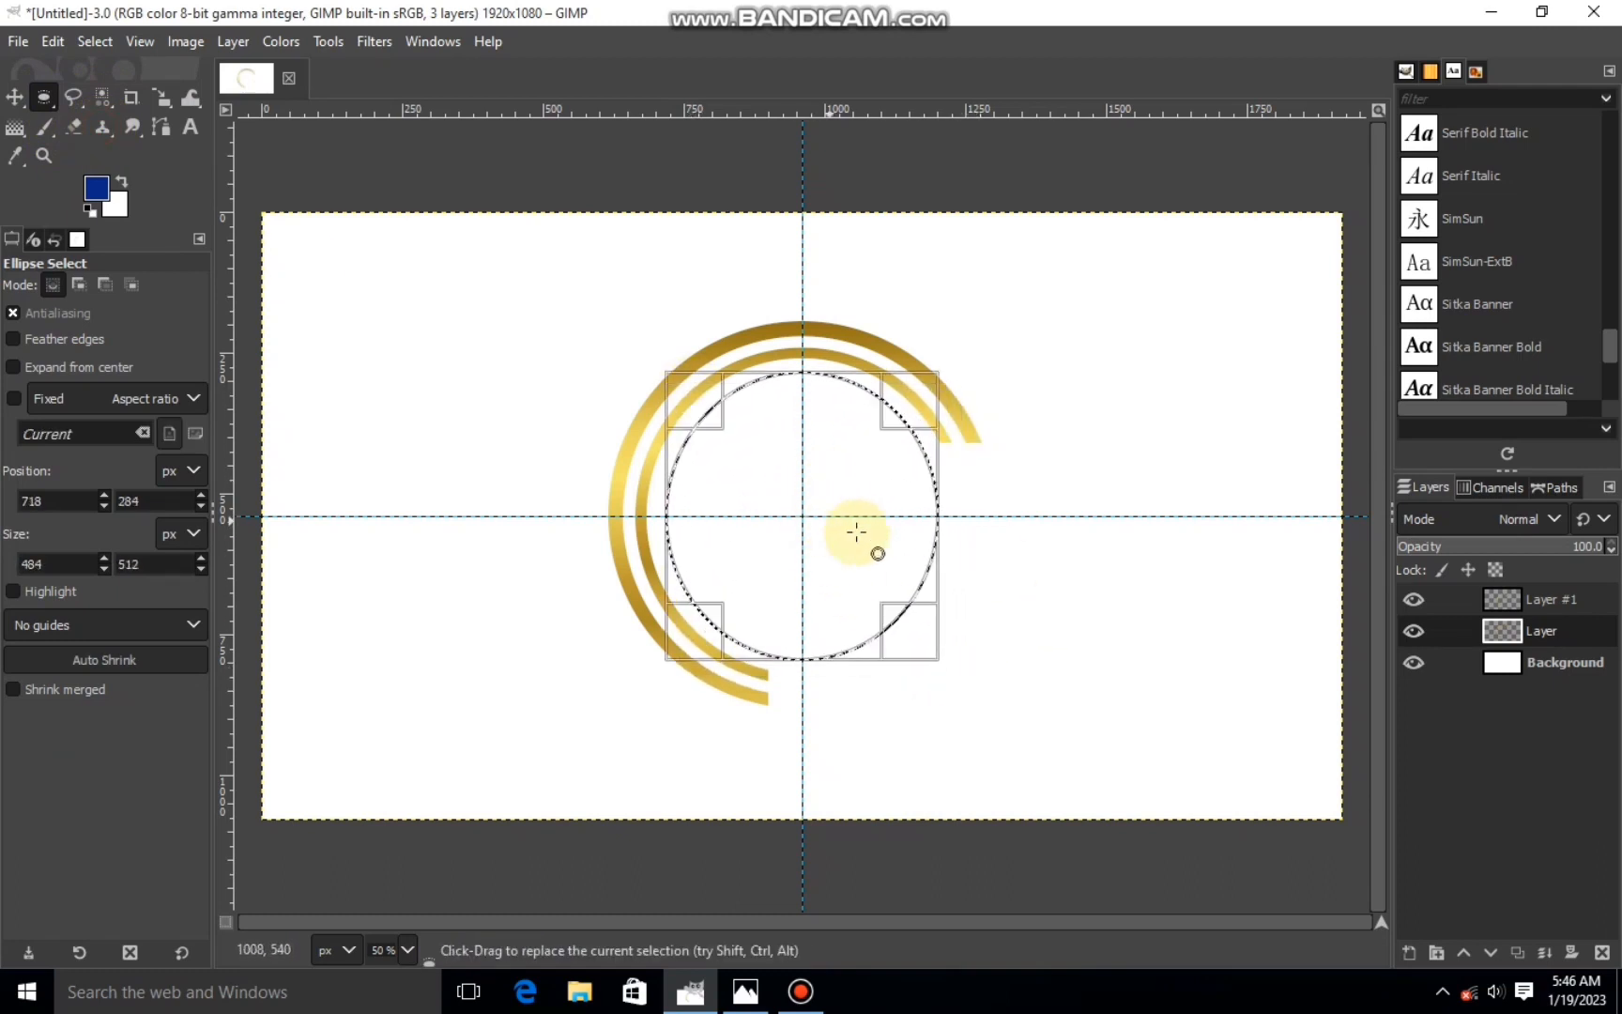
- Adjust the elliptical selection to about 516 × 514 px, centred inside the inner ring at position 702, 283
{"action": "left_click_drag", "start_coordinate": [898, 541], "coordinate": [900, 541]}
{"action": "left_click_drag", "start_coordinate": [700, 412], "coordinate": [705, 415]}
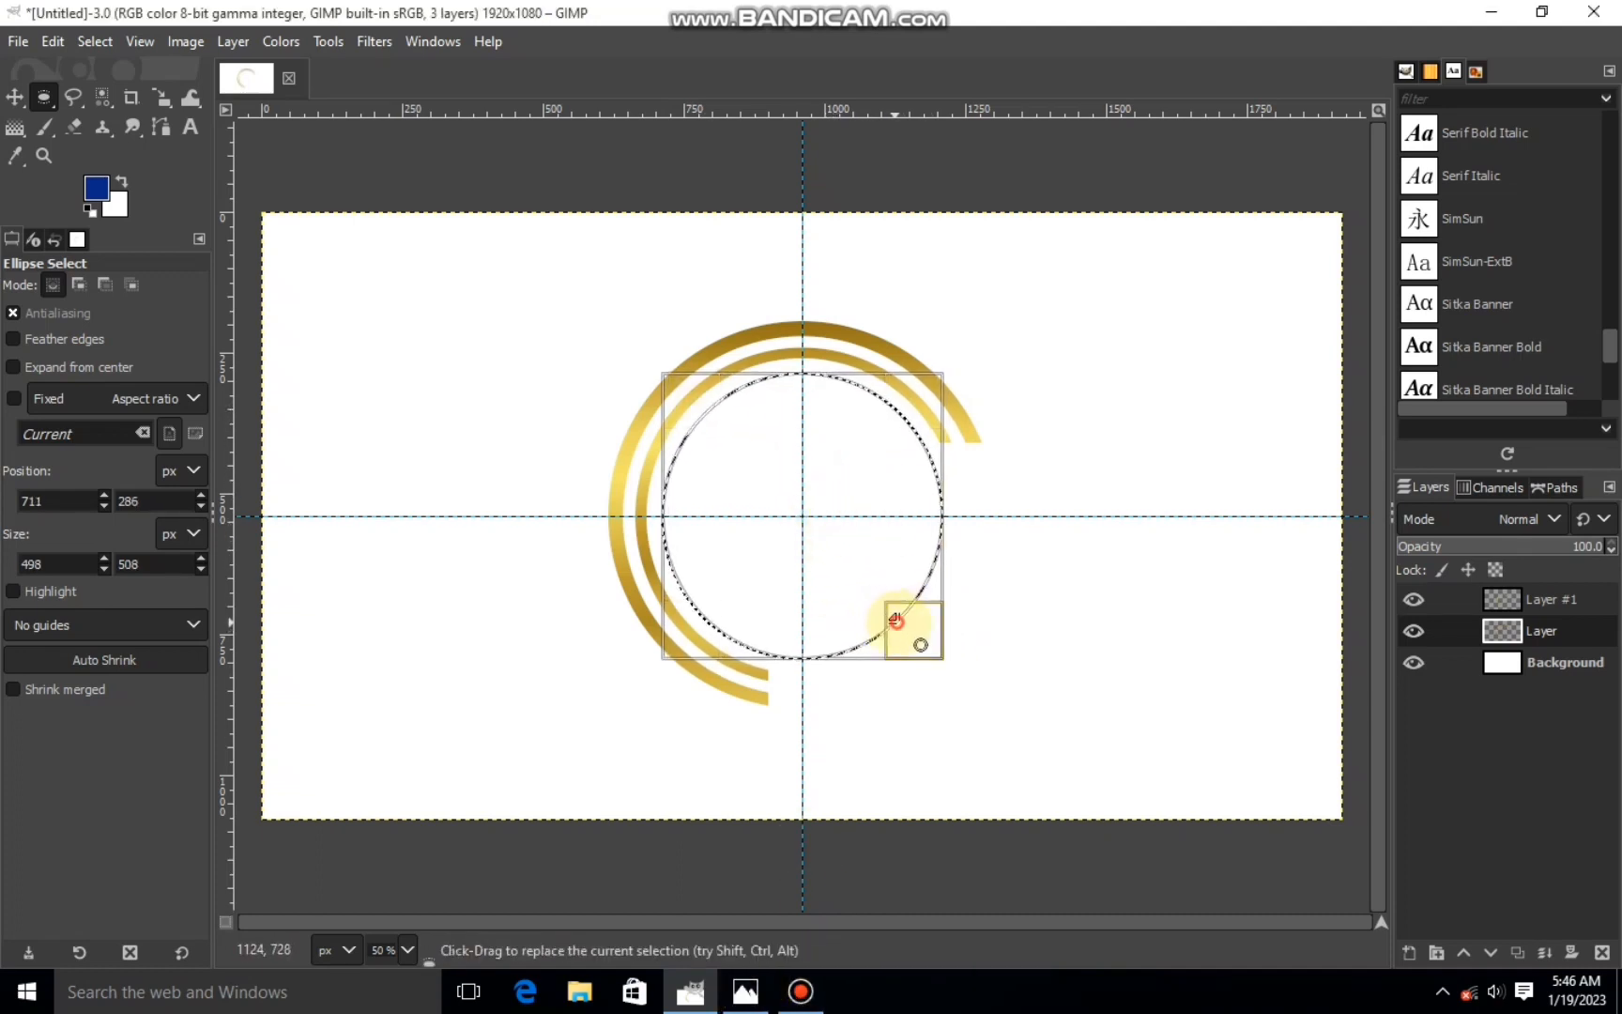
{"action": "left_click", "coordinate": [872, 571]}
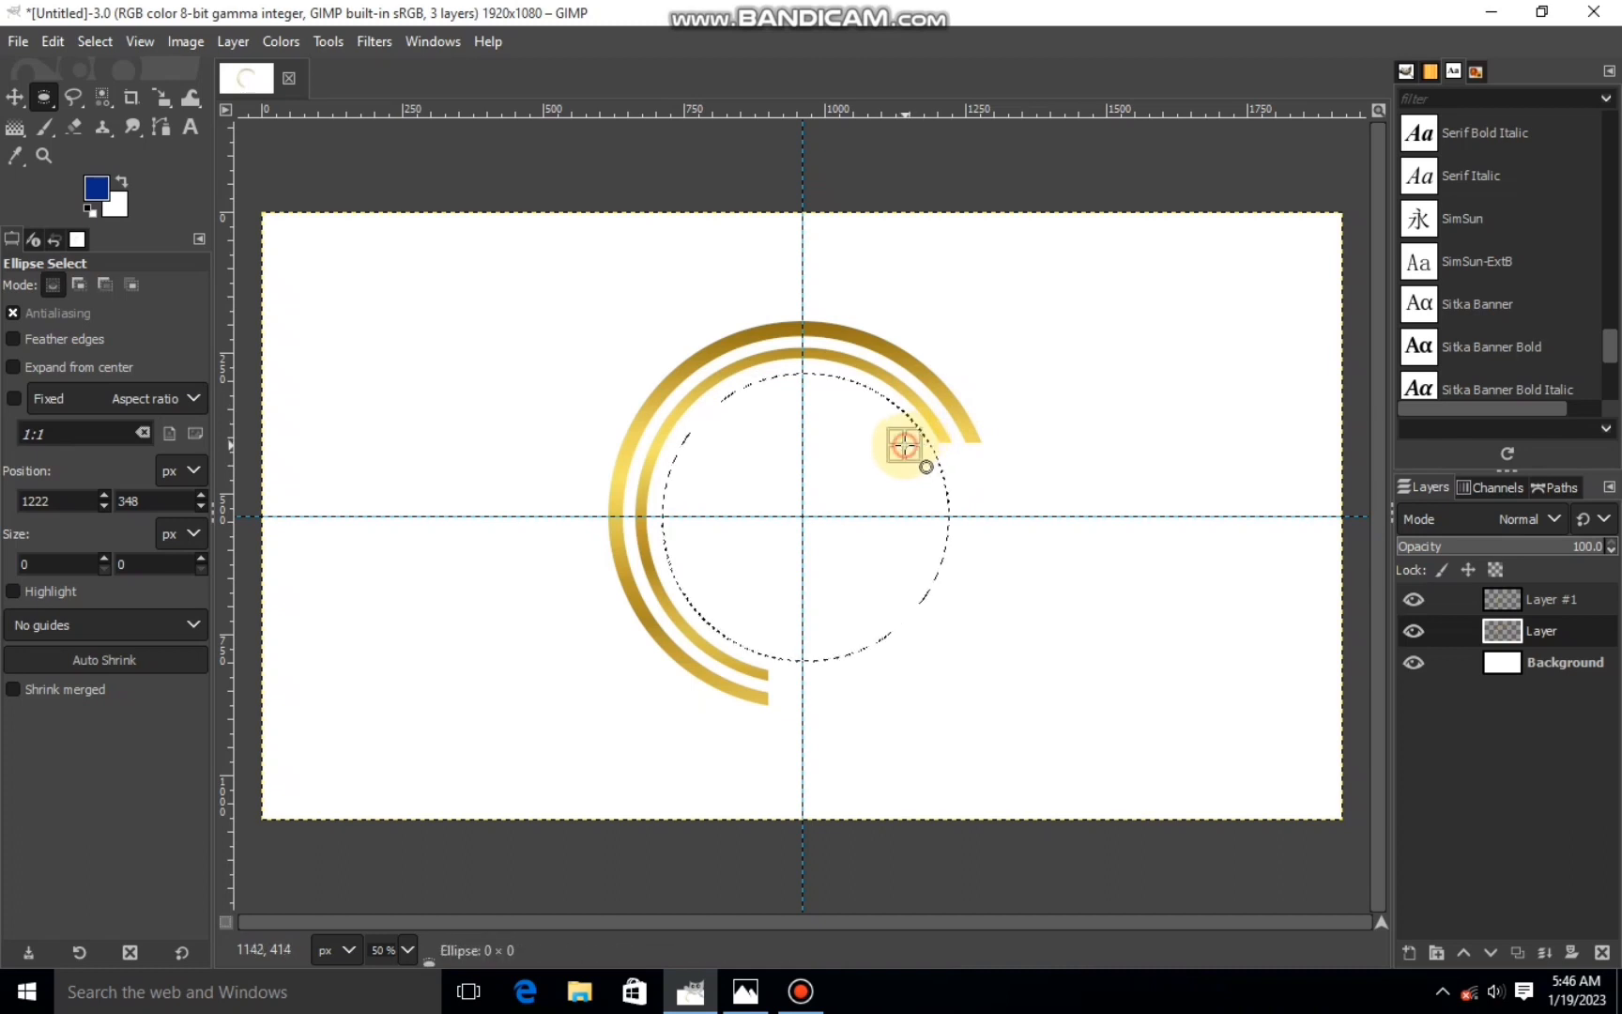
{"action": "left_click", "coordinate": [928, 414]}
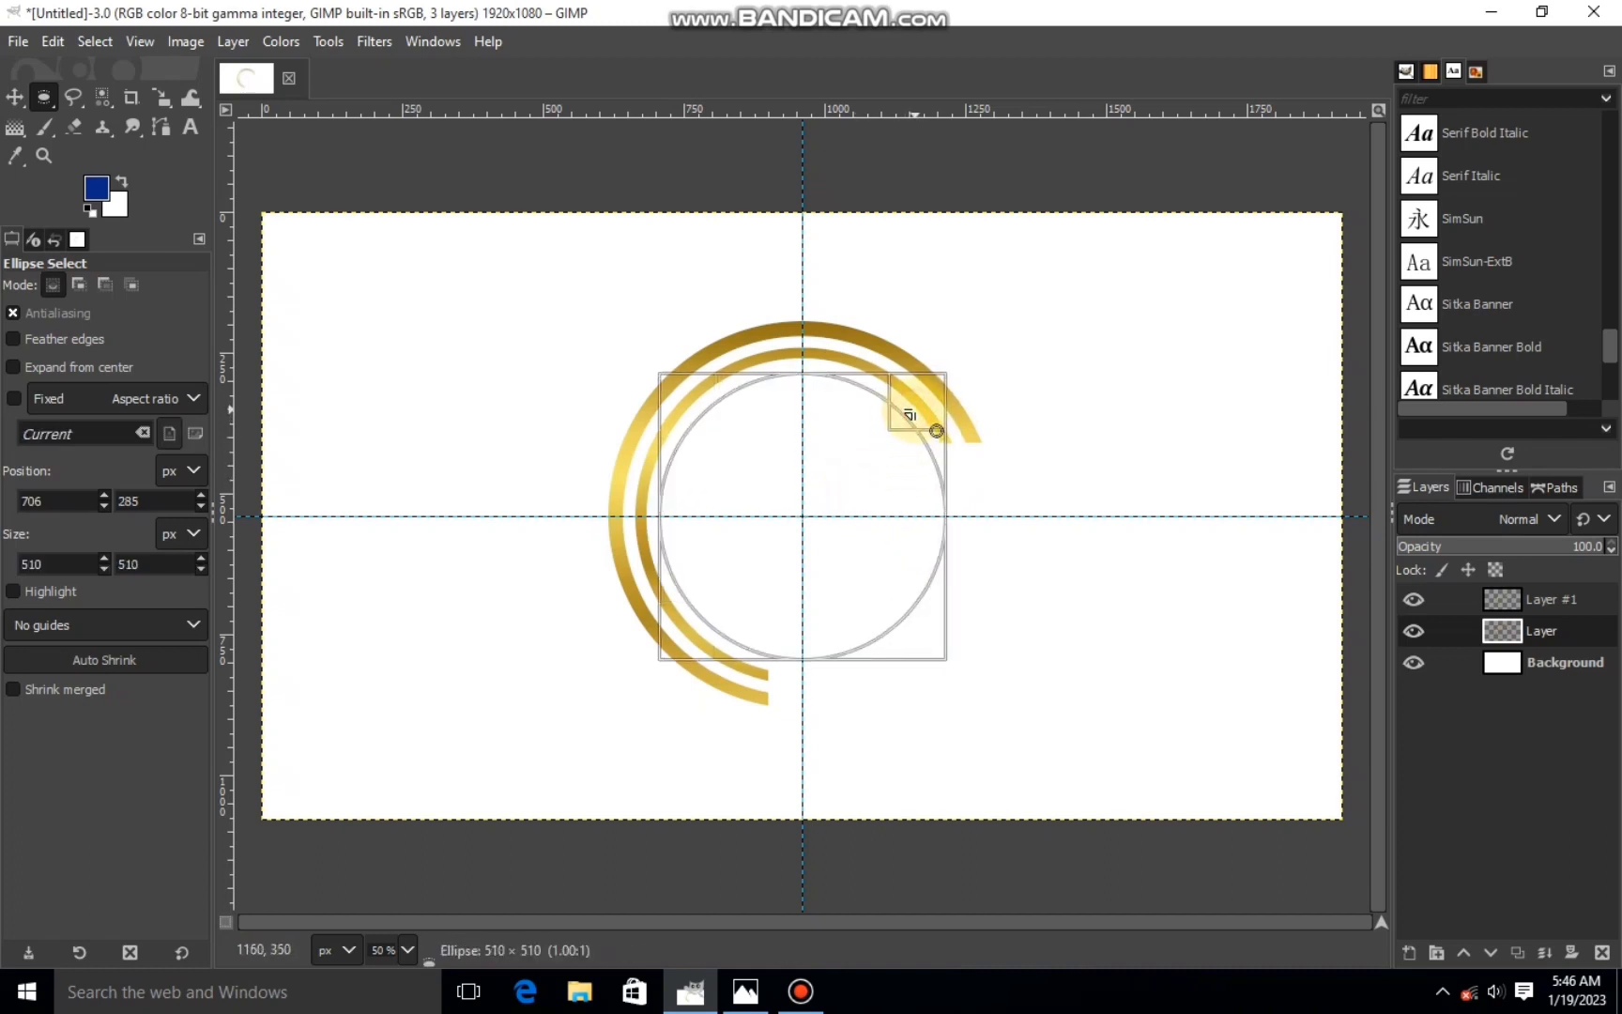
{"action": "left_click_drag", "start_coordinate": [909, 414], "coordinate": [912, 412]}
{"action": "left_click", "coordinate": [865, 473]}
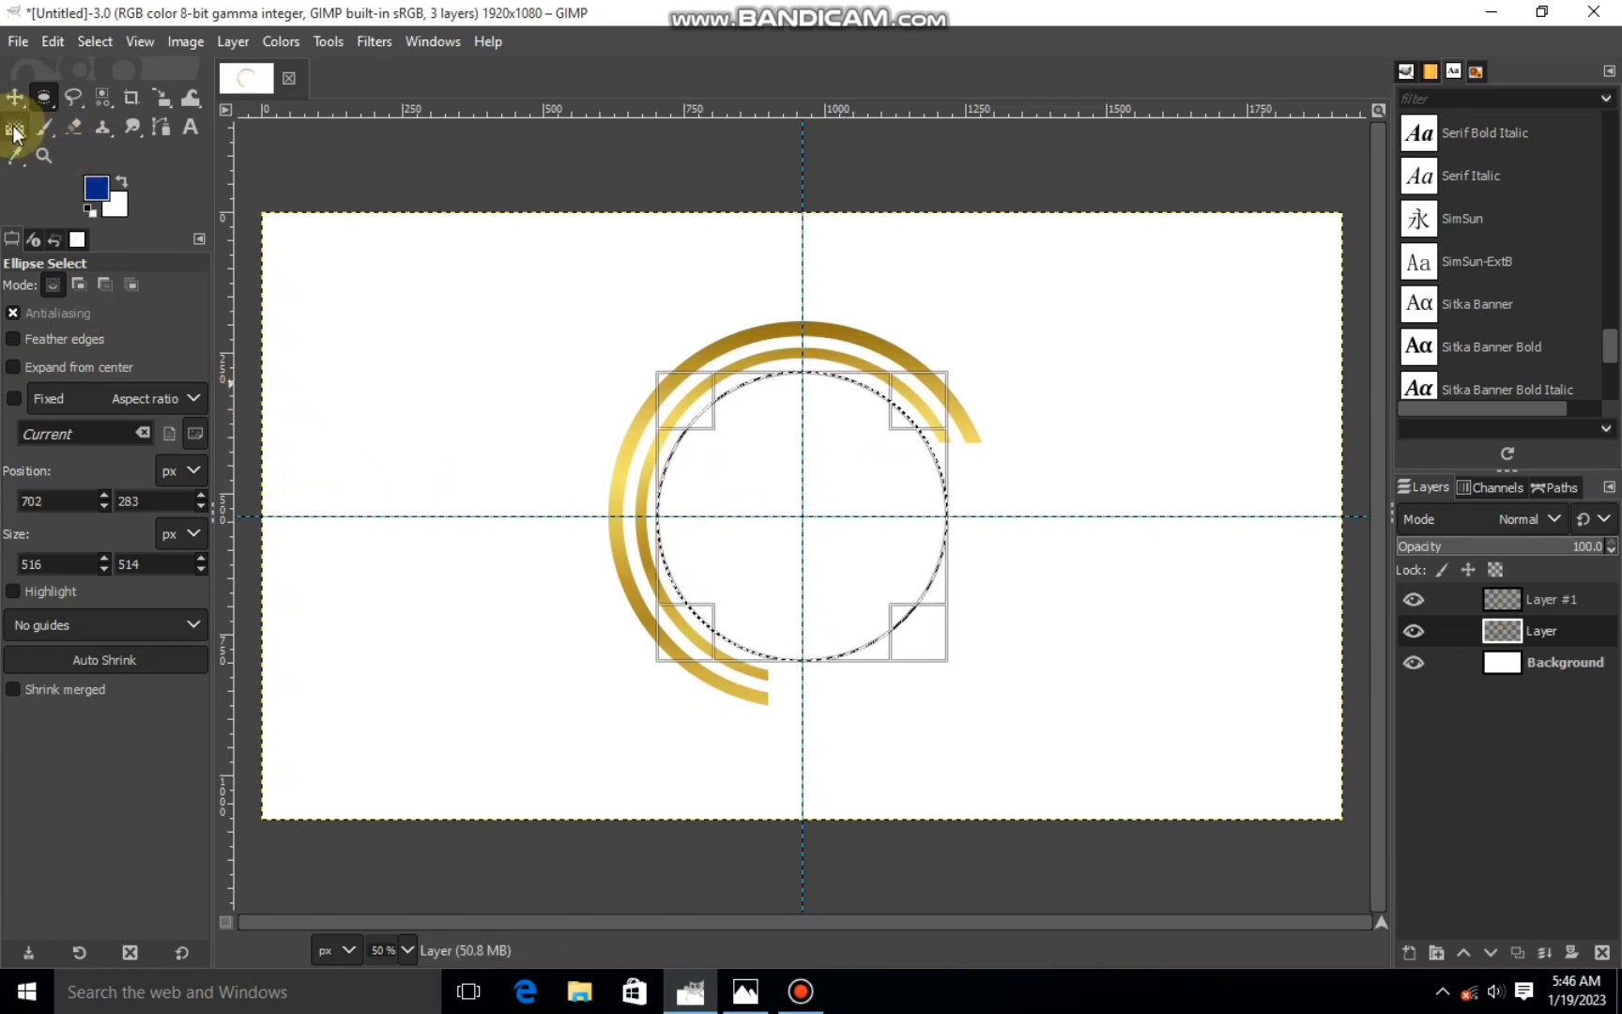
- Add a transparent layer above Layer #1 and fill the elliptical selection with a vertical linear Golden gradient
{"action": "left_click", "coordinate": [1511, 601]}
{"action": "left_click", "coordinate": [1409, 951]}
{"action": "left_click", "coordinate": [1443, 932]}
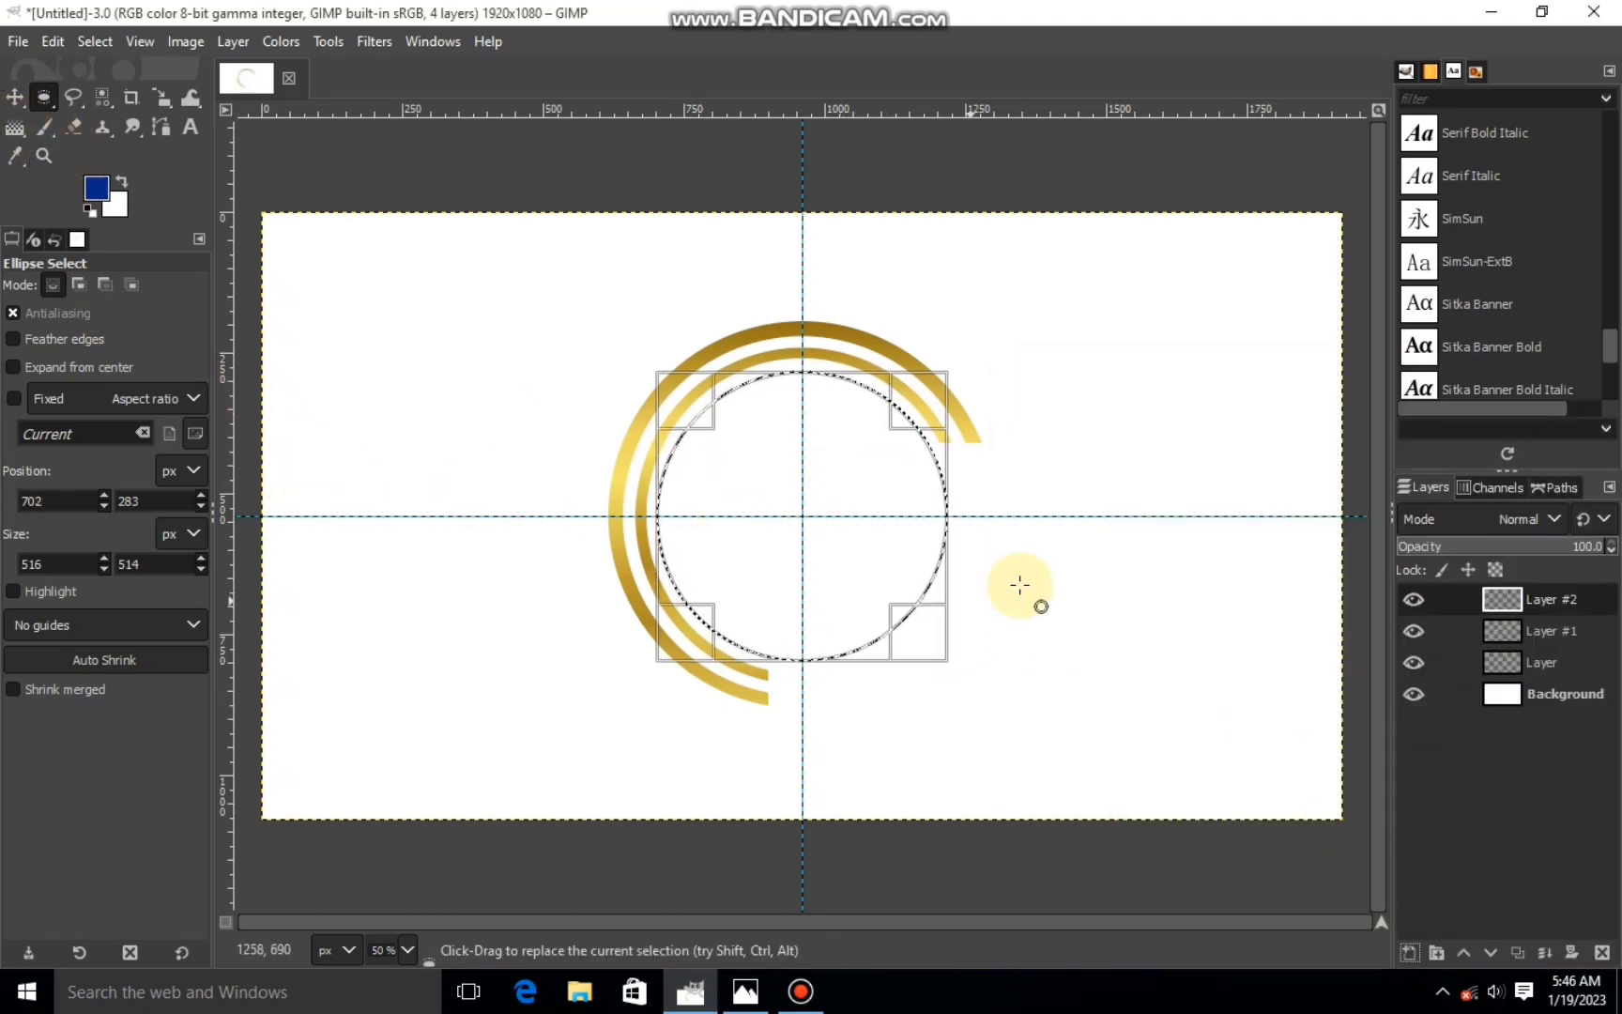
{"action": "left_click", "coordinate": [39, 133]}
{"action": "left_click_drag", "start_coordinate": [809, 402], "coordinate": [813, 543]}
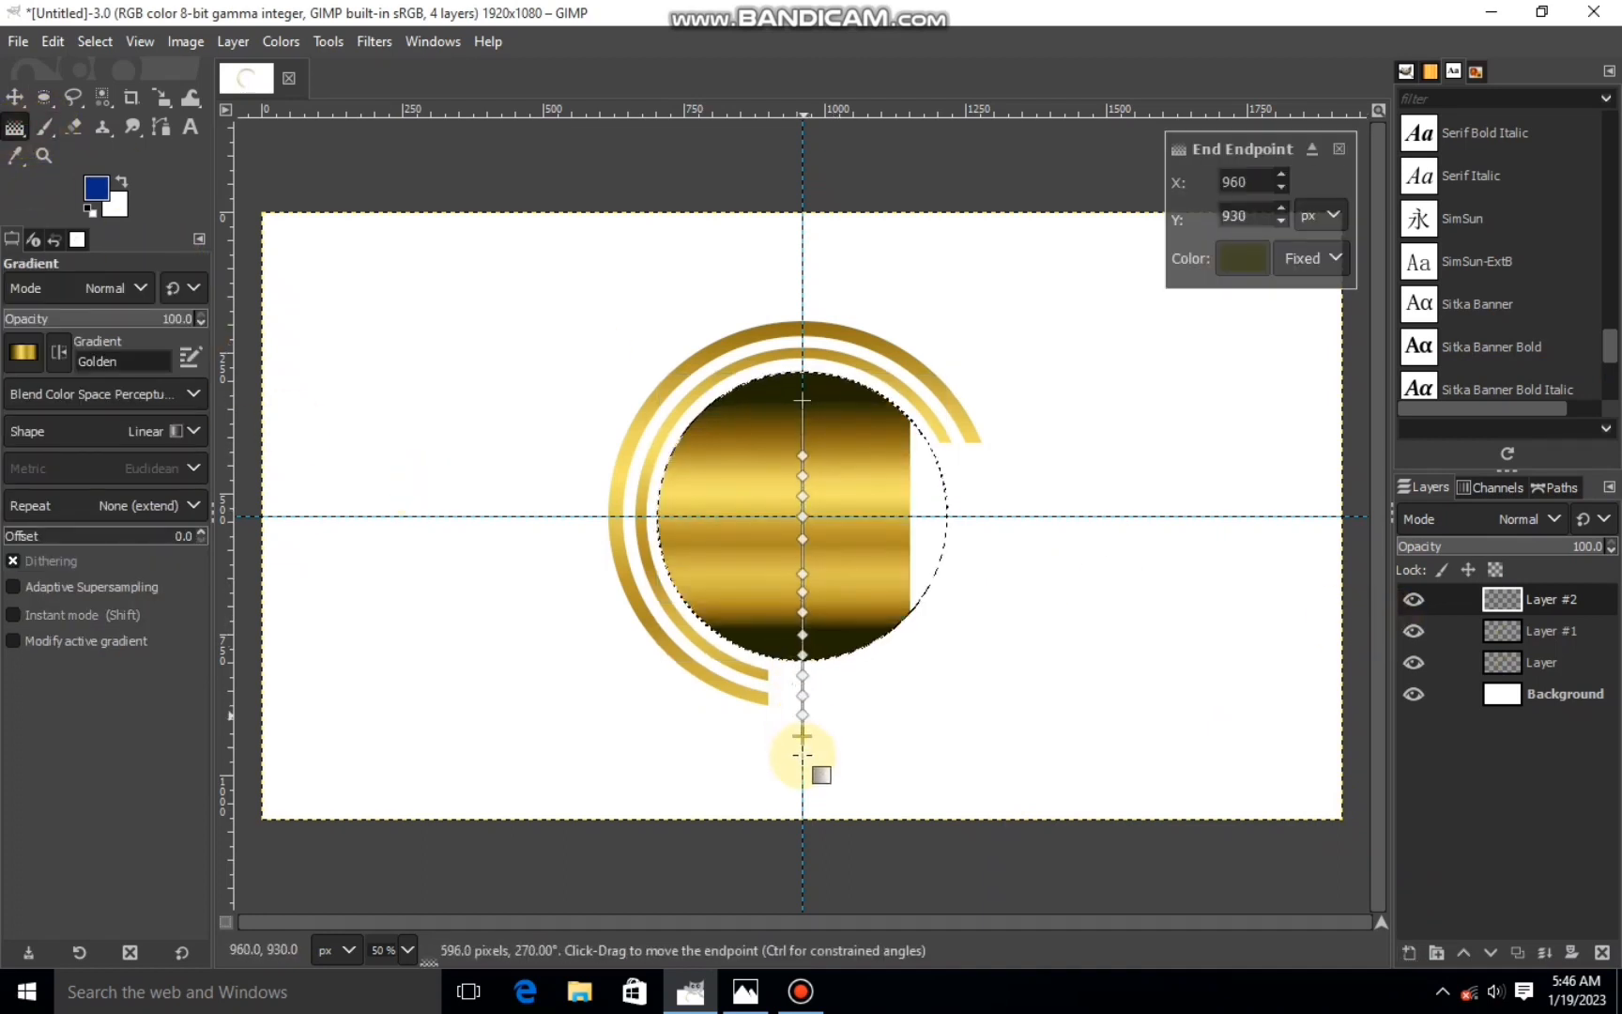
{"action": "left_click_drag", "start_coordinate": [803, 398], "coordinate": [804, 338]}
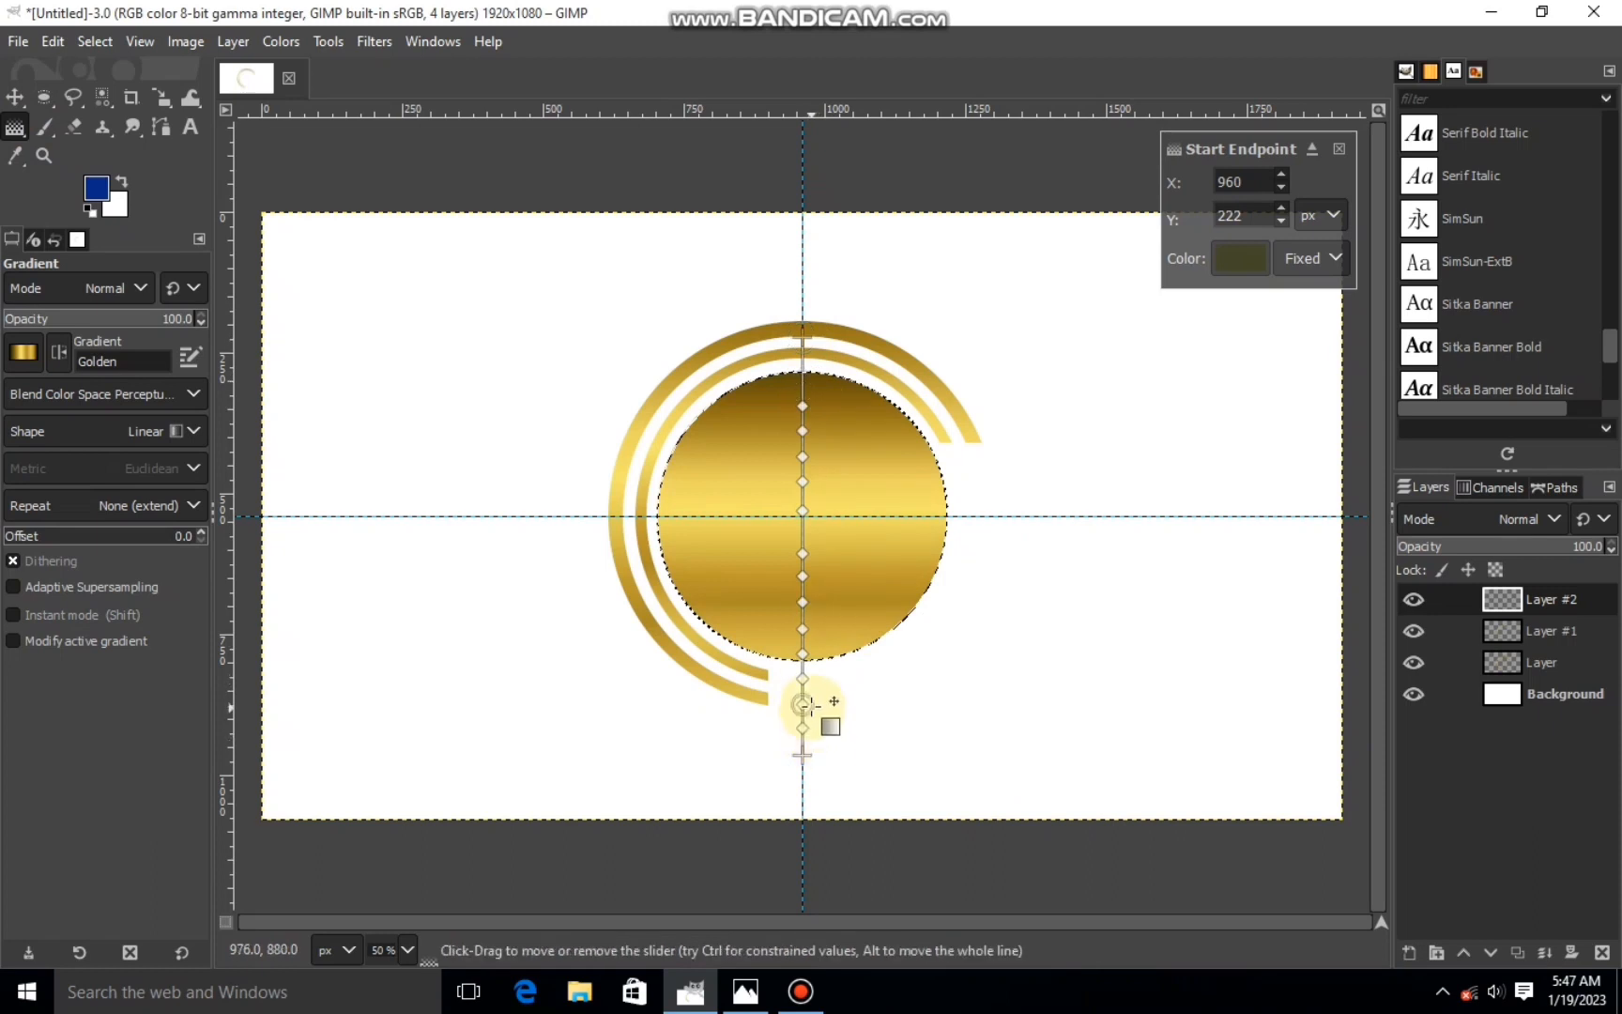
{"action": "left_click", "coordinate": [16, 98]}
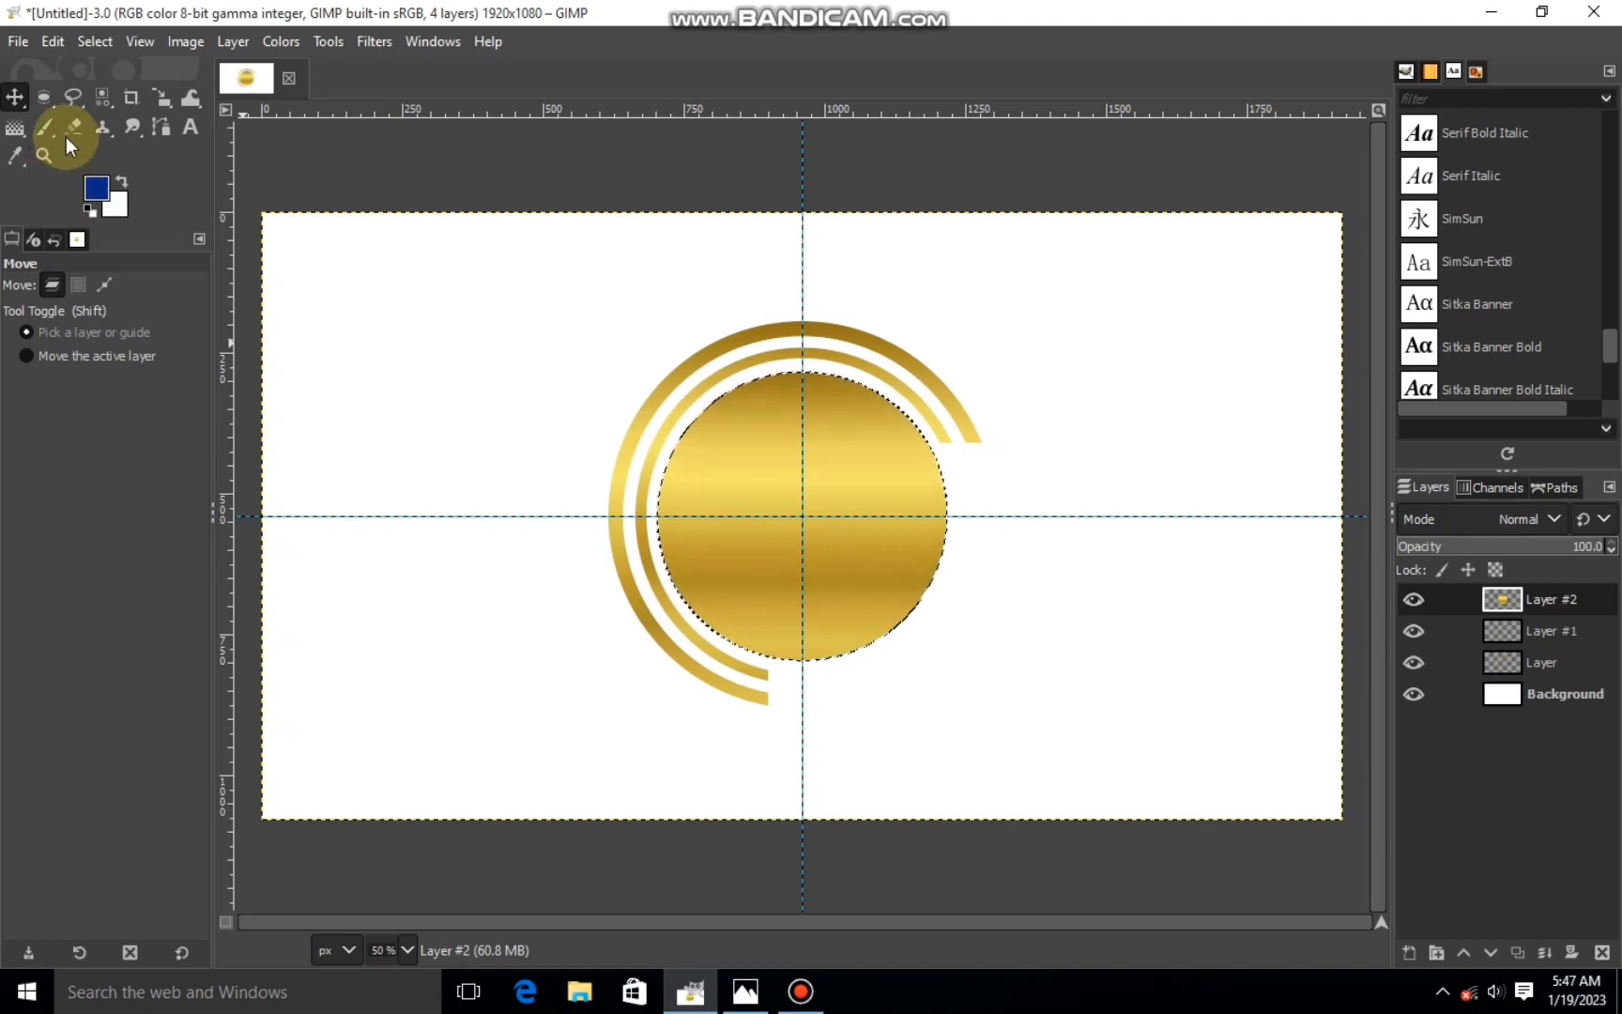
- Shrink the elliptical selection to about 482 × 480 px, centred inside the golden disc at position 719, 300
{"action": "left_click", "coordinate": [43, 96]}
{"action": "left_click", "coordinate": [829, 467]}
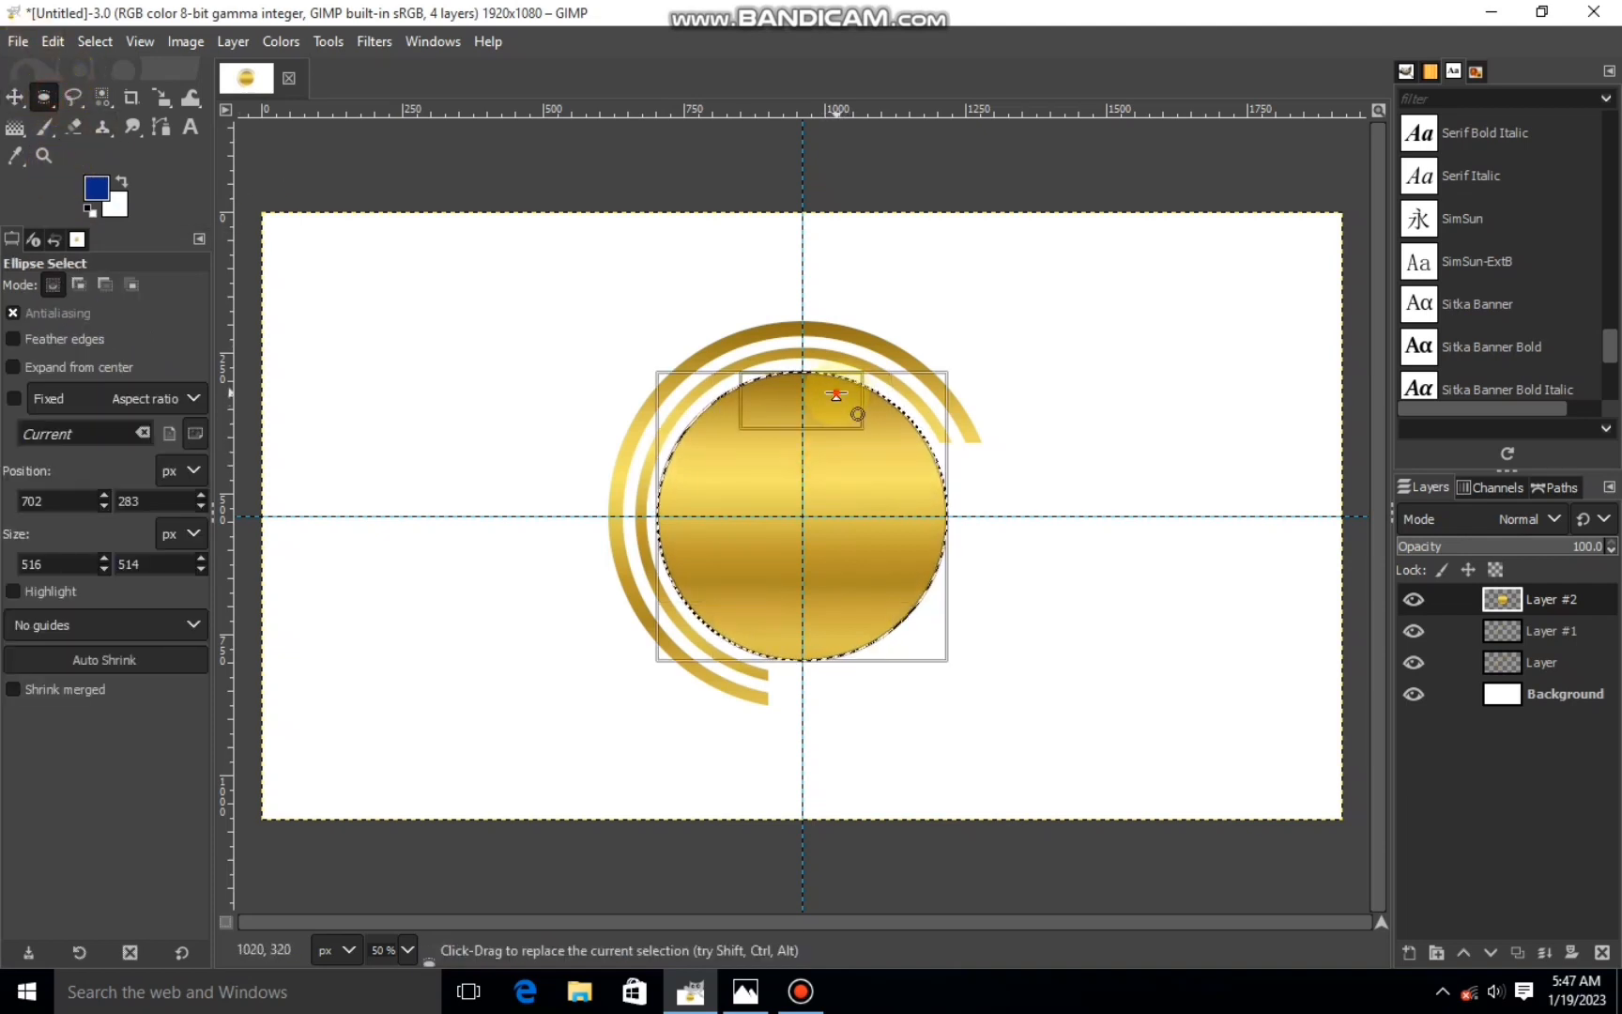
{"action": "left_click_drag", "start_coordinate": [794, 627], "coordinate": [796, 620]}
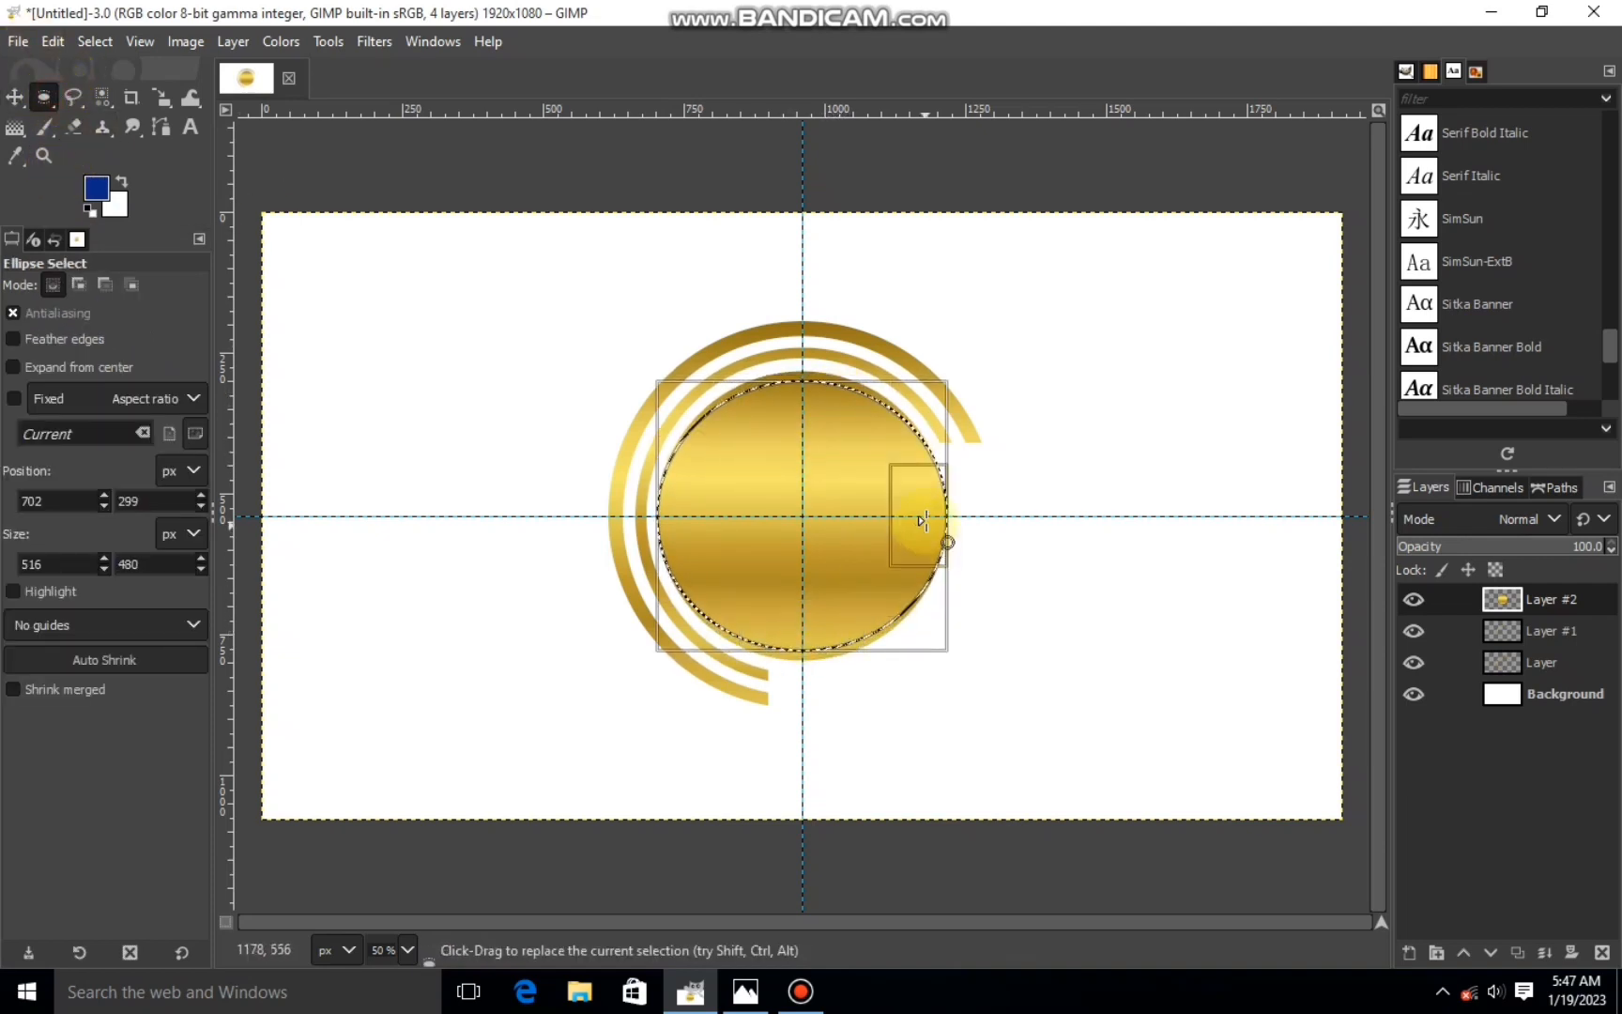
{"action": "left_click_drag", "start_coordinate": [924, 531], "coordinate": [913, 519]}
{"action": "left_click_drag", "start_coordinate": [698, 501], "coordinate": [706, 502]}
{"action": "left_click_drag", "start_coordinate": [816, 501], "coordinate": [816, 500]}
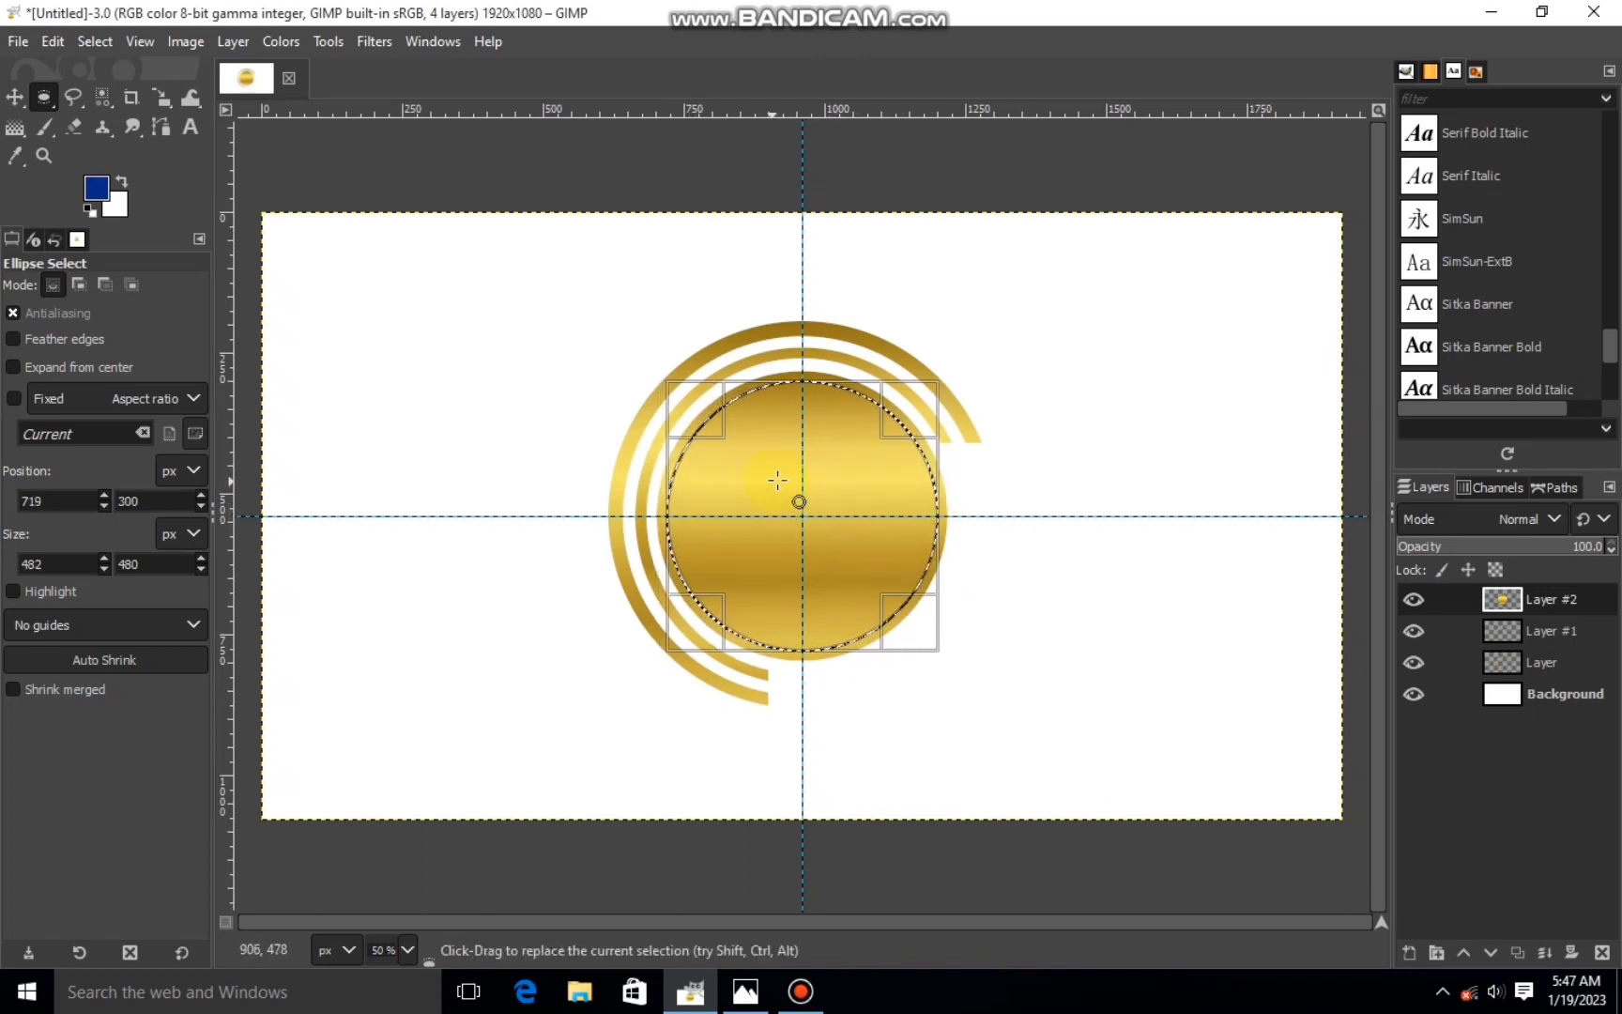
- Cut the selected inside out of the golden disc on Layer #2 and remove the selection
{"action": "right_click", "coordinate": [837, 492]}
{"action": "mouse_move", "coordinate": [934, 551]}
{"action": "left_click", "coordinate": [1110, 377]}
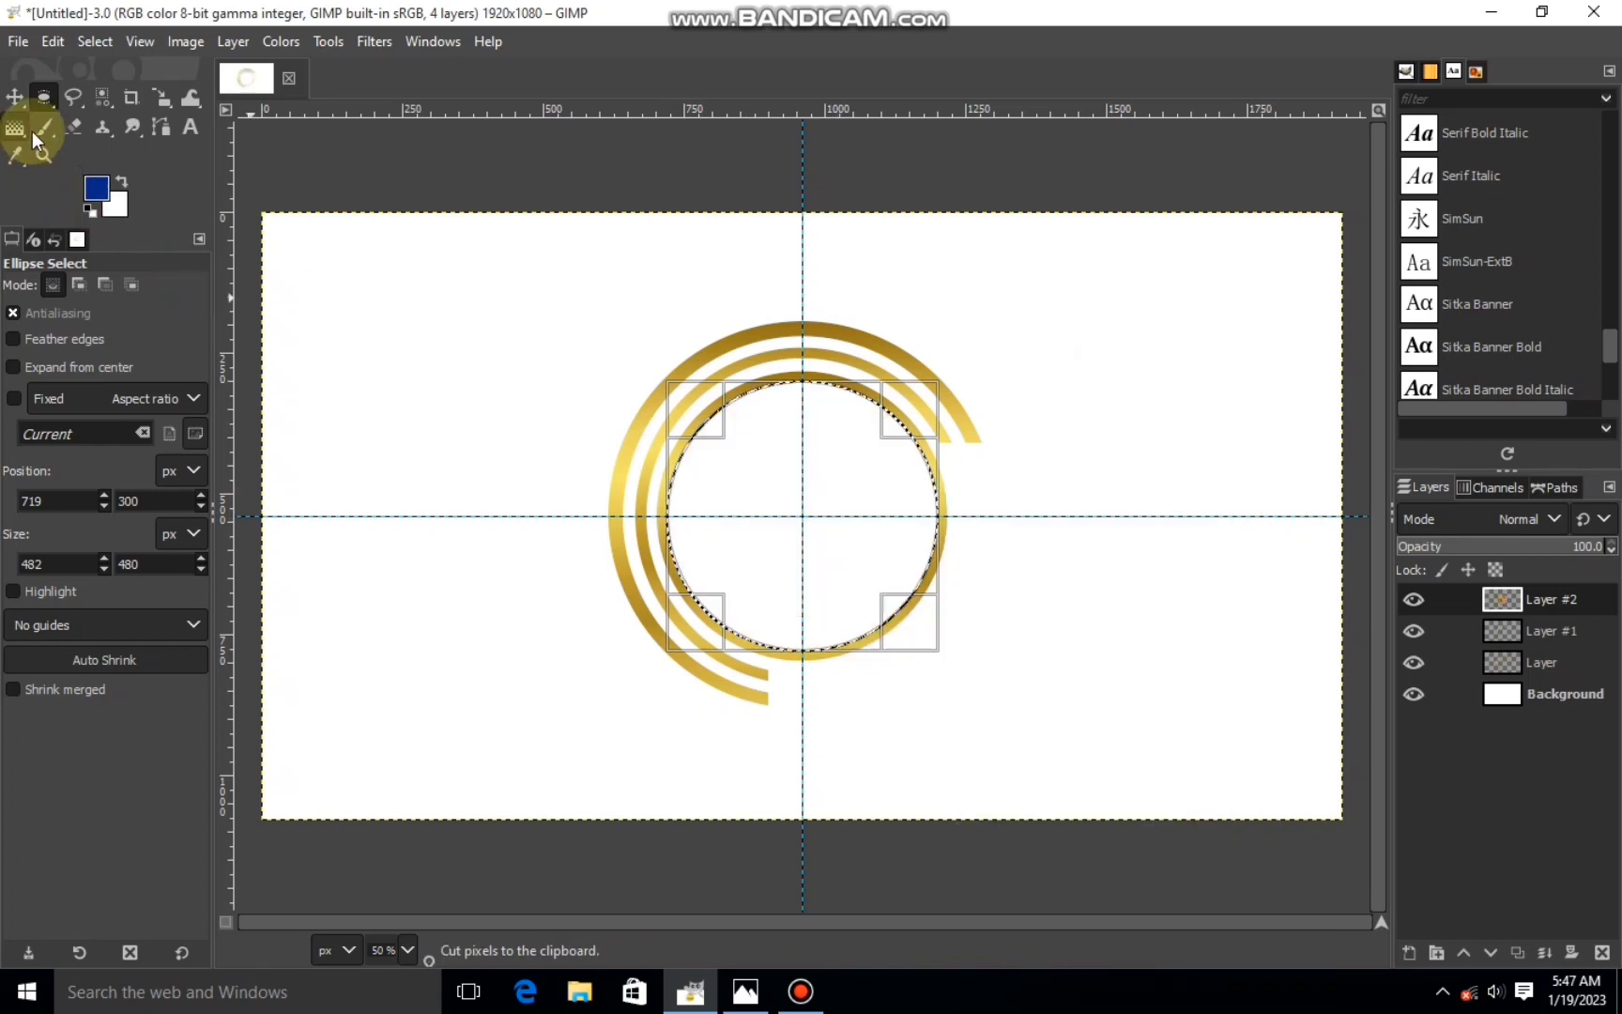
{"action": "left_click", "coordinate": [91, 41]}
{"action": "left_click", "coordinate": [108, 105]}
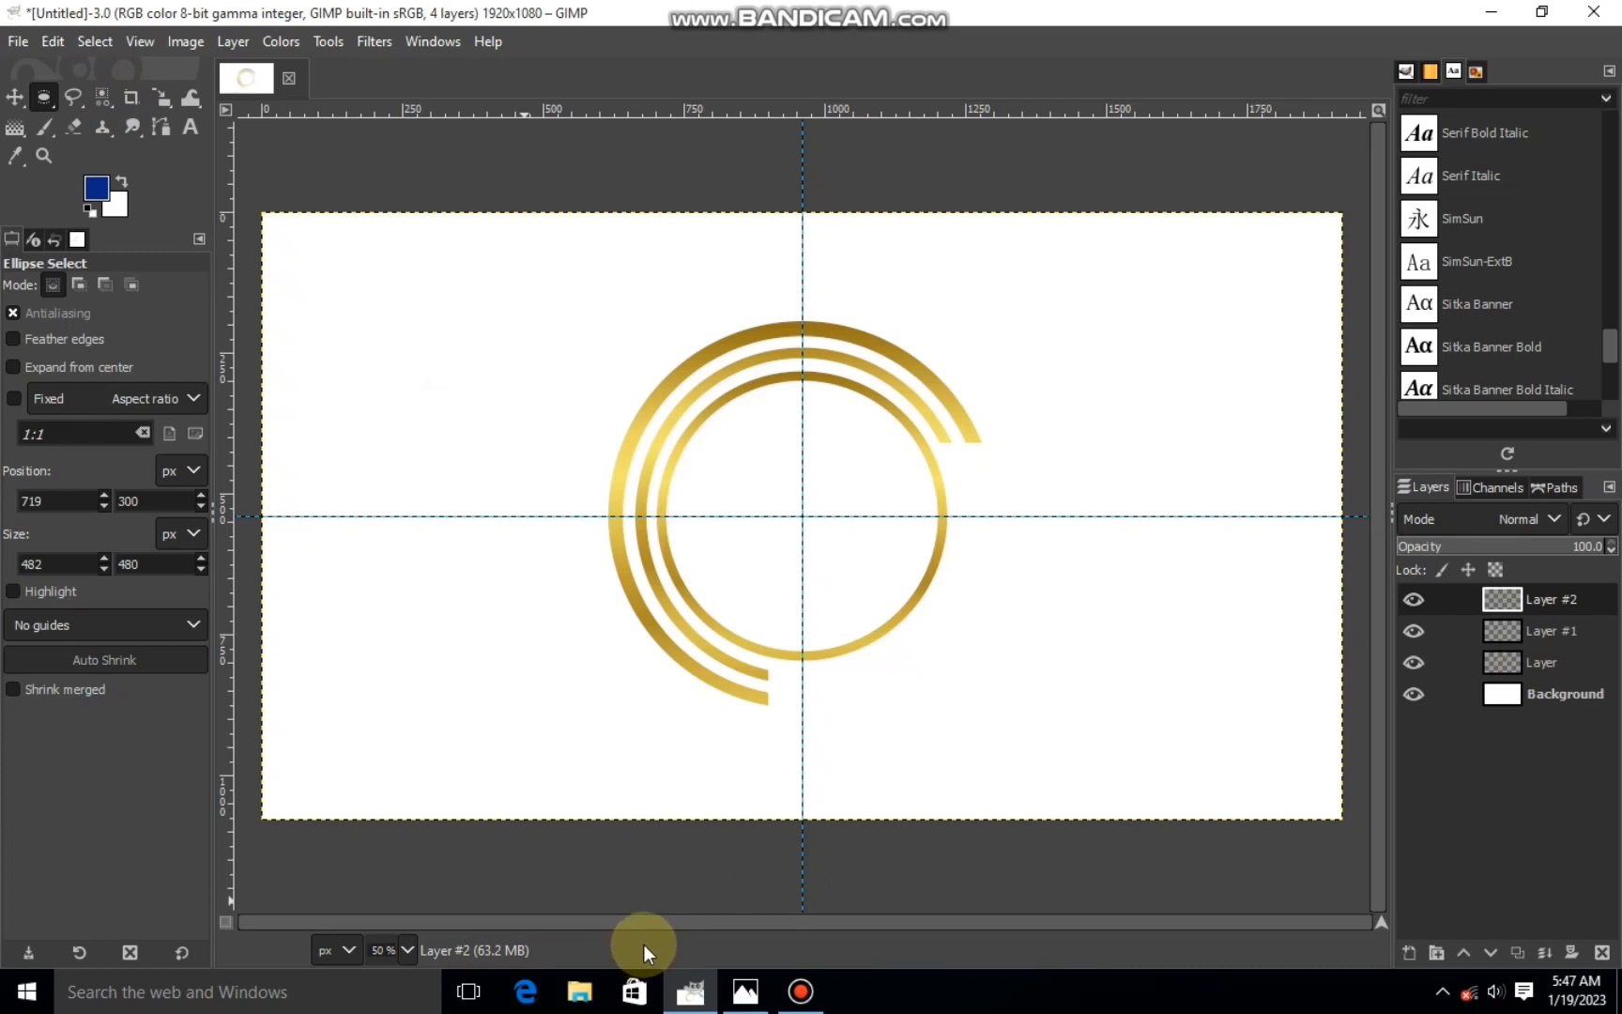
- Draw a rectangular selection of about 498 × 484 px over the upper-left part of the rings, at position 510, 238
{"action": "right_click", "coordinate": [44, 106]}
{"action": "left_click", "coordinate": [131, 101]}
{"action": "left_click_drag", "start_coordinate": [830, 346], "coordinate": [549, 625]}
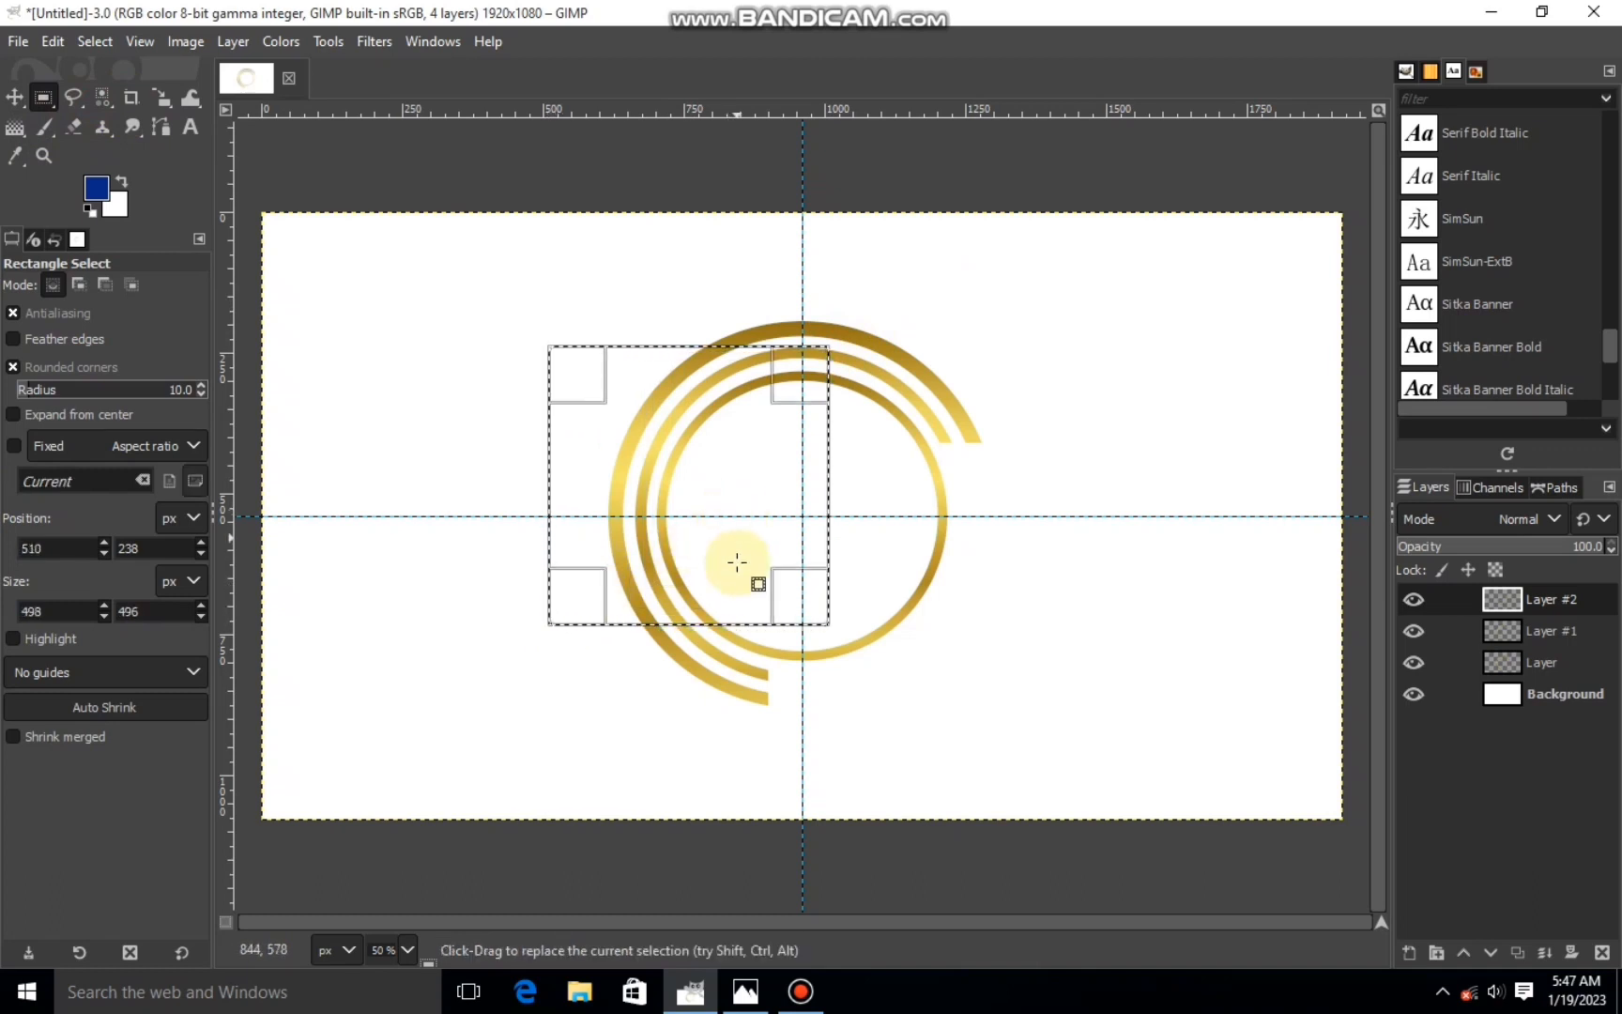
{"action": "left_click_drag", "start_coordinate": [734, 604], "coordinate": [732, 596]}
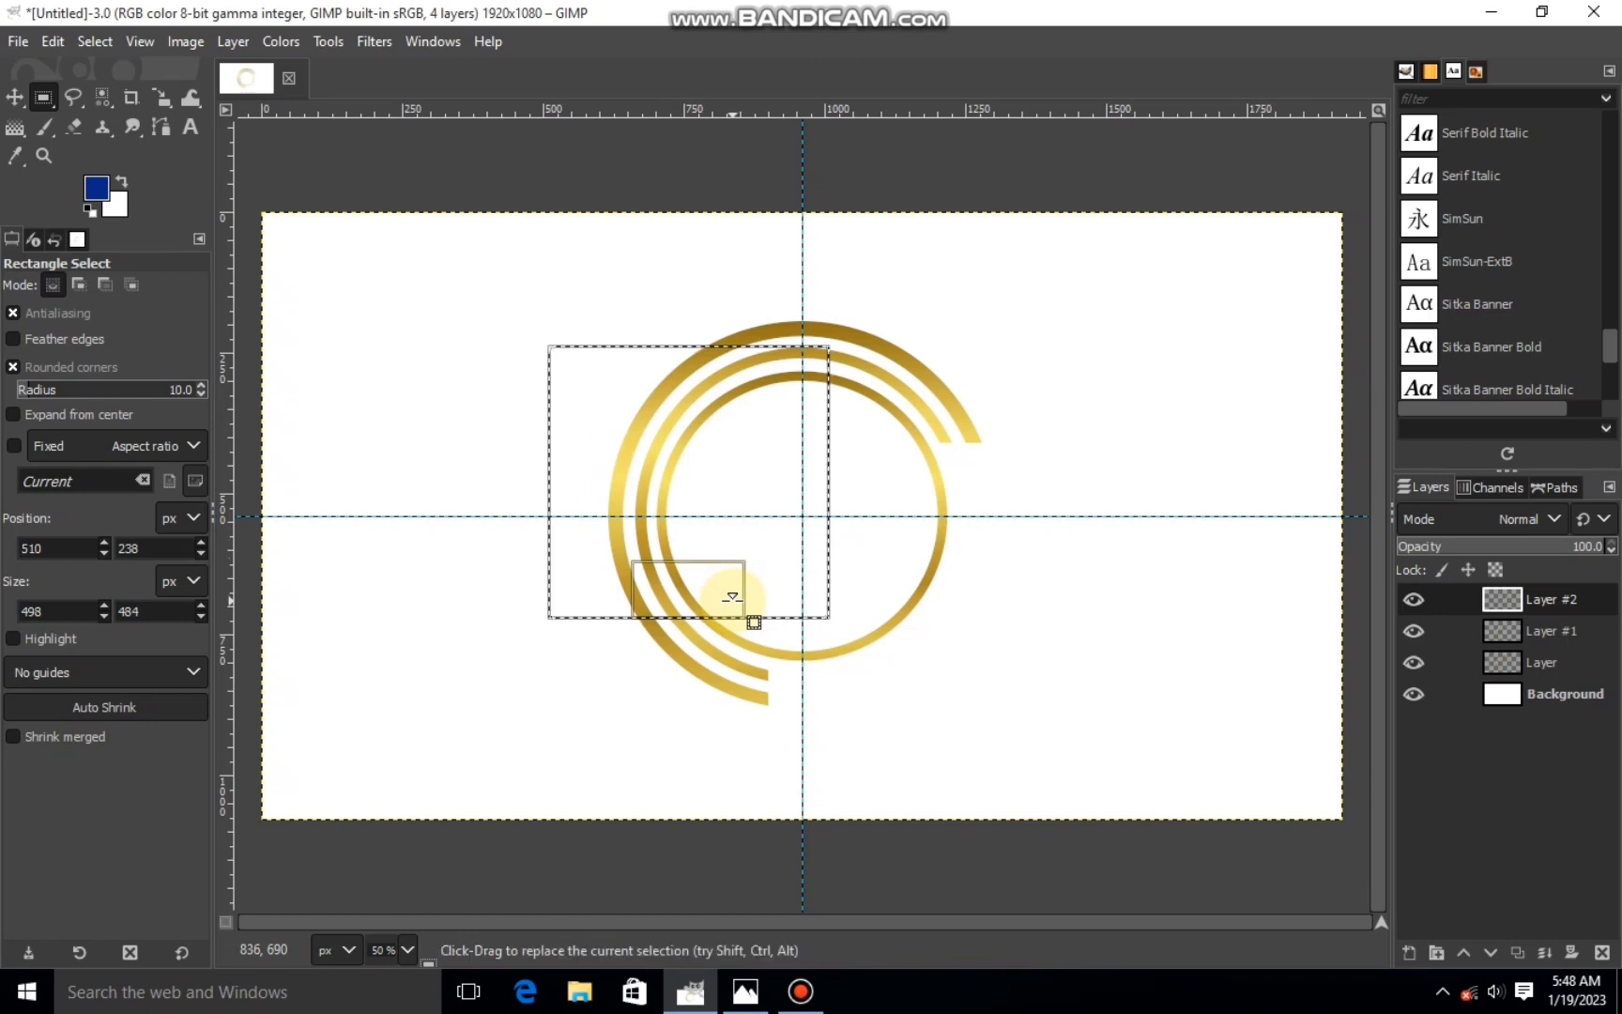
- Cut the rectangular area out of the innermost ring on Layer #2 and remove the selection
{"action": "right_click", "coordinate": [732, 597]}
{"action": "mouse_move", "coordinate": [878, 615]}
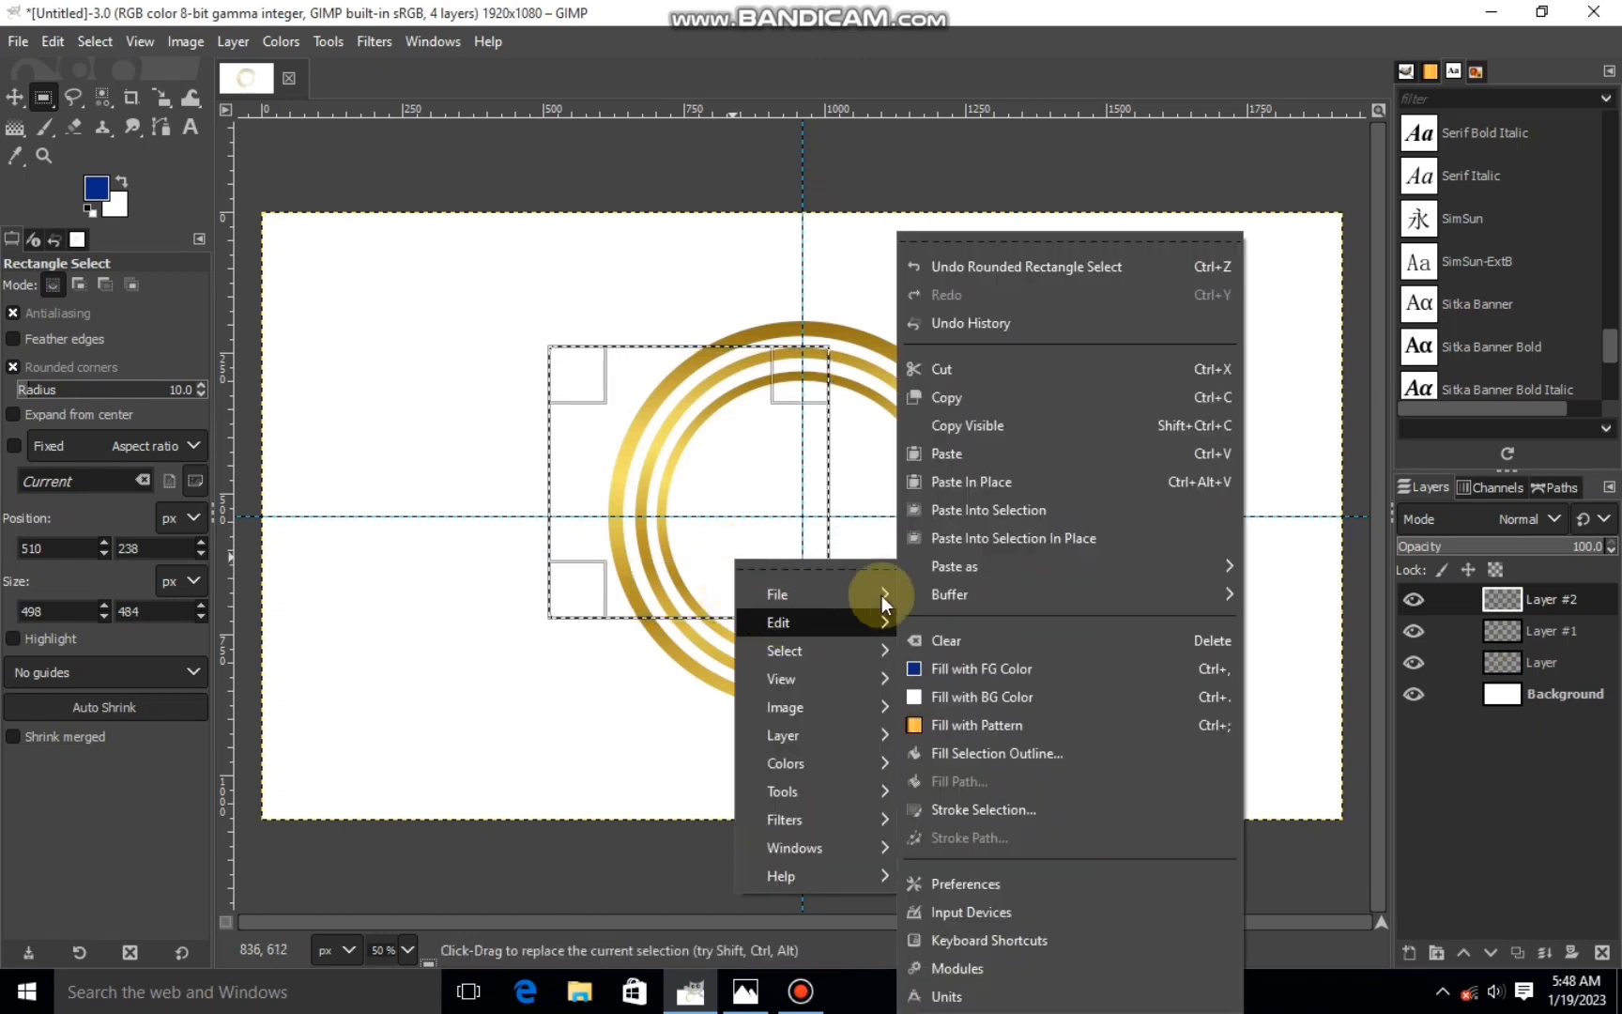
{"action": "left_click", "coordinate": [976, 364]}
{"action": "left_click", "coordinate": [96, 41]}
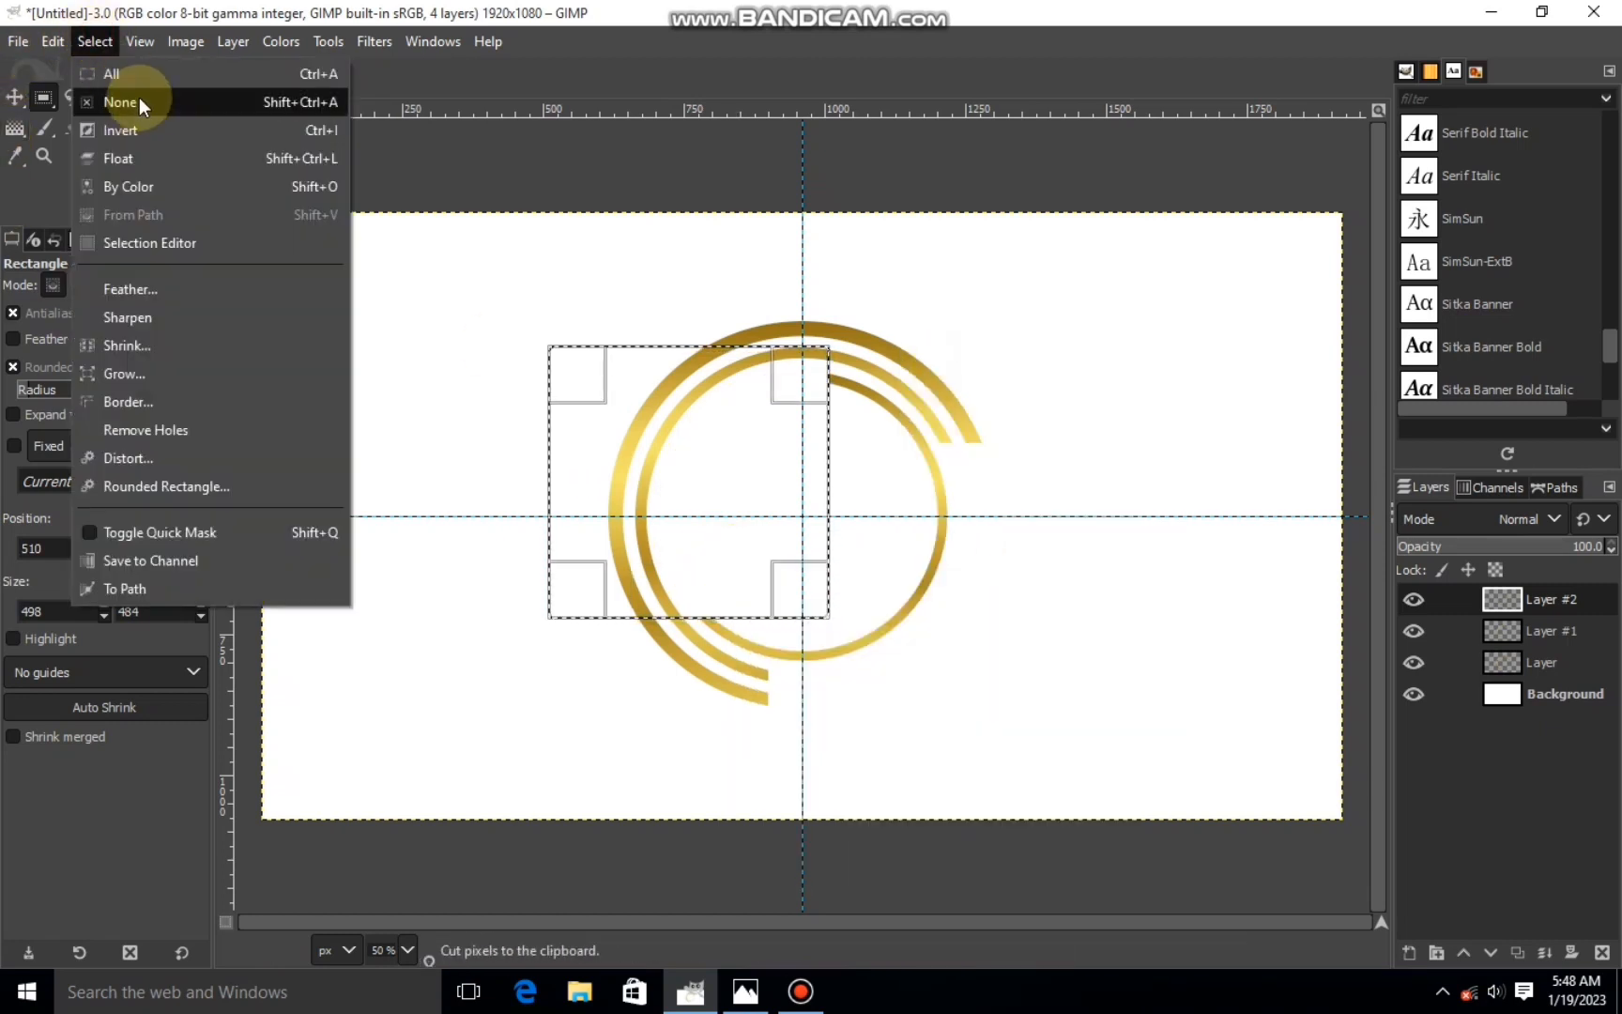
{"action": "left_click", "coordinate": [139, 97]}
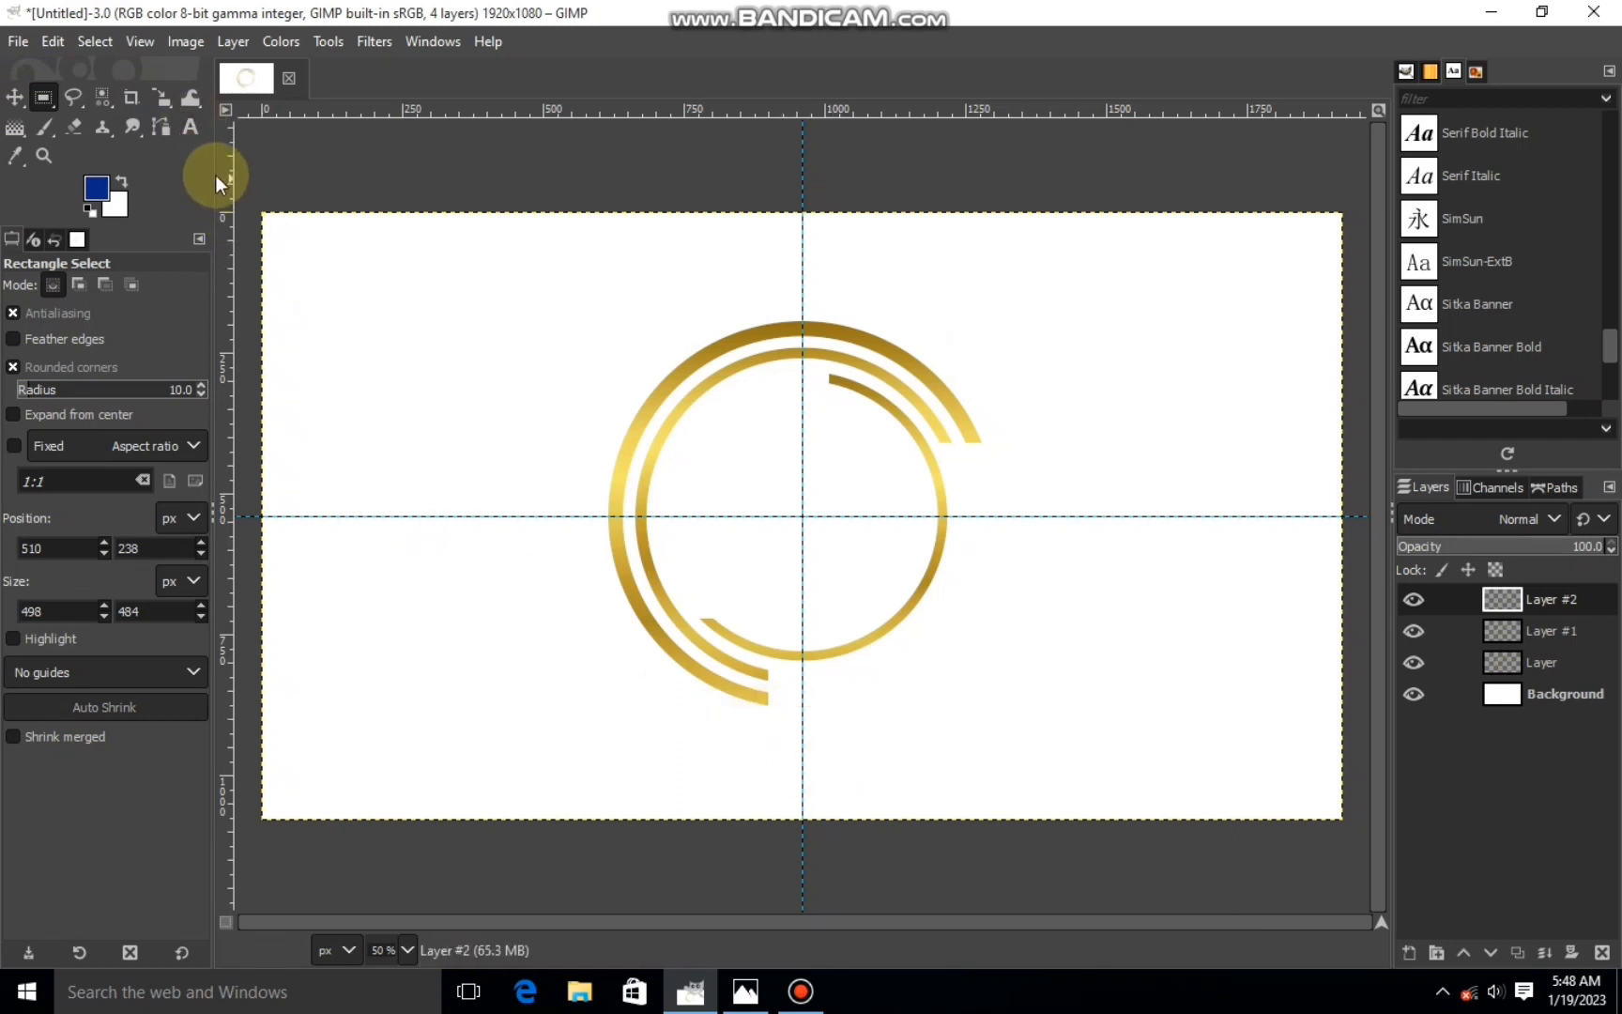
- Add the letter D in blue Serif Bold over the left half of the rings and enlarge it to about 404 px
{"action": "left_click", "coordinate": [191, 128]}
{"action": "left_click_drag", "start_coordinate": [624, 374], "coordinate": [957, 601]}
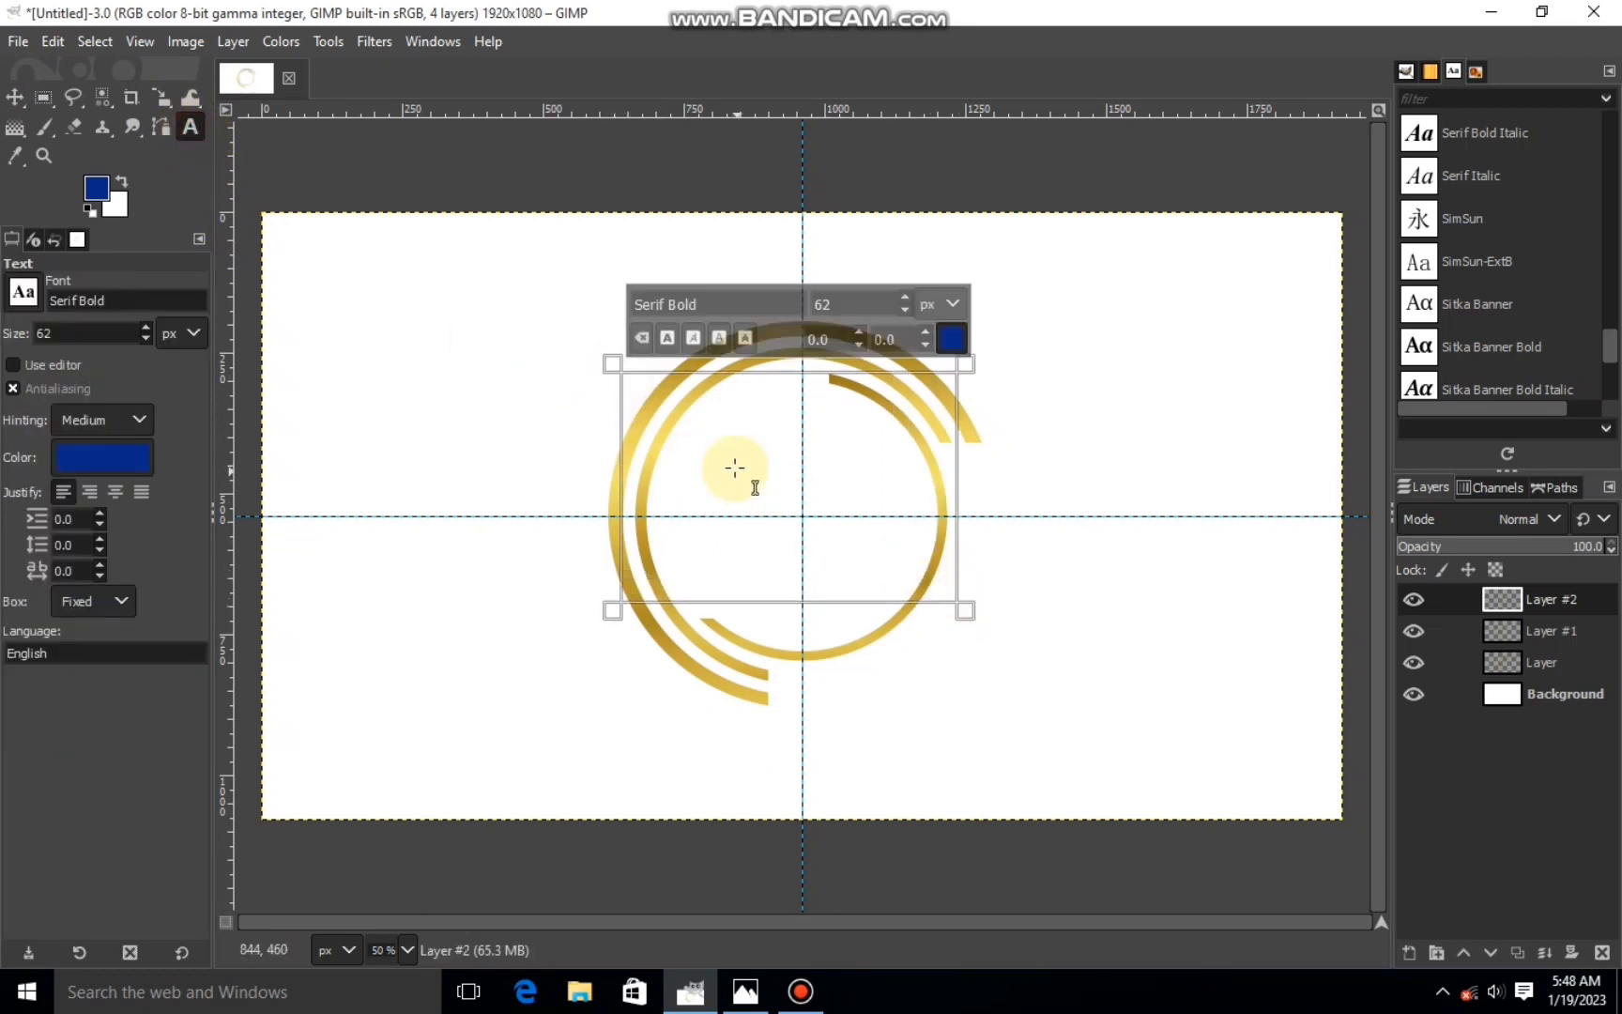
{"action": "type", "text": "D"}
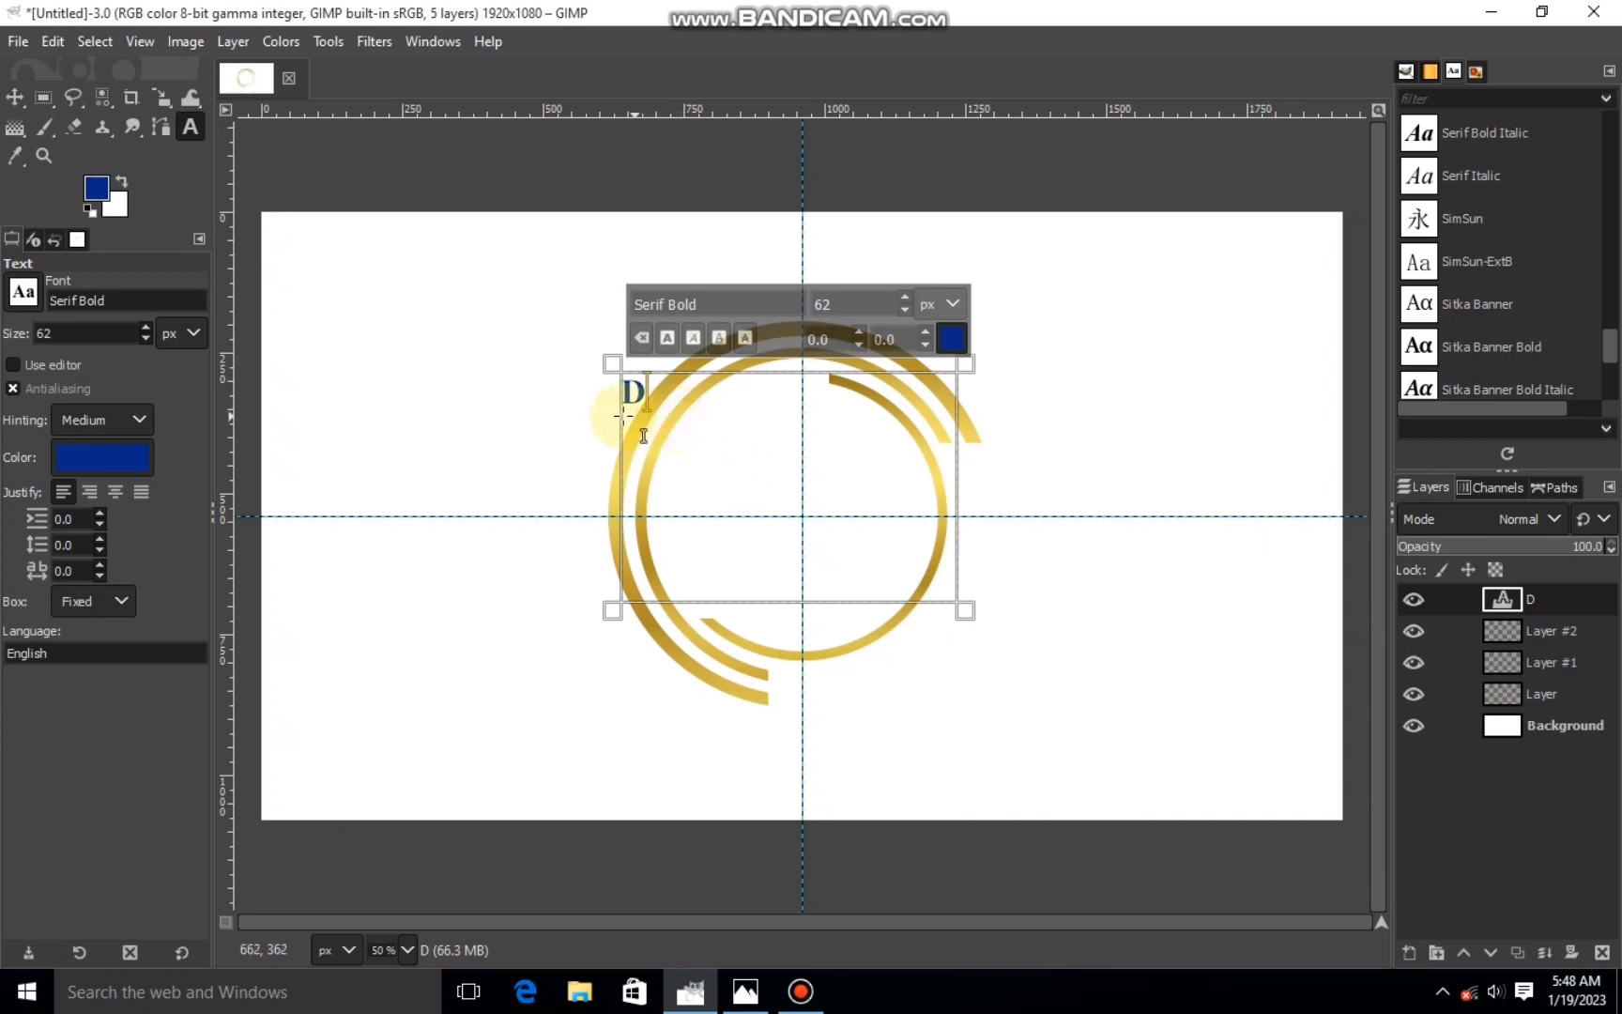
{"action": "scroll", "coordinate": [902, 299], "scroll_direction": "up", "scroll_amount": 10}
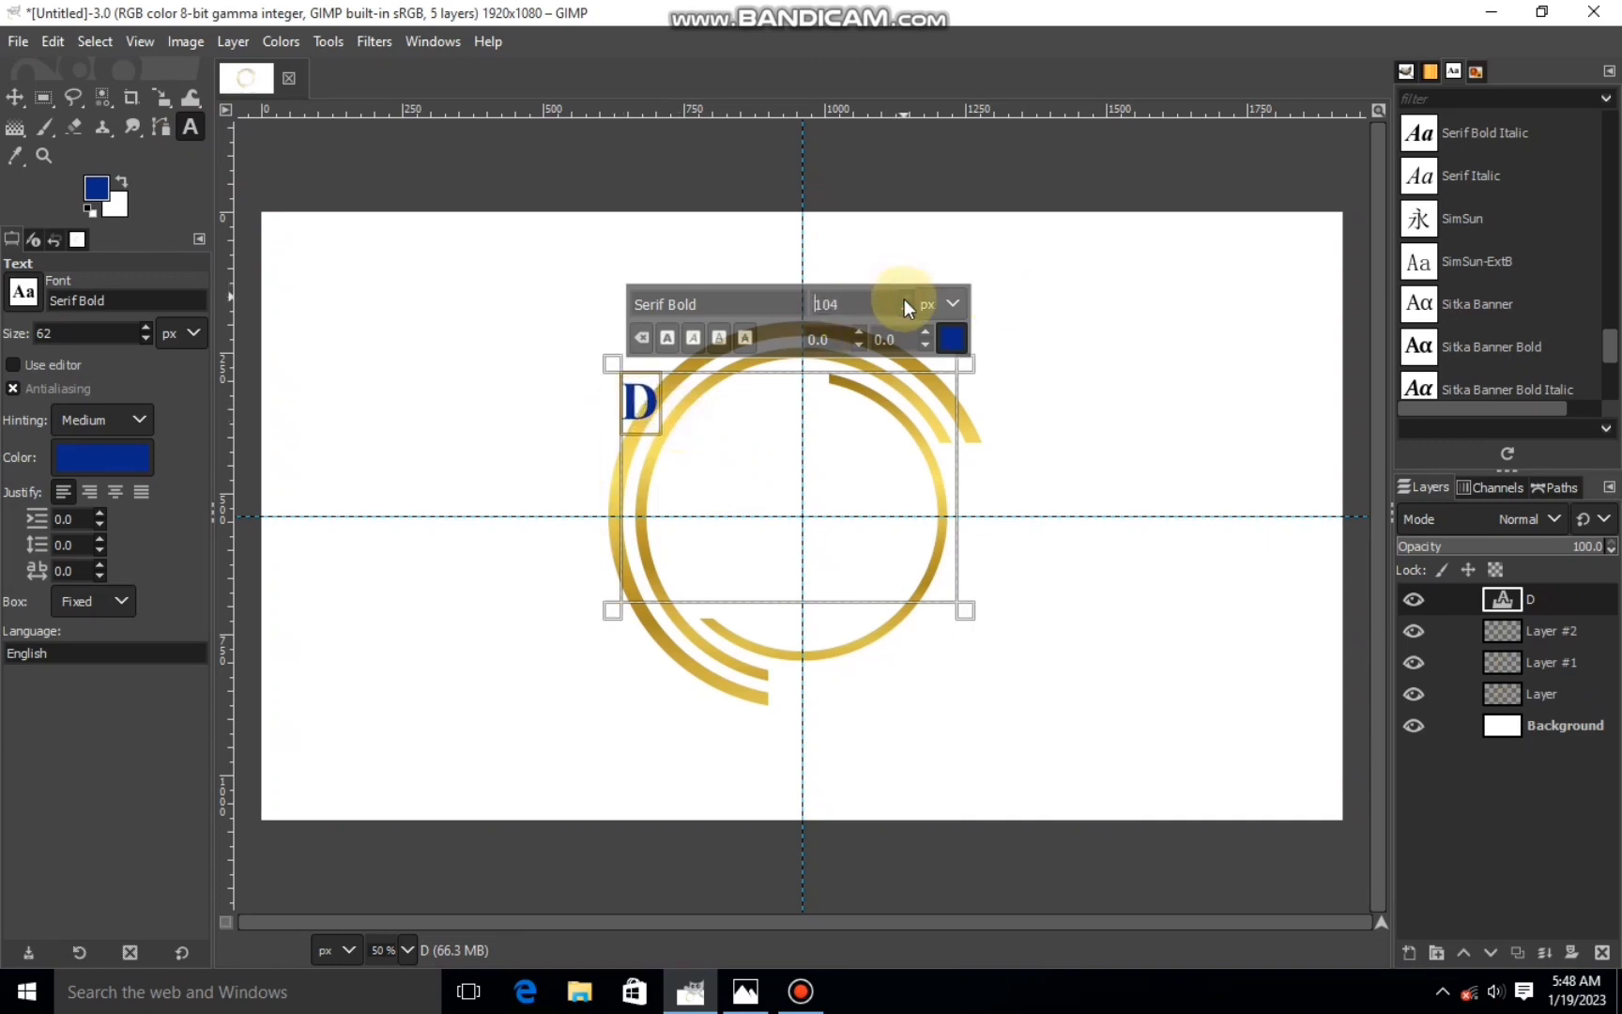
{"action": "scroll", "coordinate": [904, 299], "scroll_direction": "up", "scroll_amount": 20}
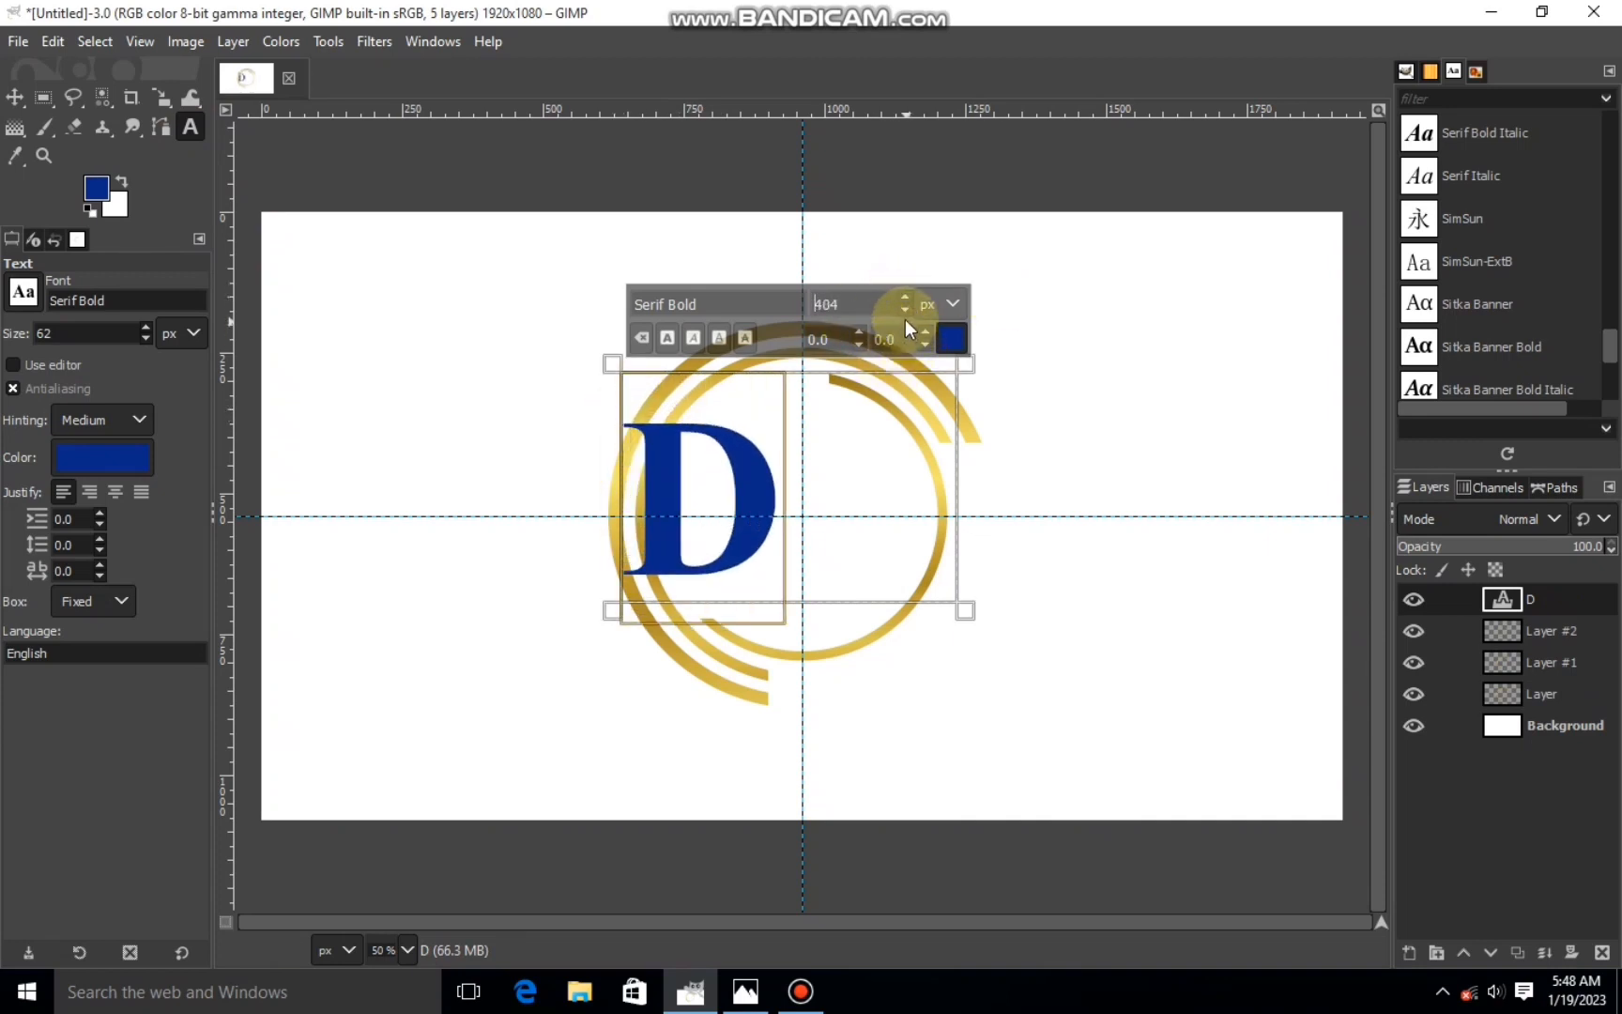
- Fit the text box closely around the letter D inside the innermost ring and set its font size to 356 px
{"action": "scroll", "coordinate": [903, 319], "scroll_direction": "down", "scroll_amount": 1}
{"action": "left_click_drag", "start_coordinate": [965, 611], "coordinate": [806, 570]}
{"action": "mouse_move", "coordinate": [630, 477]}
{"action": "left_mouse_down"}
{"action": "mouse_move", "coordinate": [615, 475]}
{"action": "mouse_move", "coordinate": [657, 482]}
{"action": "left_mouse_up"}
{"action": "left_click", "coordinate": [951, 308]}
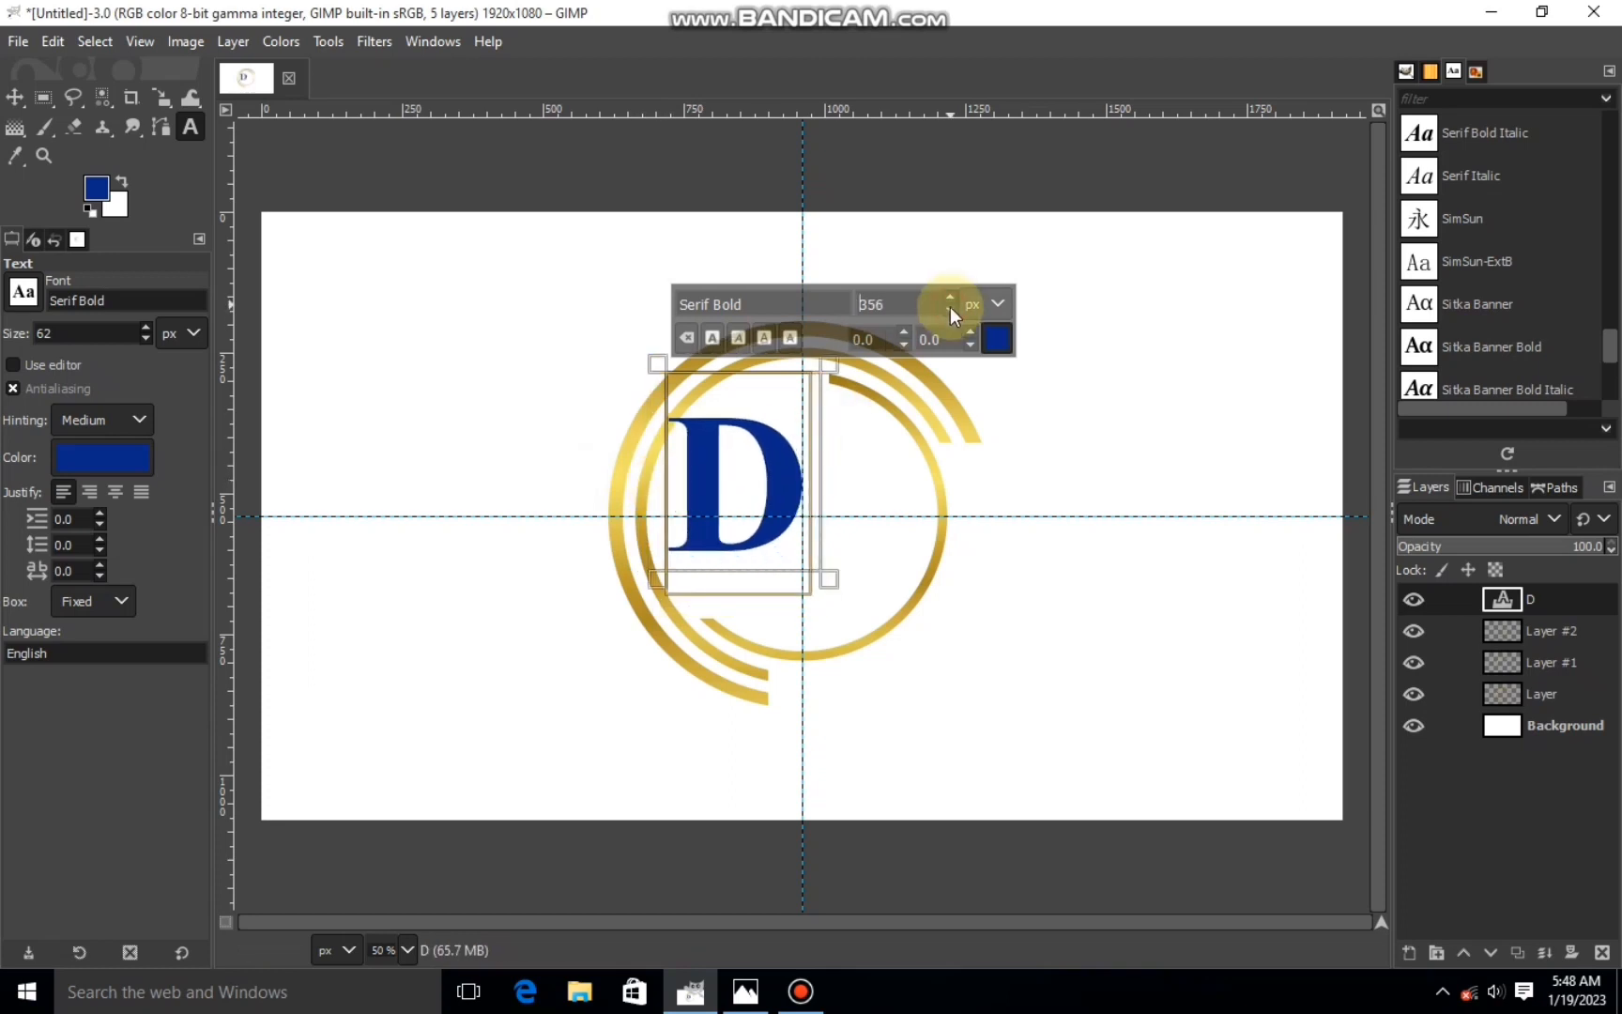
- Shift the letter D slightly down and to the right with the Scale tool, applying it at 274 × 352 px
{"action": "left_click", "coordinate": [163, 98]}
{"action": "left_click", "coordinate": [743, 477]}
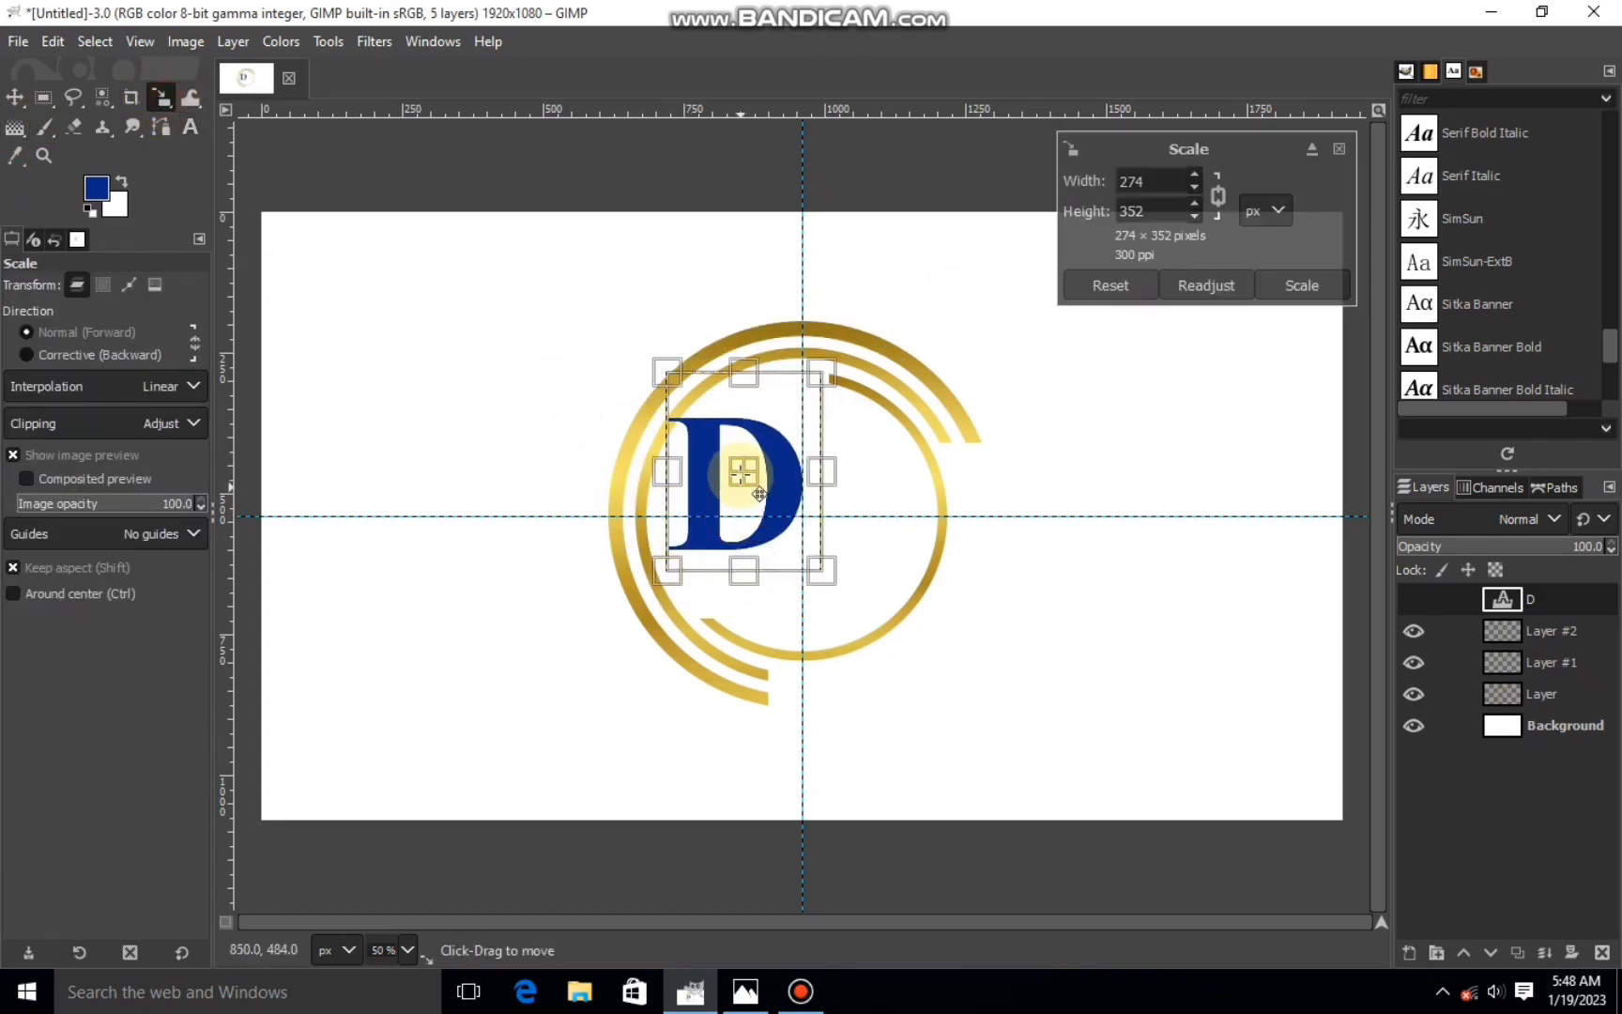
{"action": "left_click_drag", "start_coordinate": [758, 495], "coordinate": [767, 514]}
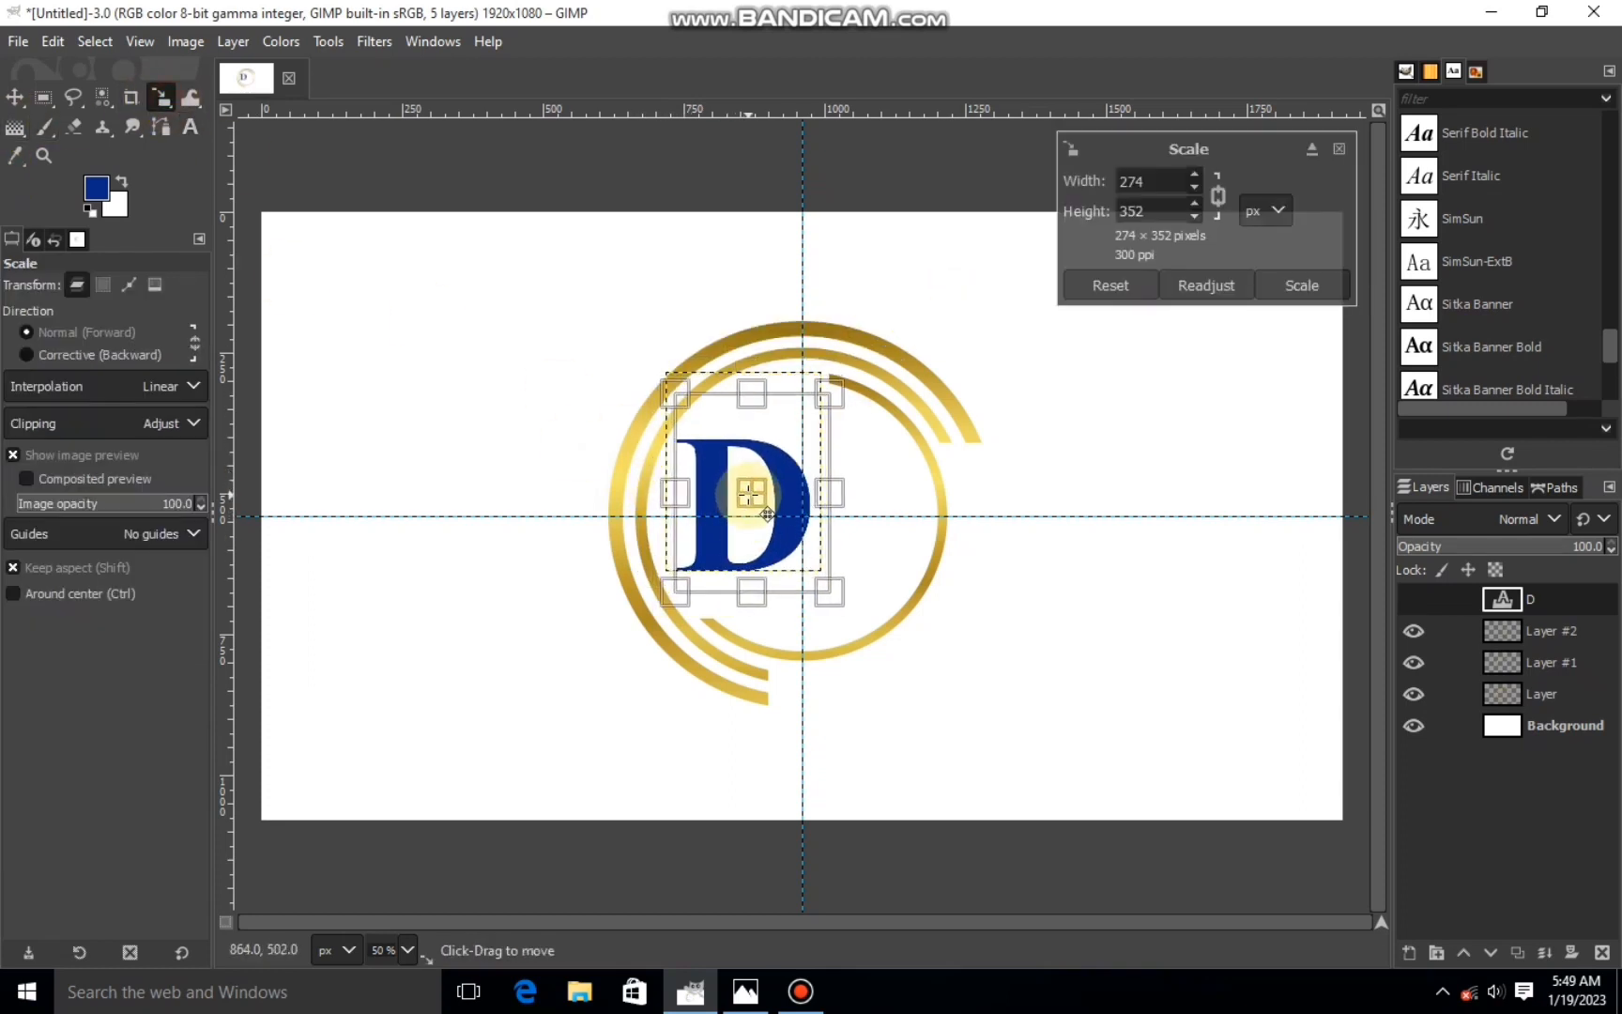
{"action": "left_click", "coordinate": [1296, 283]}
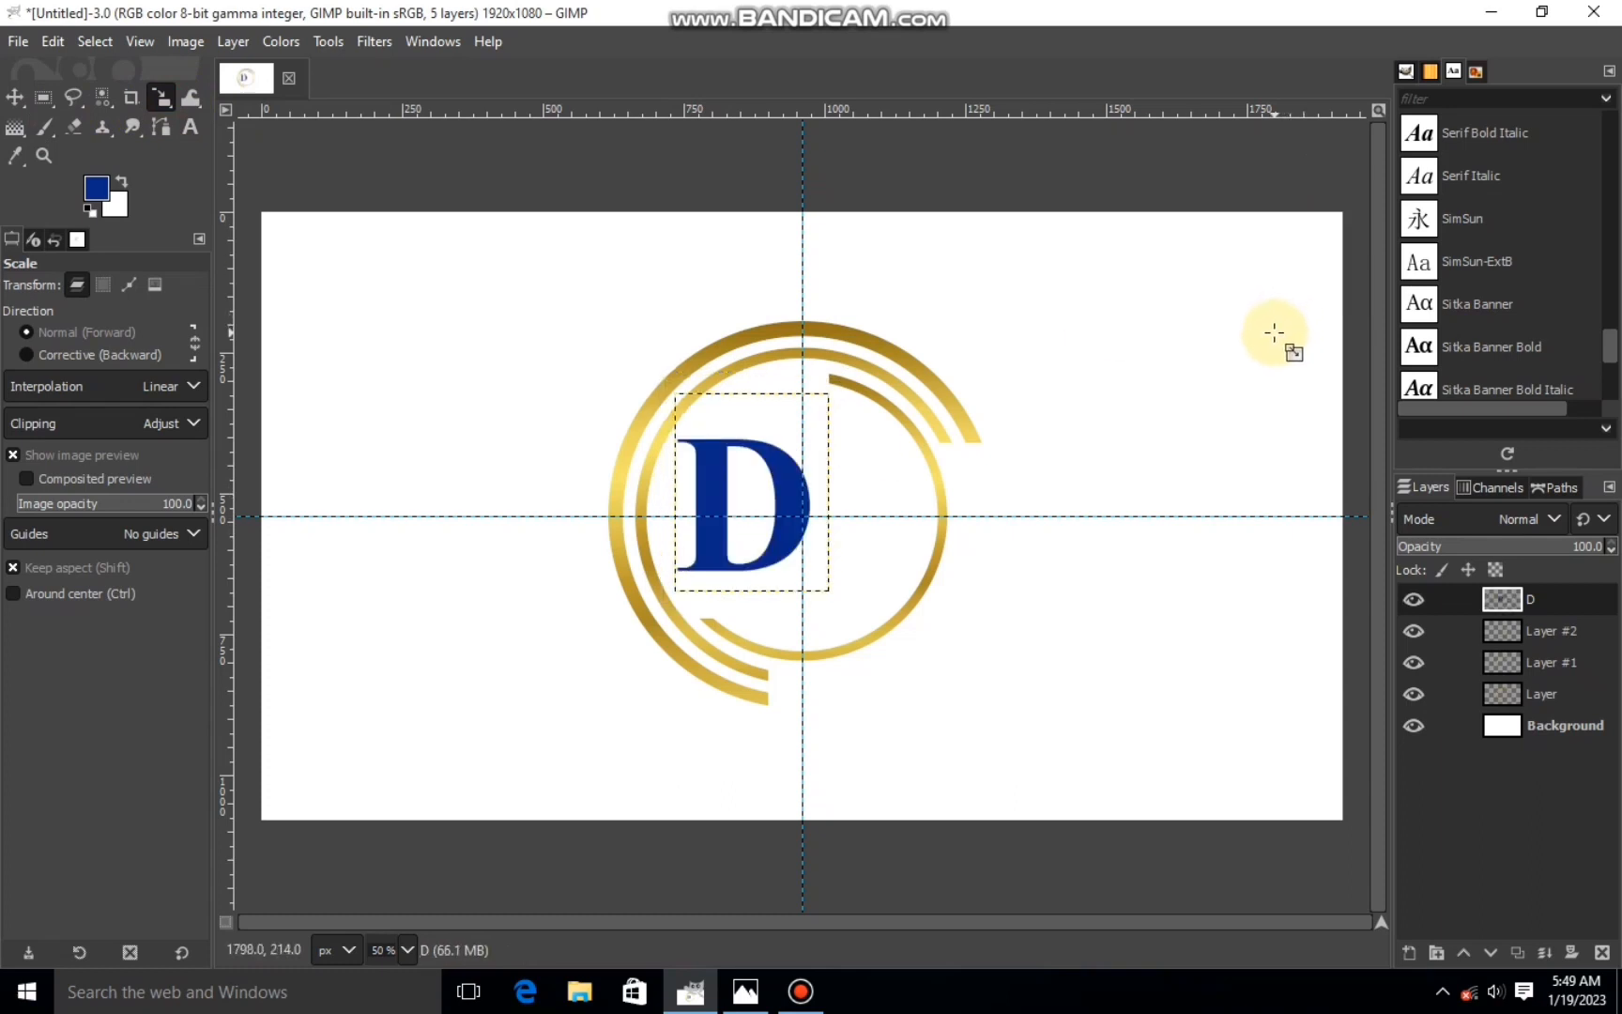
{"action": "left_click", "coordinate": [870, 514]}
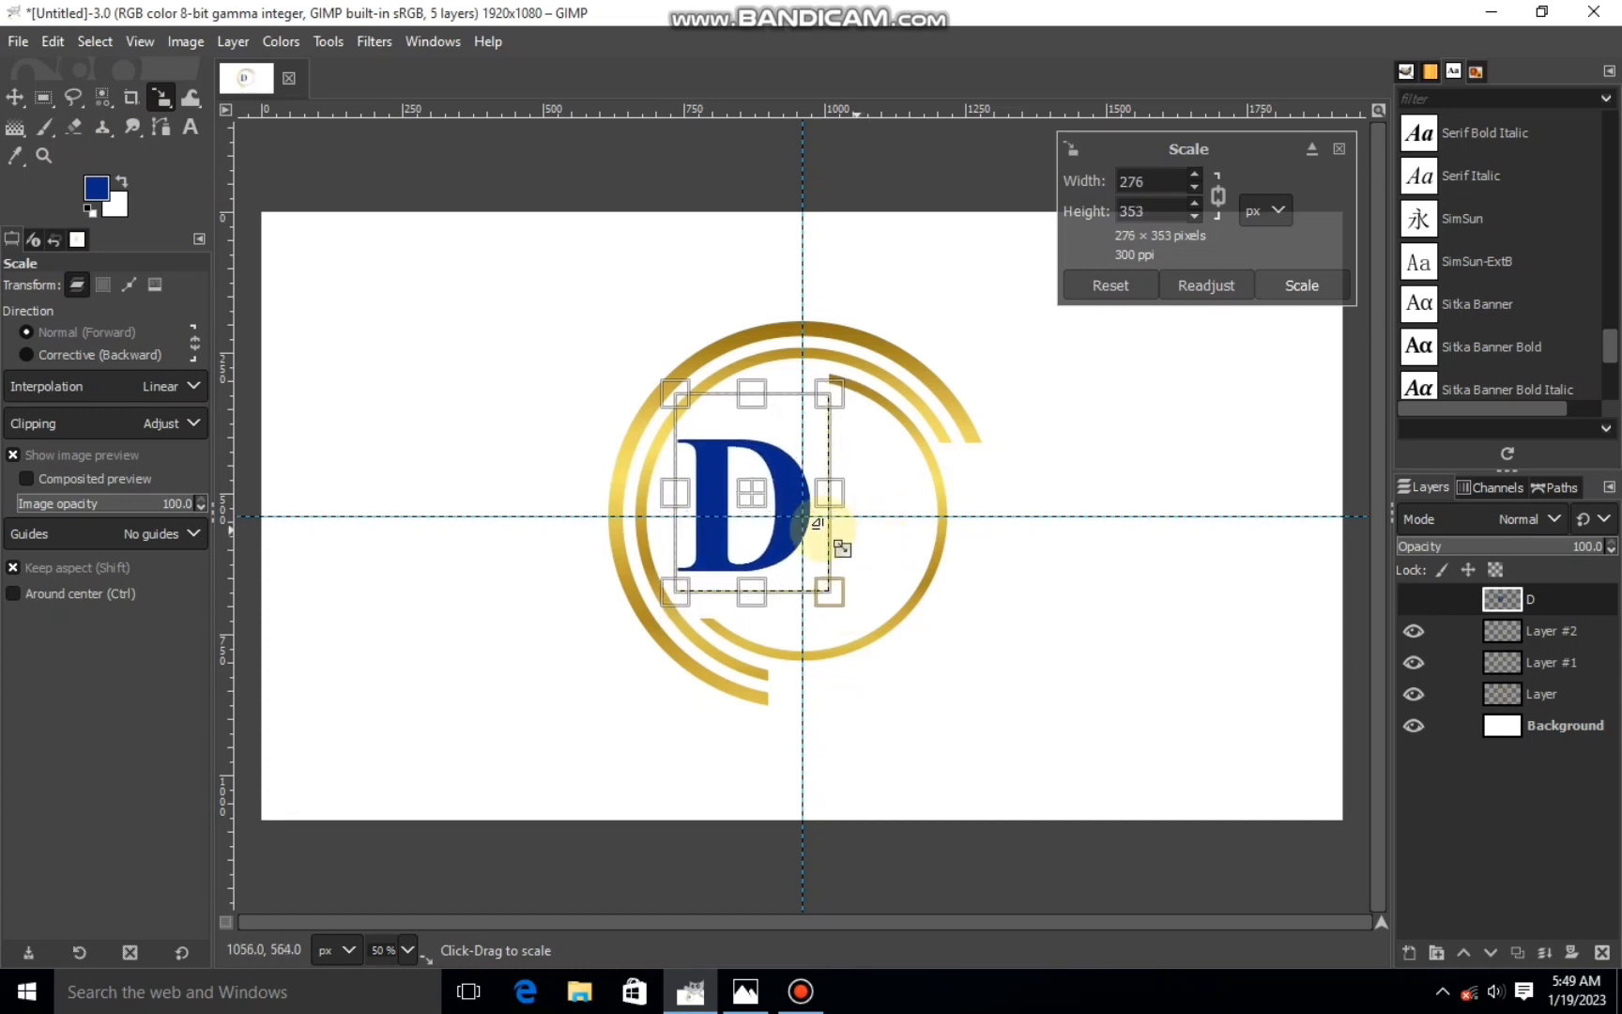
- Remove the horizontal and vertical centre guides from the canvas
{"action": "left_click", "coordinate": [11, 115]}
{"action": "left_click_drag", "start_coordinate": [876, 515], "coordinate": [918, 892]}
{"action": "left_click_drag", "start_coordinate": [804, 535], "coordinate": [1607, 521]}
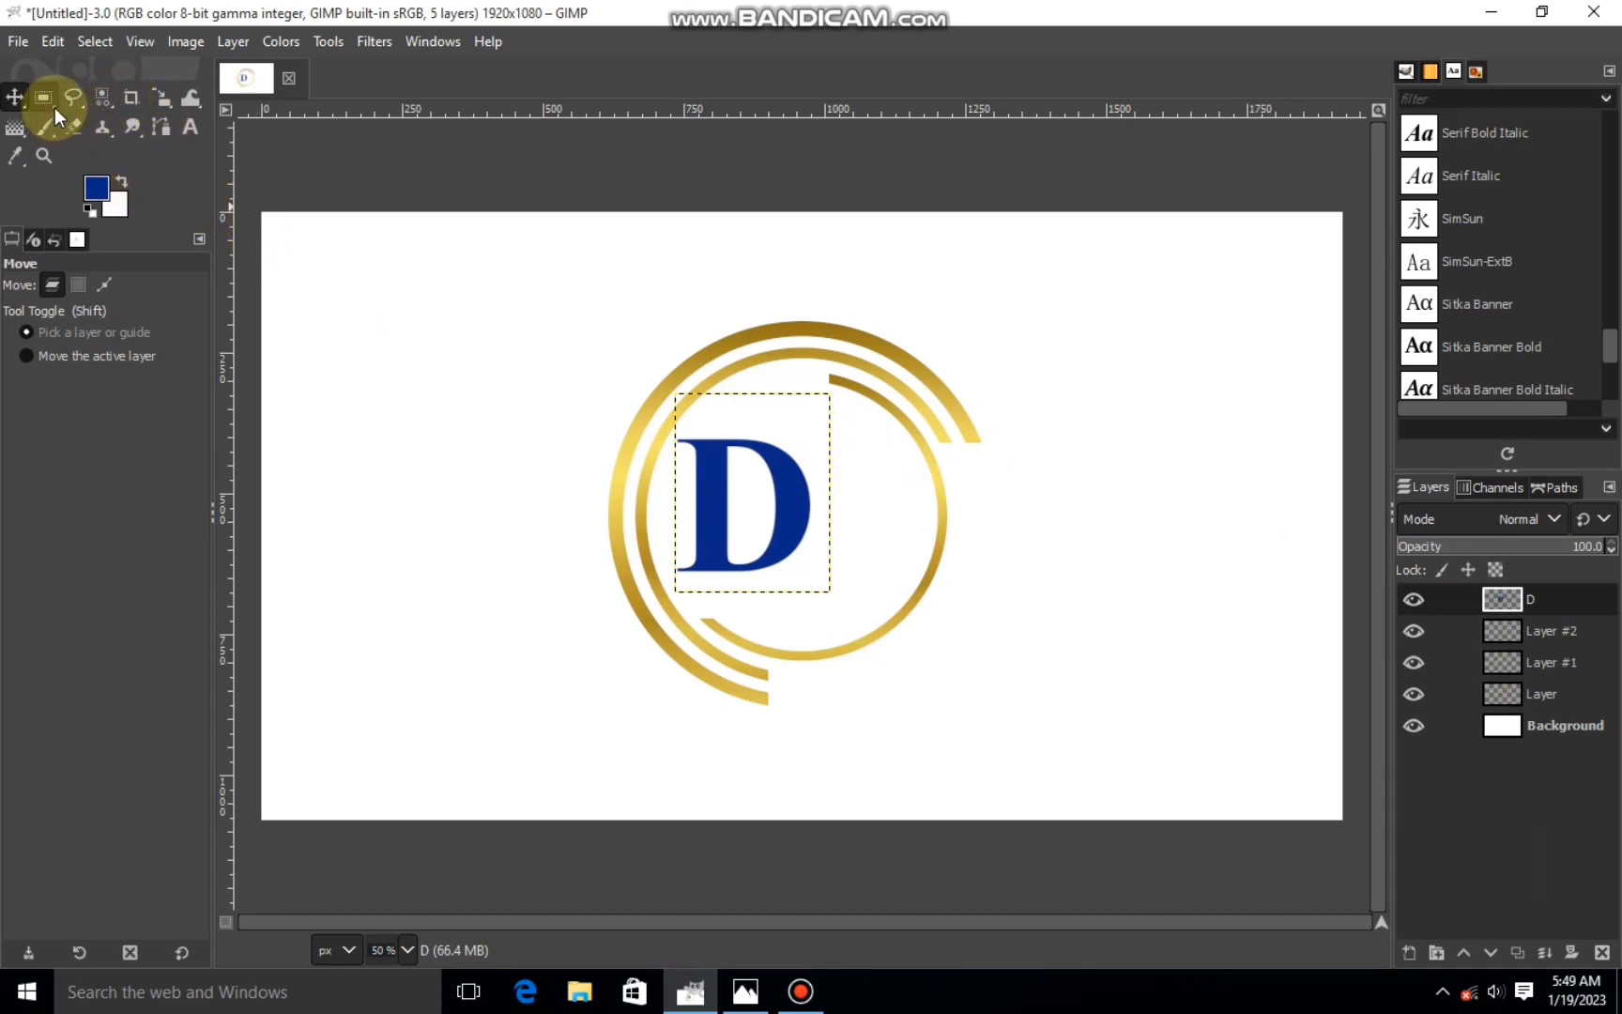
- Add the letter S in blue Serif Bold to the right of the D, enlarged to nearly the D's height, and select the D layer
{"action": "left_click", "coordinate": [190, 127]}
{"action": "left_click_drag", "start_coordinate": [853, 408], "coordinate": [1036, 619]}
{"action": "left_click", "coordinate": [879, 472]}
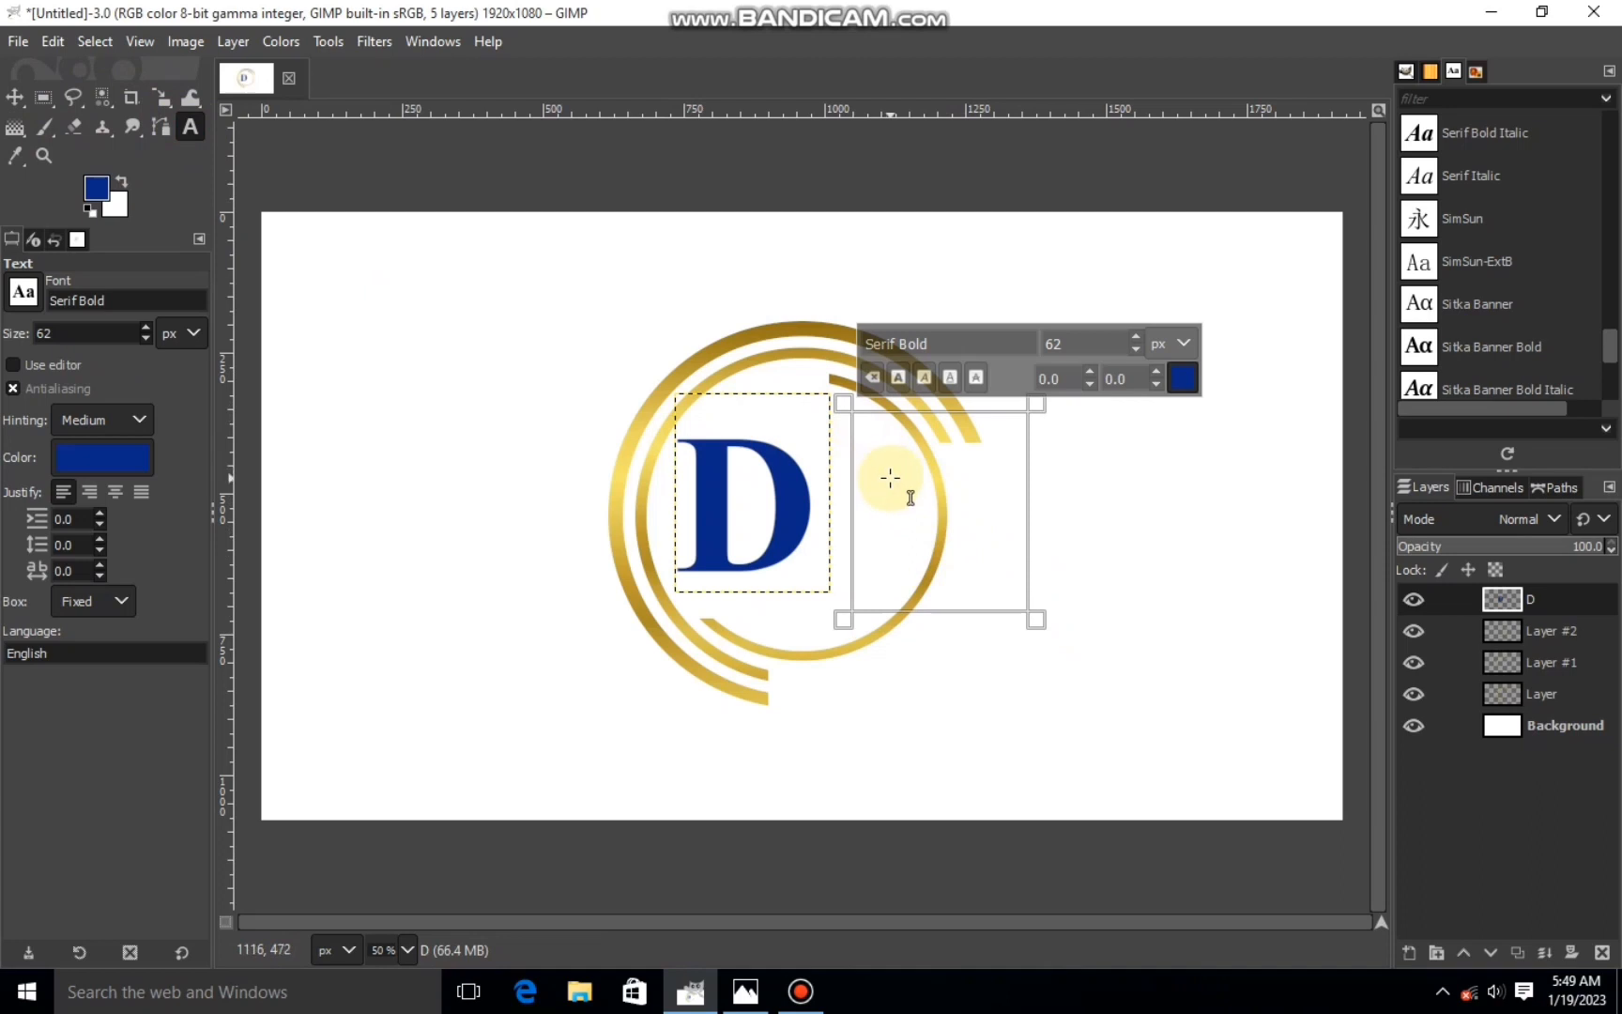
{"action": "type", "text": "S"}
{"action": "scroll", "coordinate": [1133, 339], "scroll_direction": "up", "scroll_amount": 6}
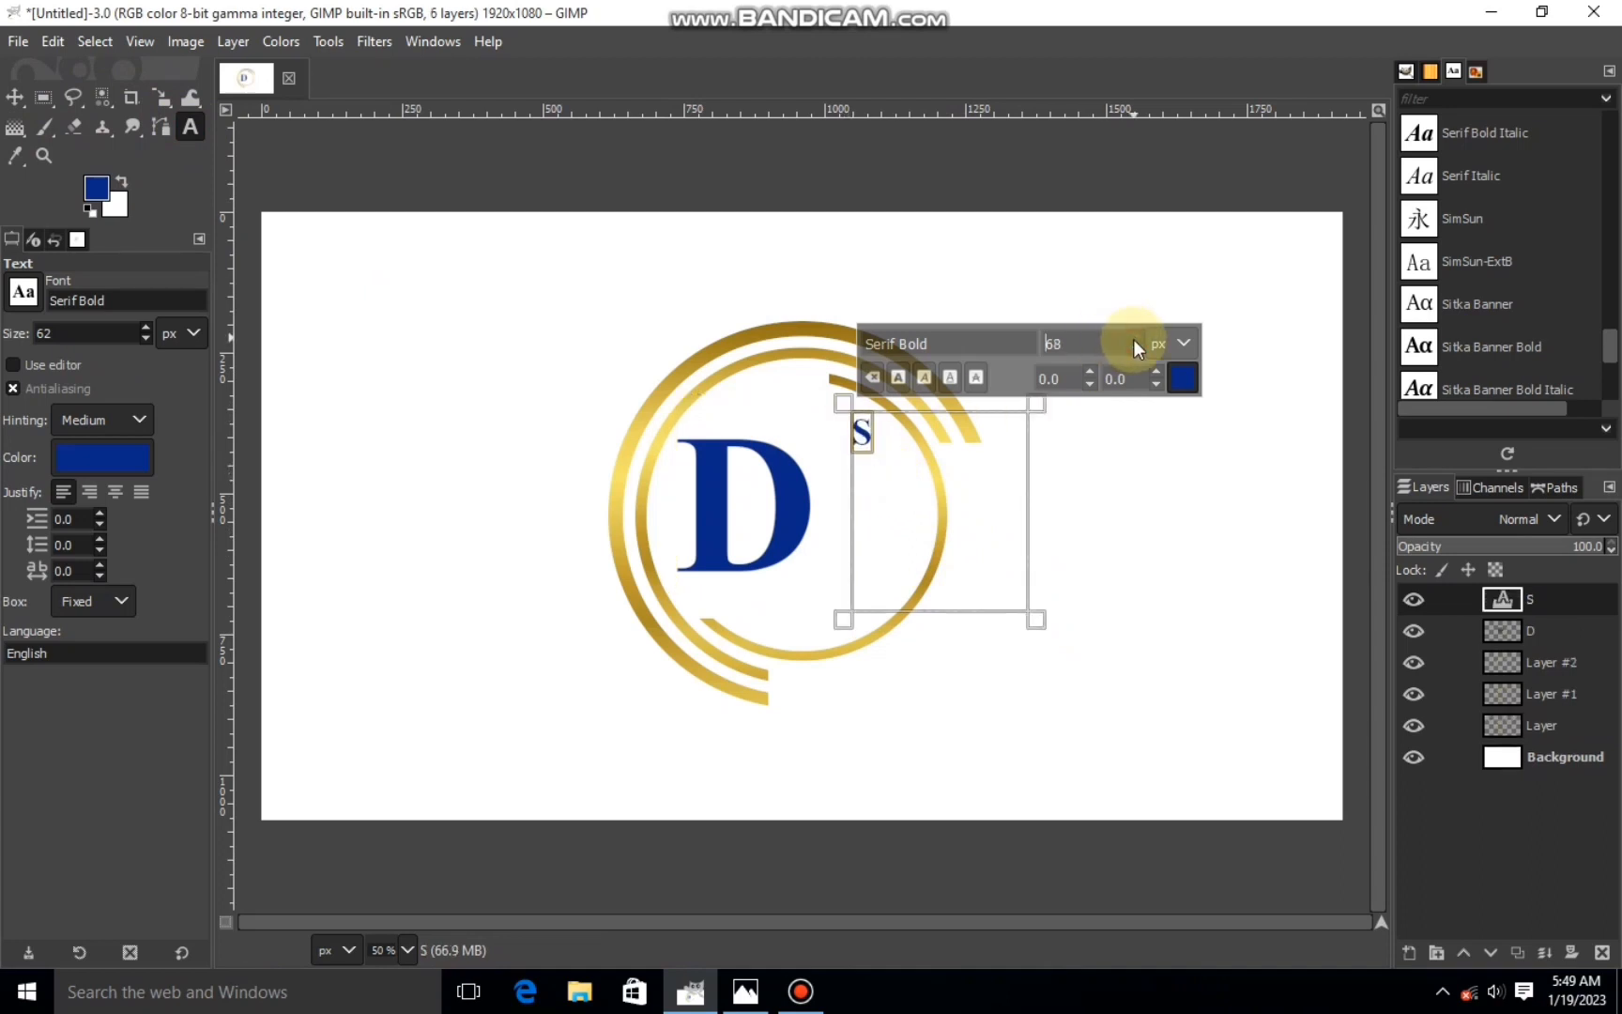
{"action": "left_click", "coordinate": [1135, 338]}
{"action": "left_click", "coordinate": [1135, 339]}
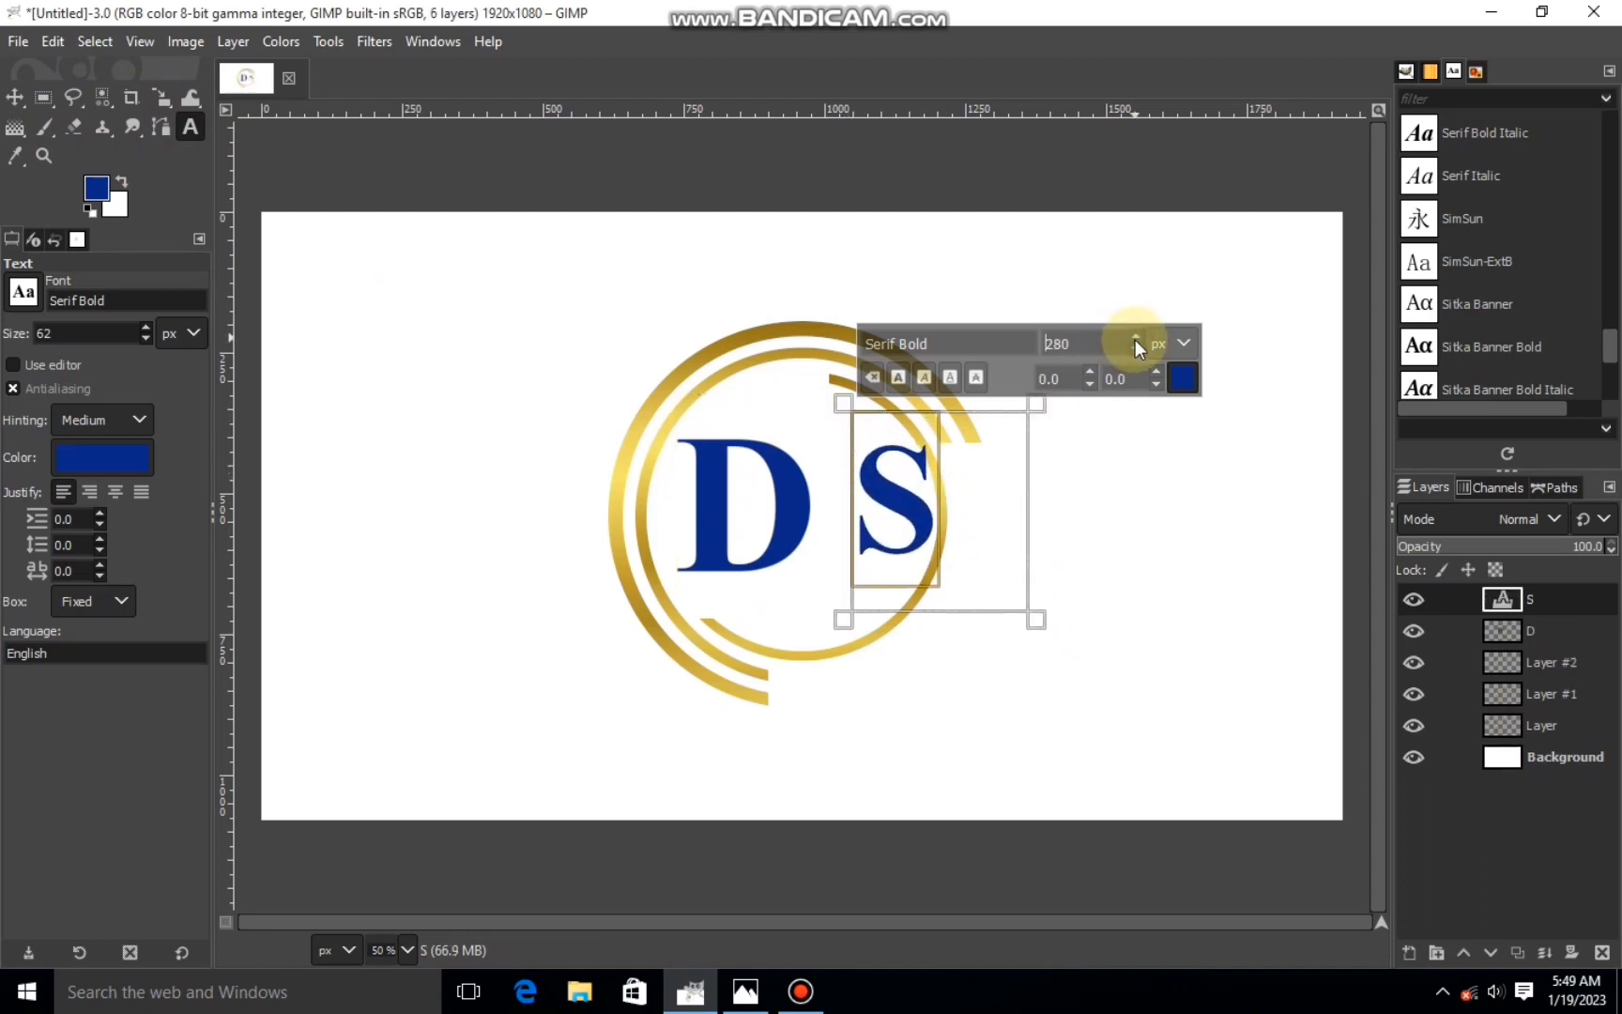
{"action": "left_click", "coordinate": [1465, 631]}
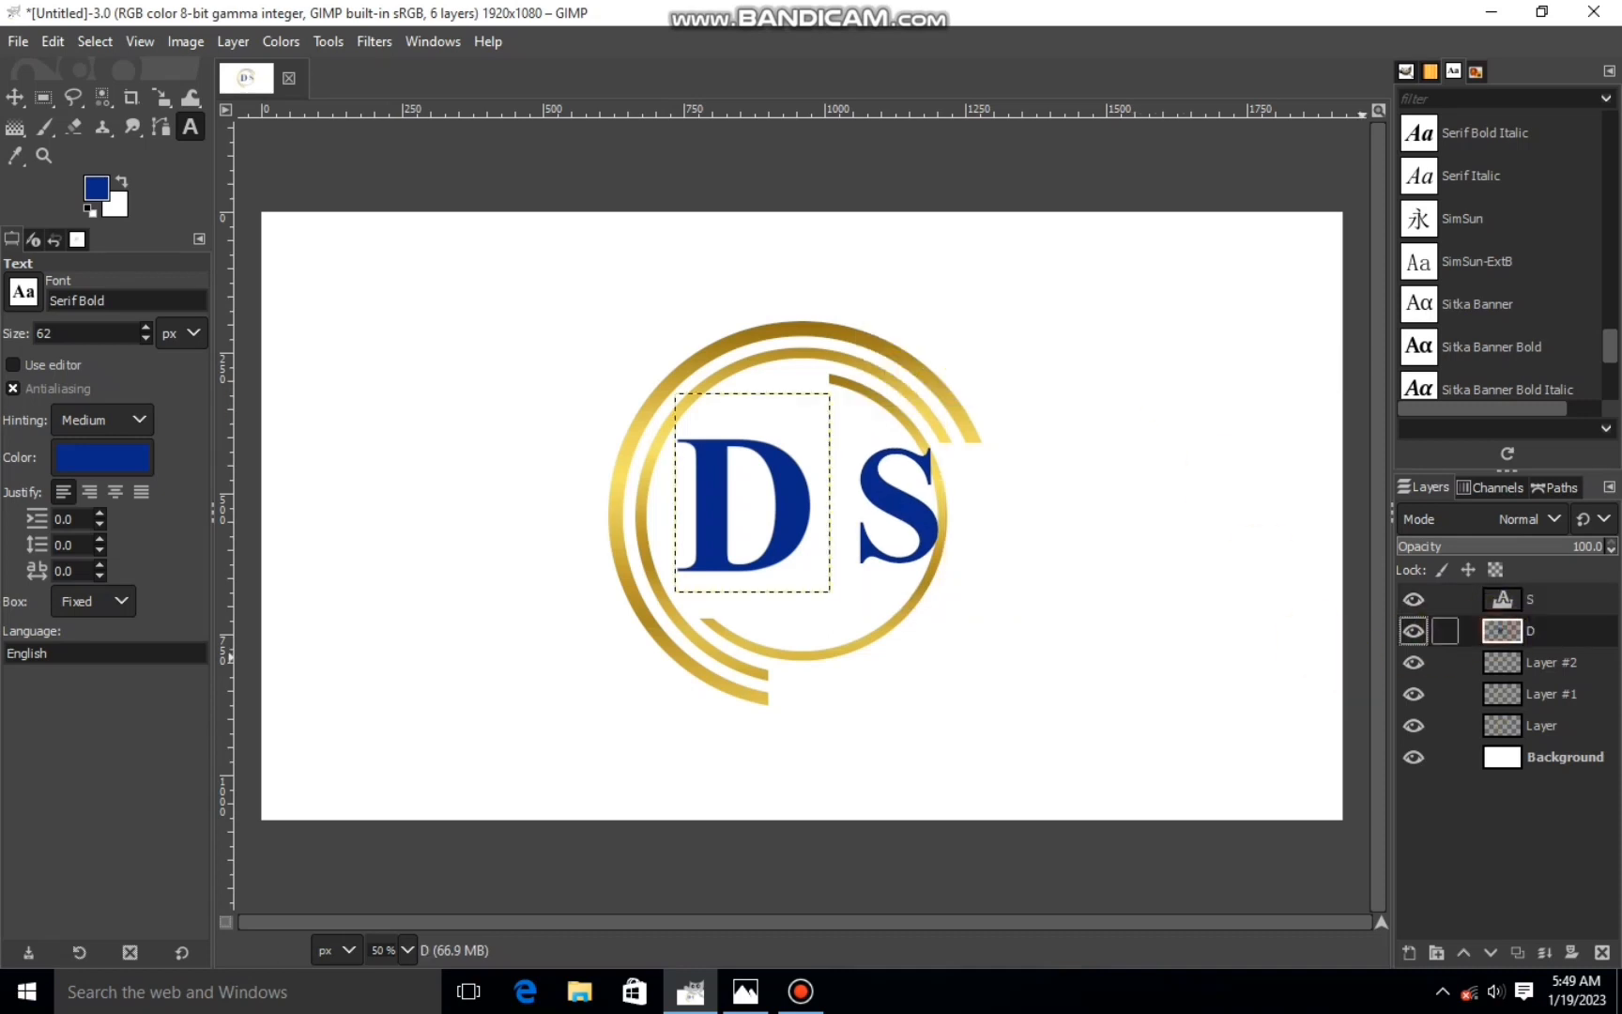
- Reduce the font size of the letter D to 324 px in its text box
{"action": "left_click", "coordinate": [779, 517]}
{"action": "left_click", "coordinate": [832, 631]}
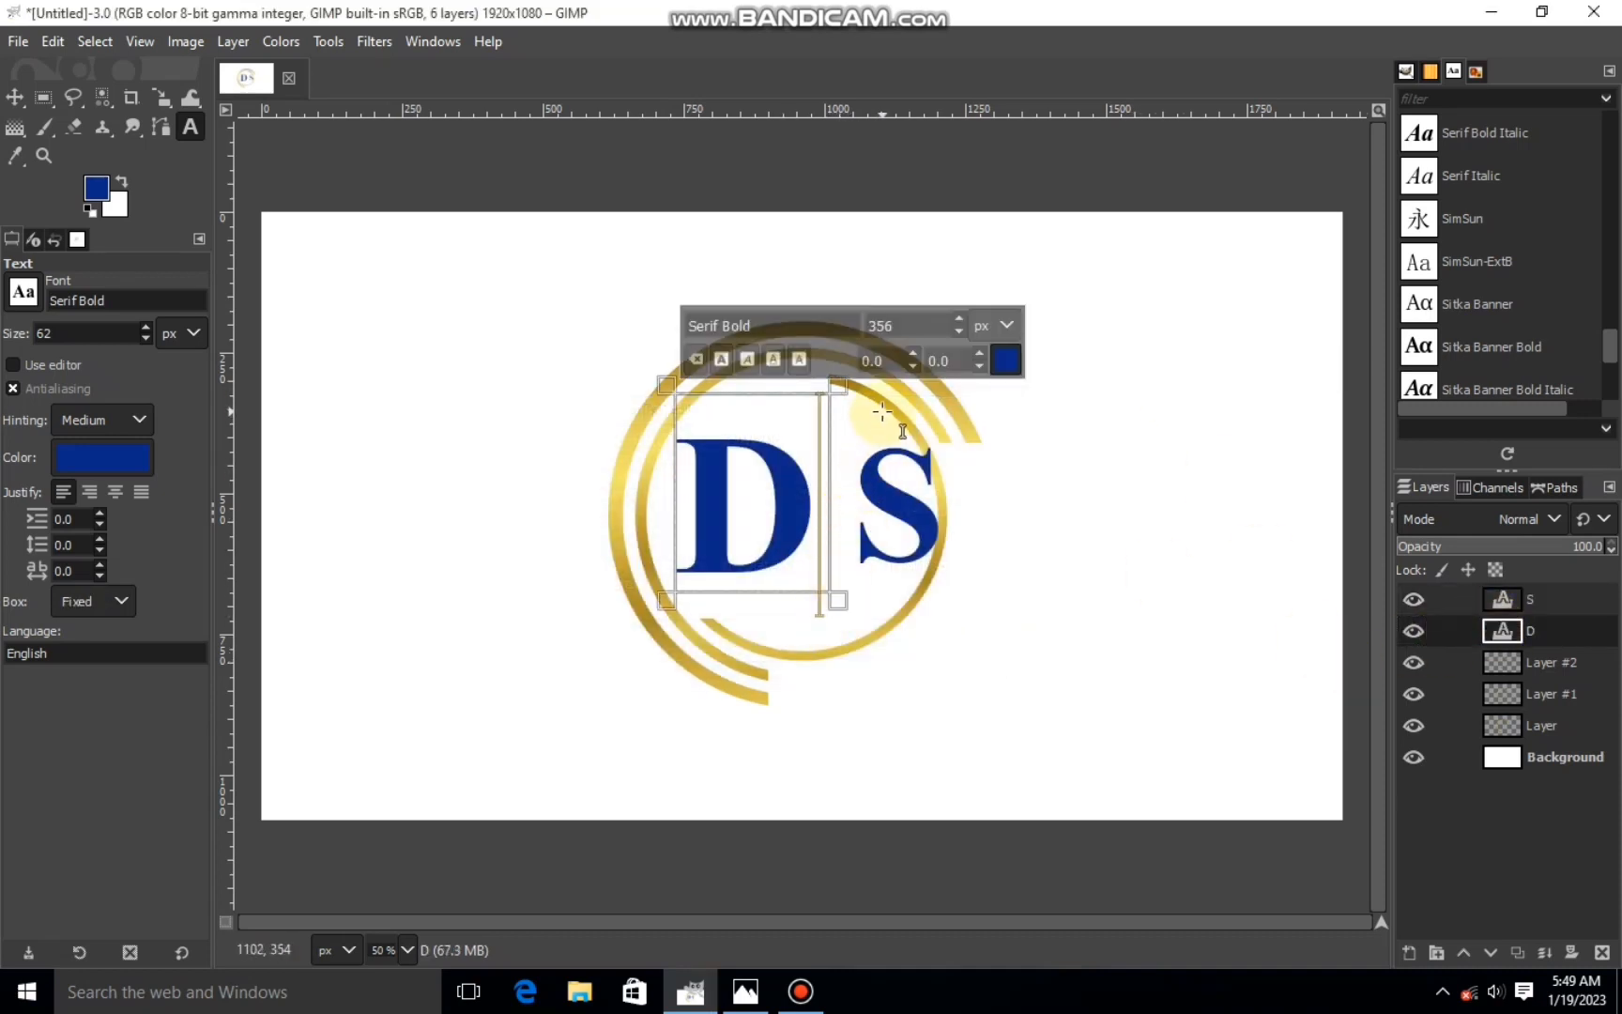
{"action": "left_click", "coordinate": [960, 330]}
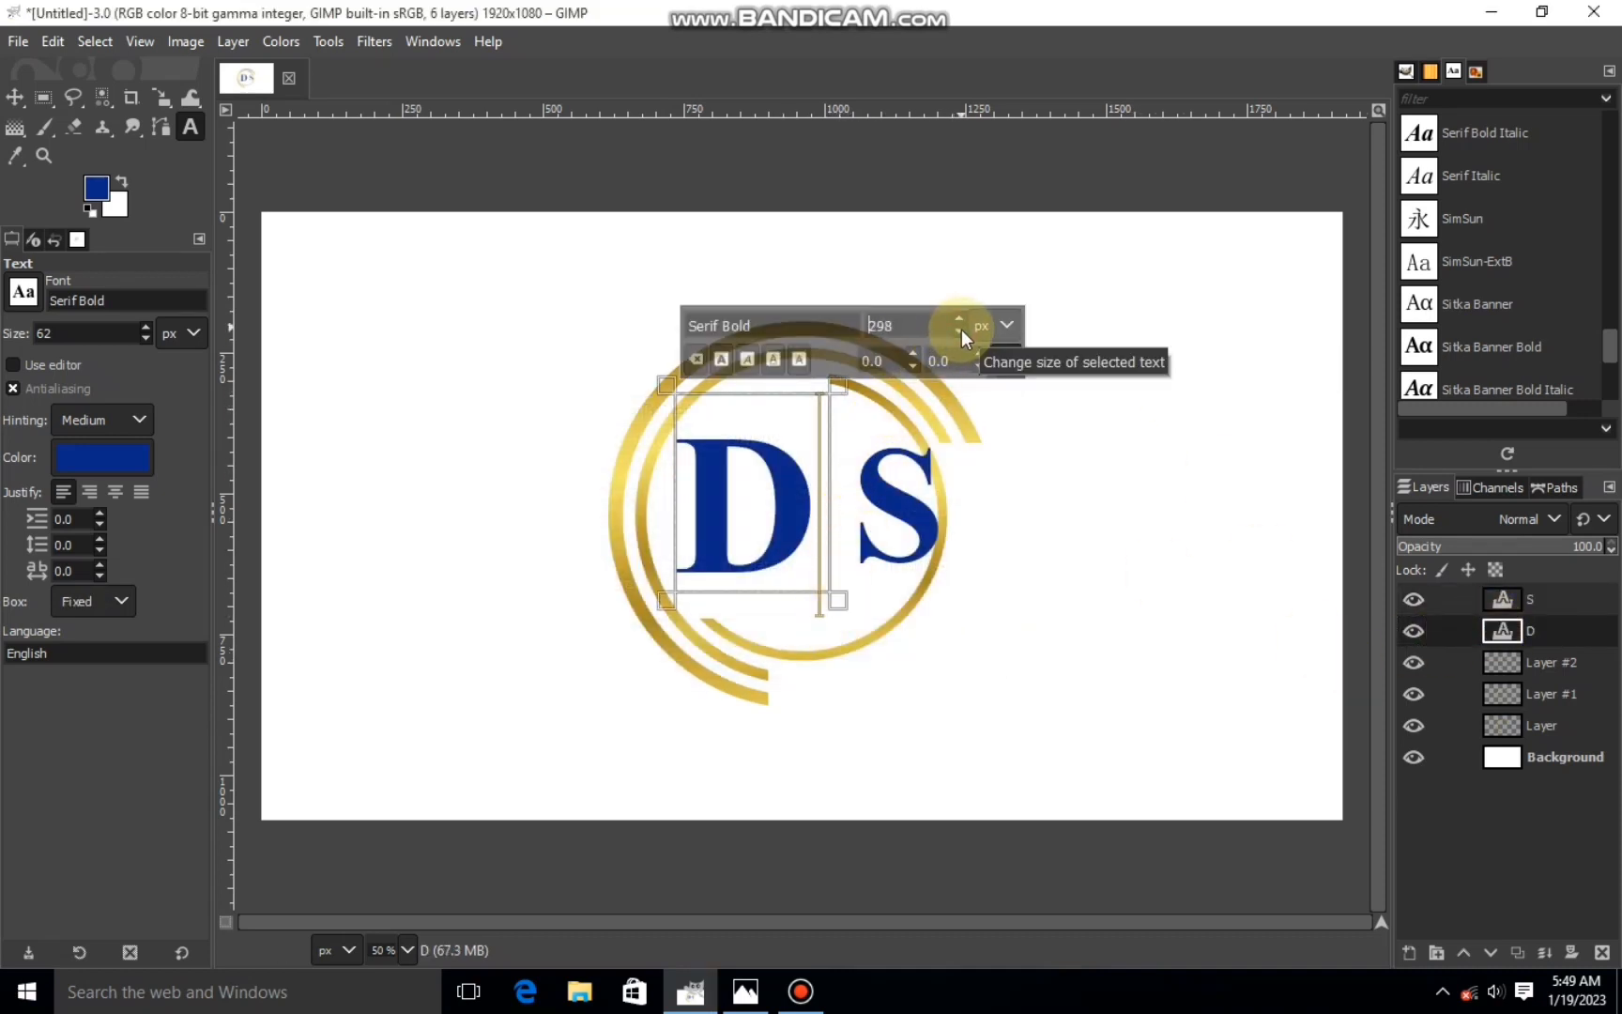
{"action": "left_click", "coordinate": [961, 331]}
{"action": "left_click_drag", "start_coordinate": [813, 492], "coordinate": [699, 510]}
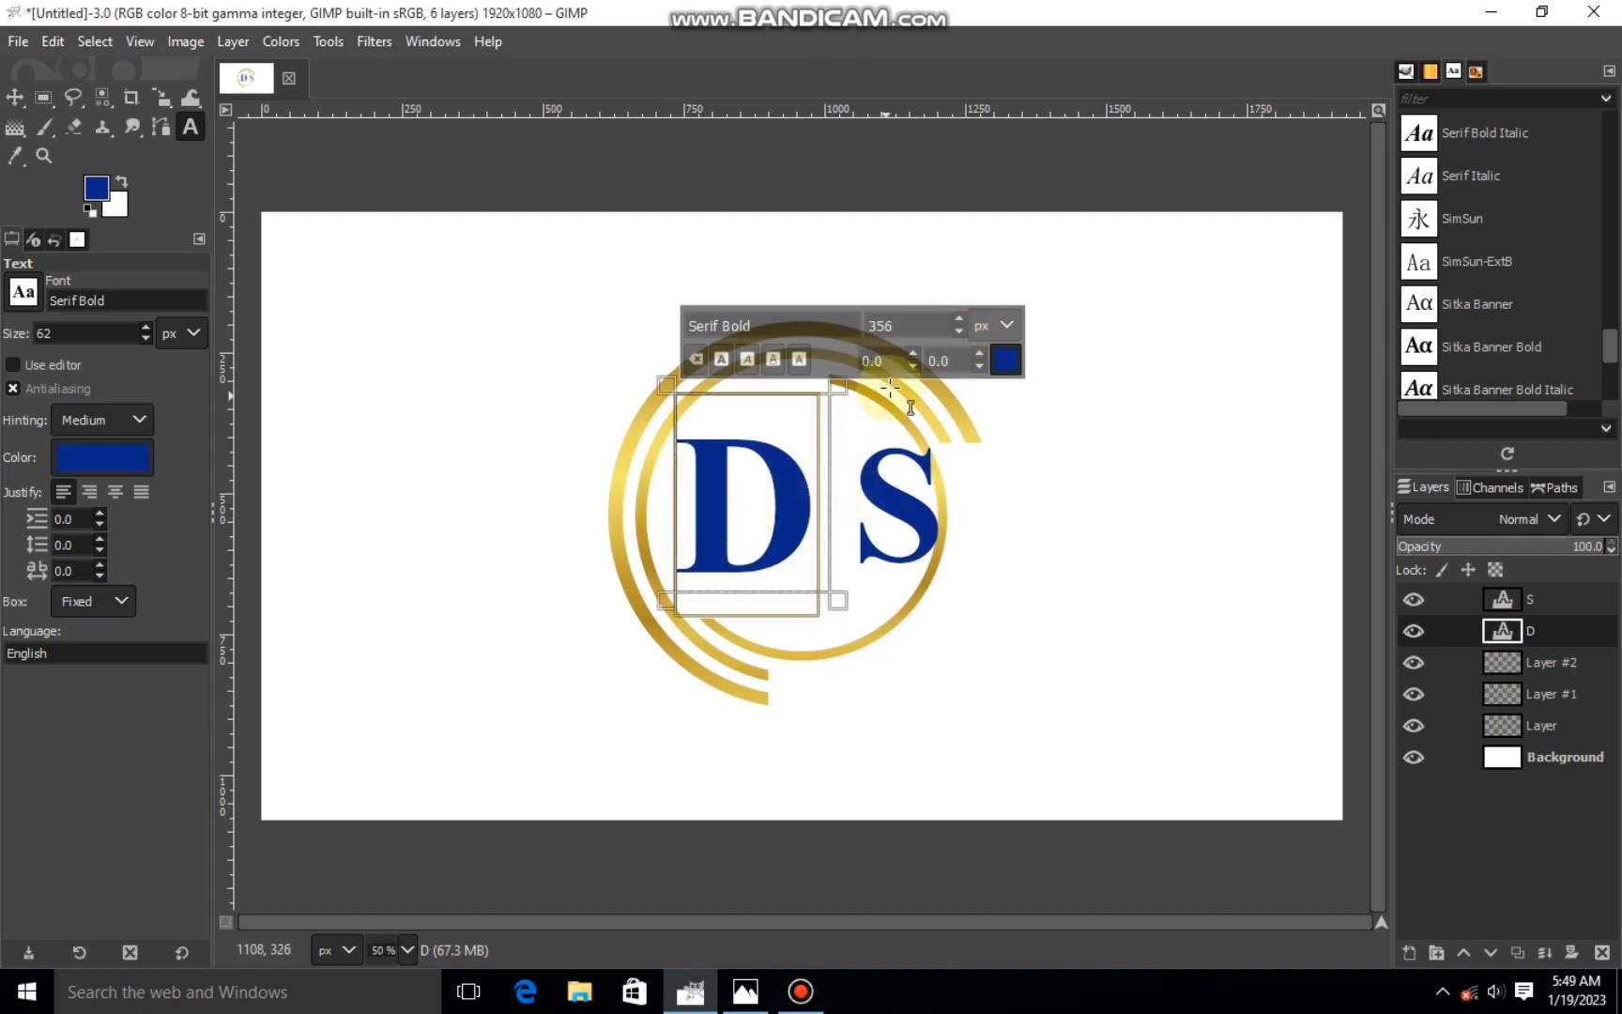
{"action": "left_click", "coordinate": [959, 330]}
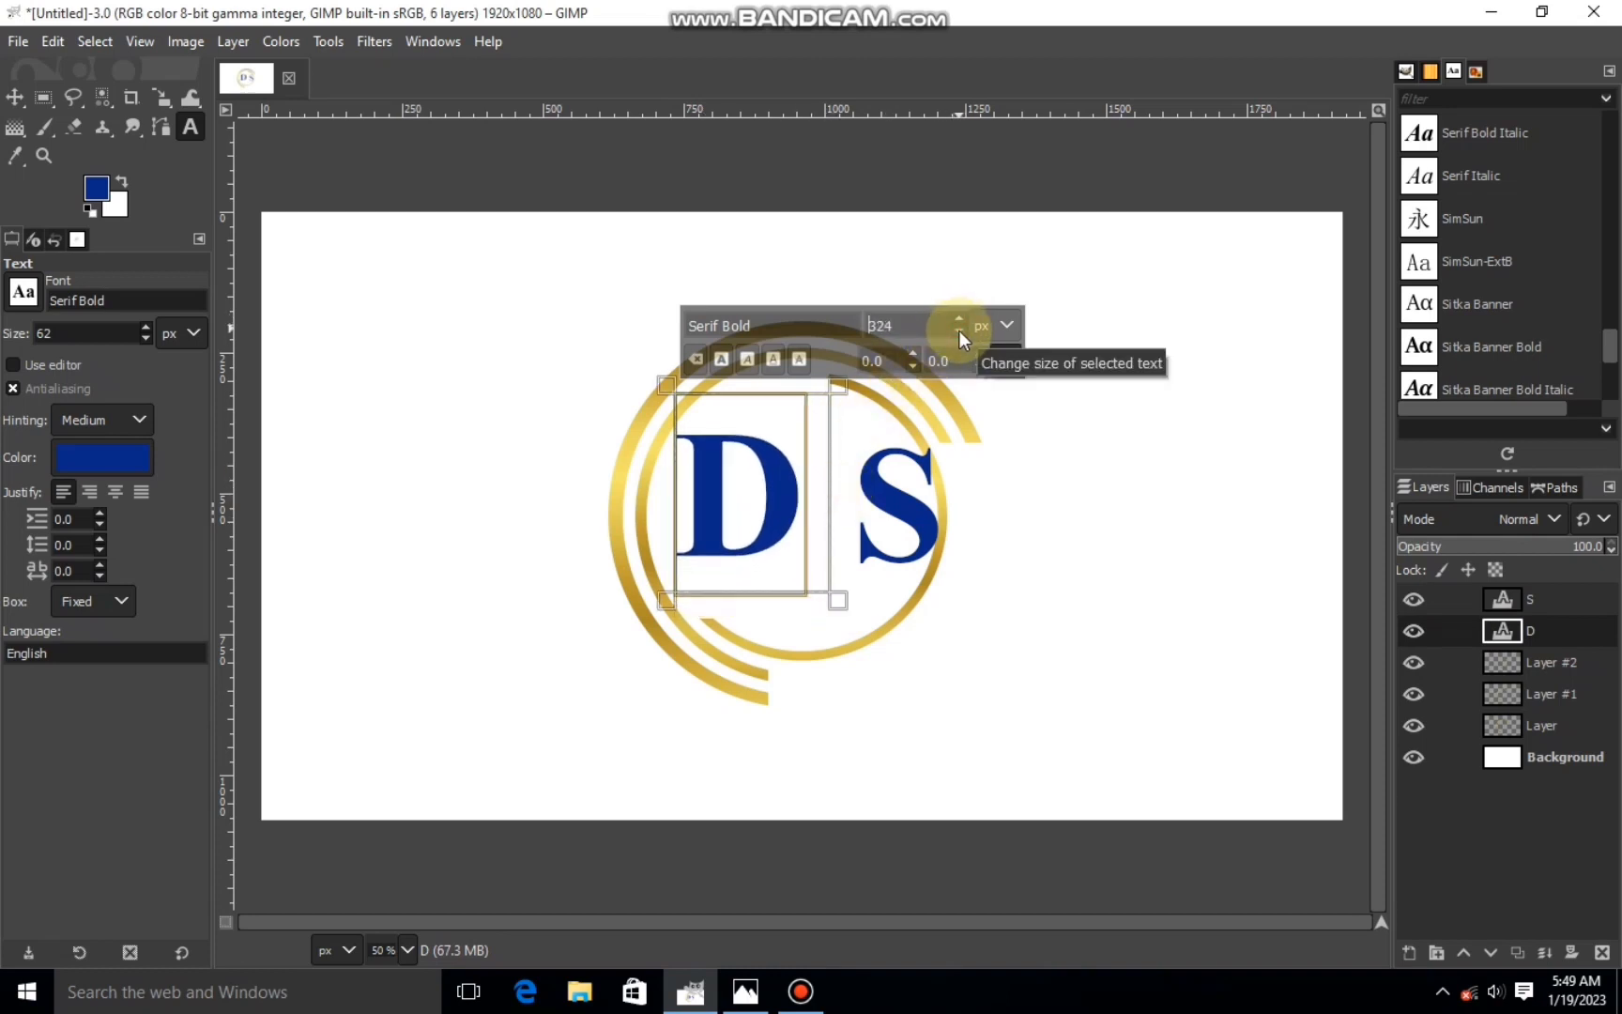
- Enlarge the font size of the letter S to match the size of the D
{"action": "left_click", "coordinate": [1484, 597]}
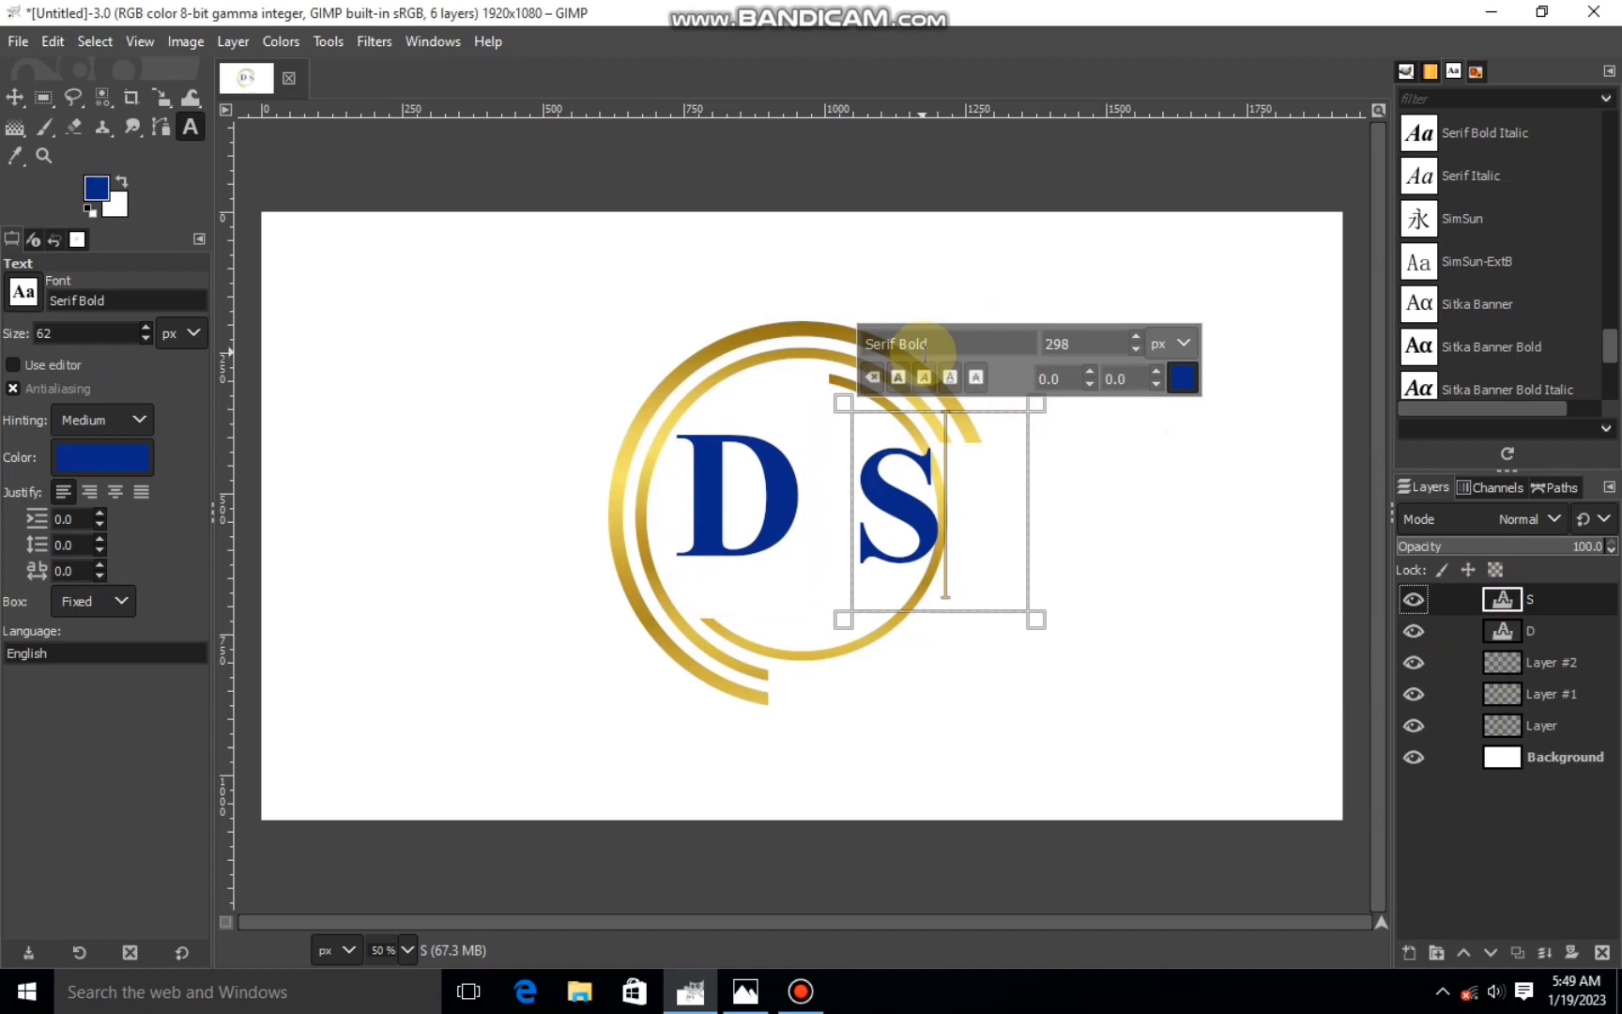
{"action": "left_click", "coordinate": [1137, 347]}
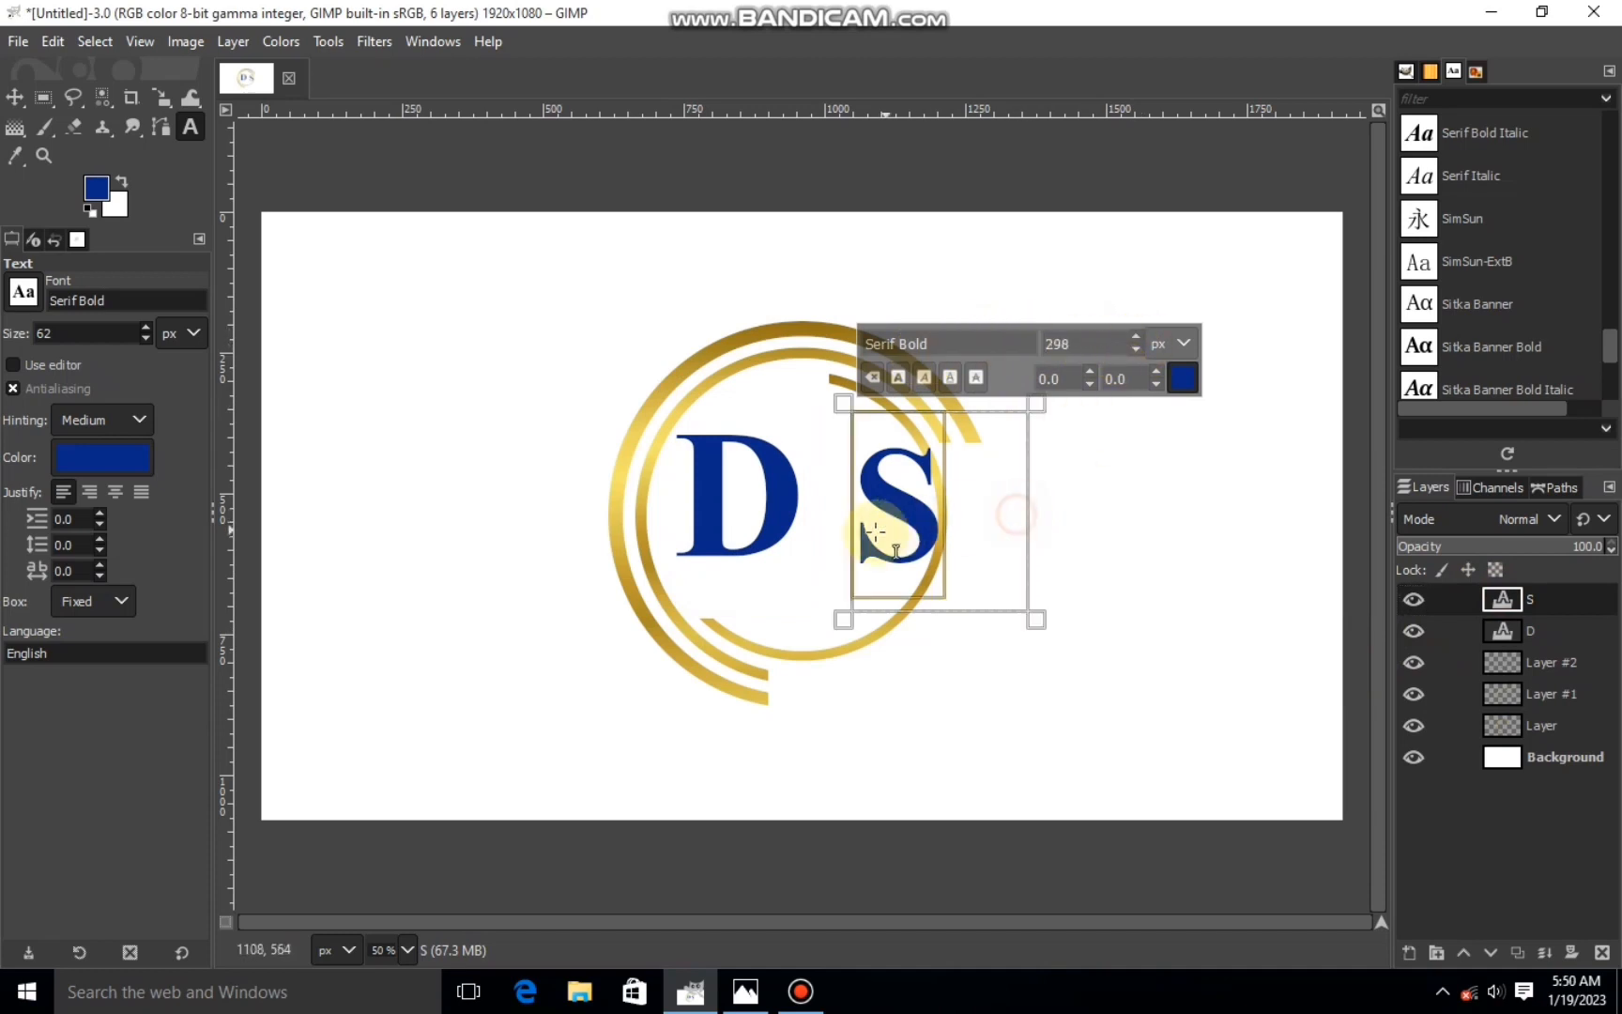
{"action": "left_click", "coordinate": [1136, 337]}
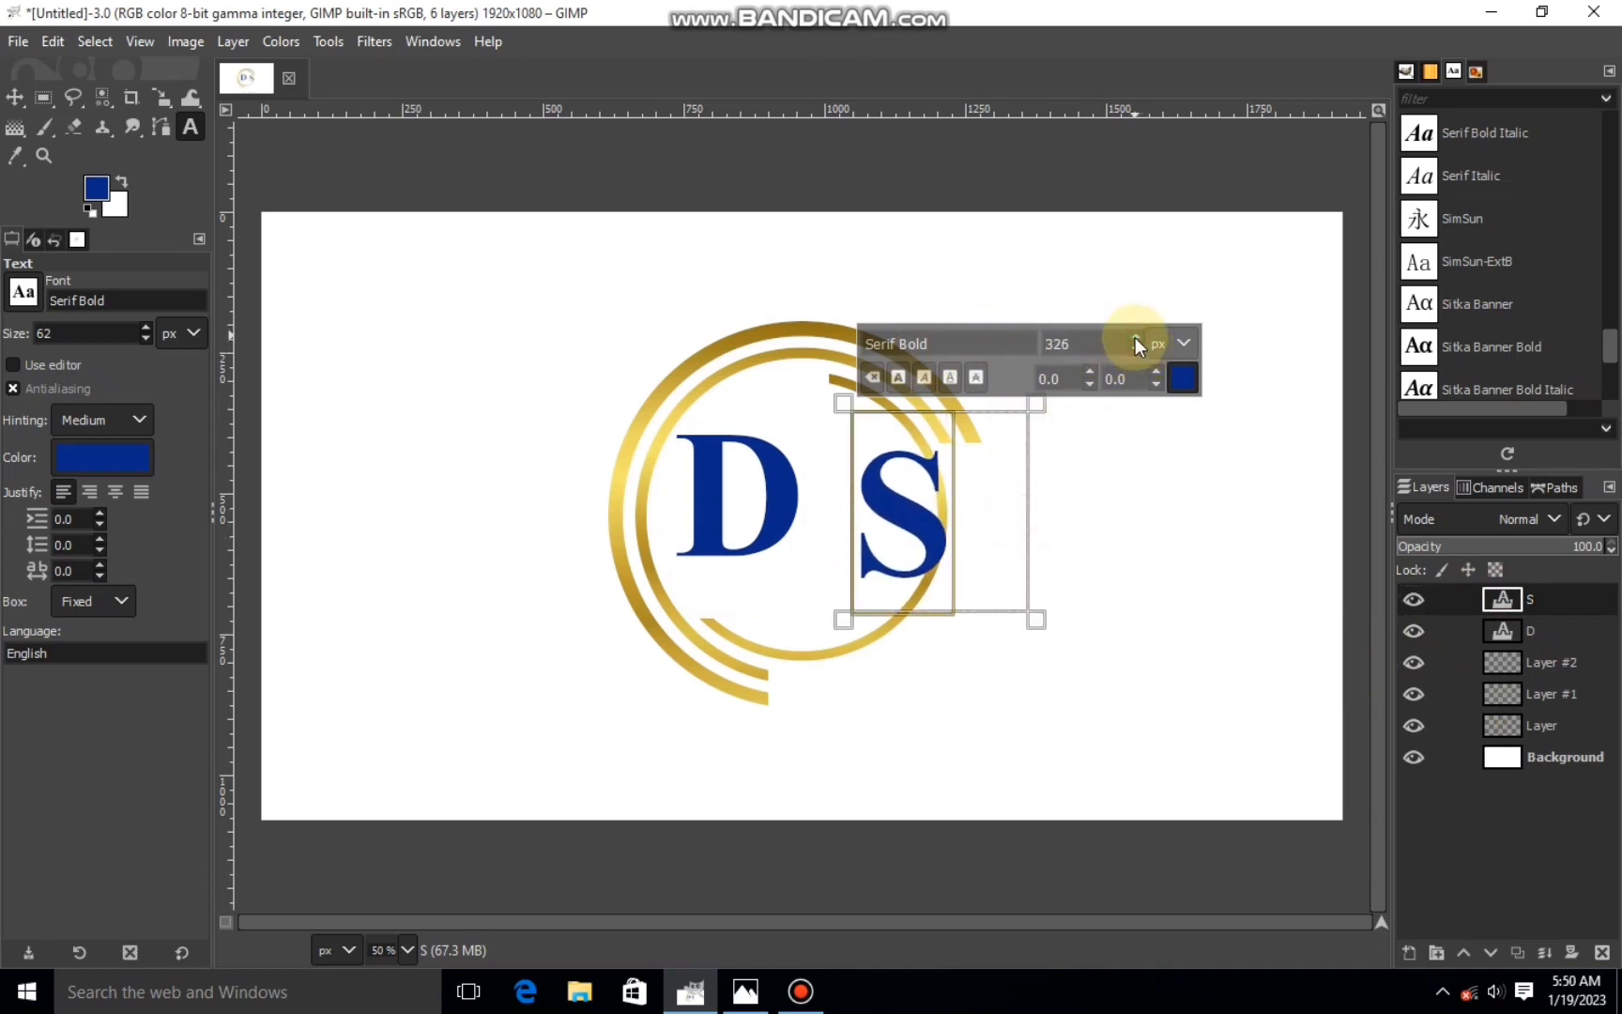
{"action": "left_click", "coordinate": [1135, 349]}
- Move the S over the right edge of the D with the Scale tool, applying it at 315 × 357 px
{"action": "left_click", "coordinate": [167, 94]}
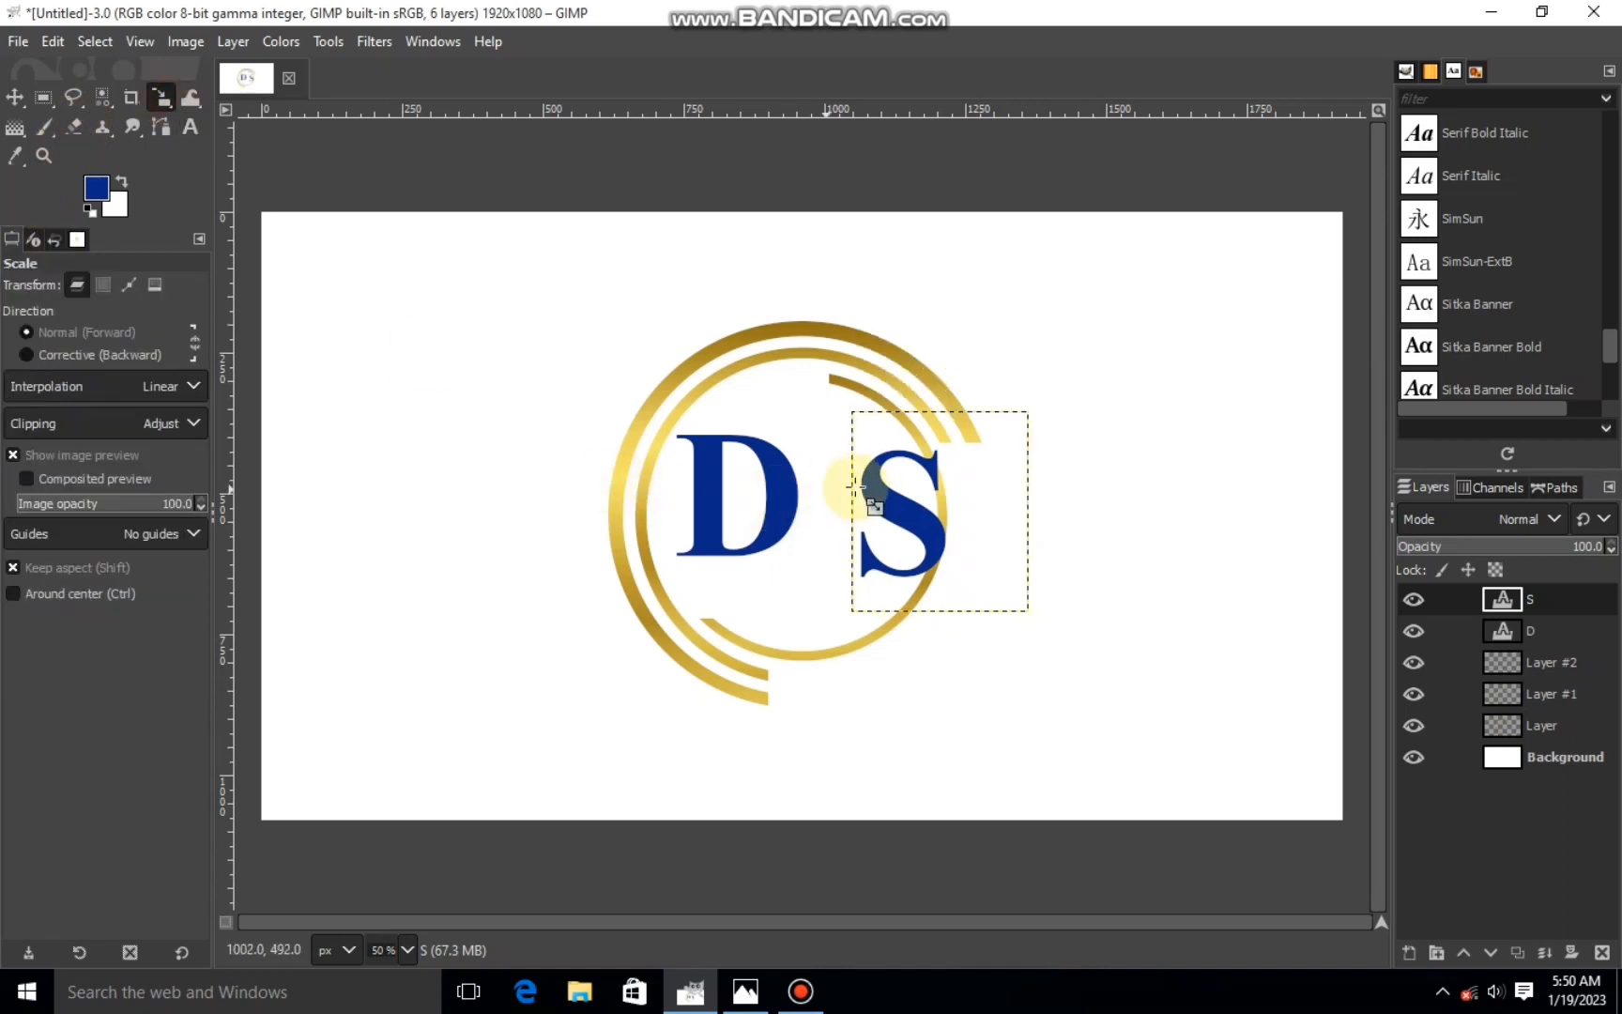
{"action": "left_click", "coordinate": [869, 489]}
{"action": "left_click_drag", "start_coordinate": [939, 510], "coordinate": [830, 498]}
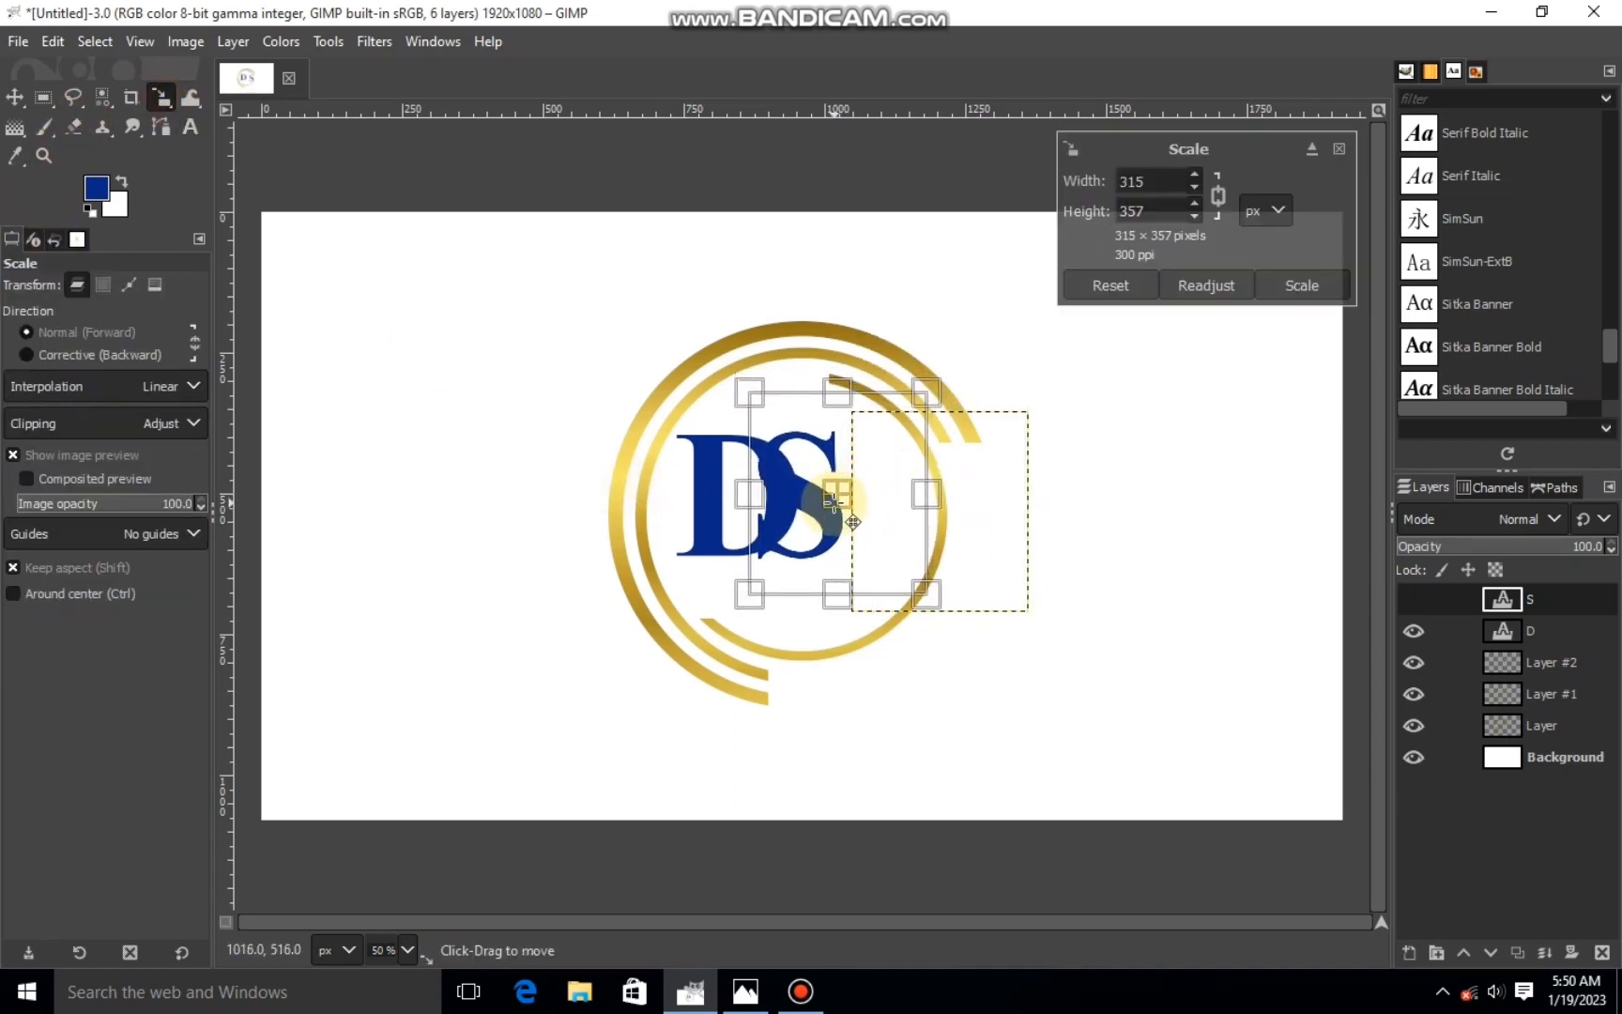
{"action": "left_click", "coordinate": [1332, 286]}
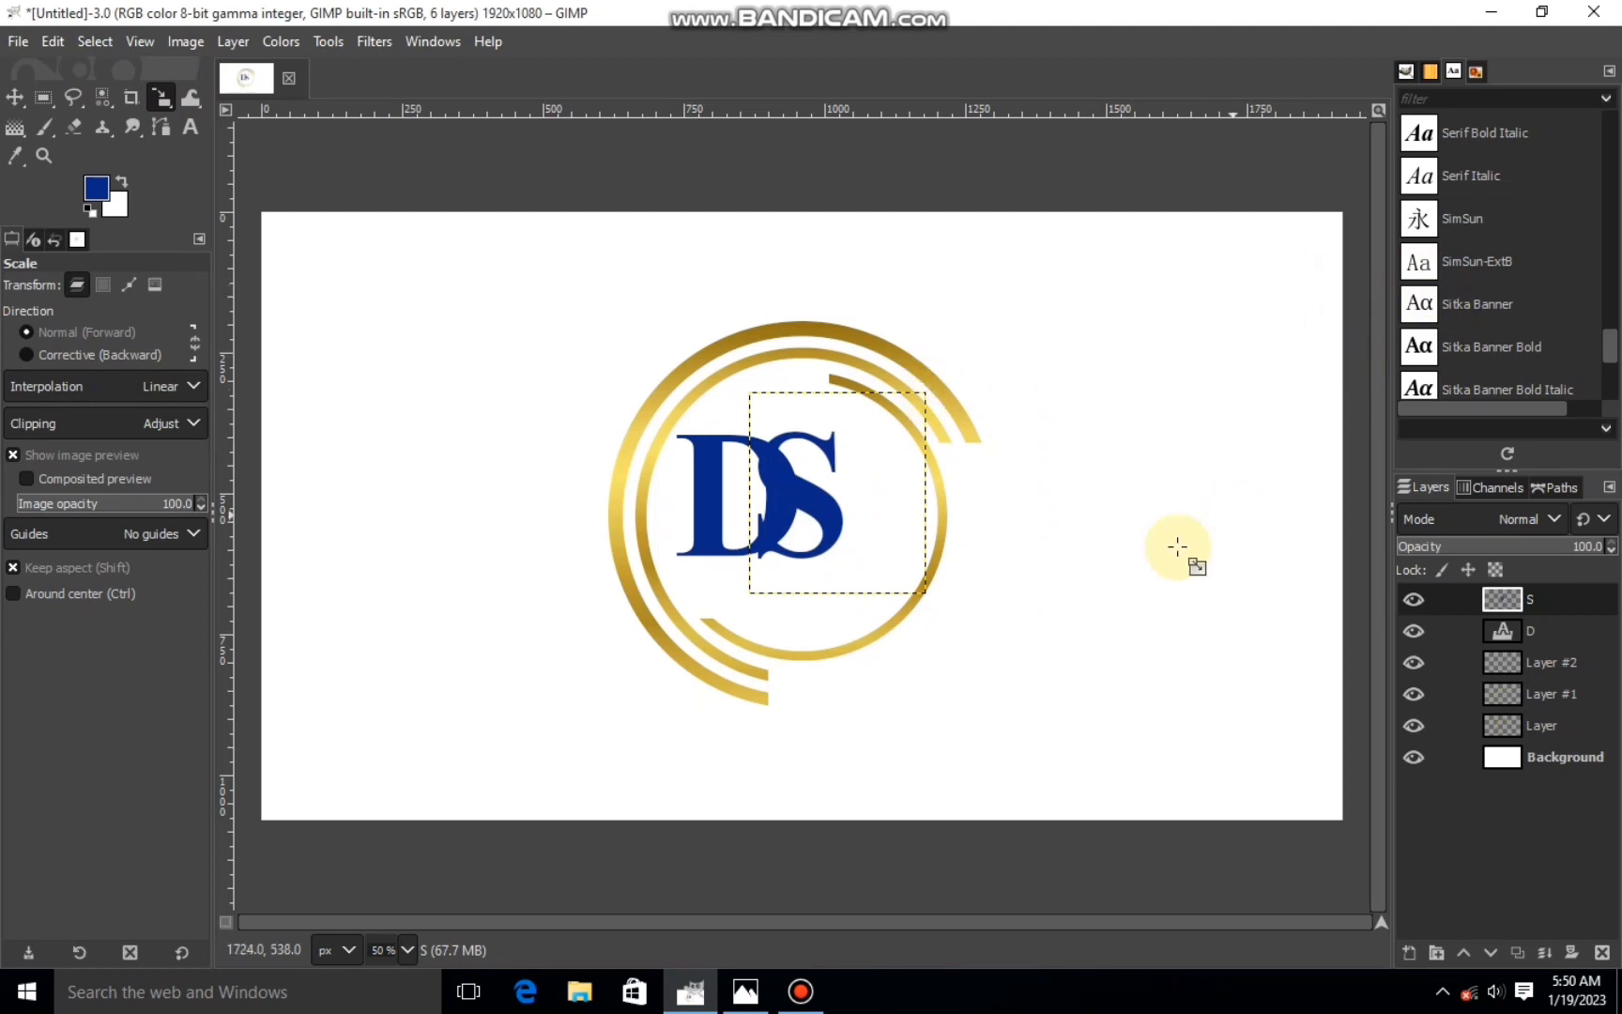
- Enlarge the S layer to about 360 × 408 px with the Scale tool and shift it slightly right, still overlapping the D
{"action": "left_click", "coordinate": [835, 495]}
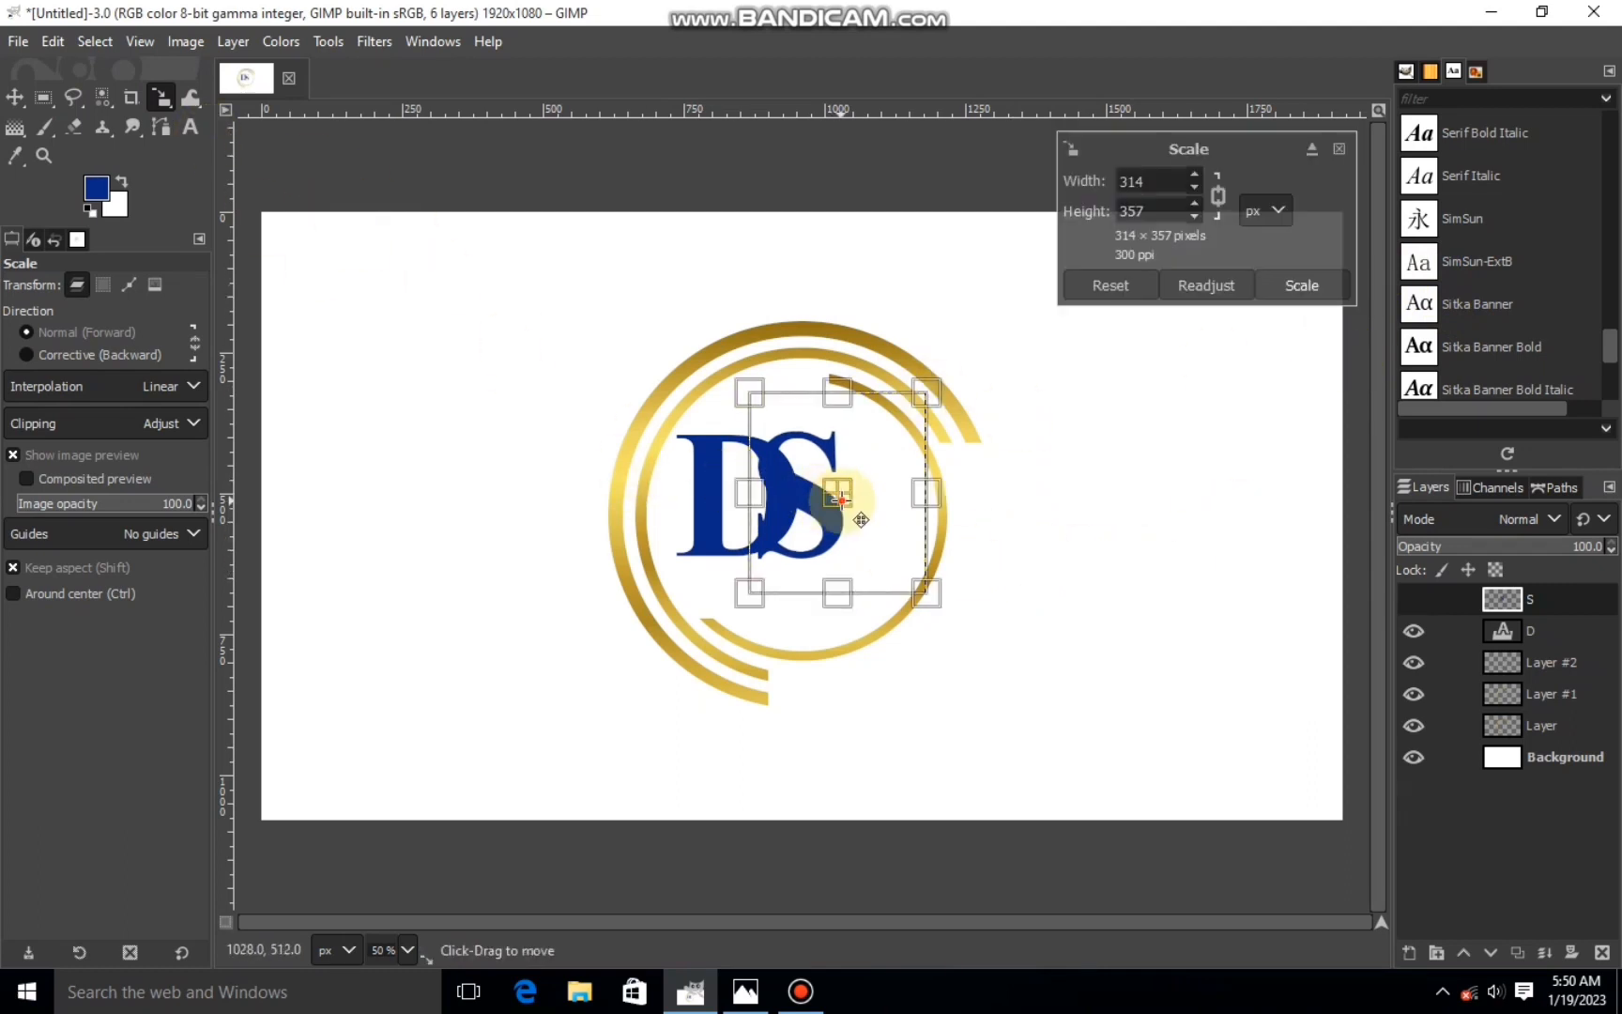
{"action": "left_click_drag", "start_coordinate": [838, 497], "coordinate": [850, 502]}
{"action": "left_click_drag", "start_coordinate": [849, 587], "coordinate": [857, 614]}
{"action": "left_click_drag", "start_coordinate": [861, 505], "coordinate": [876, 497]}
{"action": "left_click", "coordinate": [1312, 288]}
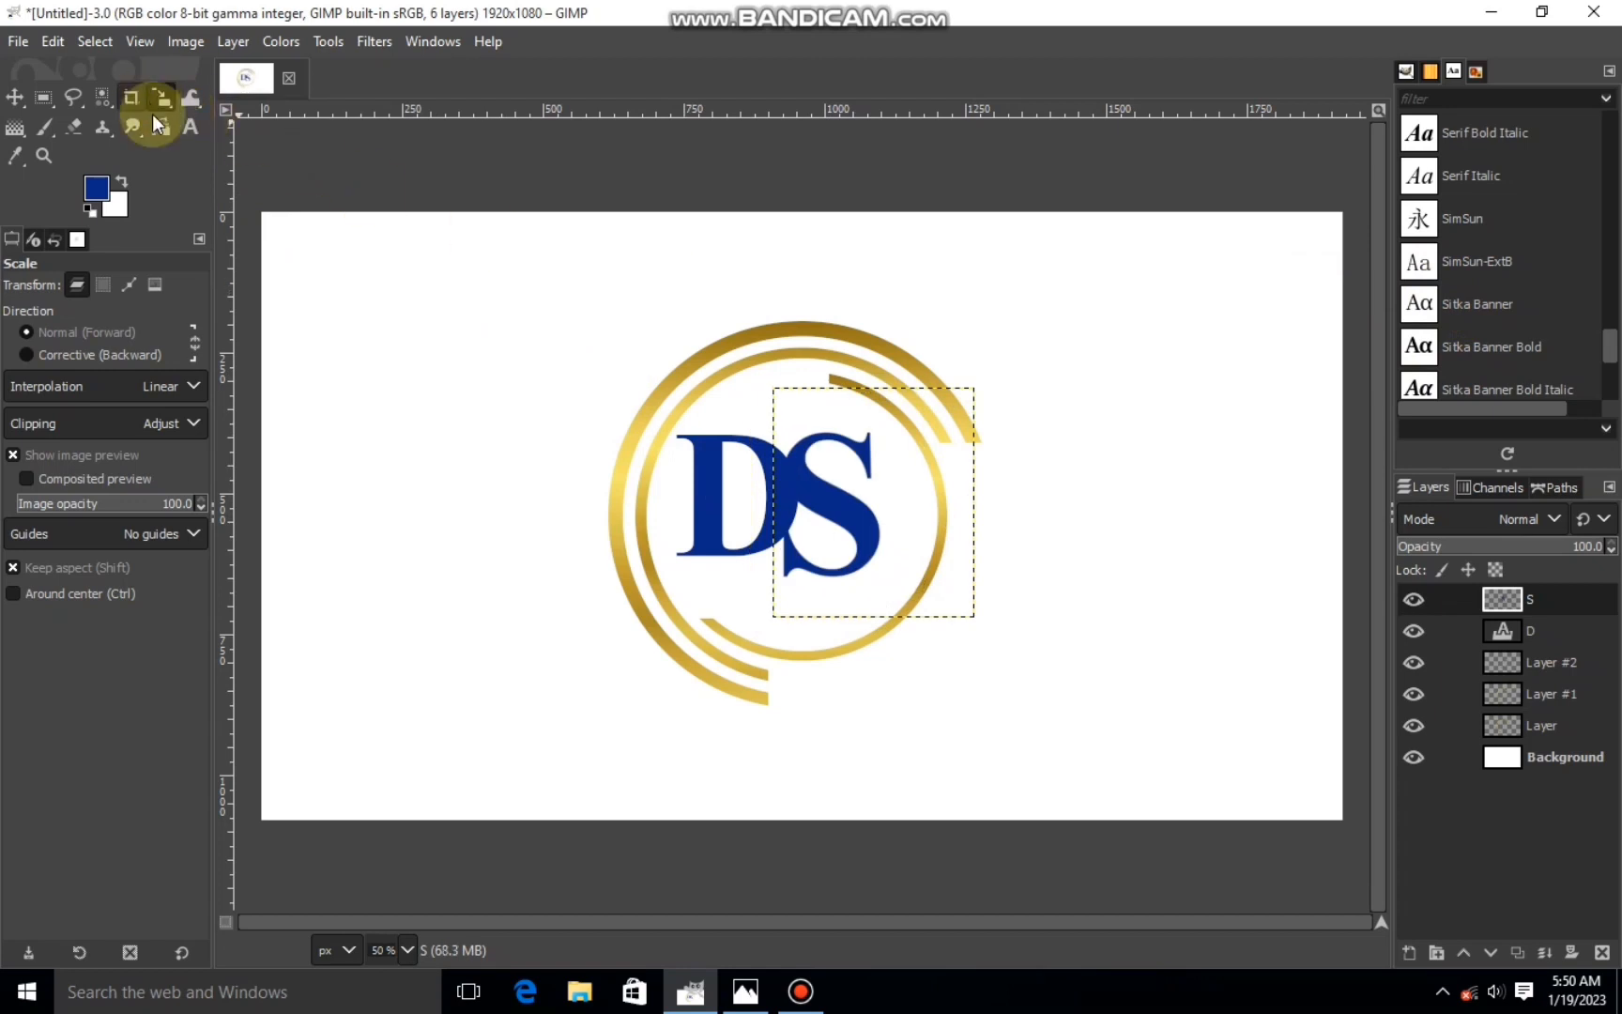
- Scale the D layer up to the height of the S and align both letters inside the innermost ring
{"action": "left_click", "coordinate": [1496, 635]}
{"action": "left_click", "coordinate": [809, 555]}
{"action": "left_click_drag", "start_coordinate": [812, 560], "coordinate": [868, 615]}
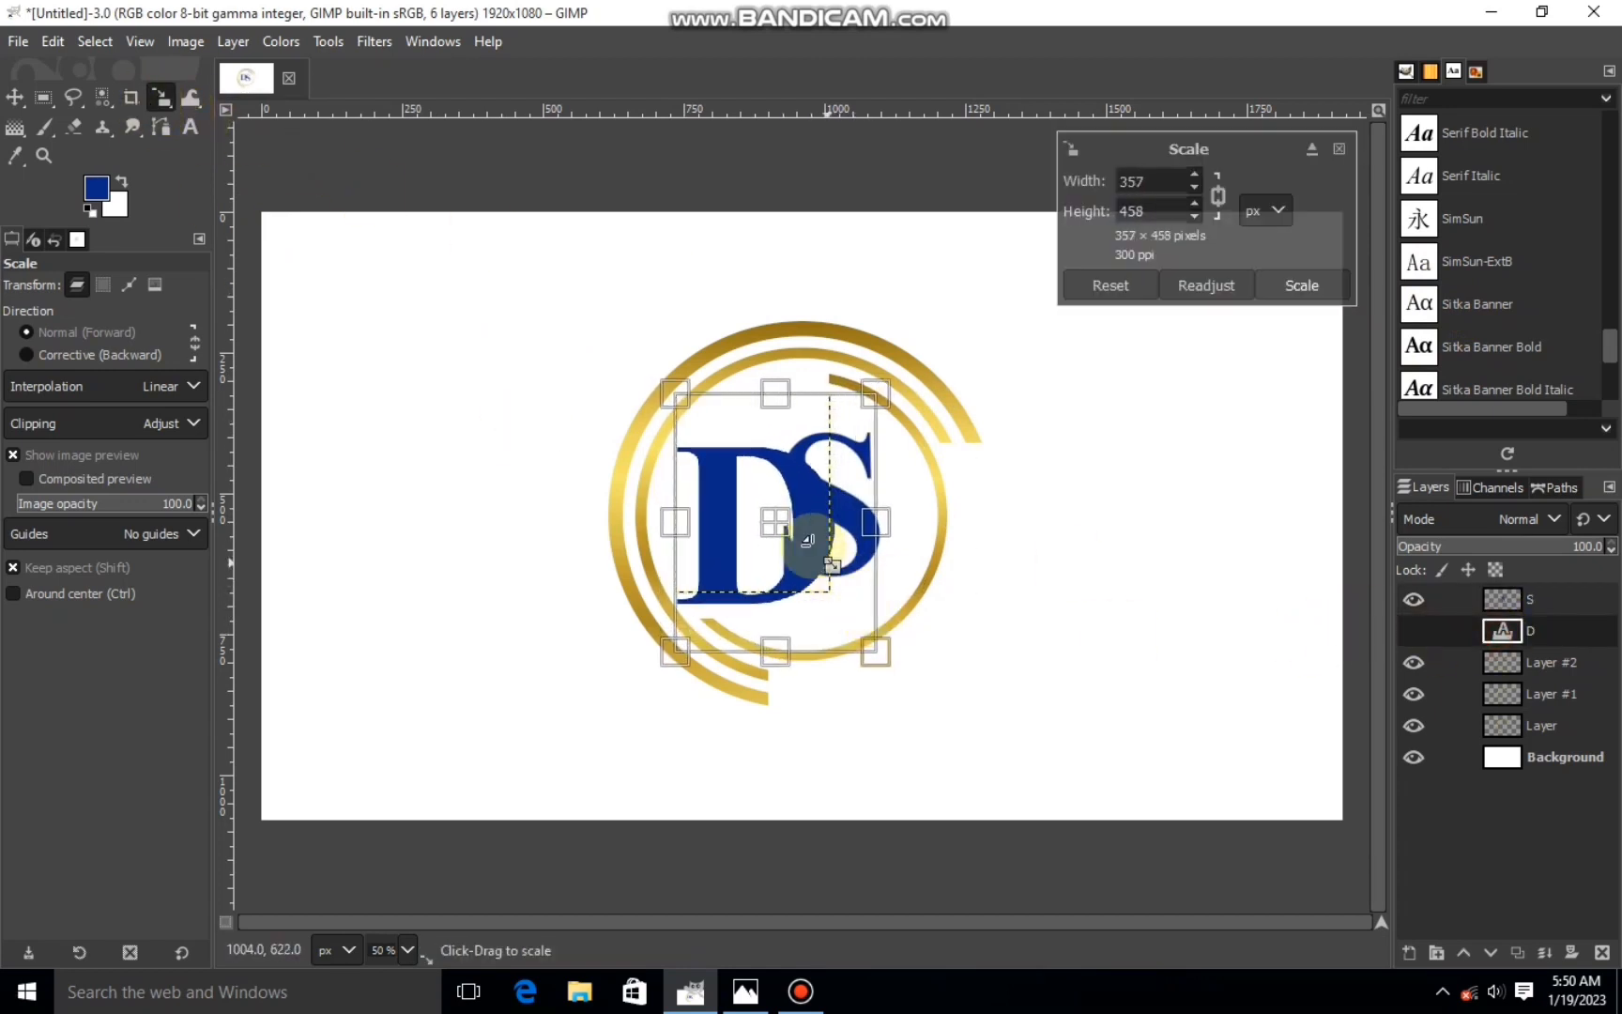
{"action": "left_click_drag", "start_coordinate": [813, 537], "coordinate": [807, 522]}
{"action": "left_click_drag", "start_coordinate": [871, 387], "coordinate": [861, 409]}
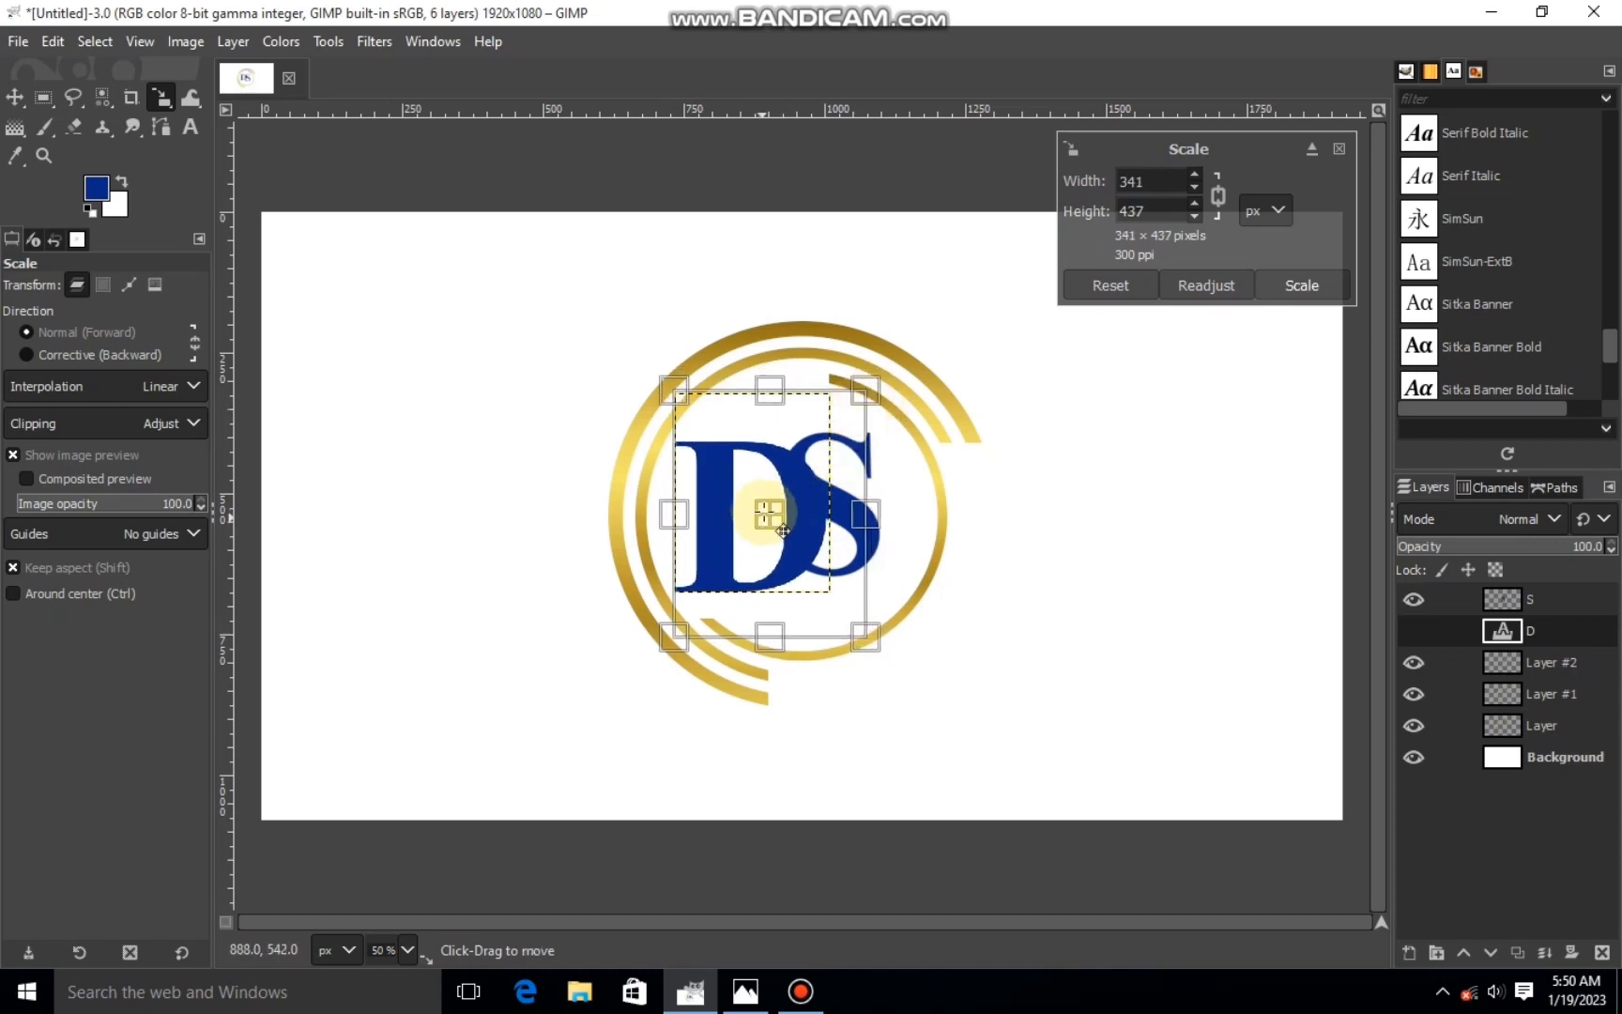
{"action": "left_click_drag", "start_coordinate": [766, 516], "coordinate": [771, 501]}
{"action": "left_click_drag", "start_coordinate": [874, 383], "coordinate": [878, 407]}
{"action": "left_click", "coordinate": [1258, 281]}
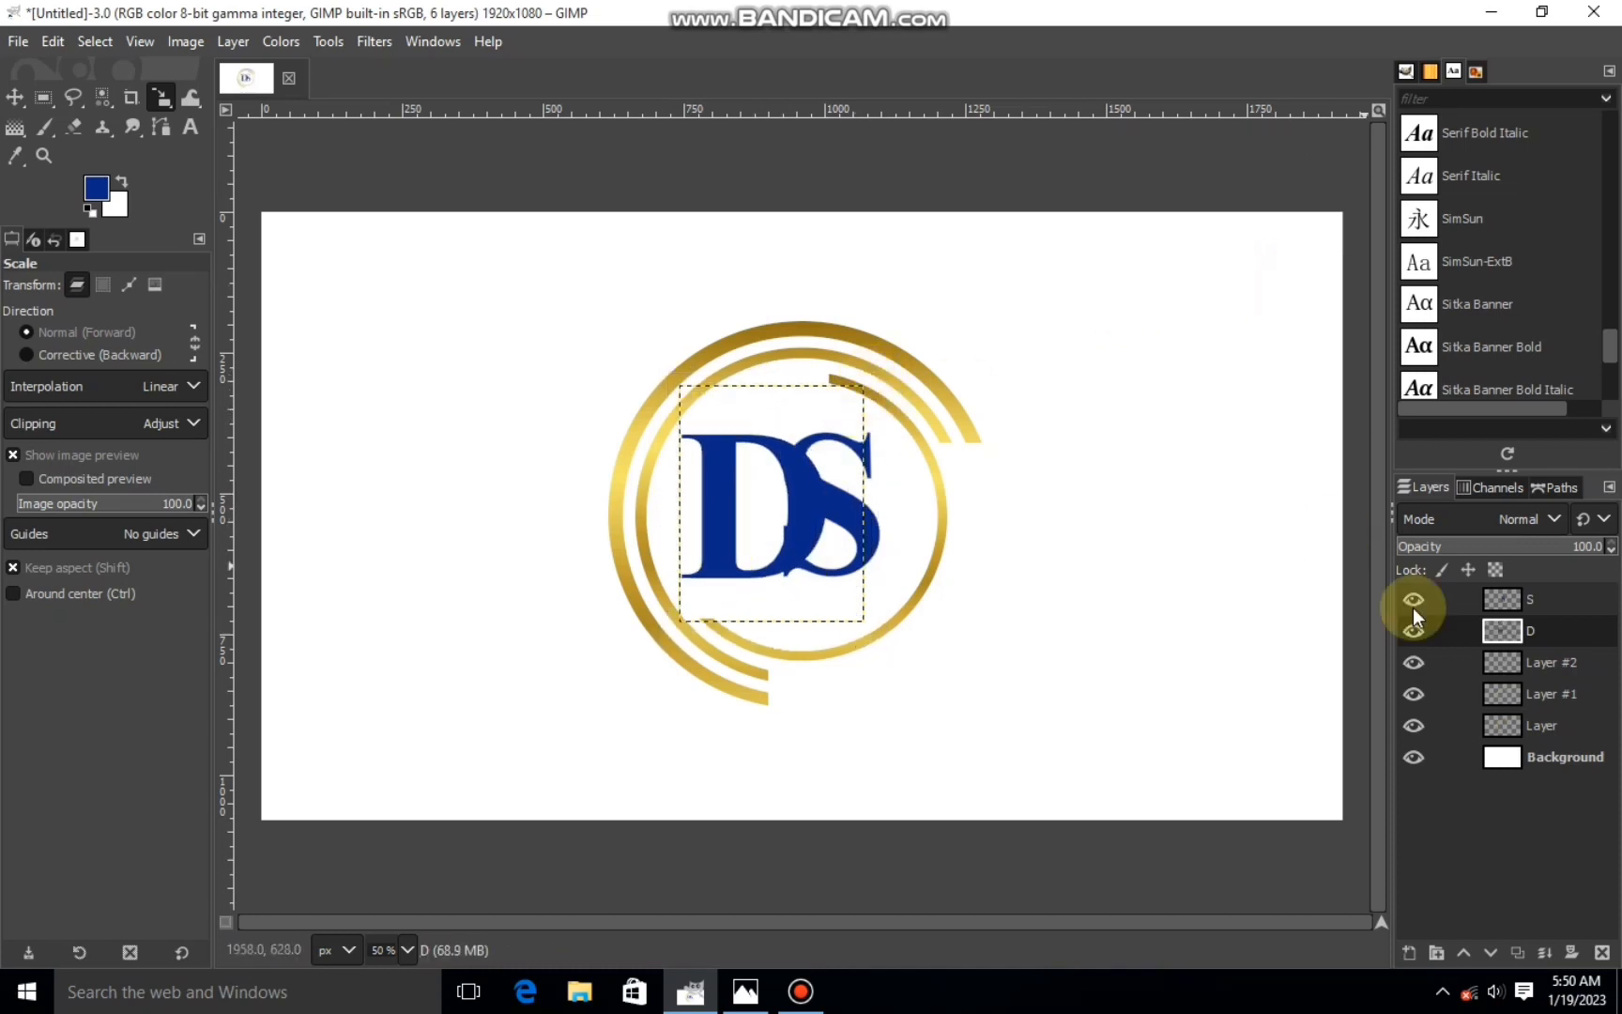
- Nudge the S layer slightly down and to the right with the Scale tool, keeping it at 360 × 408 px
{"action": "left_click", "coordinate": [1419, 605]}
{"action": "left_click", "coordinate": [868, 512]}
{"action": "left_click_drag", "start_coordinate": [826, 574], "coordinate": [825, 574]}
{"action": "left_click_drag", "start_coordinate": [875, 507], "coordinate": [873, 513]}
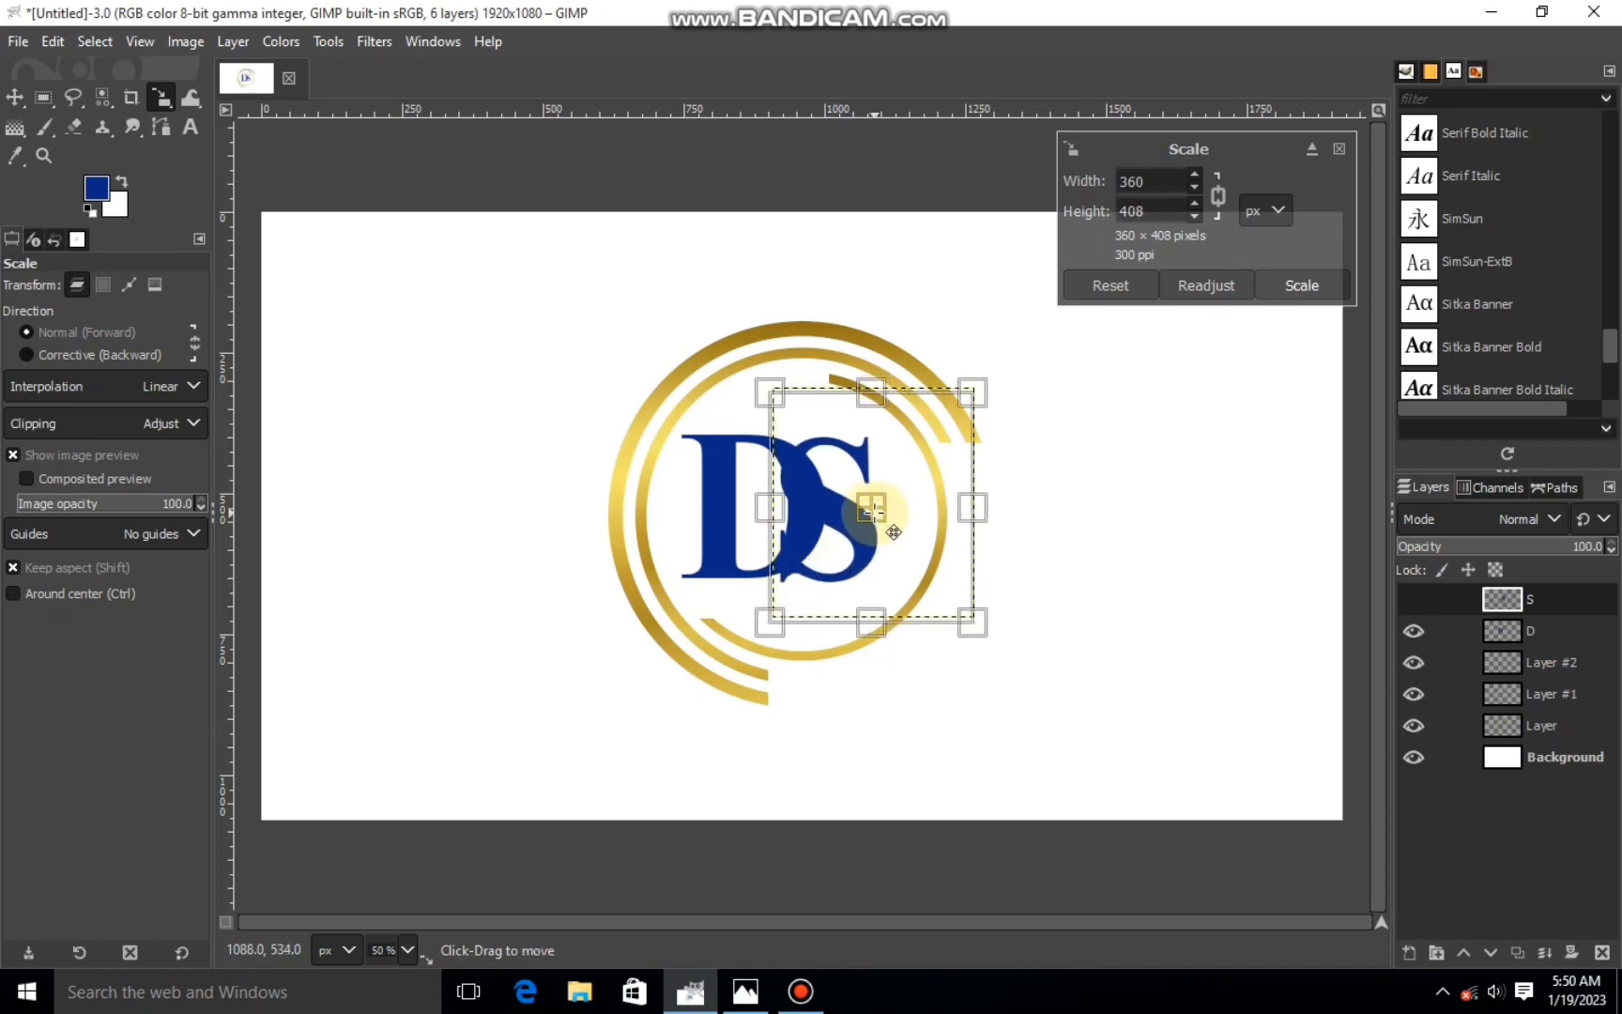
{"action": "left_click", "coordinate": [1288, 285]}
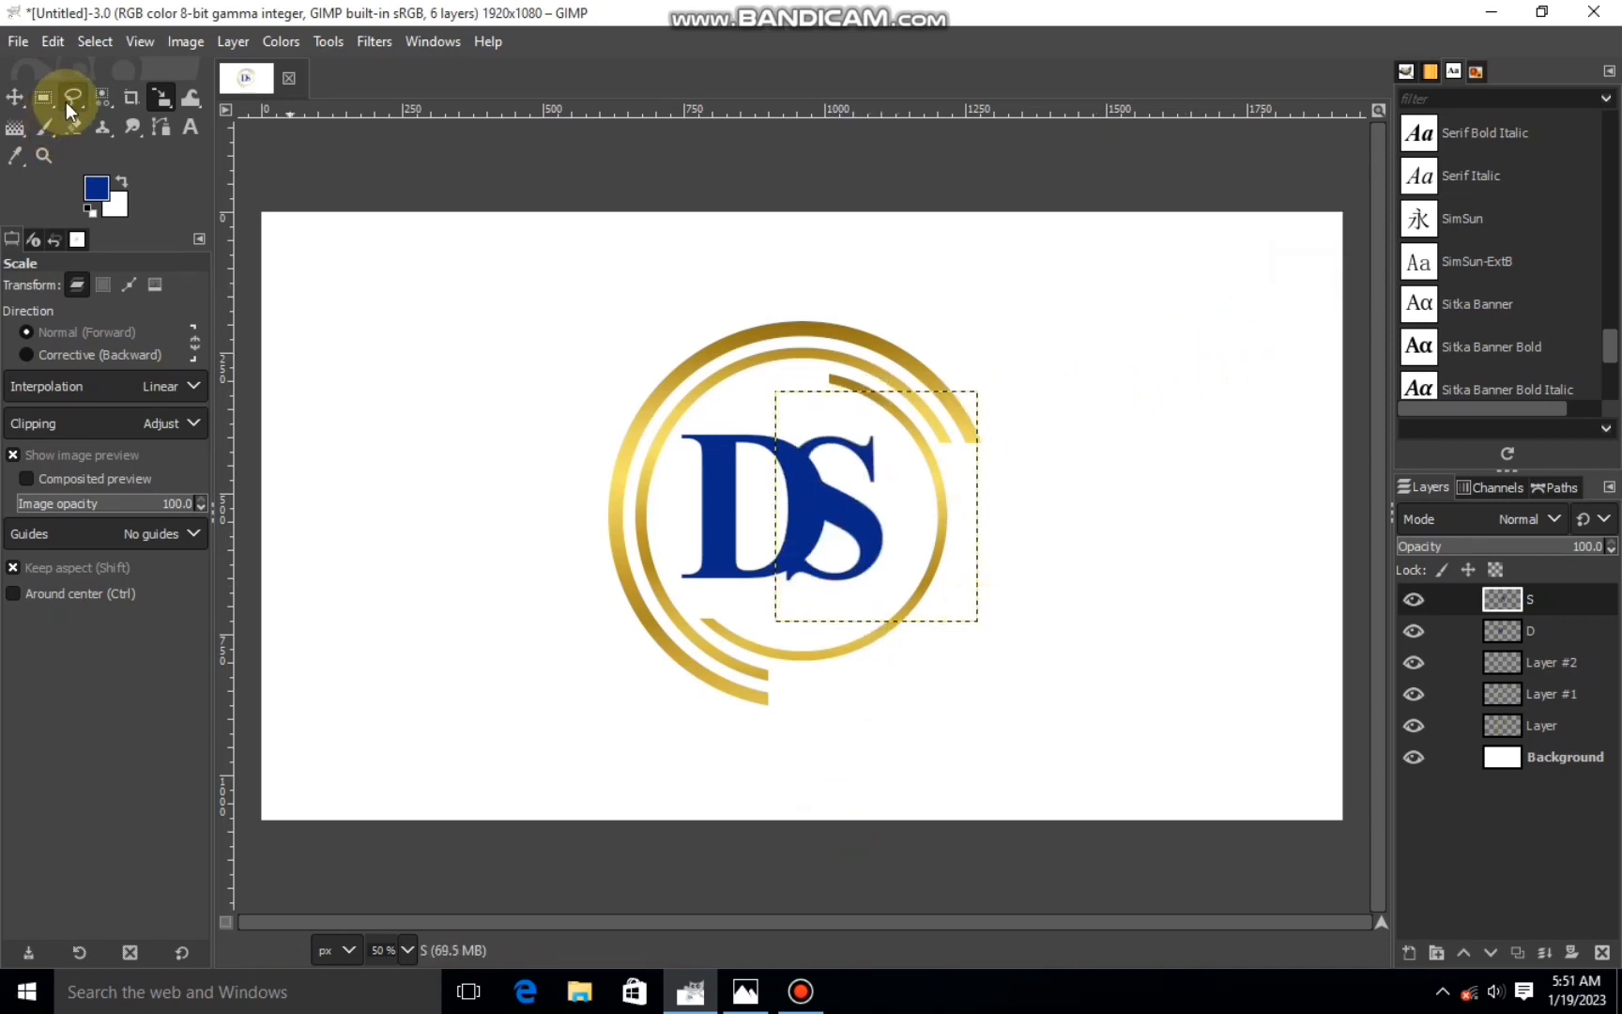
- Select the shape of the letter S with Fuzzy Select and grow the selection by 9 px
{"action": "left_click_drag", "start_coordinate": [116, 90], "coordinate": [129, 103]}
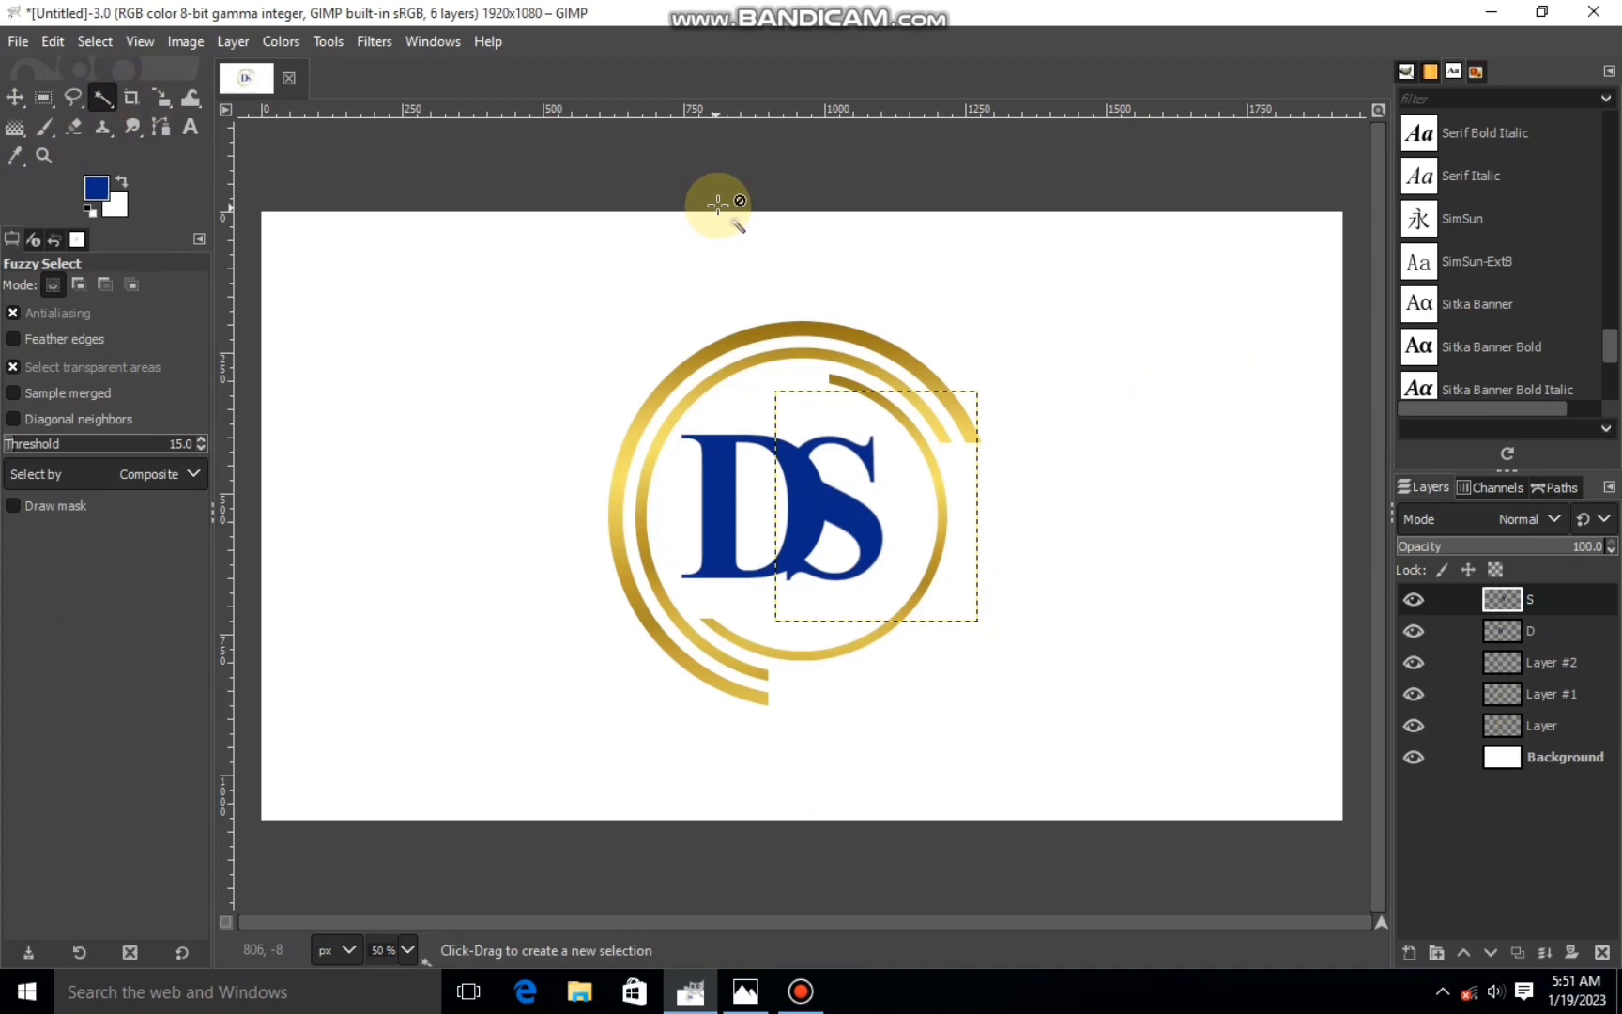
{"action": "left_click", "coordinate": [844, 508]}
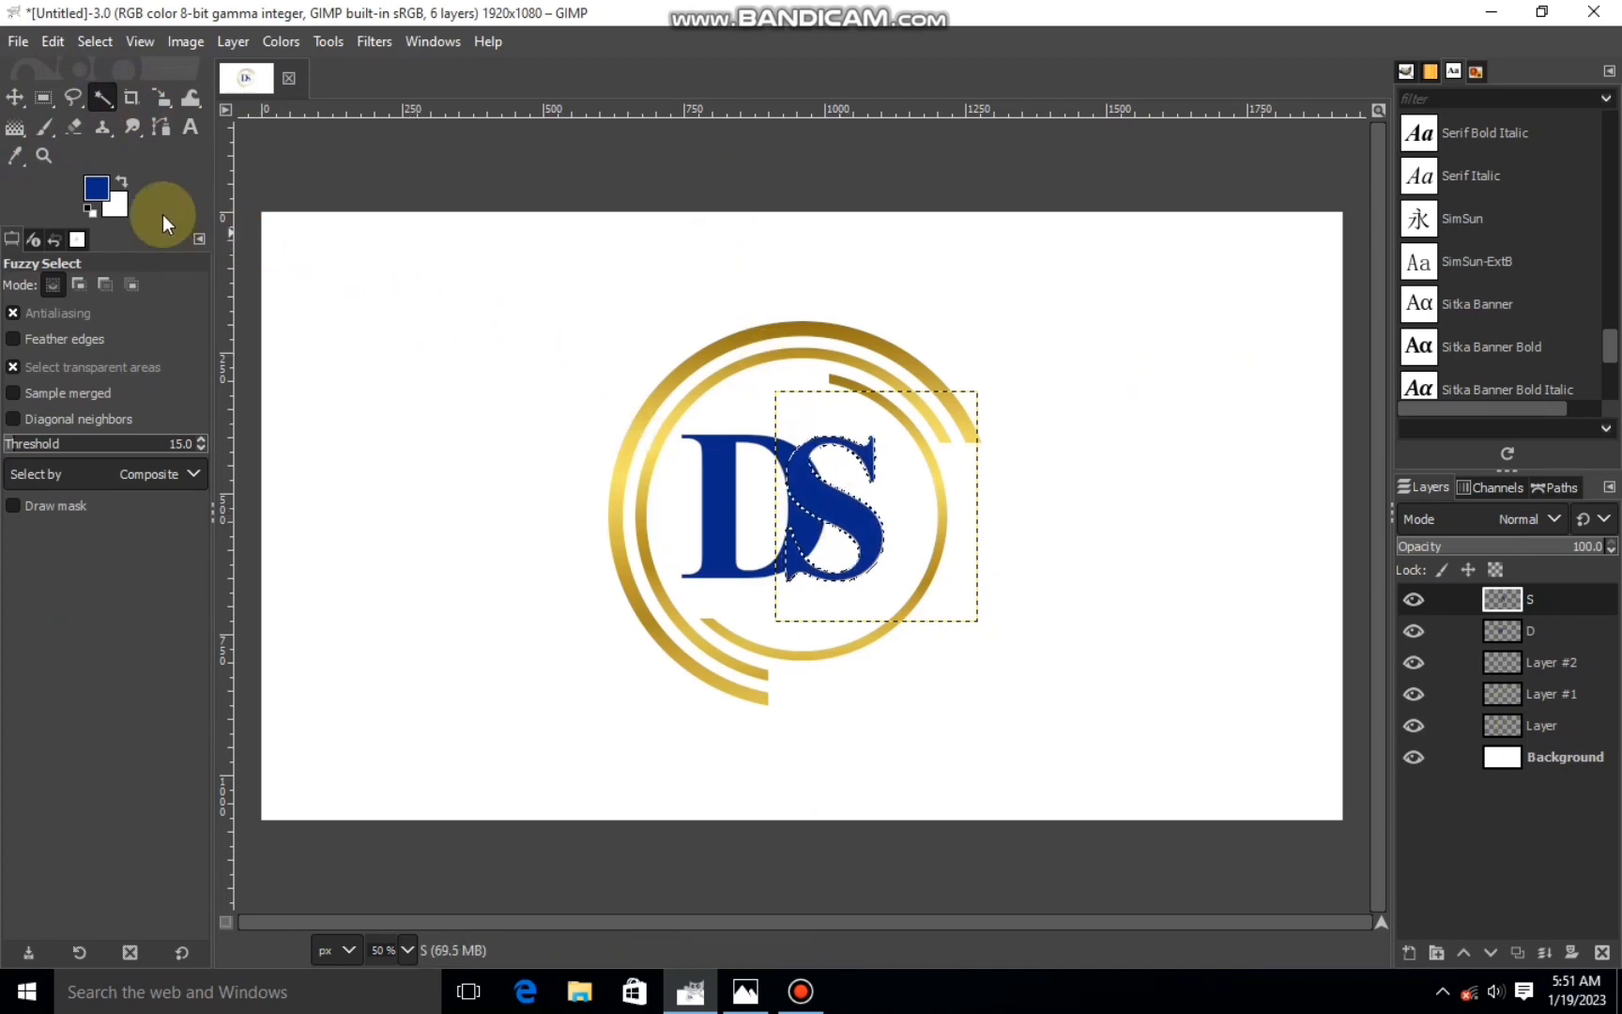
{"action": "left_click", "coordinate": [98, 41]}
{"action": "left_click", "coordinate": [126, 330]}
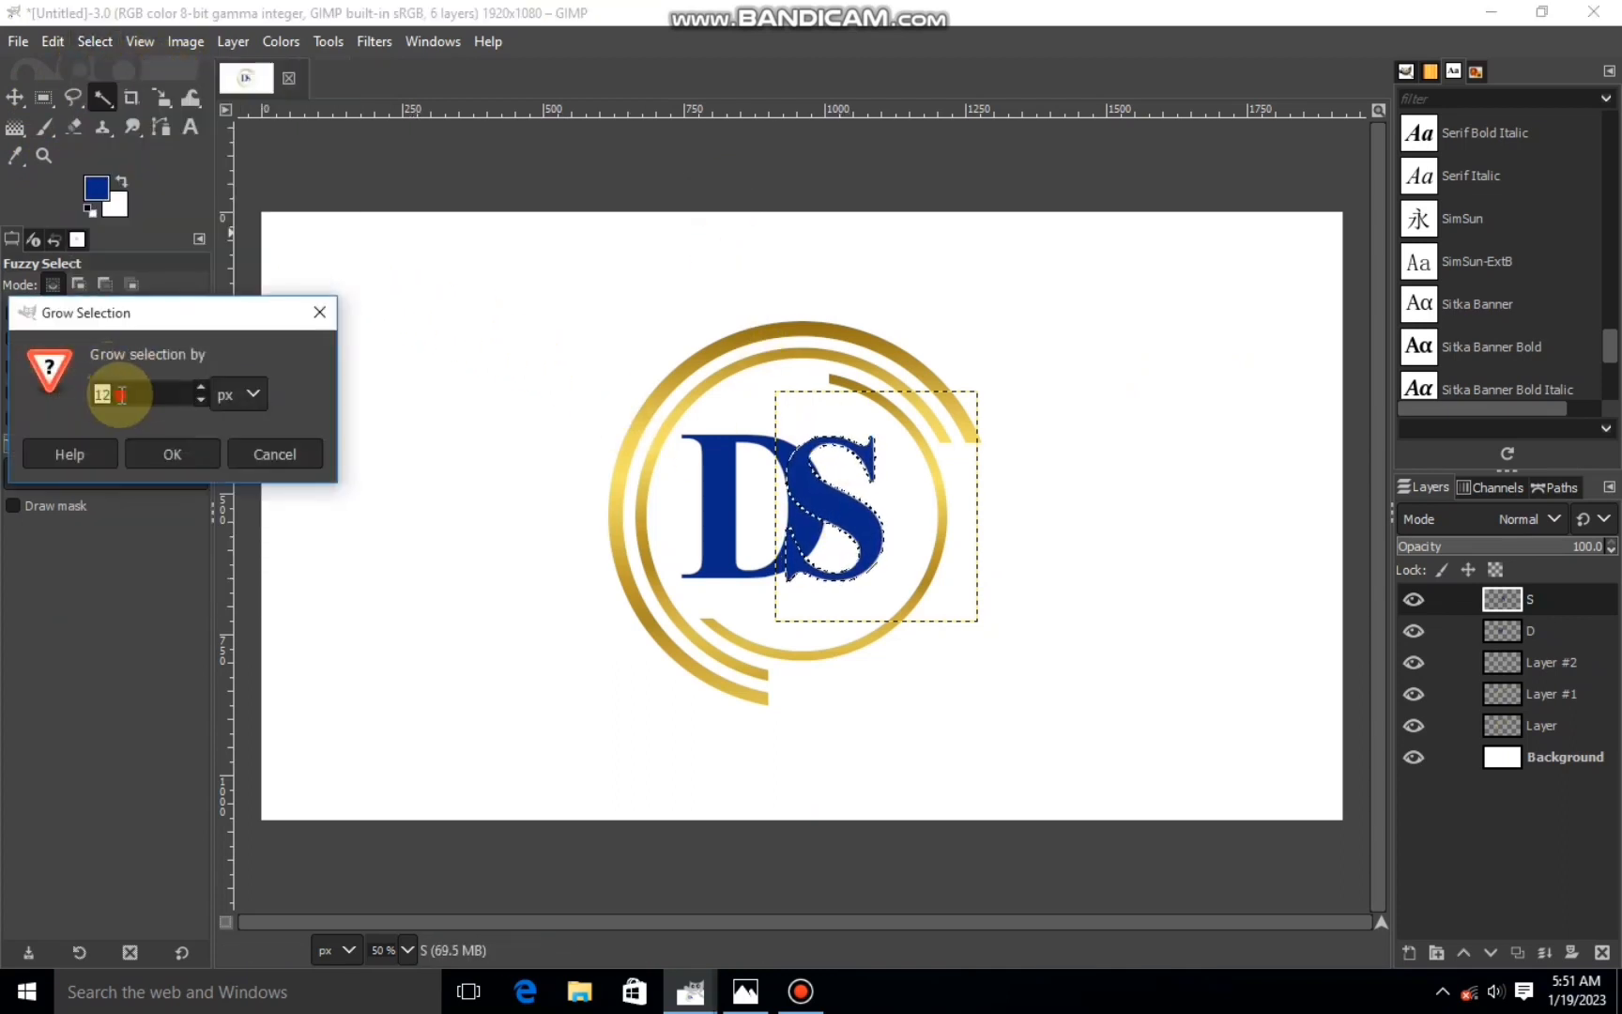
{"action": "type", "text": "8"}
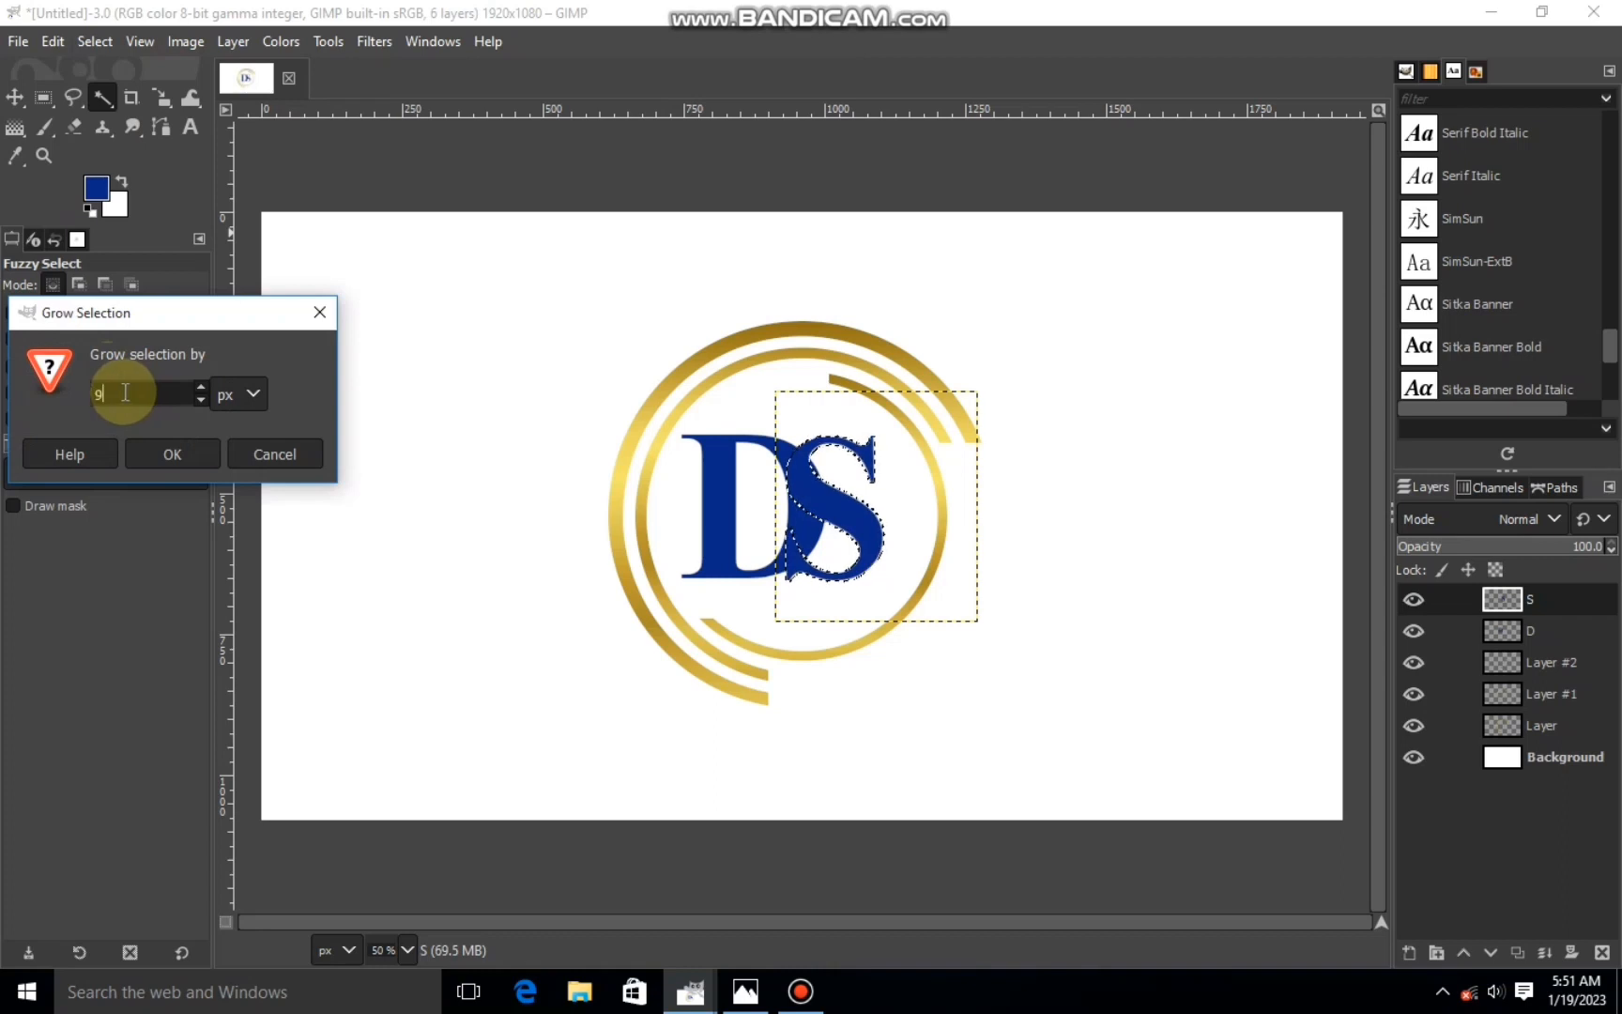
{"action": "left_click", "coordinate": [189, 460]}
- Cut the grown S outline out of the D layer and clear the selection
{"action": "key", "text": "Page_Down"}
{"action": "right_click", "coordinate": [733, 506]}
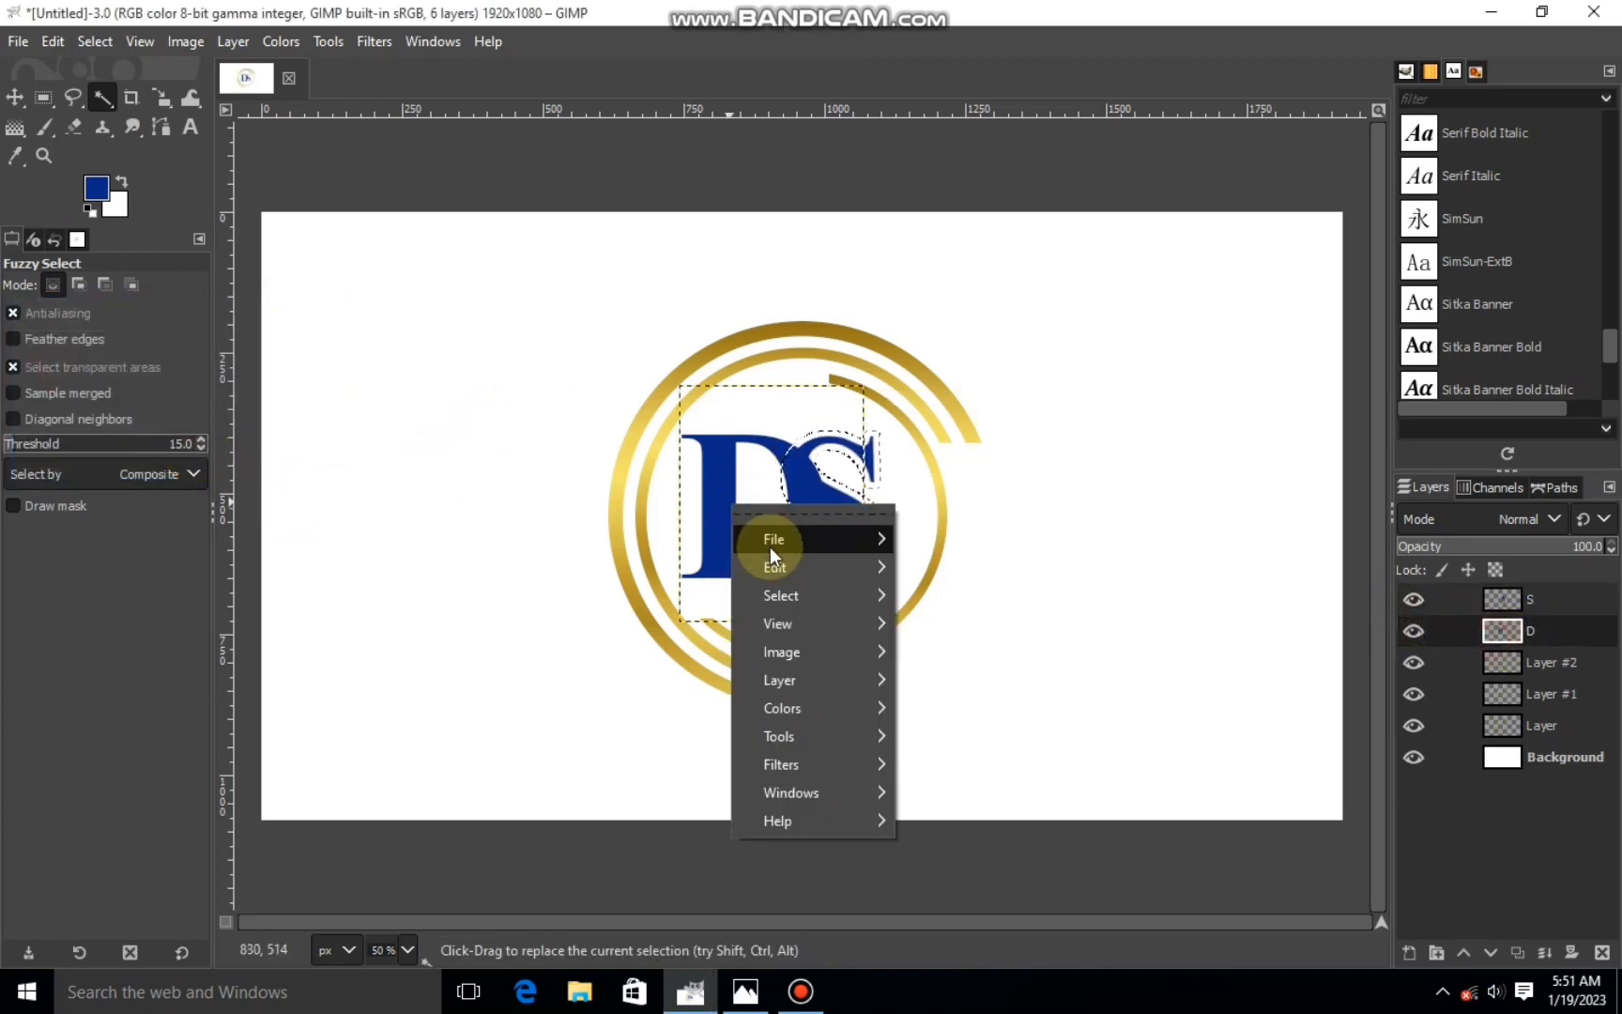
{"action": "mouse_move", "coordinate": [799, 568]}
{"action": "left_click", "coordinate": [985, 379]}
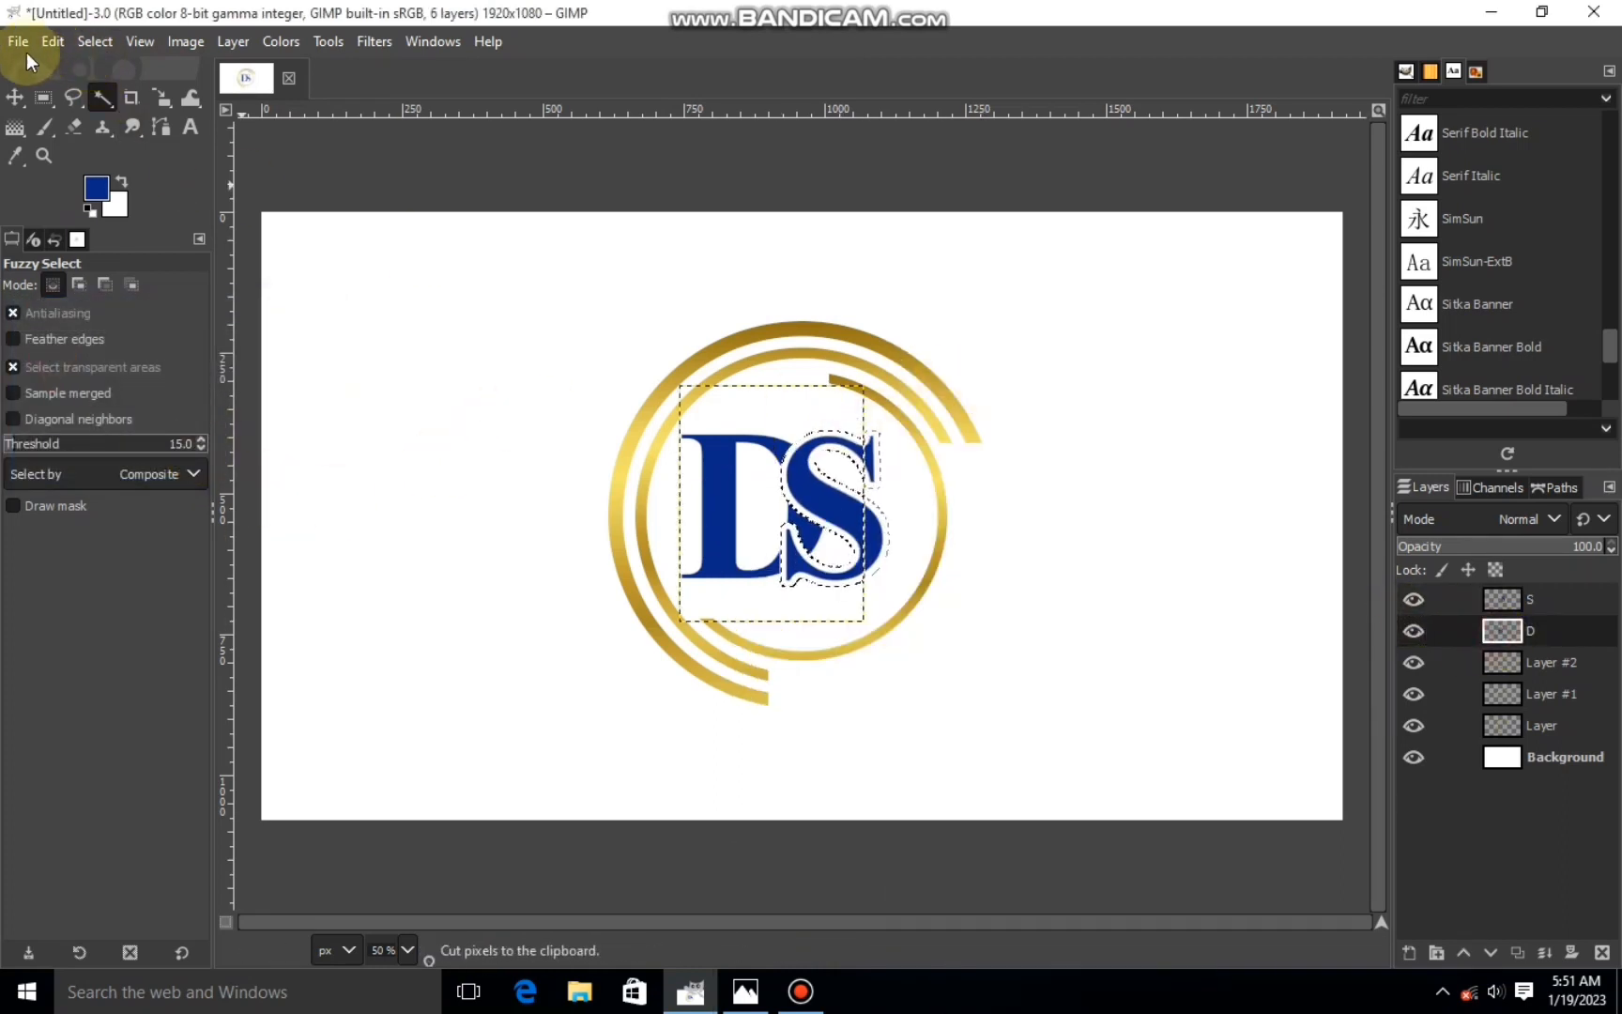
{"action": "left_click", "coordinate": [94, 42]}
{"action": "left_click", "coordinate": [113, 109]}
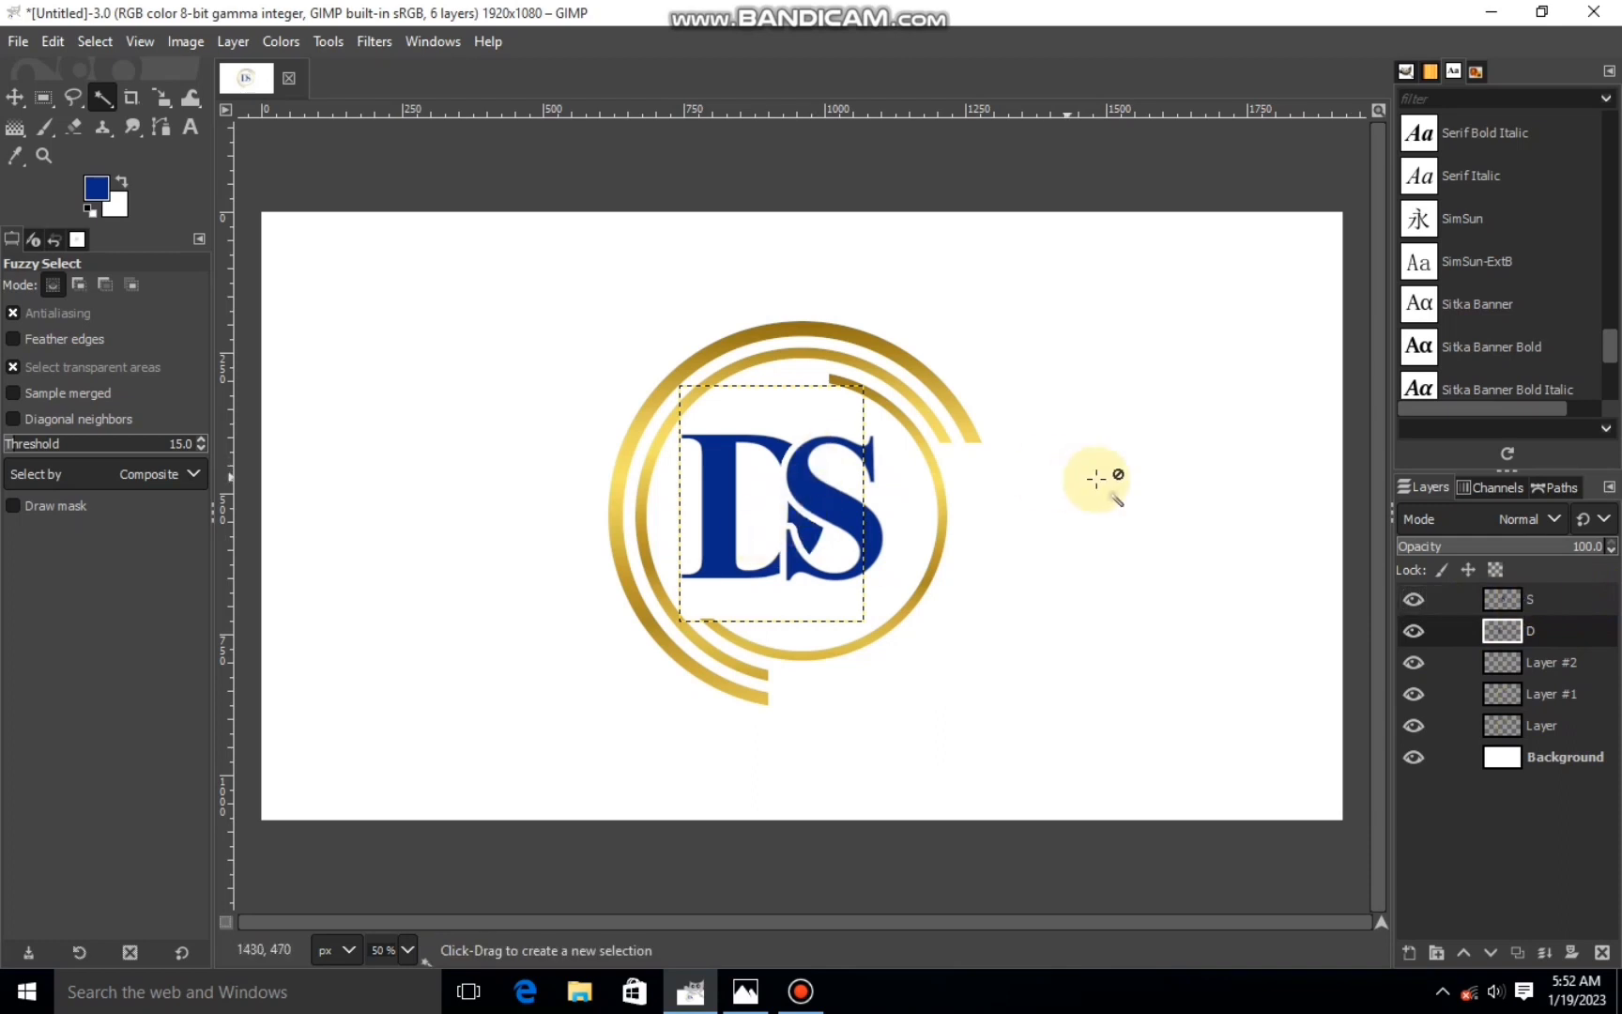
- Select both separated blue parts of the letter D with Select by Color
{"action": "left_click", "coordinate": [704, 479]}
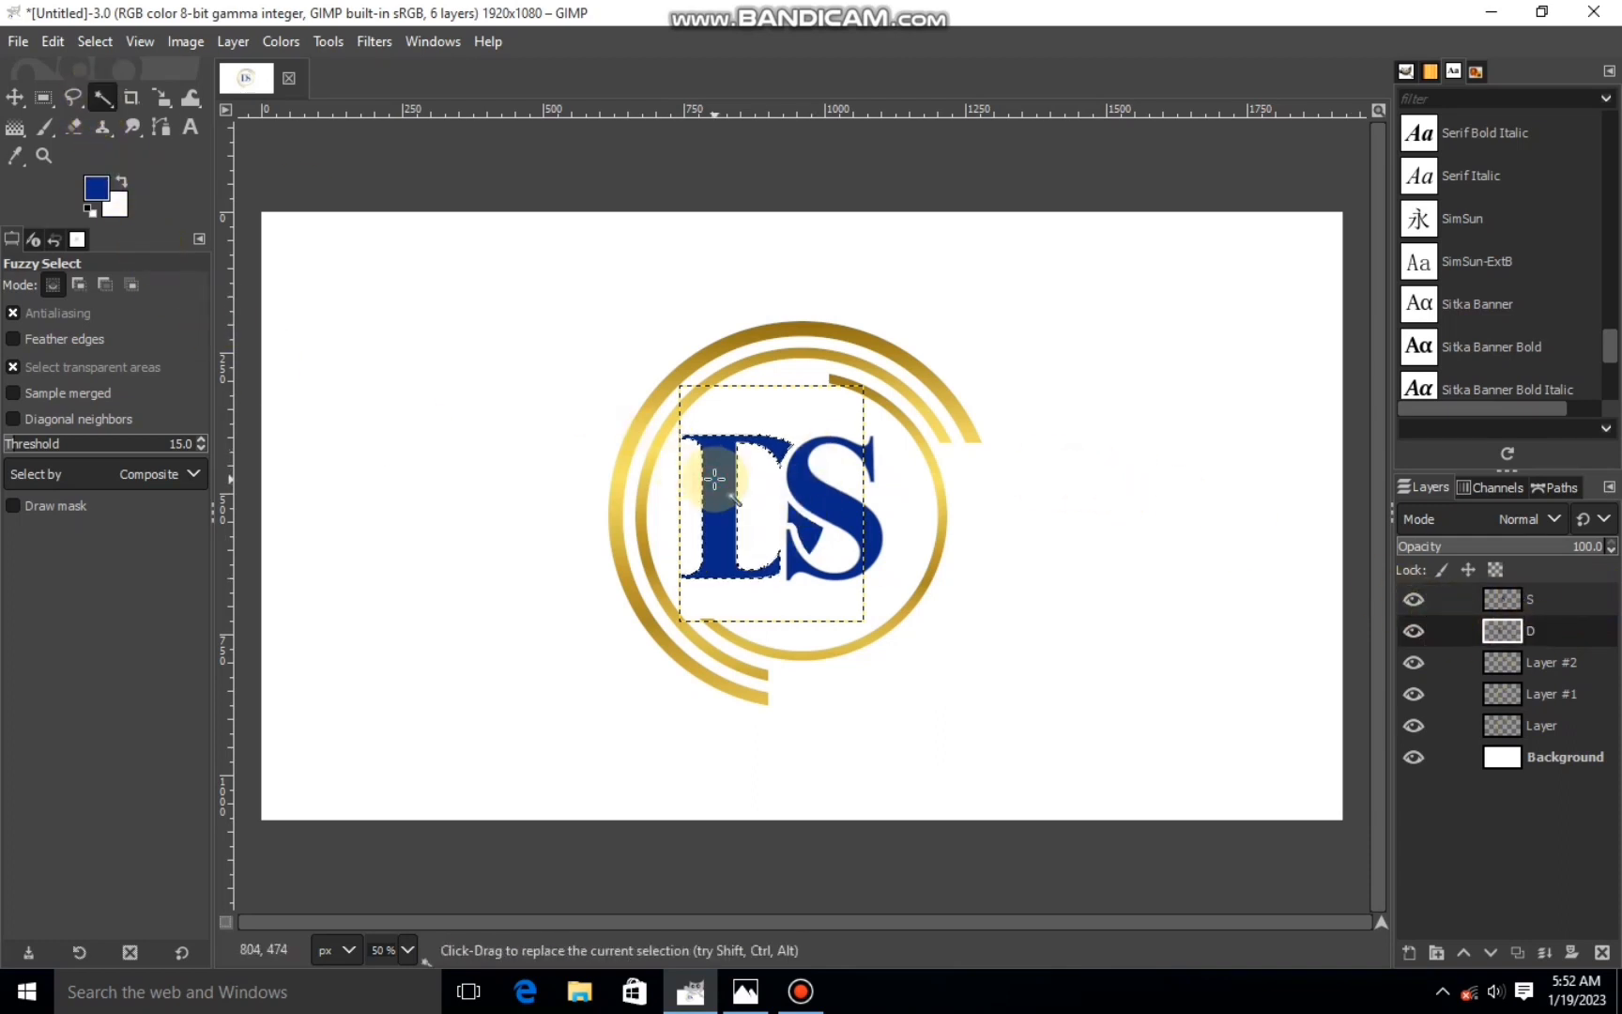
{"action": "left_click", "coordinate": [72, 98]}
{"action": "right_click", "coordinate": [106, 100]}
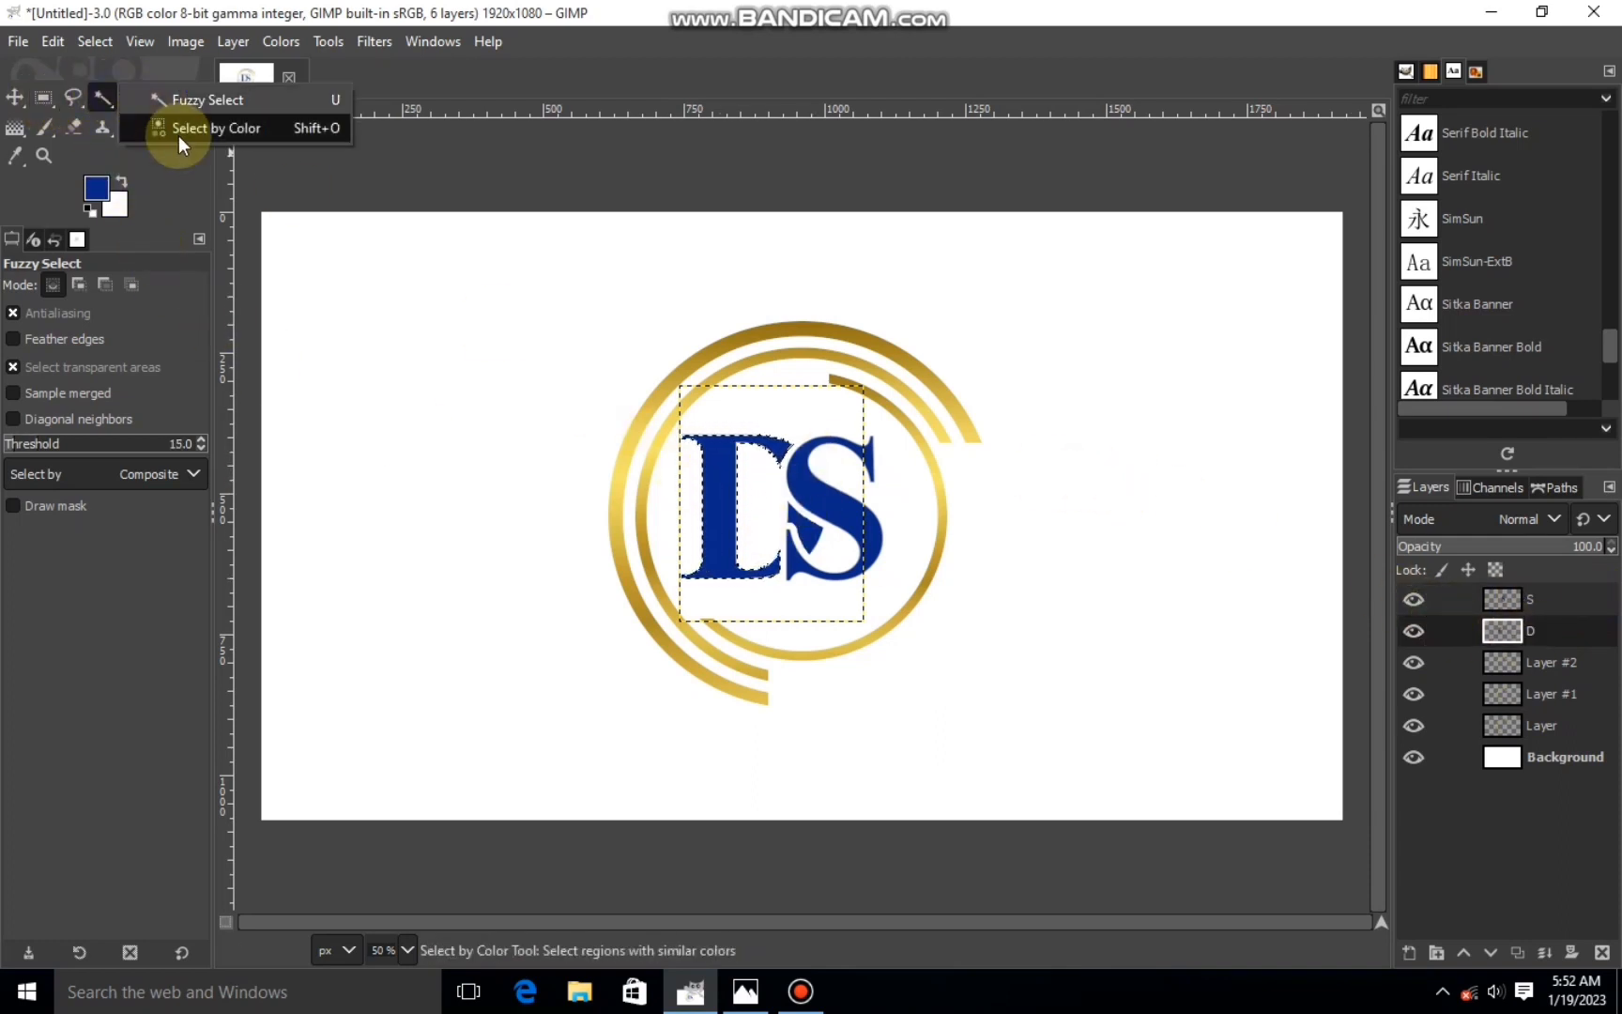
{"action": "left_click", "coordinate": [180, 132]}
{"action": "left_click", "coordinate": [721, 482]}
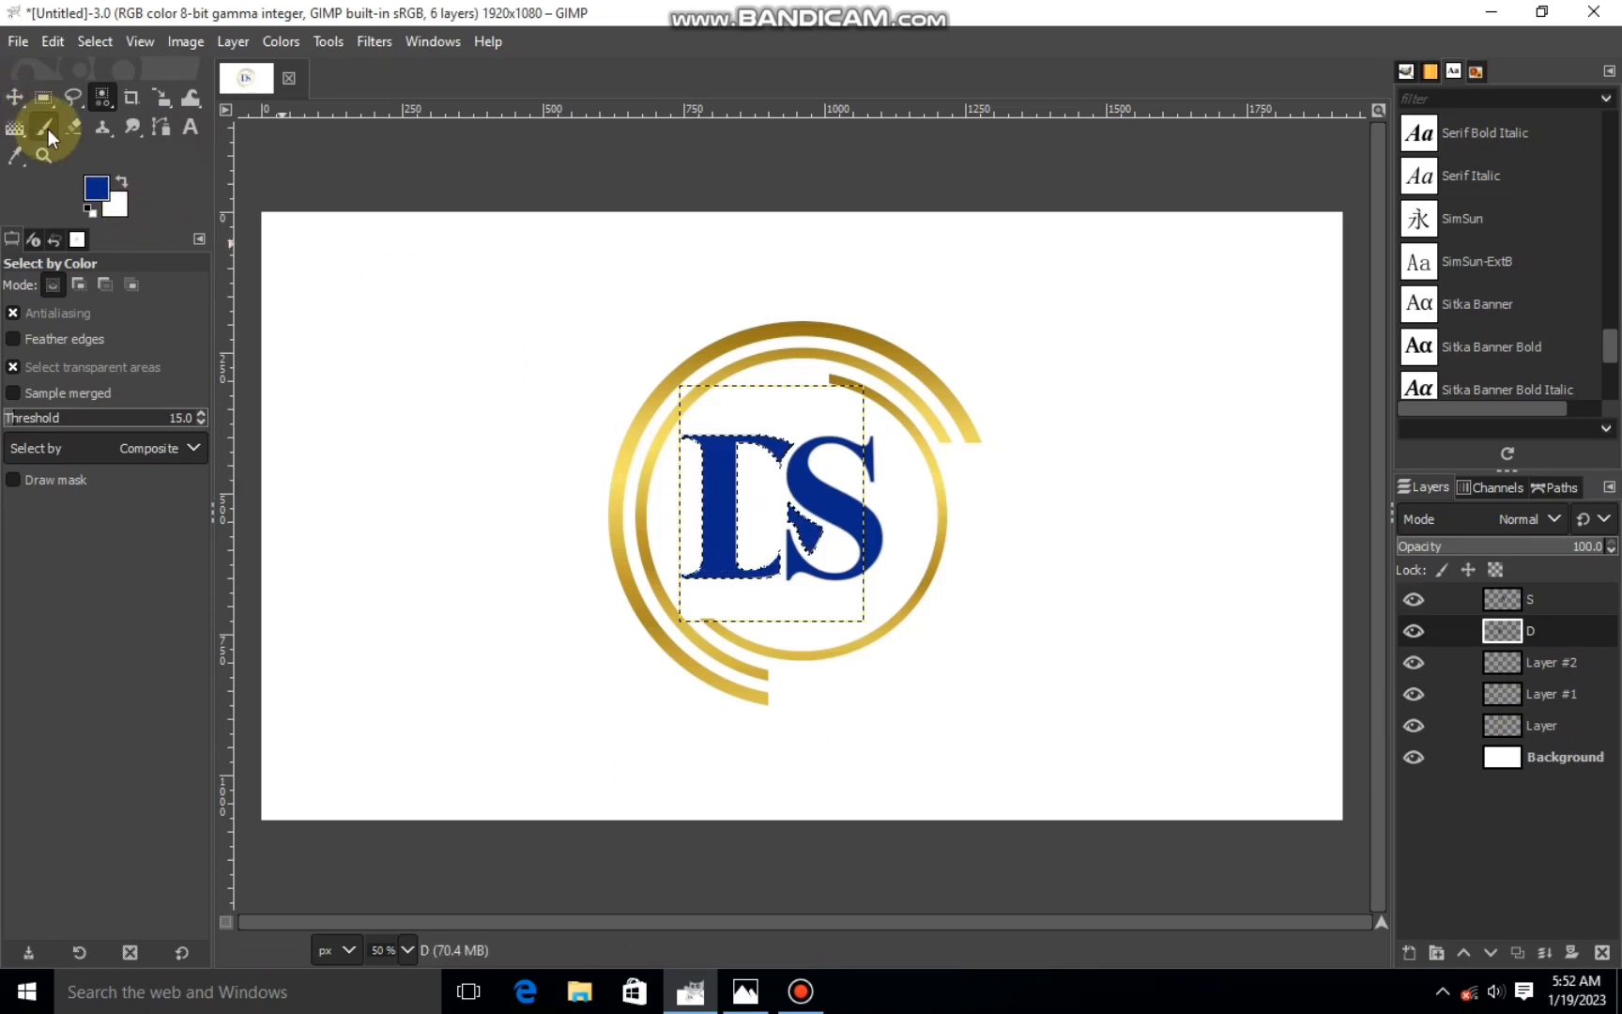
- Fill the selected D with a linear Incandescent gradient running from above the letter to below it, and clear the selection
{"action": "left_click", "coordinate": [15, 127]}
{"action": "left_click", "coordinate": [24, 353]}
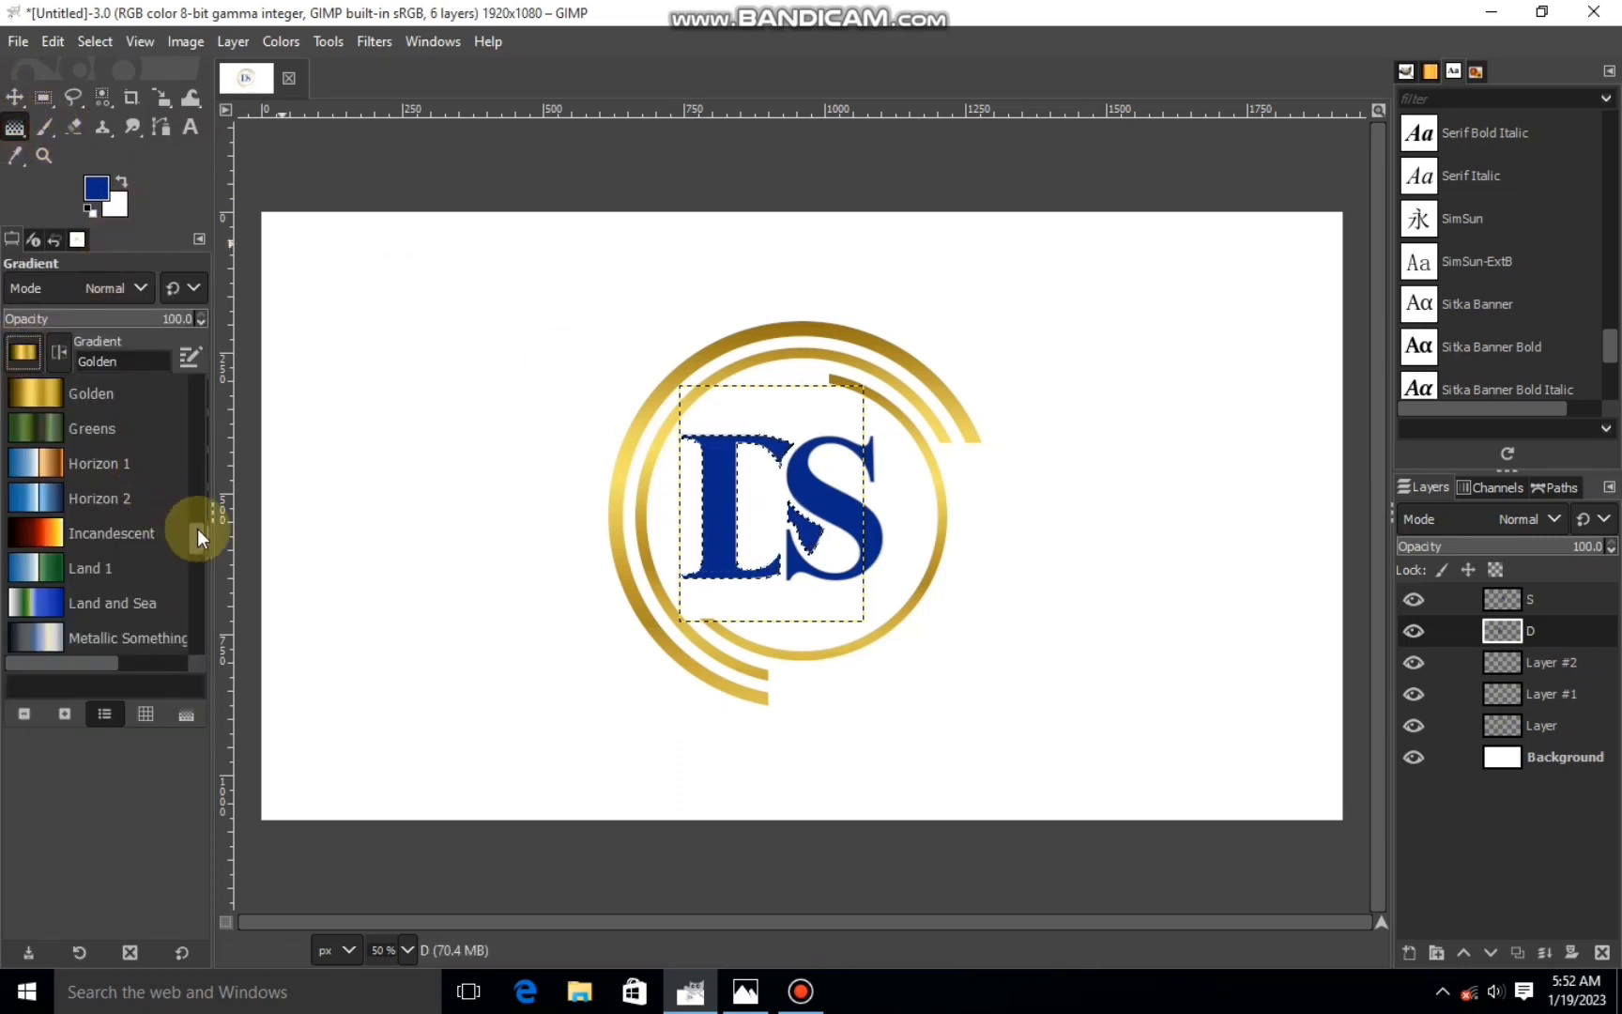
{"action": "left_click", "coordinate": [69, 543]}
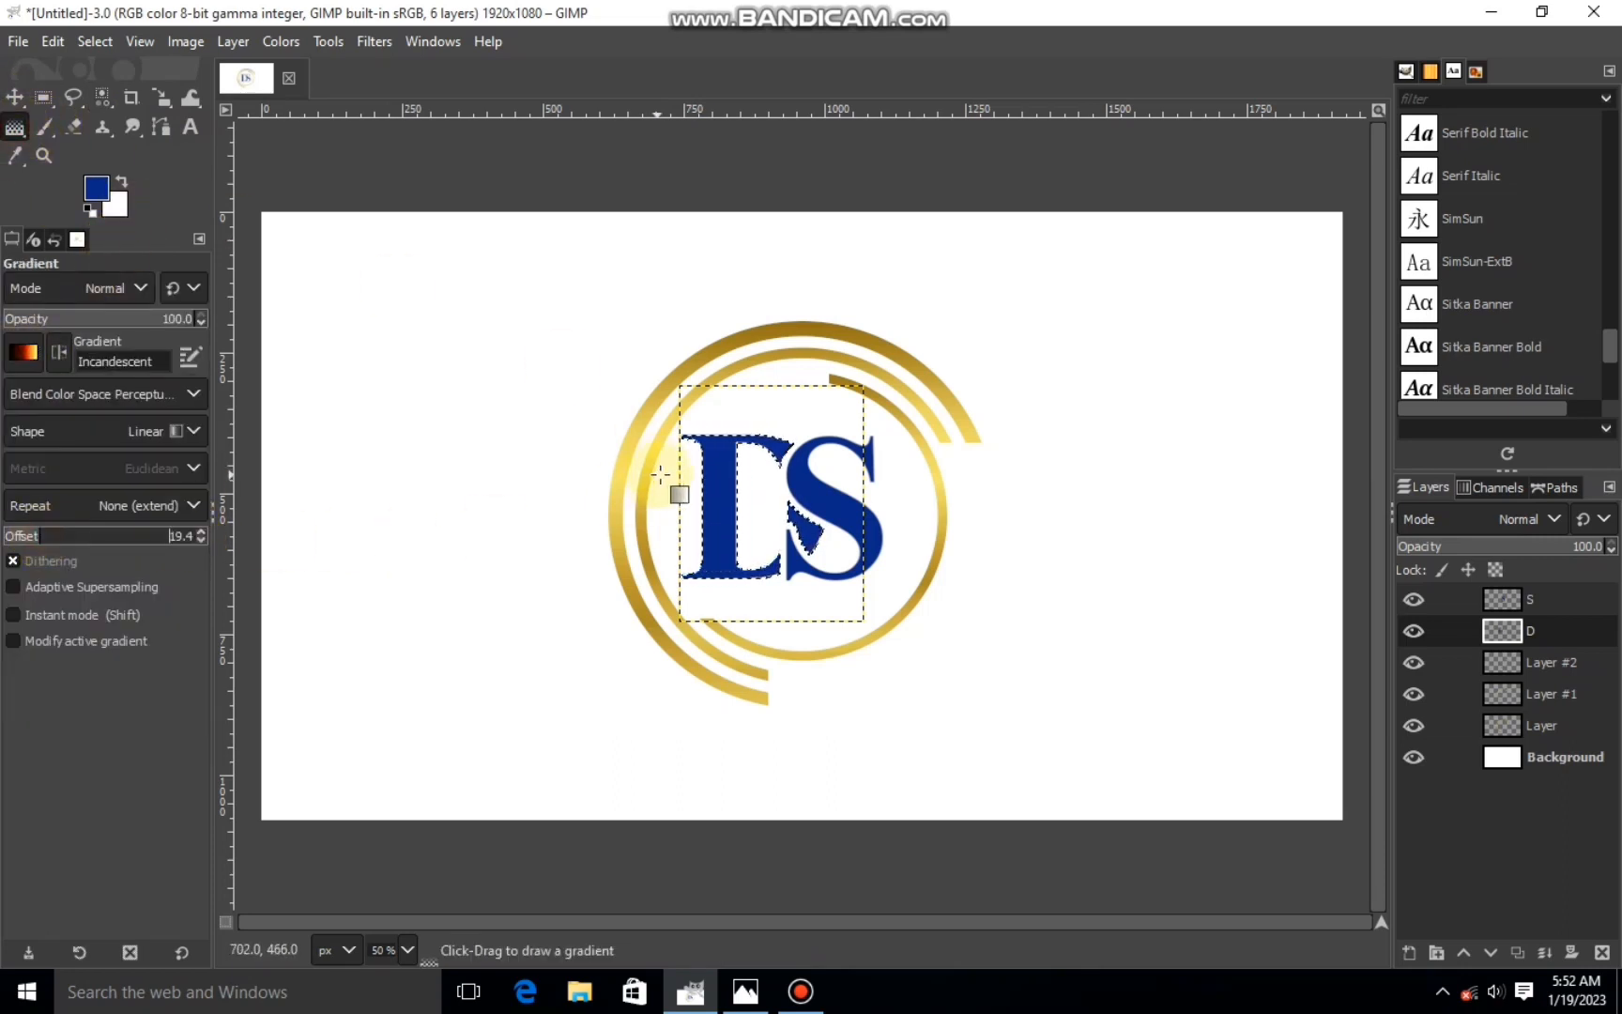
{"action": "left_click_drag", "start_coordinate": [719, 430], "coordinate": [729, 627]}
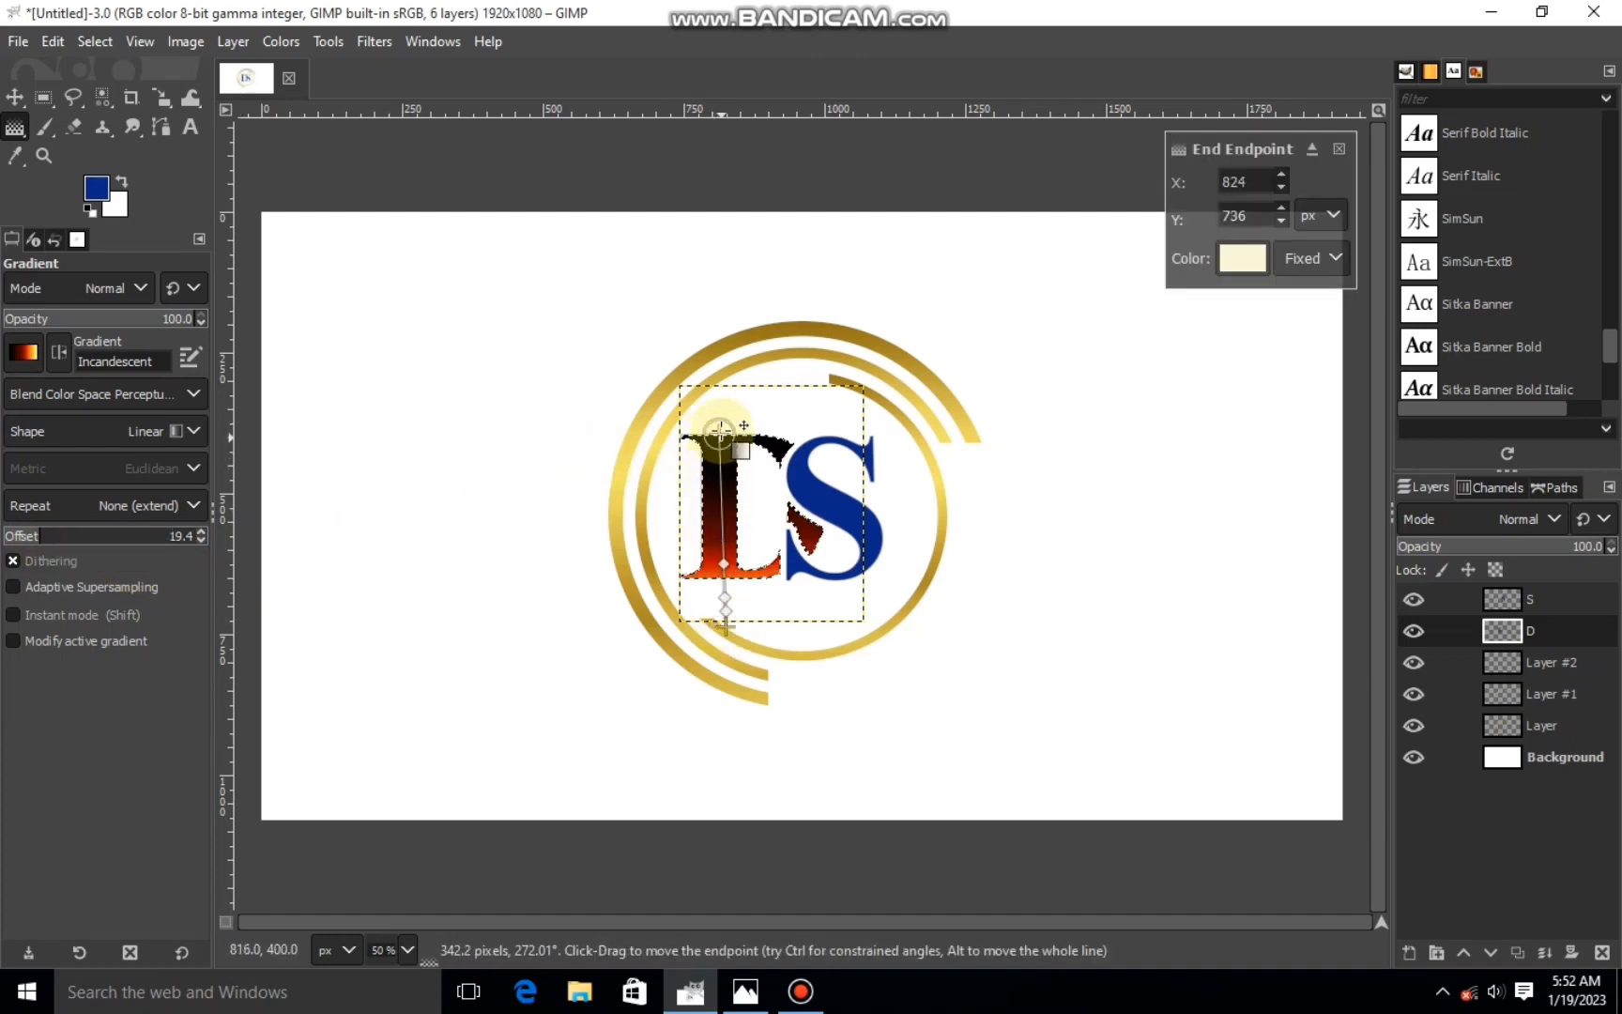
{"action": "left_click", "coordinate": [720, 426]}
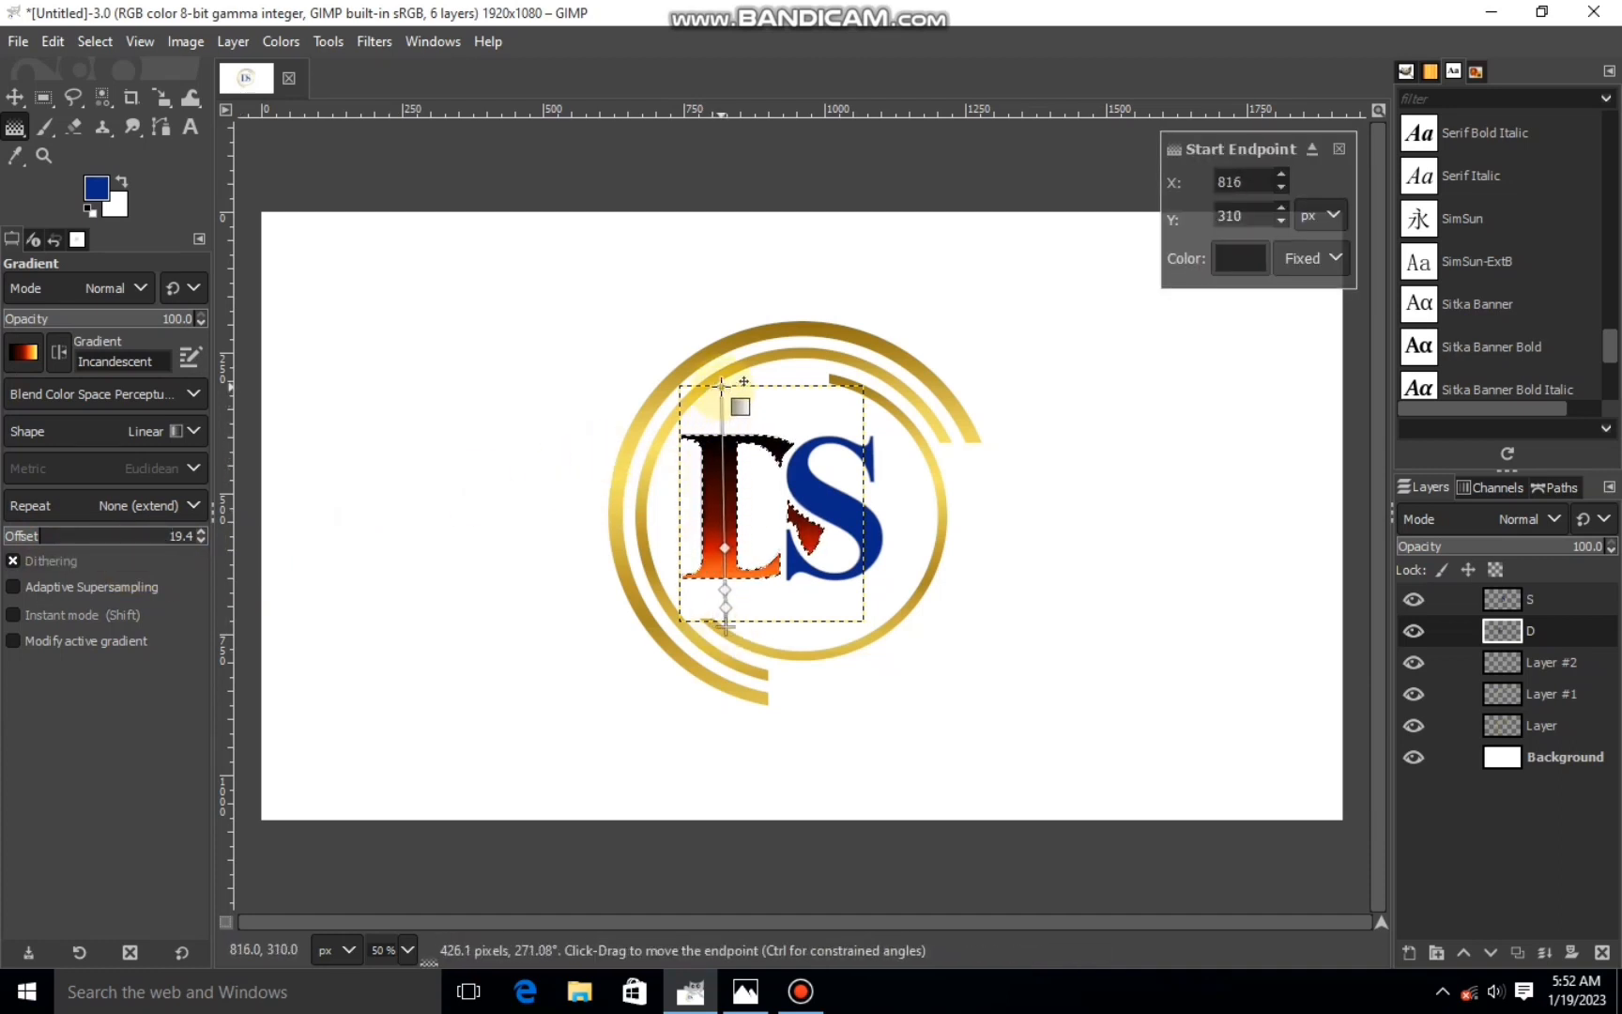
{"action": "left_click", "coordinate": [15, 100]}
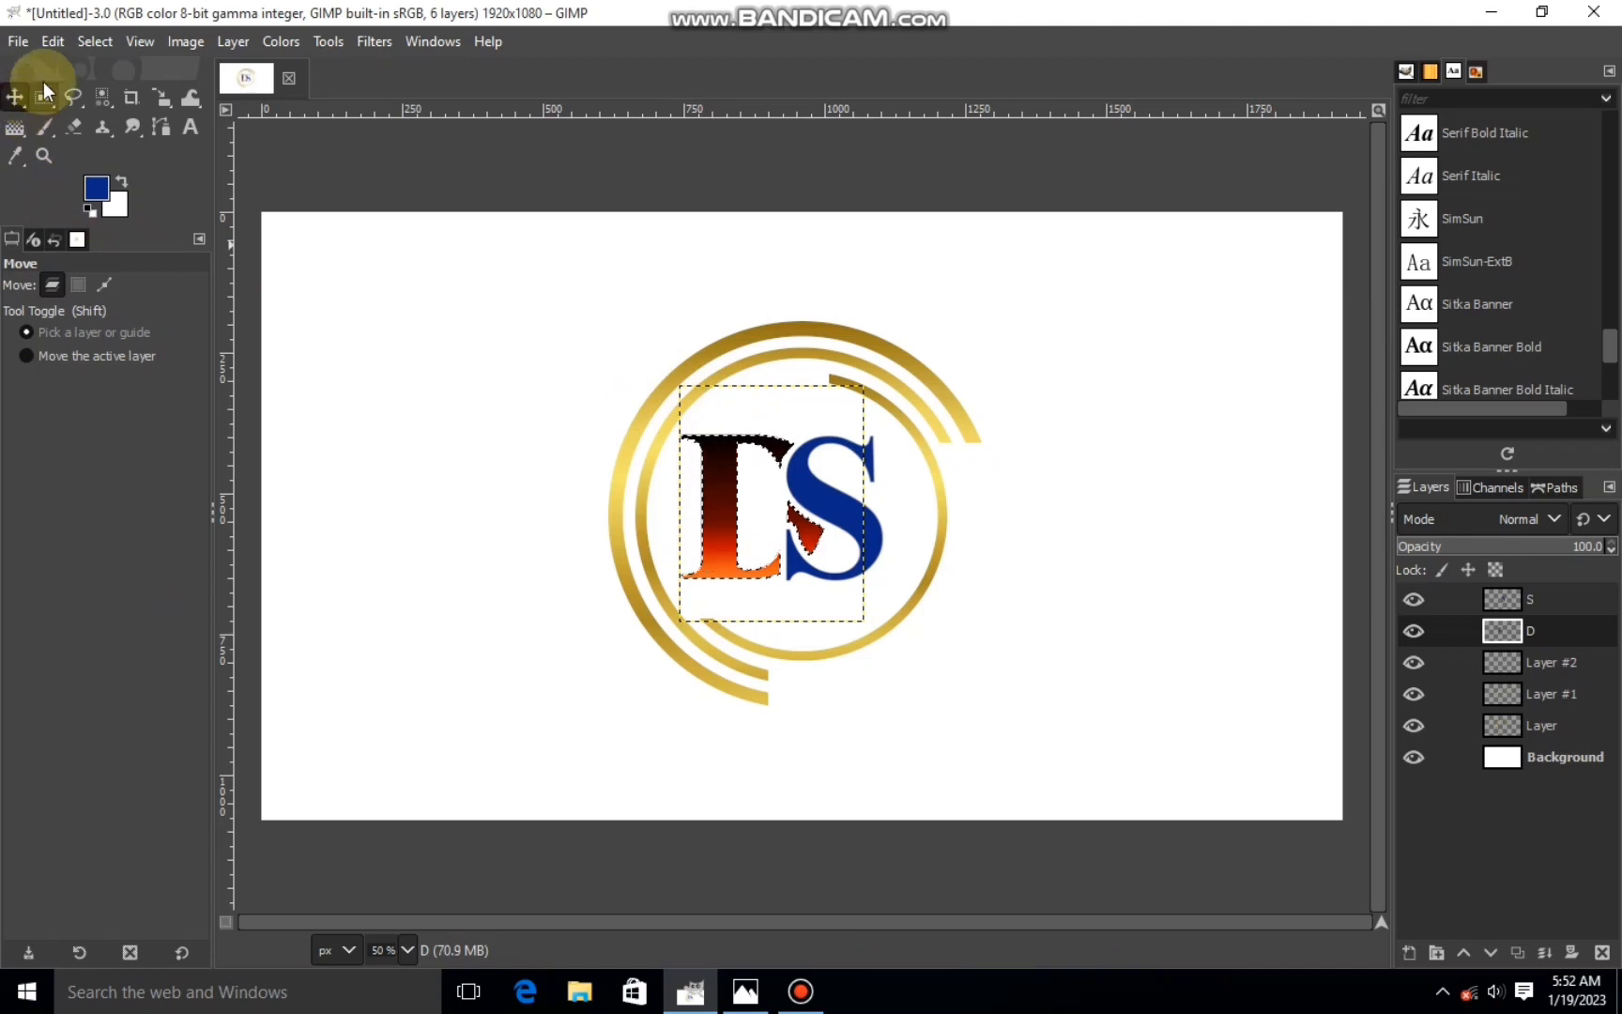
{"action": "left_click", "coordinate": [94, 41]}
{"action": "left_click", "coordinate": [110, 98]}
- Choose the Rounded edge gradient for the Gradient tool
{"action": "left_click", "coordinate": [15, 127]}
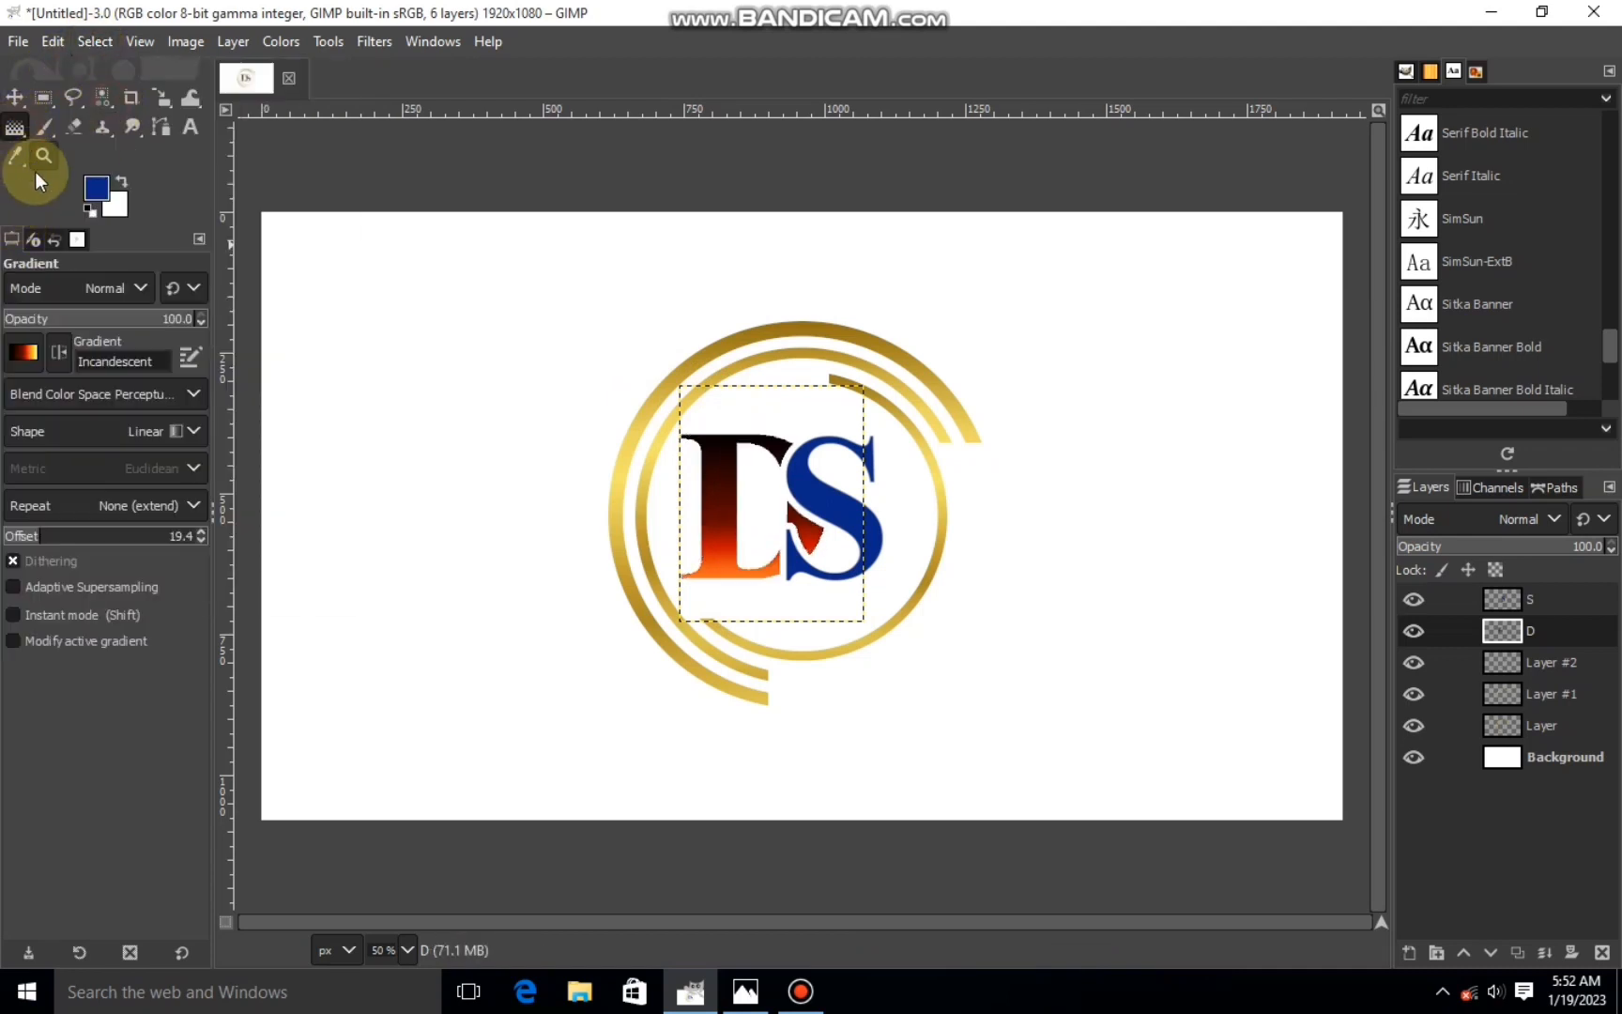
{"action": "left_click", "coordinate": [23, 352]}
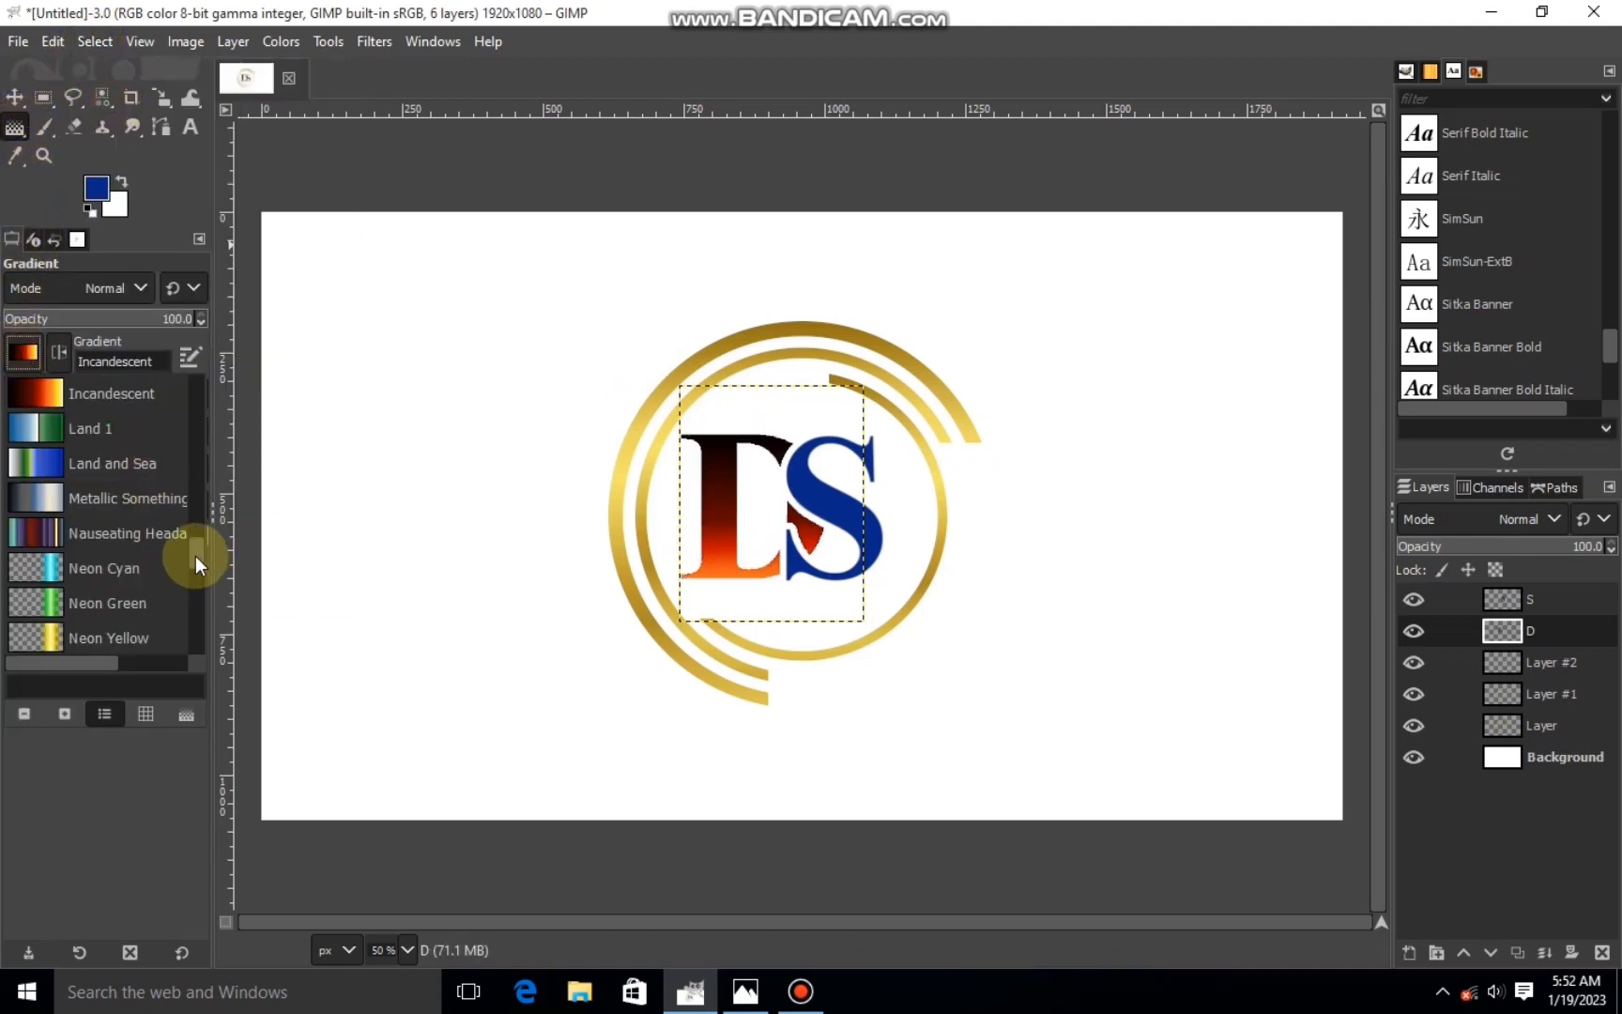
{"action": "scroll", "coordinate": [195, 556], "scroll_direction": "up", "scroll_amount": 3}
{"action": "left_click_drag", "start_coordinate": [198, 553], "coordinate": [184, 590]}
{"action": "left_click", "coordinate": [38, 474]}
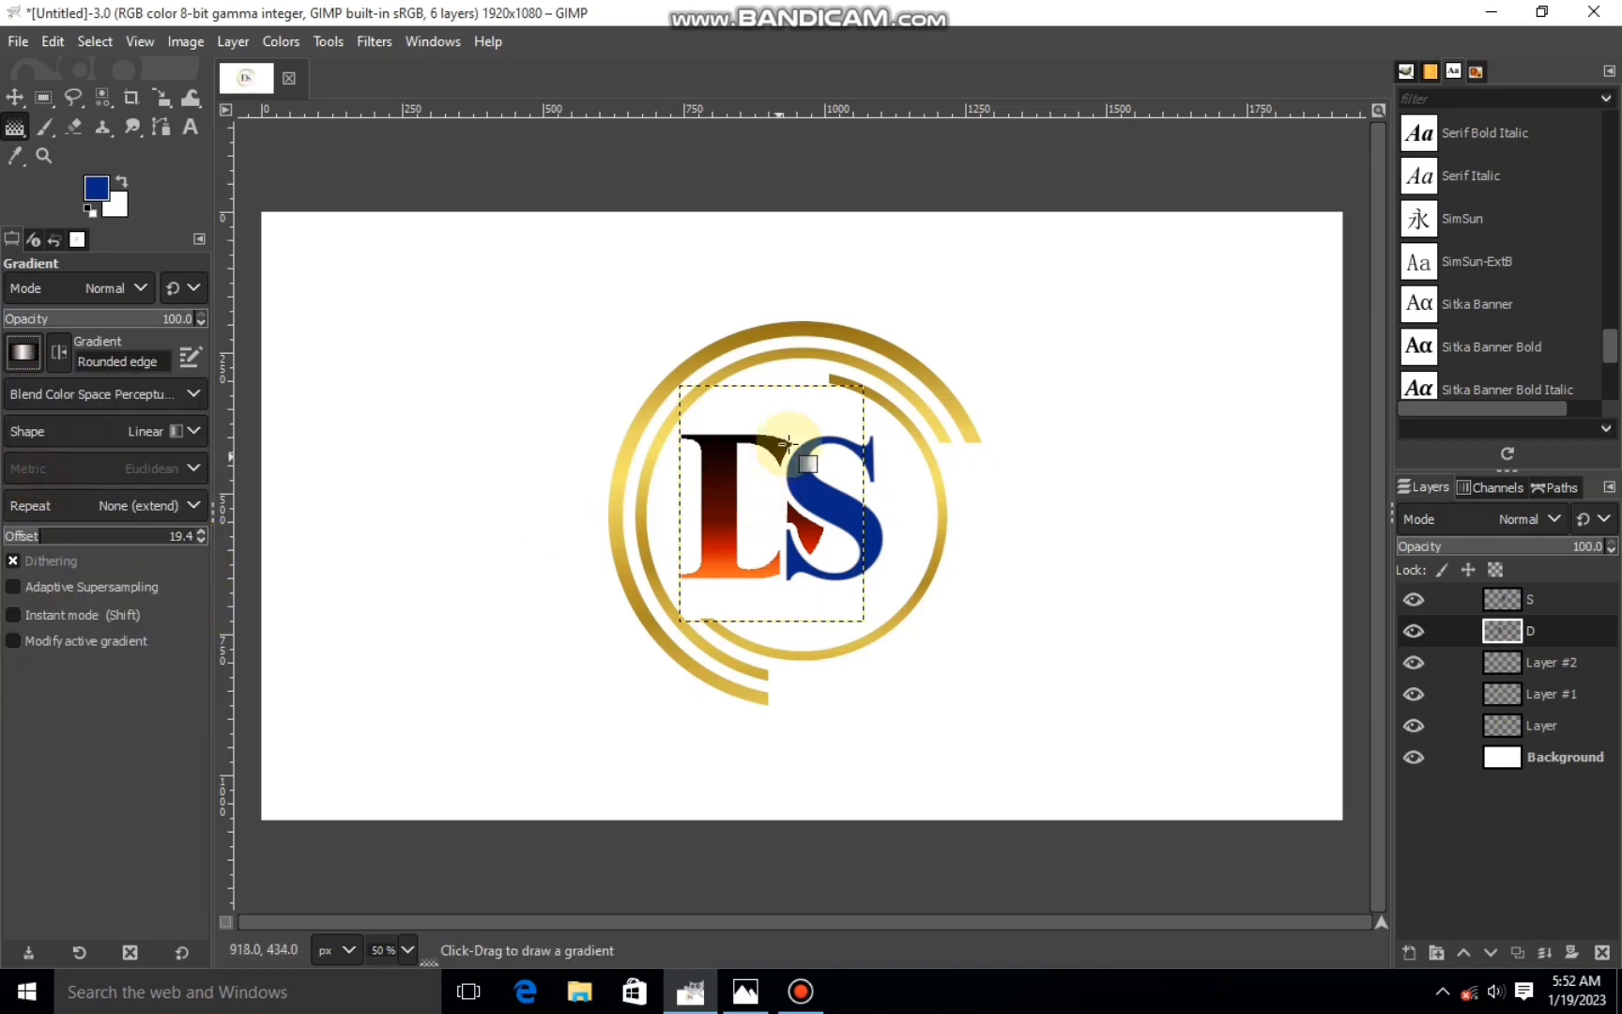
- Select the blue letter S on the S layer with Select by Color
{"action": "left_click", "coordinate": [1521, 606]}
{"action": "left_click", "coordinate": [102, 96]}
{"action": "left_click", "coordinate": [831, 469]}
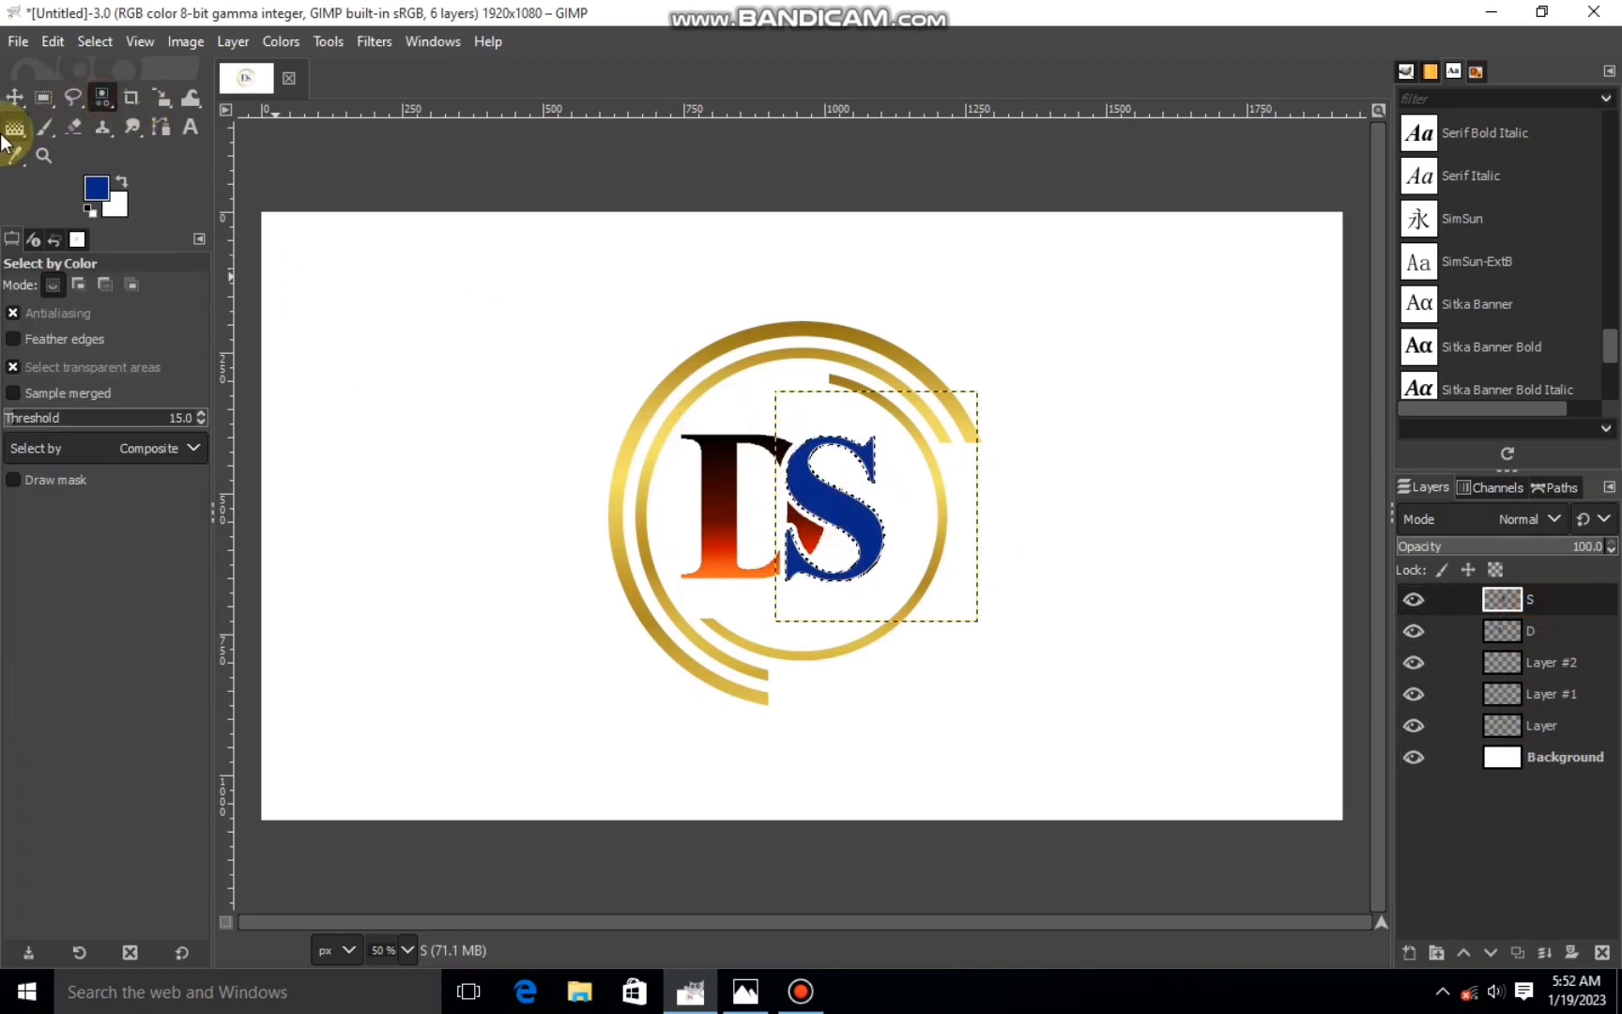
- Fill the selected S with a linear Rounded edge gradient running from above the letter to below it, and clear the selection
{"action": "left_click", "coordinate": [15, 127]}
{"action": "left_click_drag", "start_coordinate": [813, 440], "coordinate": [822, 578]}
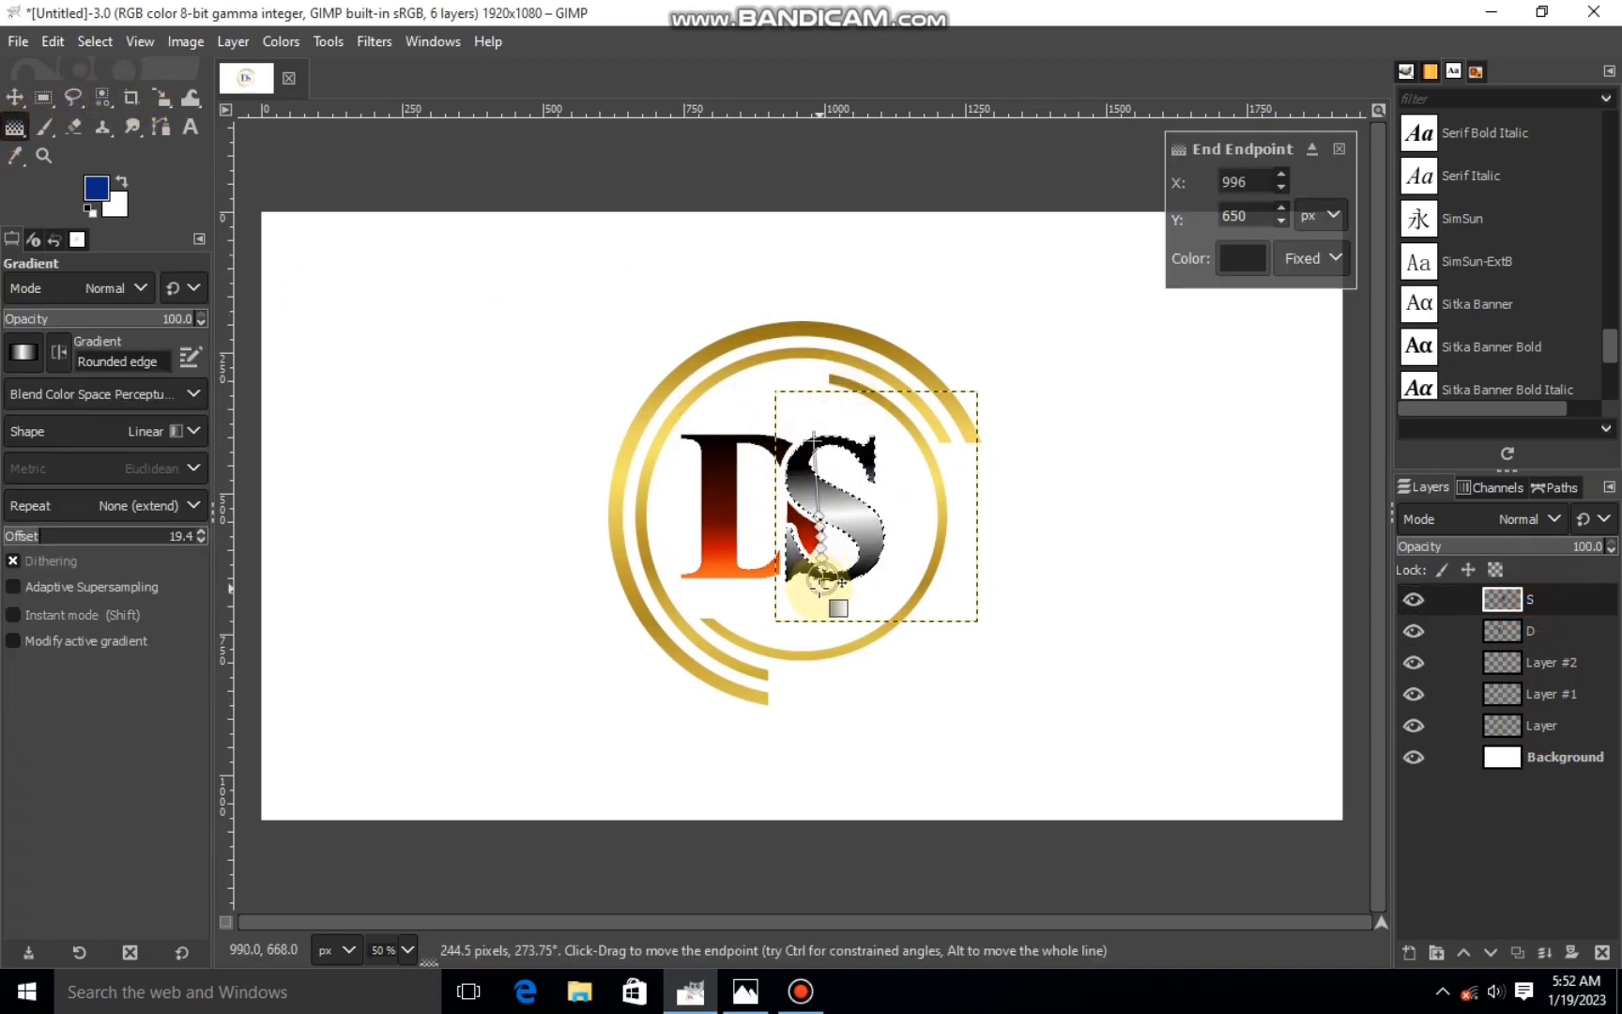
{"action": "left_click_drag", "start_coordinate": [814, 435], "coordinate": [819, 391]}
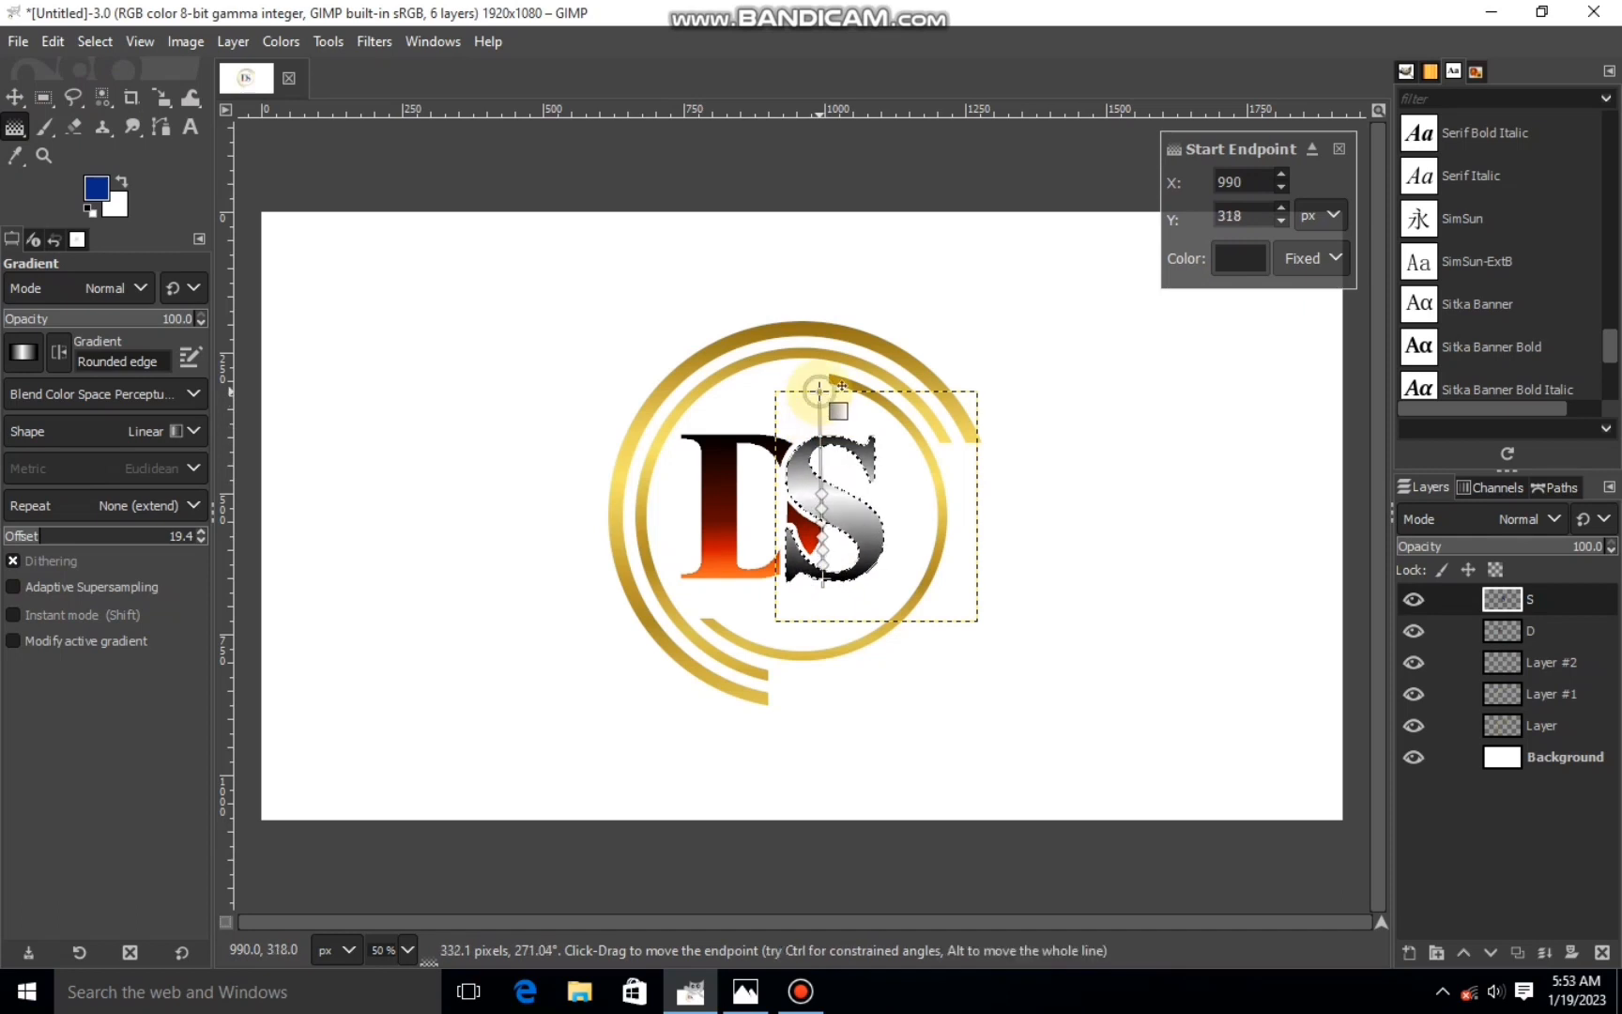
{"action": "left_click_drag", "start_coordinate": [822, 578], "coordinate": [821, 598]}
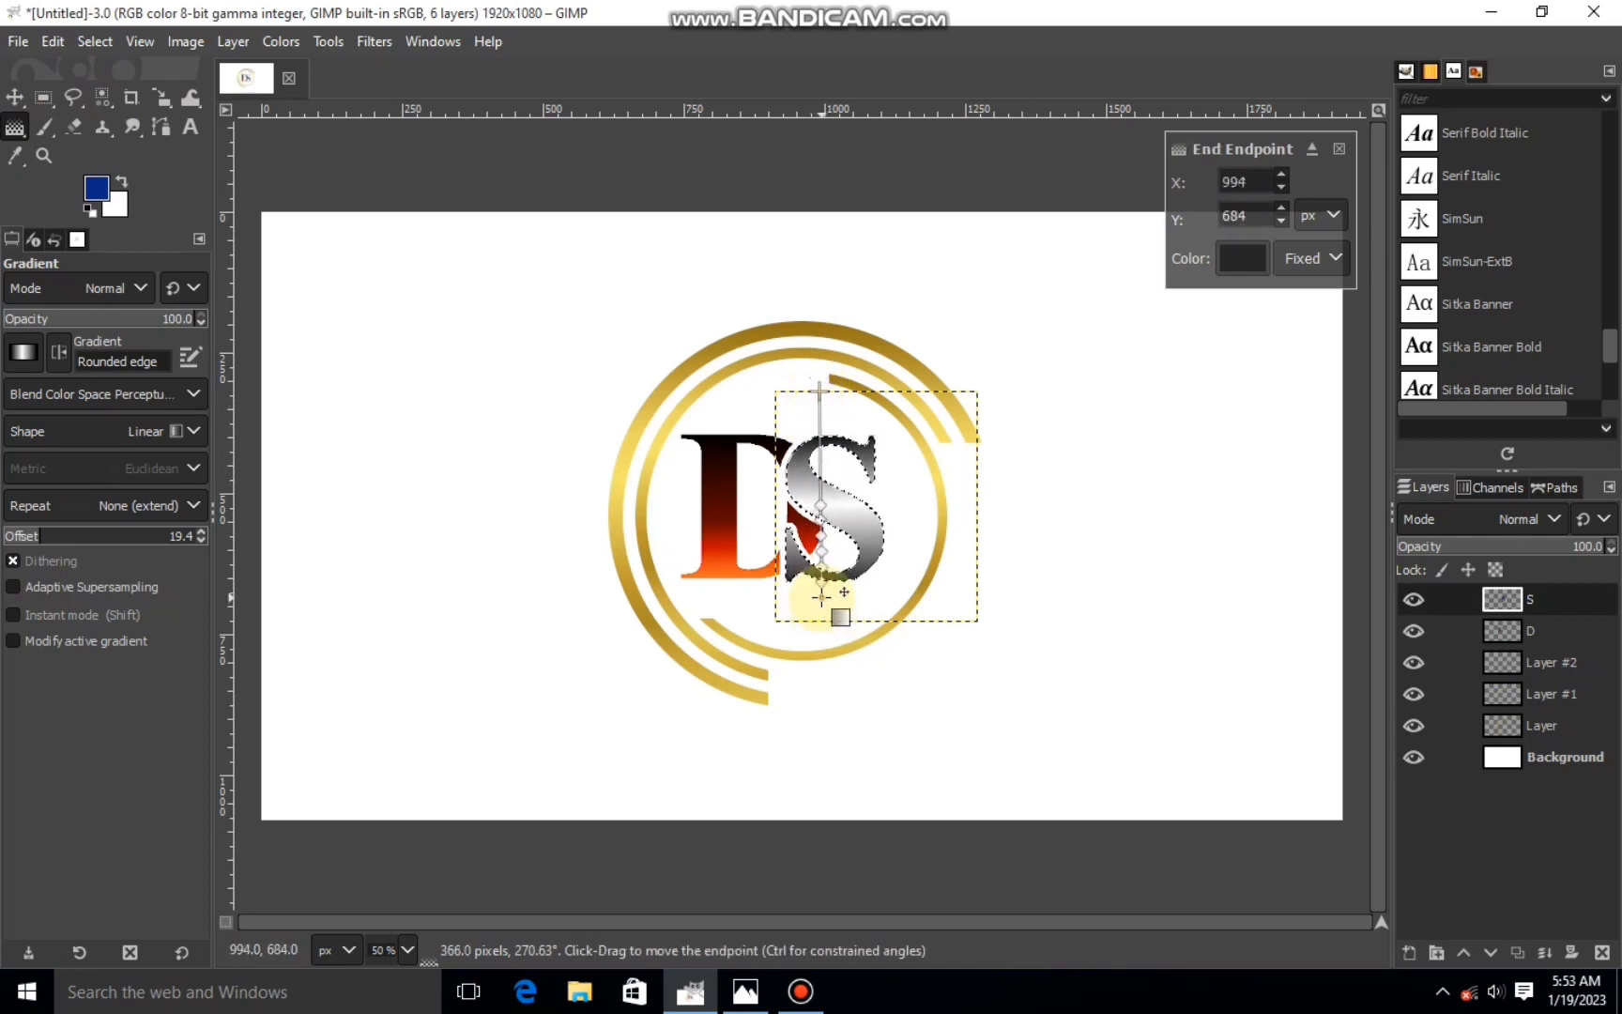
{"action": "left_click", "coordinate": [17, 95]}
{"action": "left_click", "coordinate": [94, 41]}
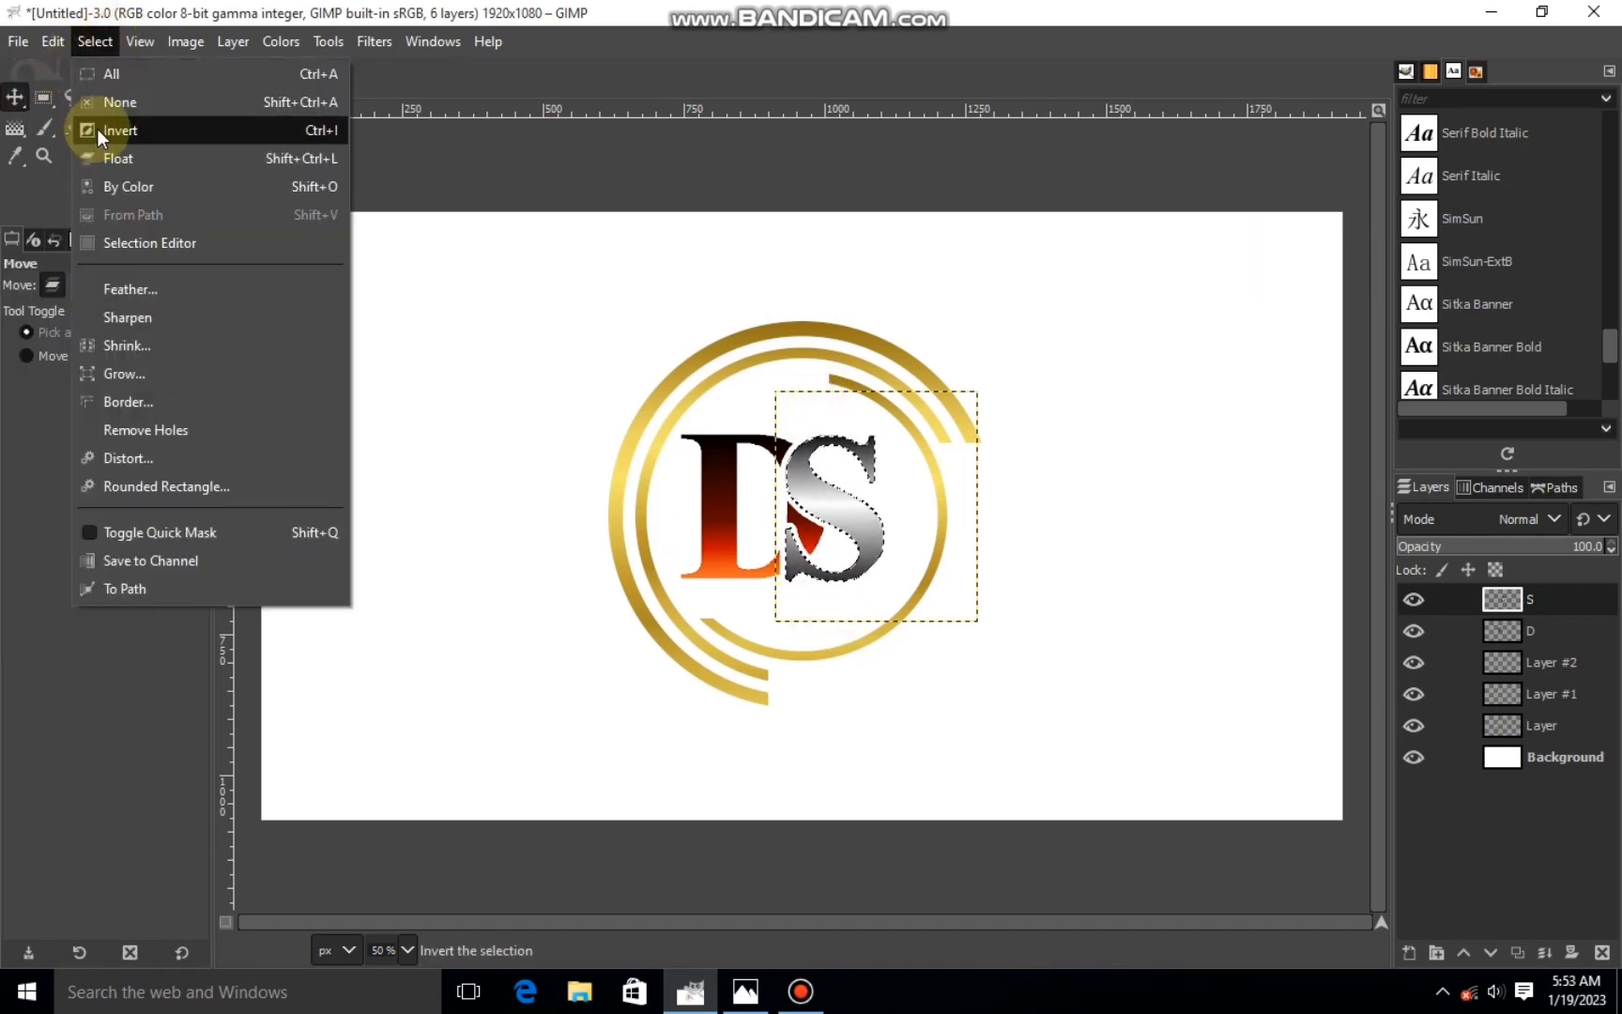
{"action": "left_click", "coordinate": [94, 127]}
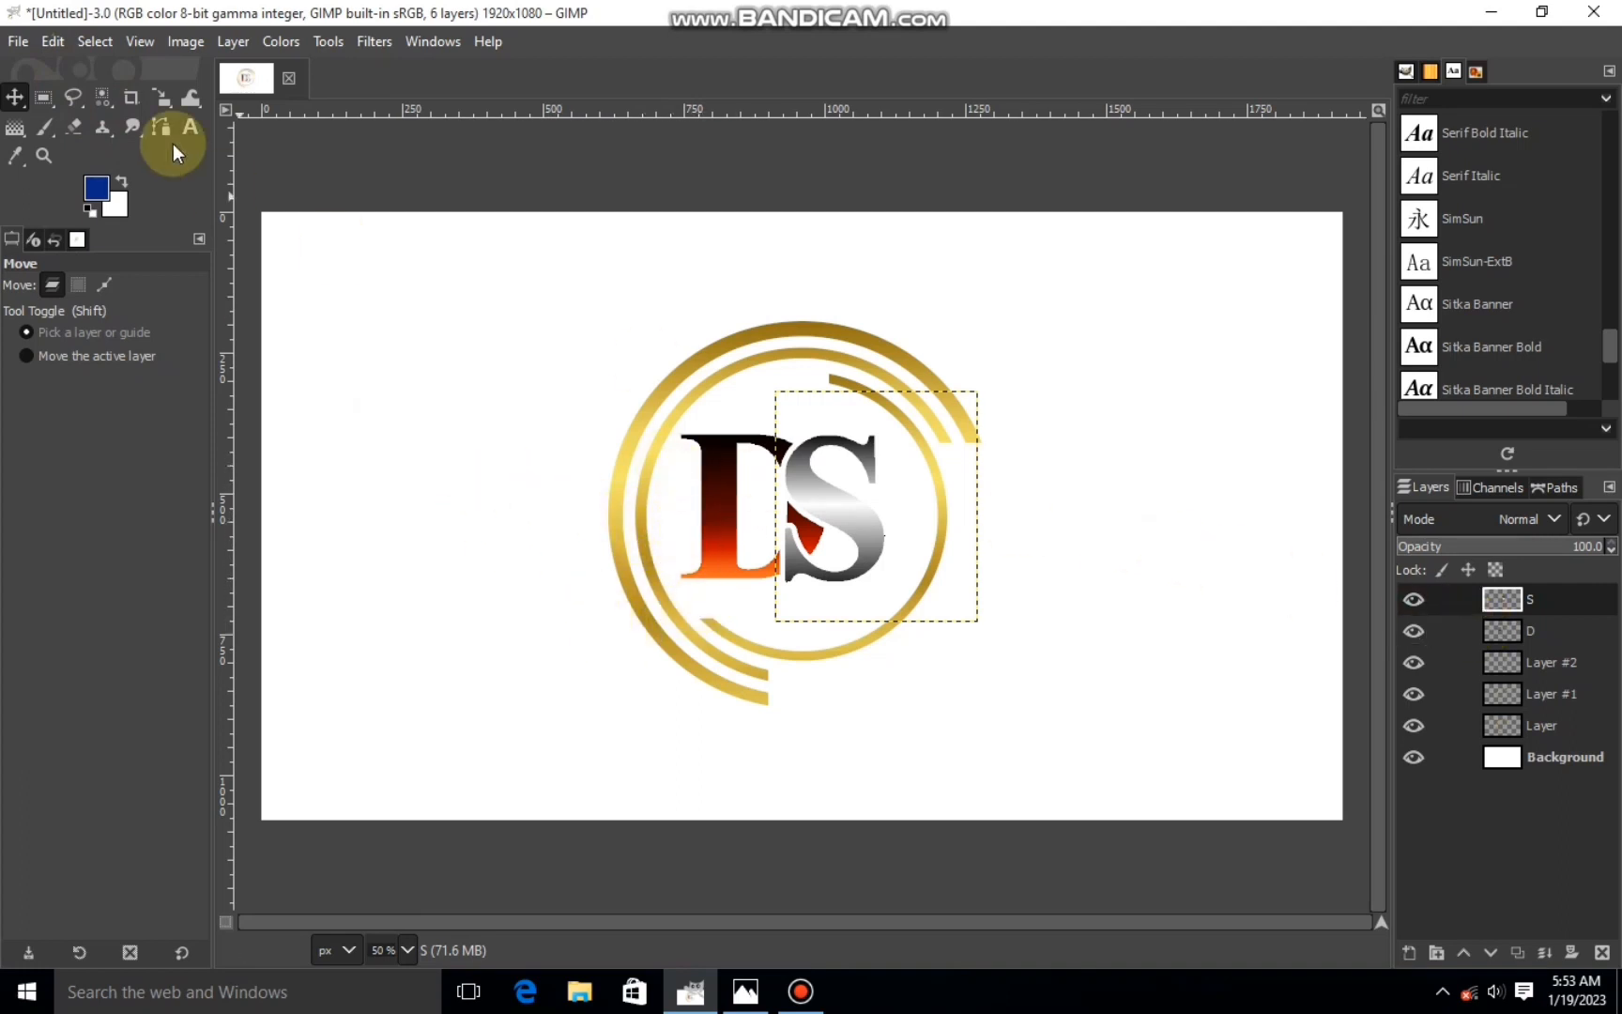
- Merge the S layer down into the D layer and reposition the combined letters centrally inside the rings with Scale at 531 × 421 px
{"action": "right_click", "coordinate": [1532, 595]}
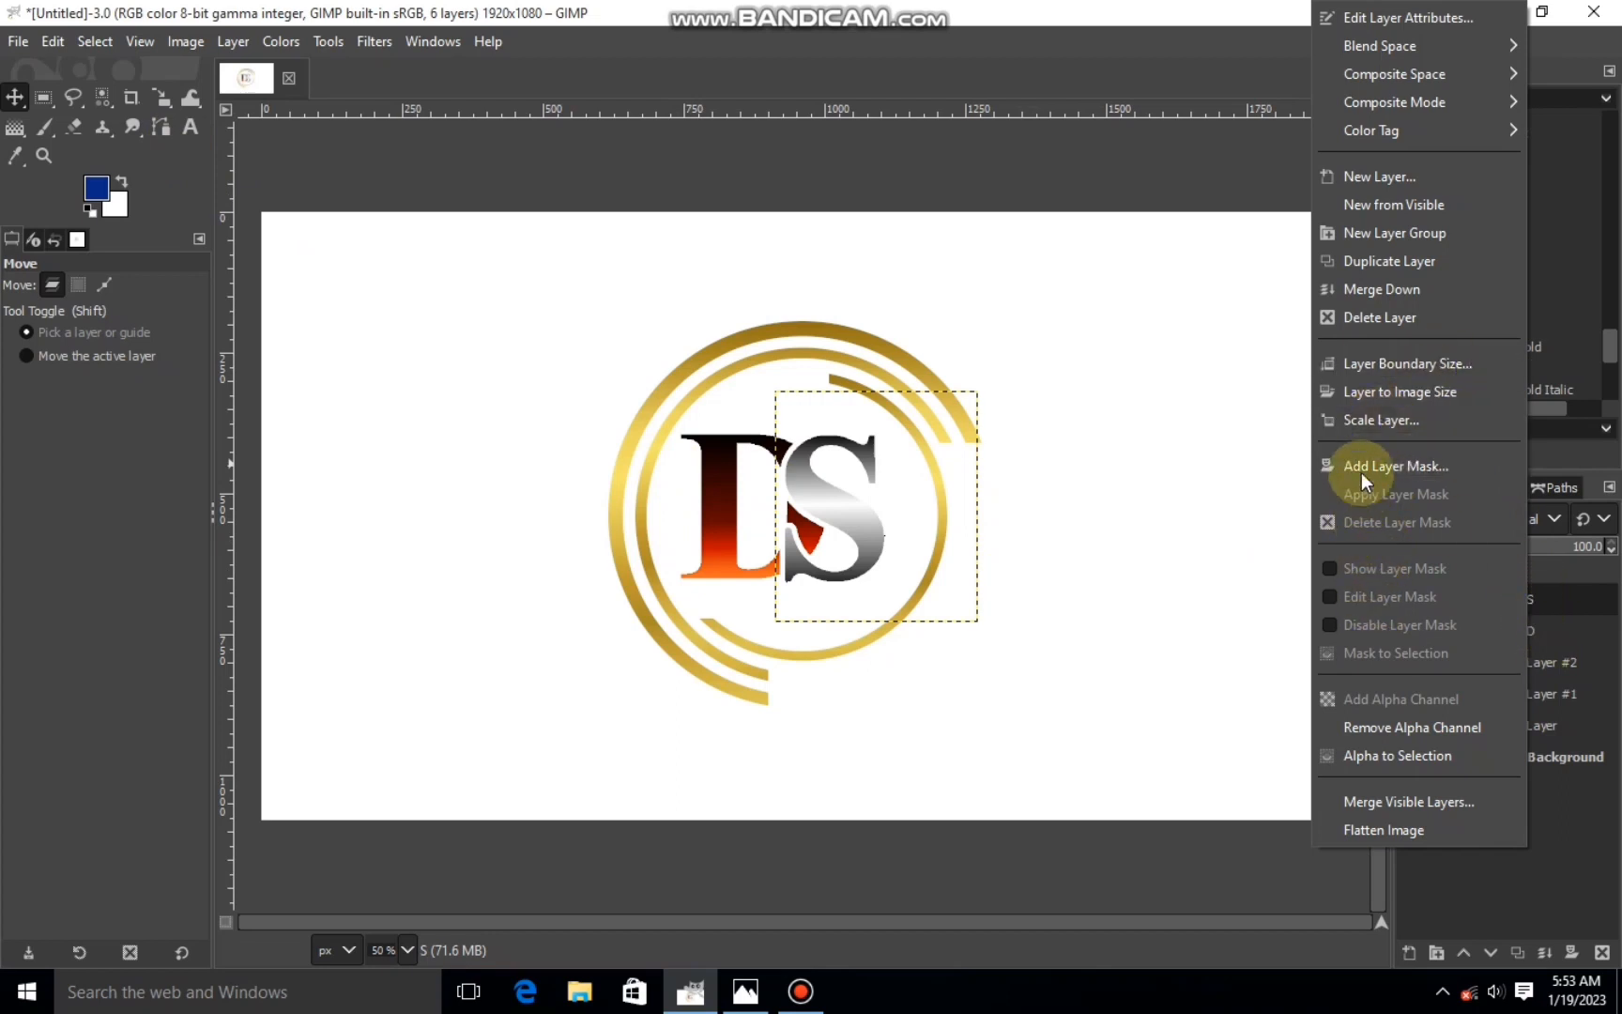
{"action": "left_click", "coordinate": [1360, 291]}
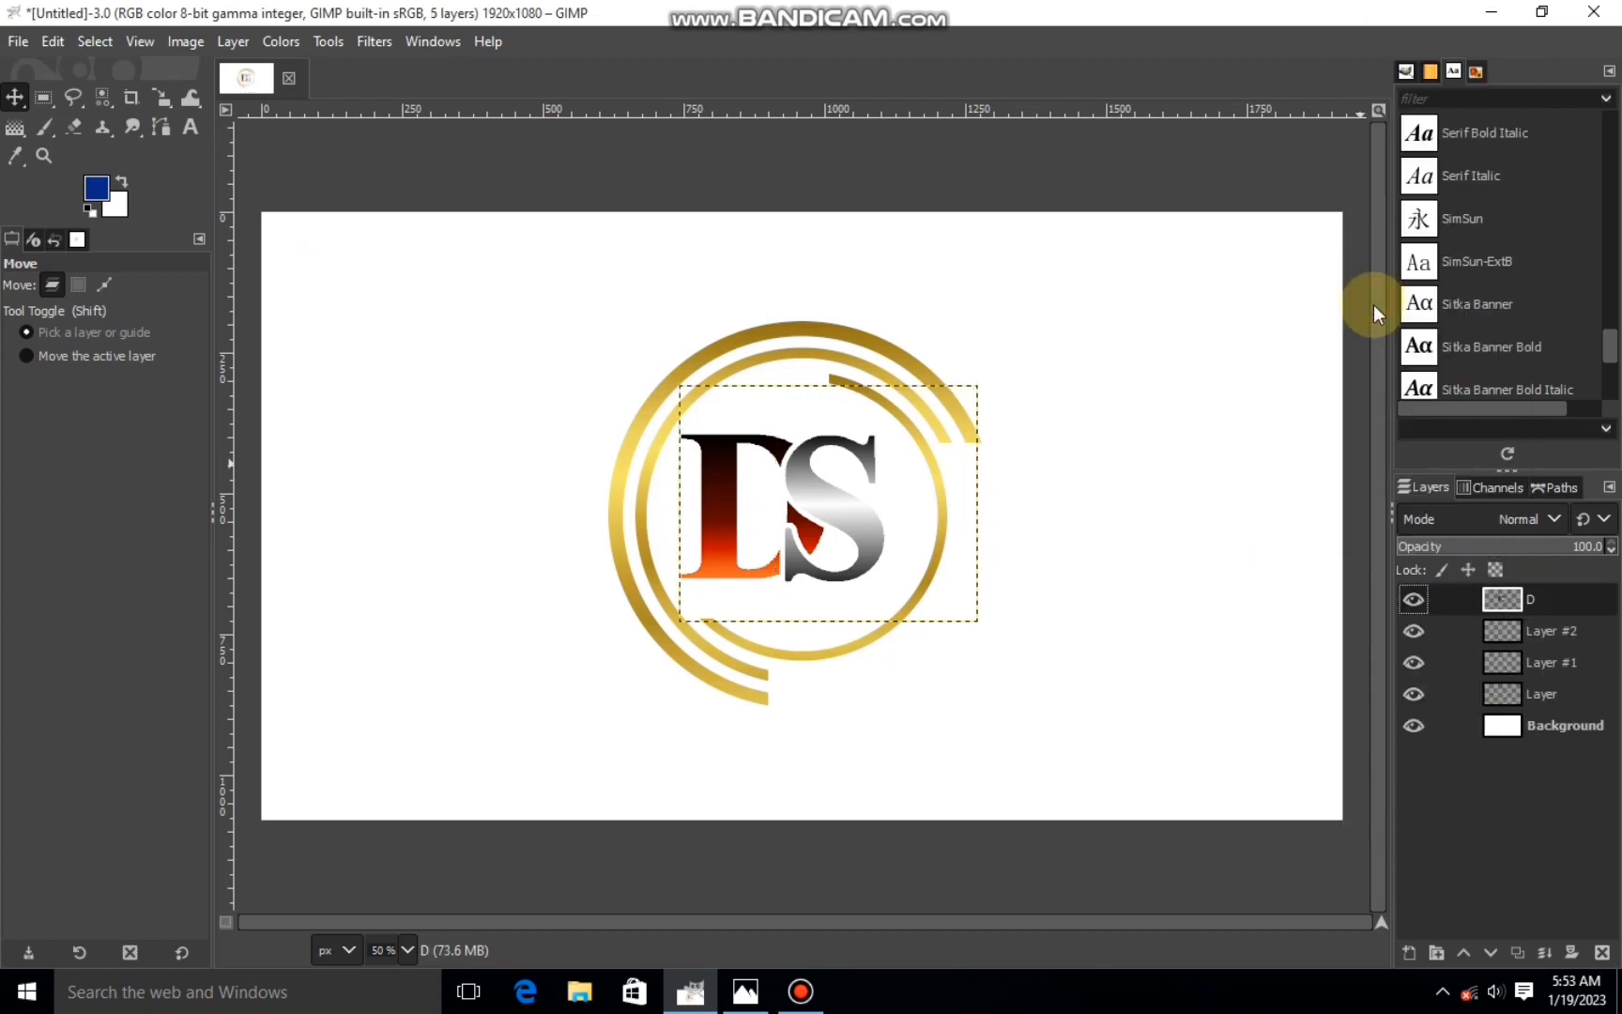
{"action": "left_click", "coordinate": [169, 93]}
{"action": "left_click", "coordinate": [793, 483]}
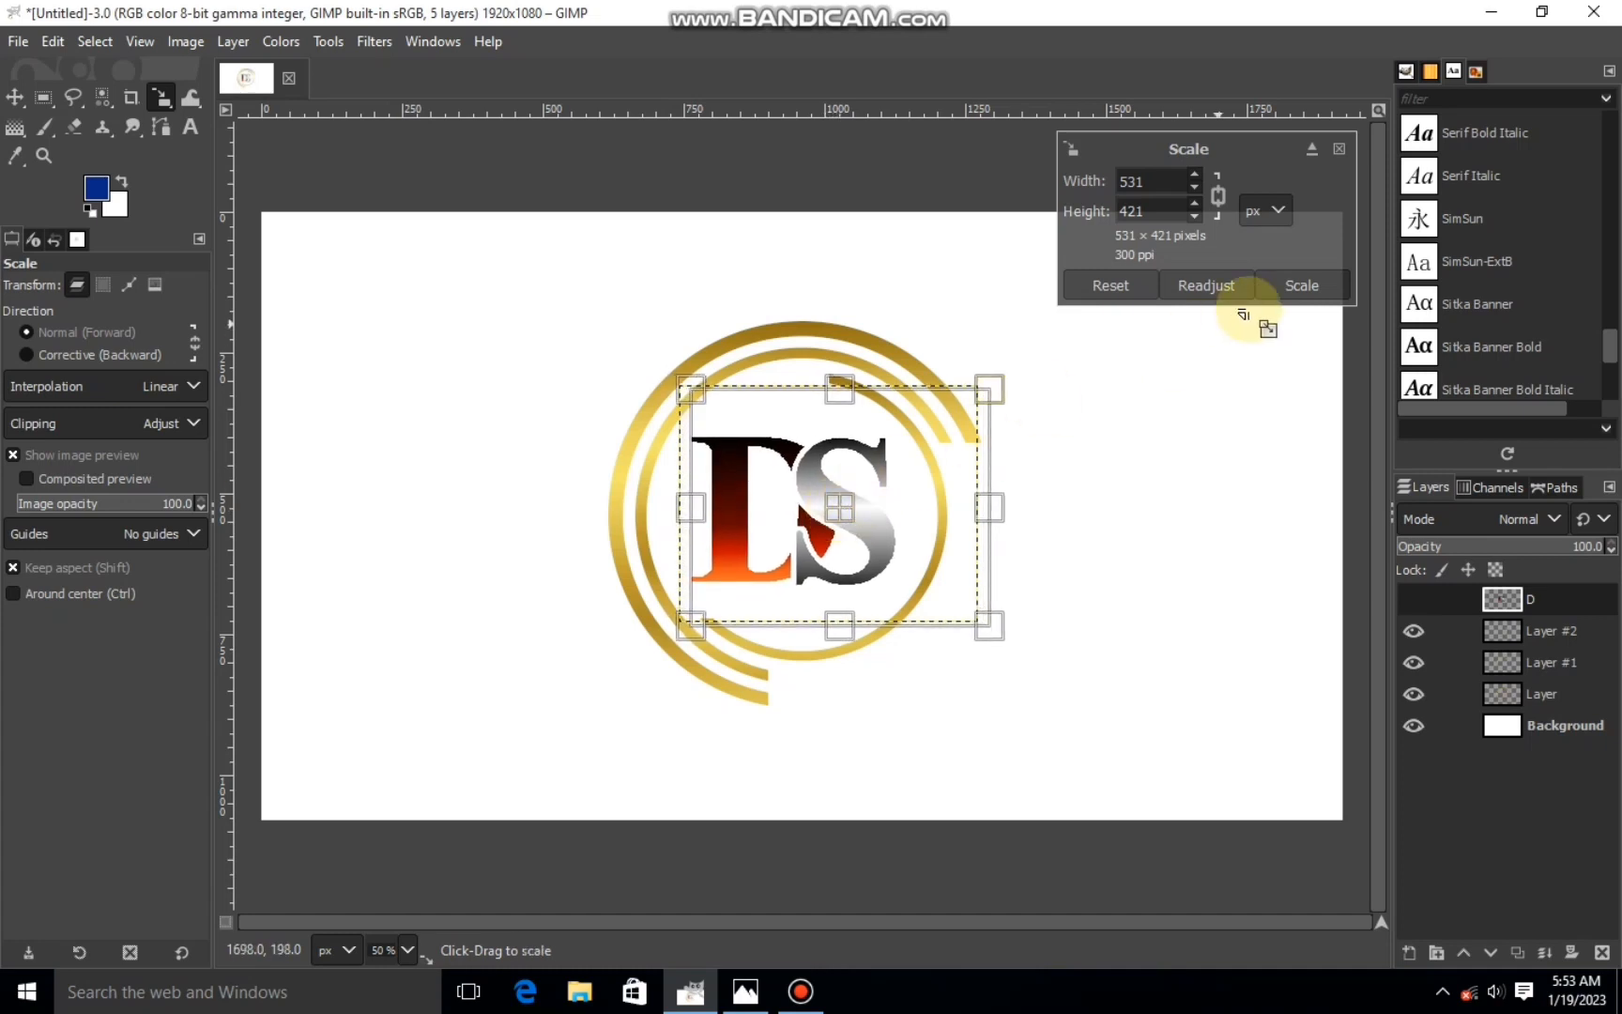
{"action": "left_click", "coordinate": [1301, 284]}
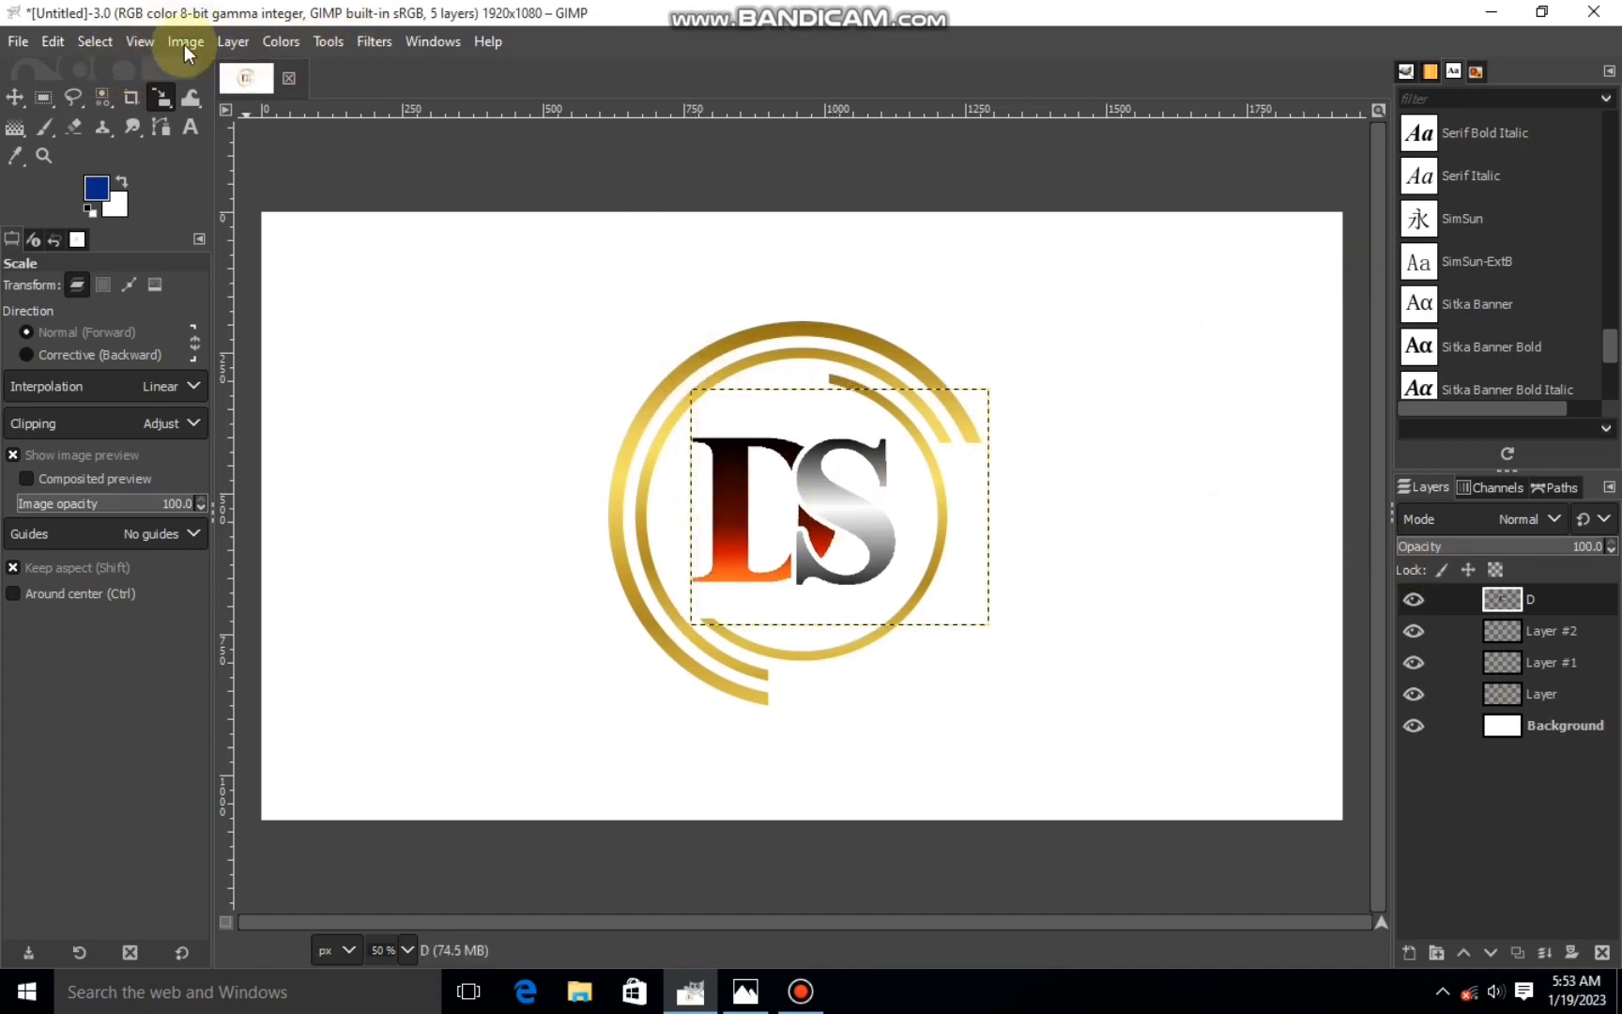
- Add a Drop Shadow to the letters with X -8, Y 6.194, blur radius 8.12 and opacity 1.267
{"action": "left_click", "coordinate": [370, 42]}
{"action": "mouse_move", "coordinate": [416, 291]}
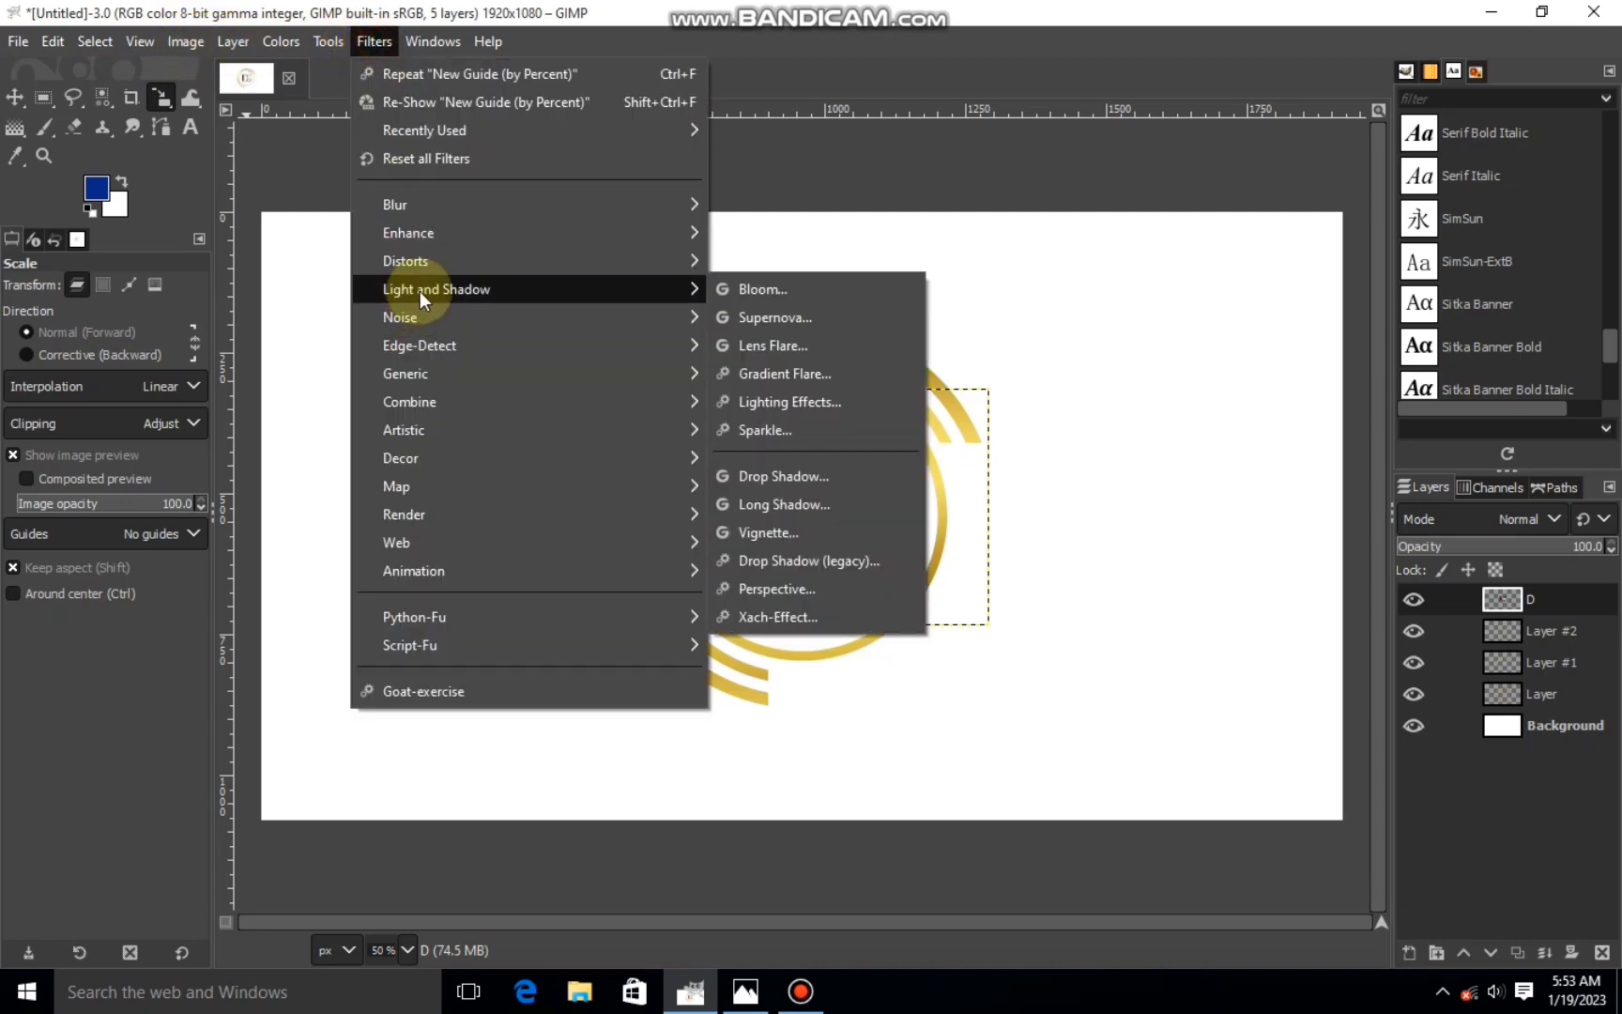
{"action": "left_click", "coordinate": [779, 476]}
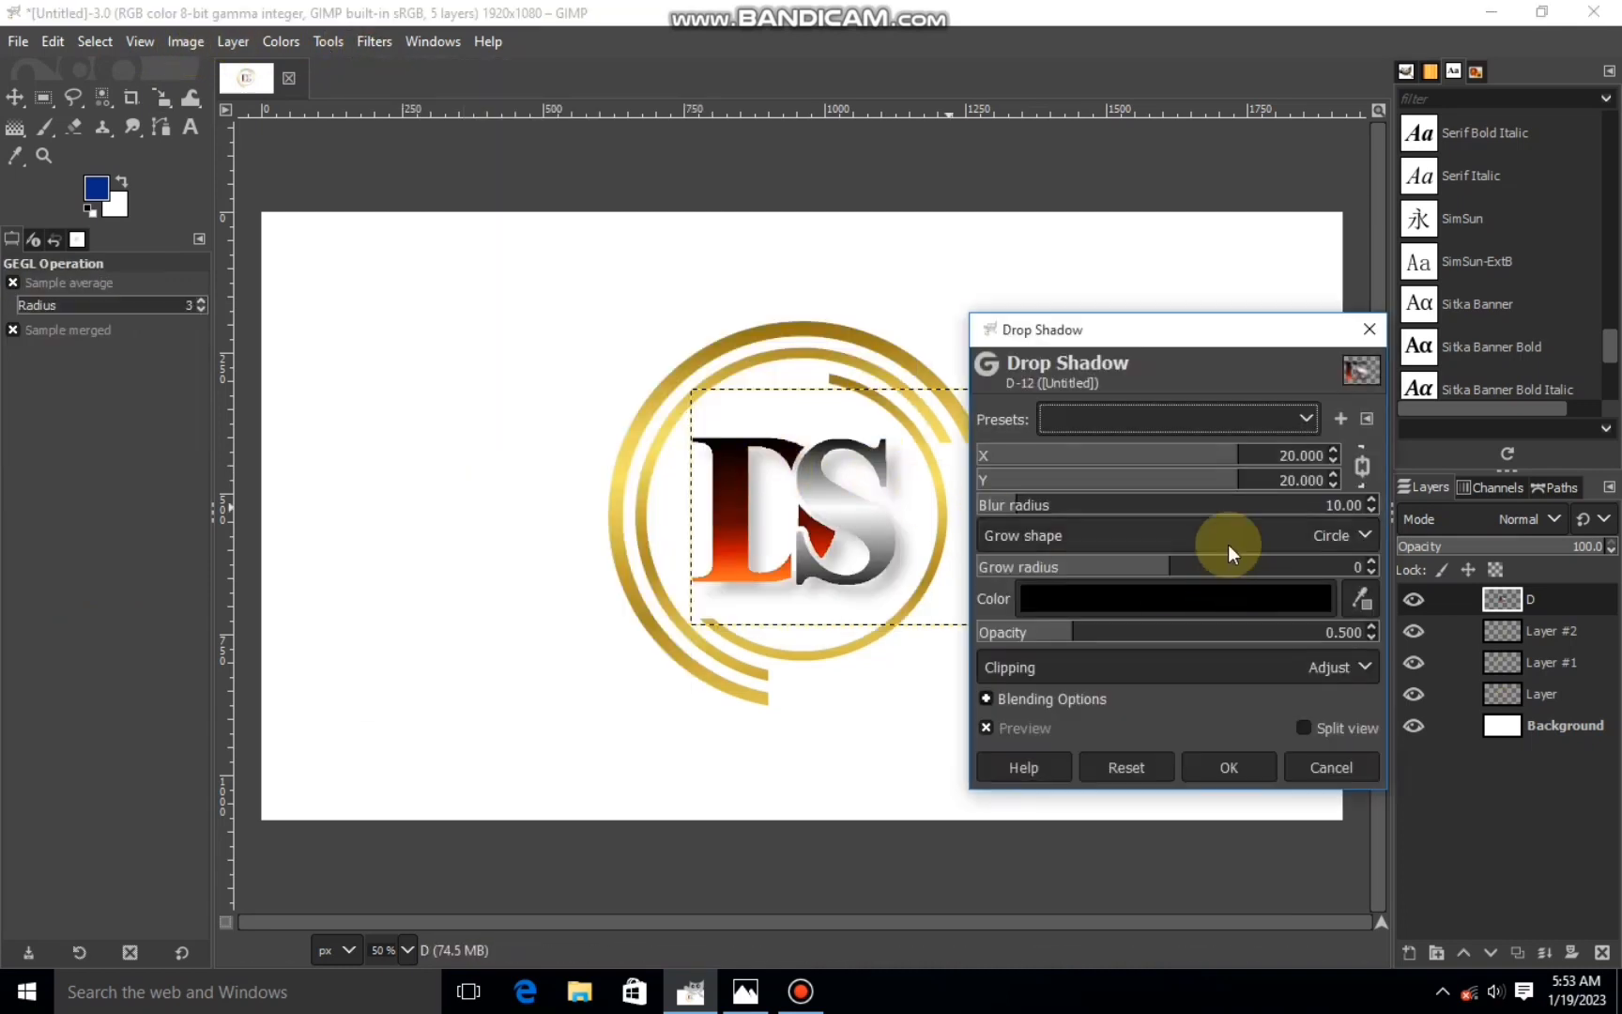
{"action": "left_click_drag", "start_coordinate": [1230, 460], "coordinate": [1122, 456]}
{"action": "left_click_drag", "start_coordinate": [1123, 634], "coordinate": [1221, 641]}
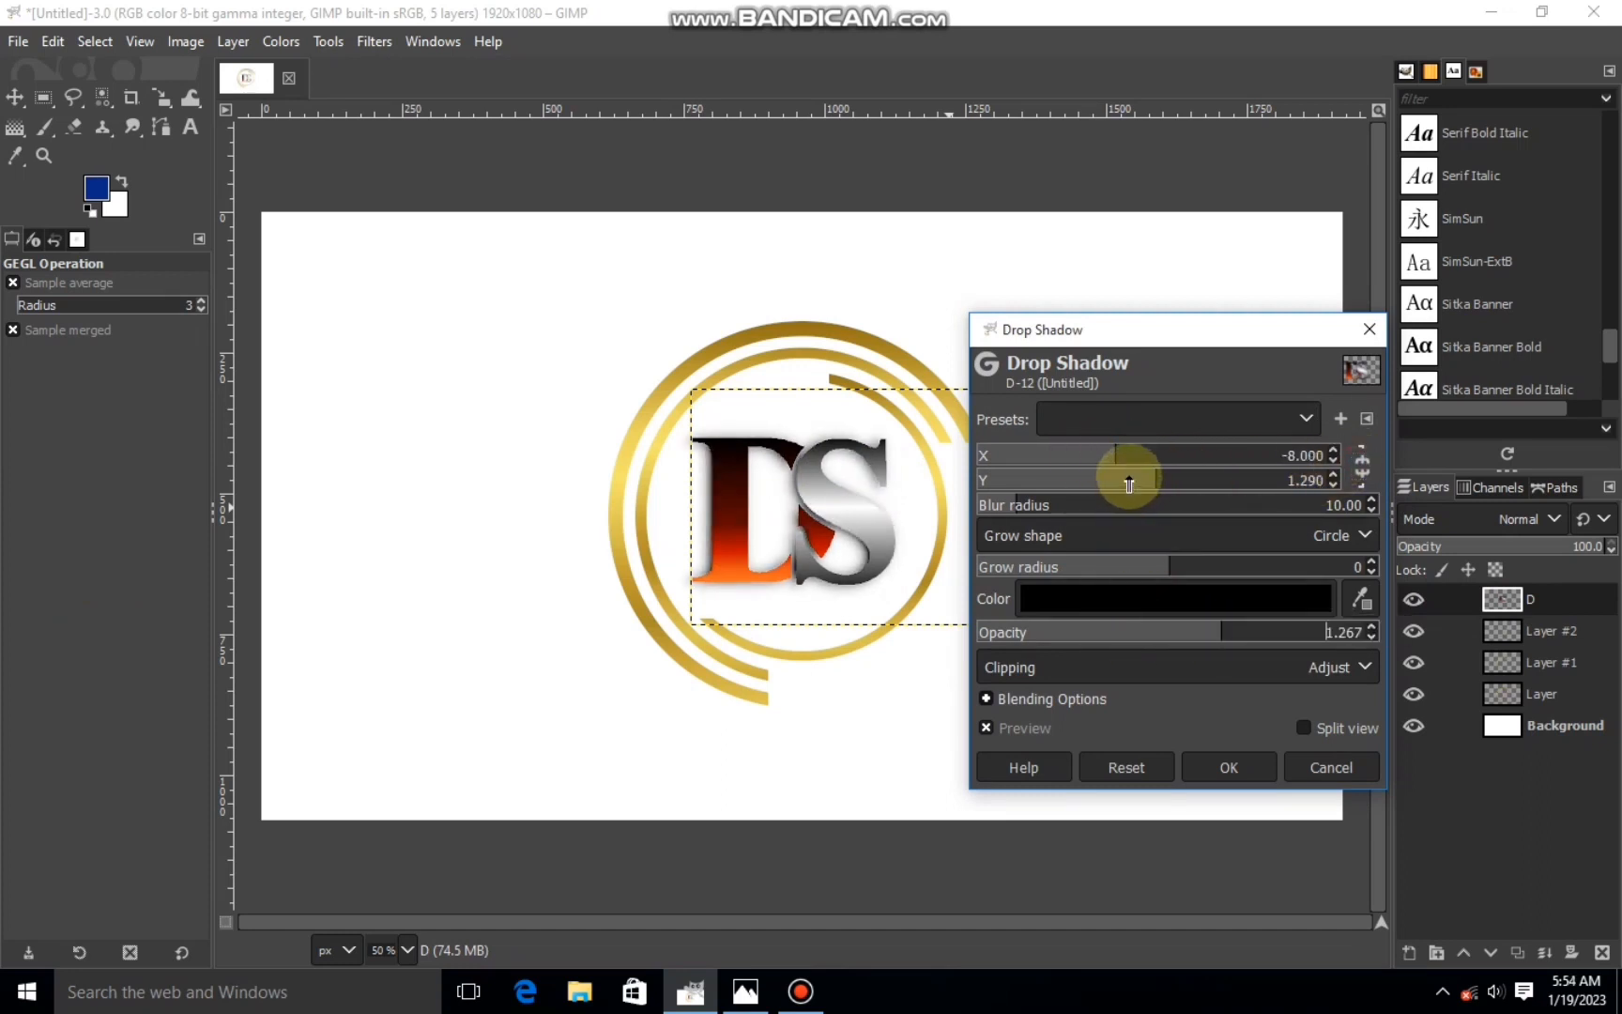
{"action": "left_click_drag", "start_coordinate": [1126, 480], "coordinate": [1178, 483]}
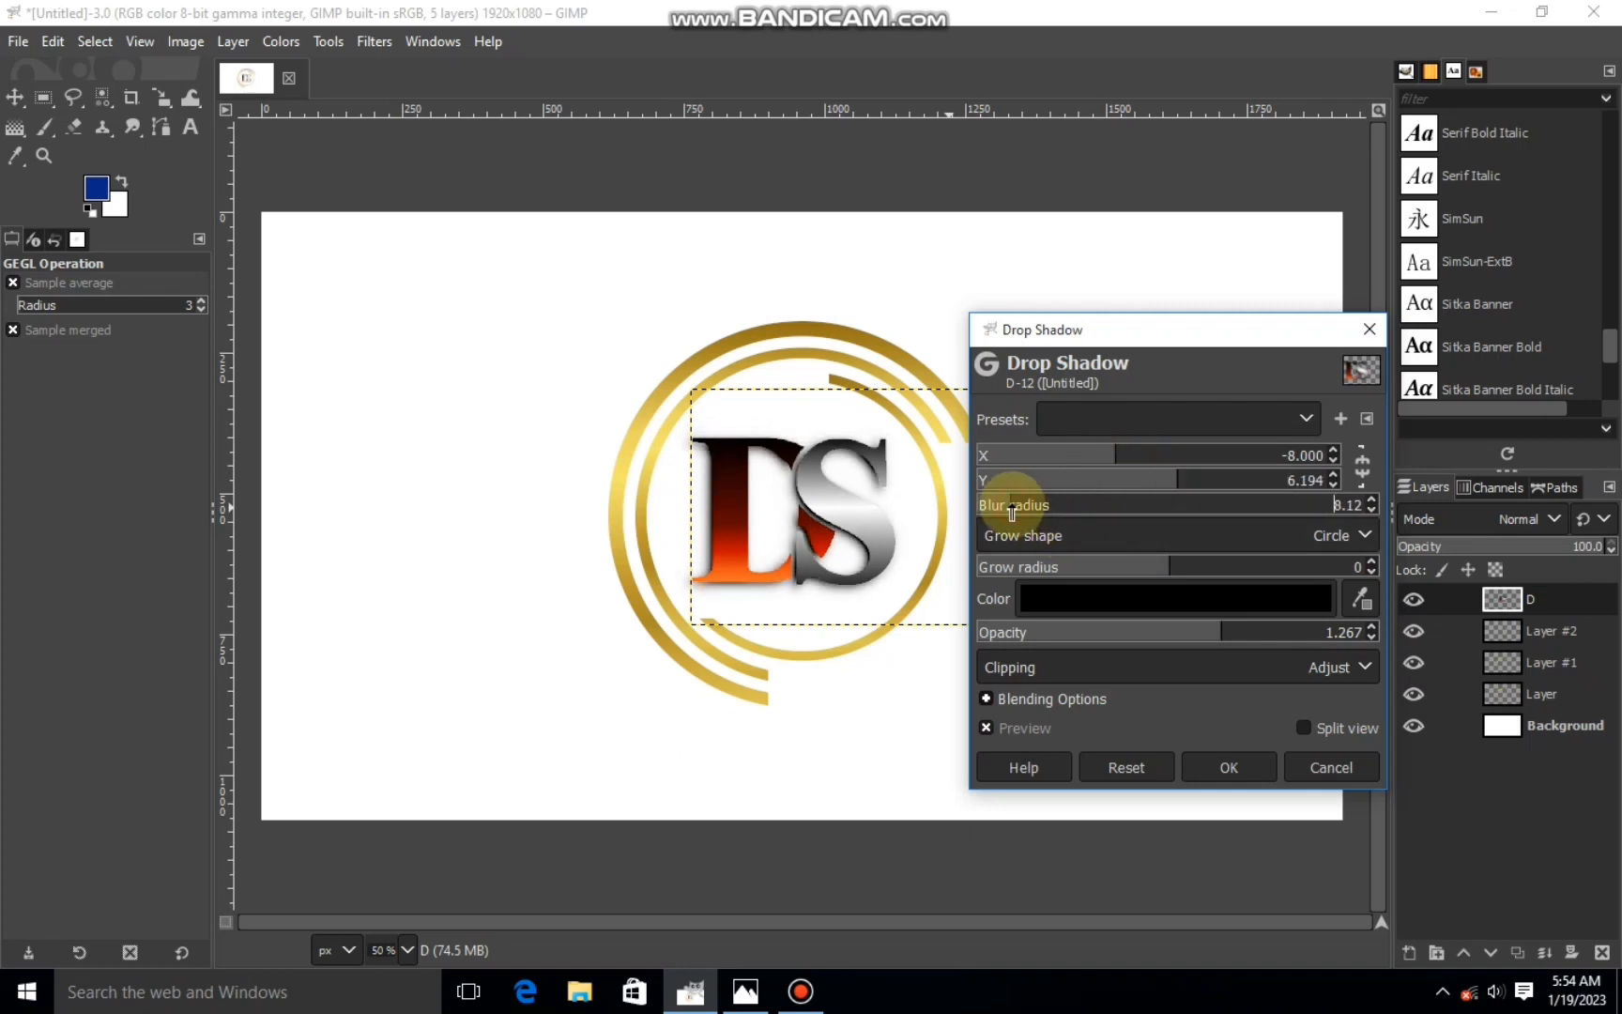
{"action": "left_click", "coordinate": [1214, 765]}
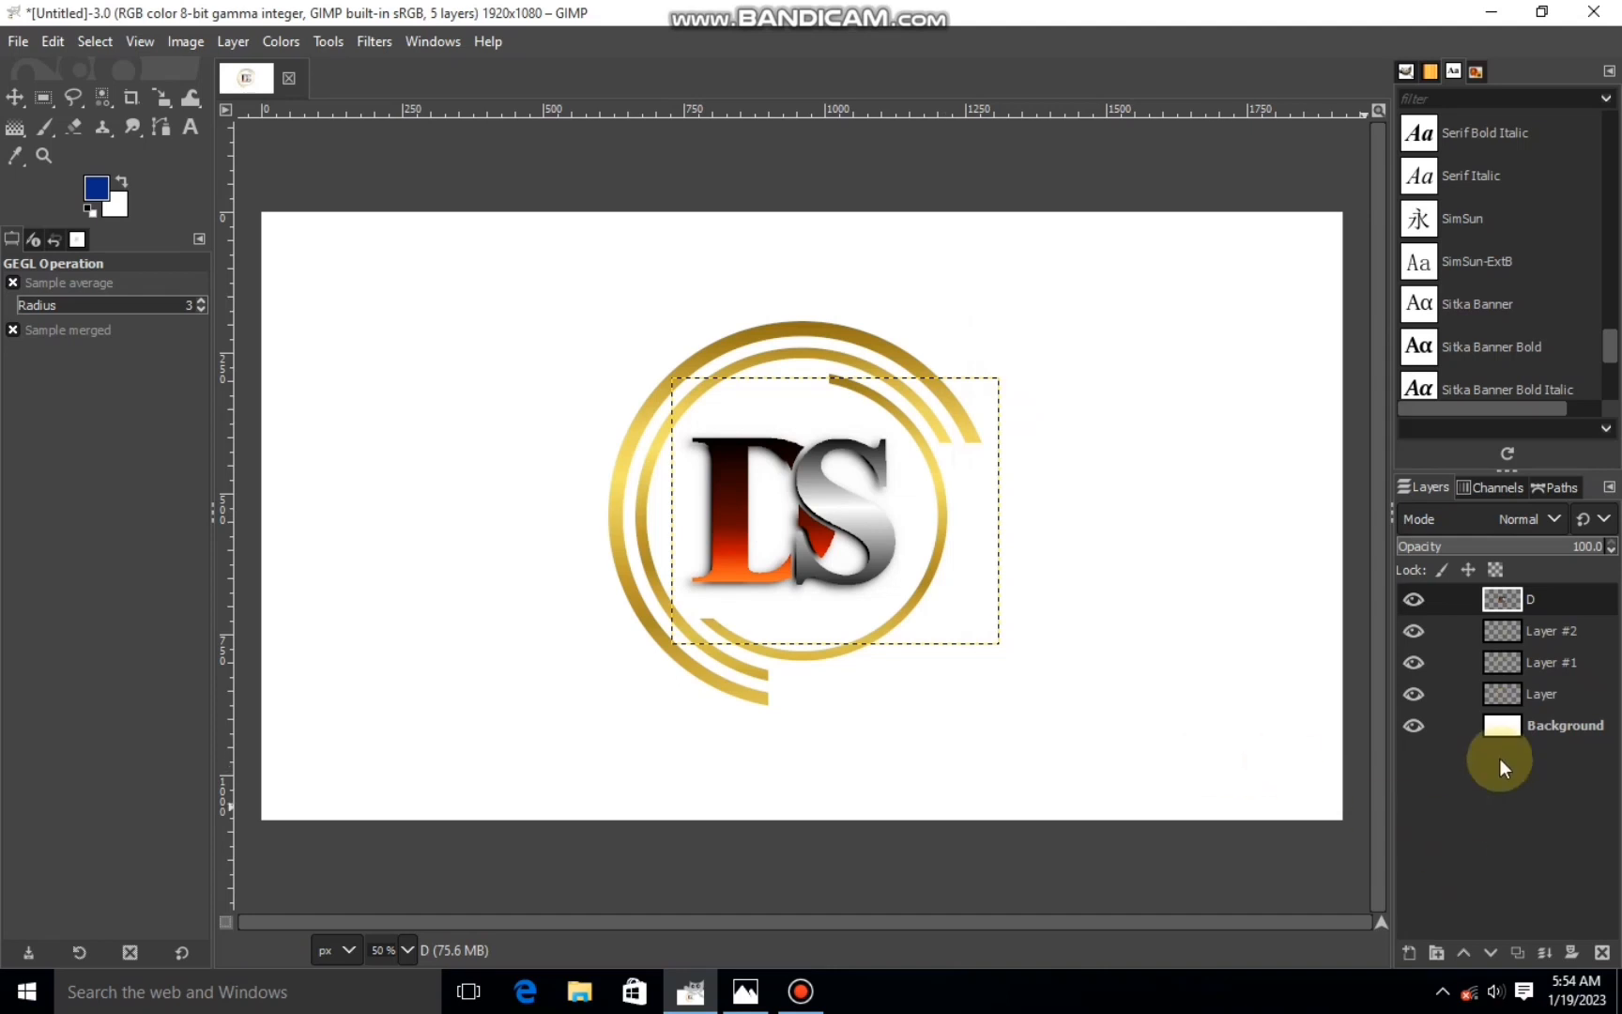
- Merge the ring layers Layer #2 and Layer #1 down into Layer, and toggle the merged layer's visibility to check it
{"action": "left_click", "coordinate": [1536, 631]}
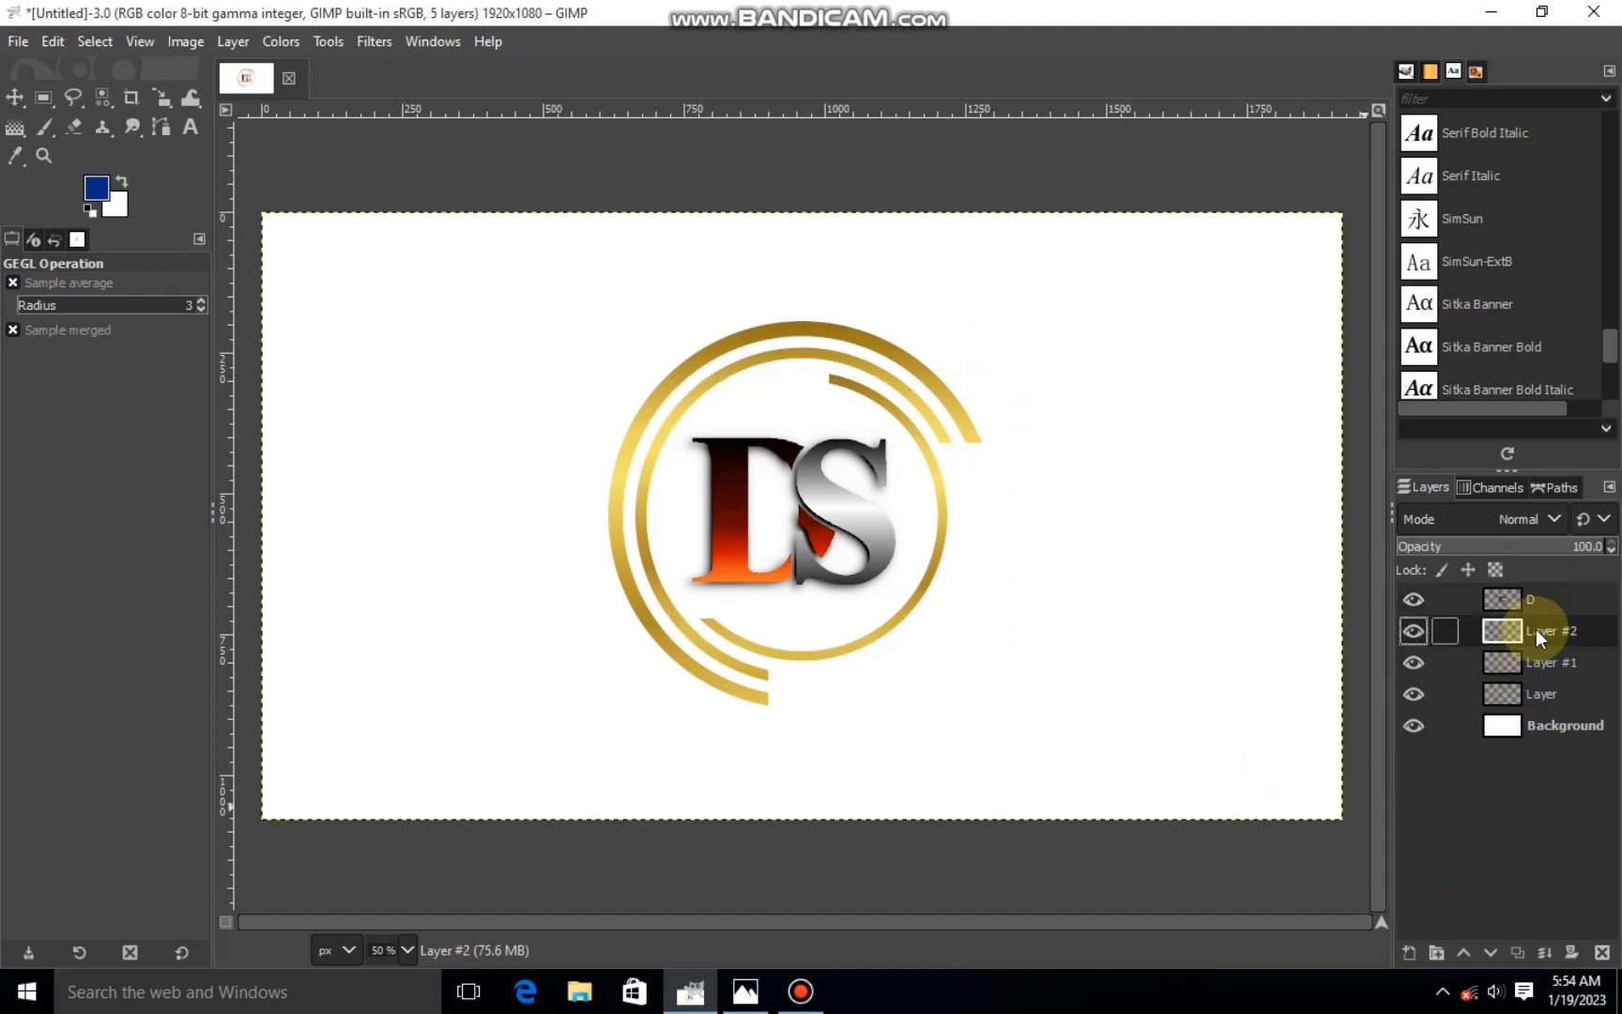
{"action": "right_click", "coordinate": [1536, 628]}
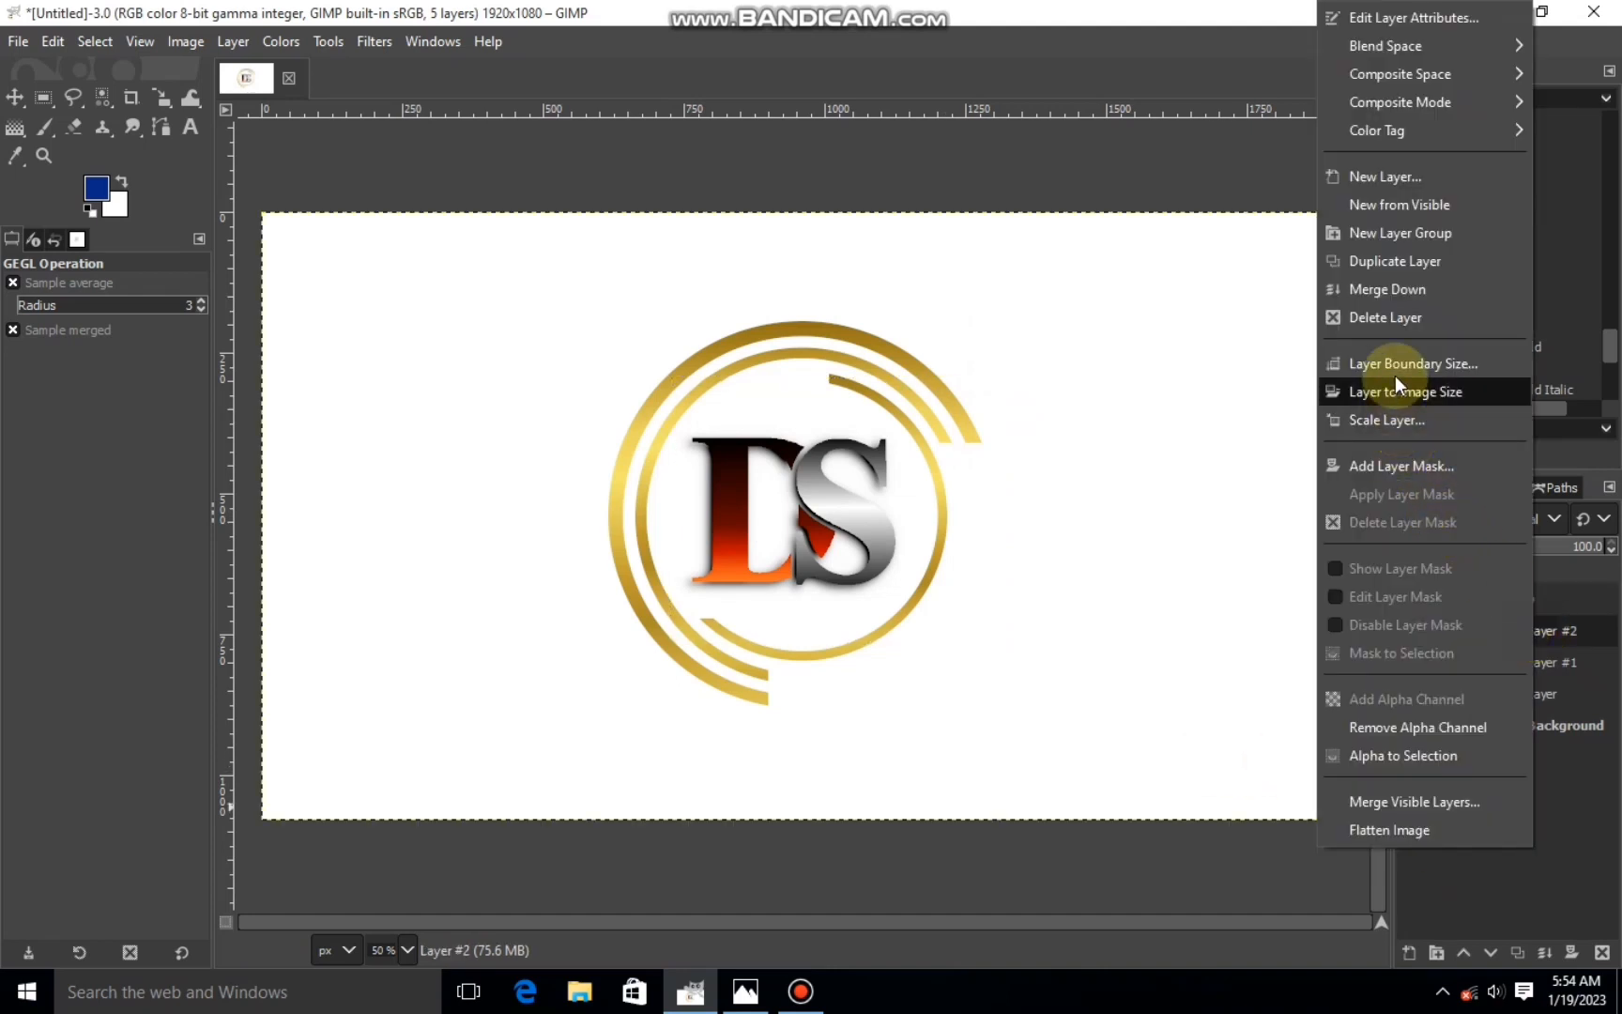
{"action": "left_click", "coordinate": [1391, 287]}
{"action": "right_click", "coordinate": [1516, 629]}
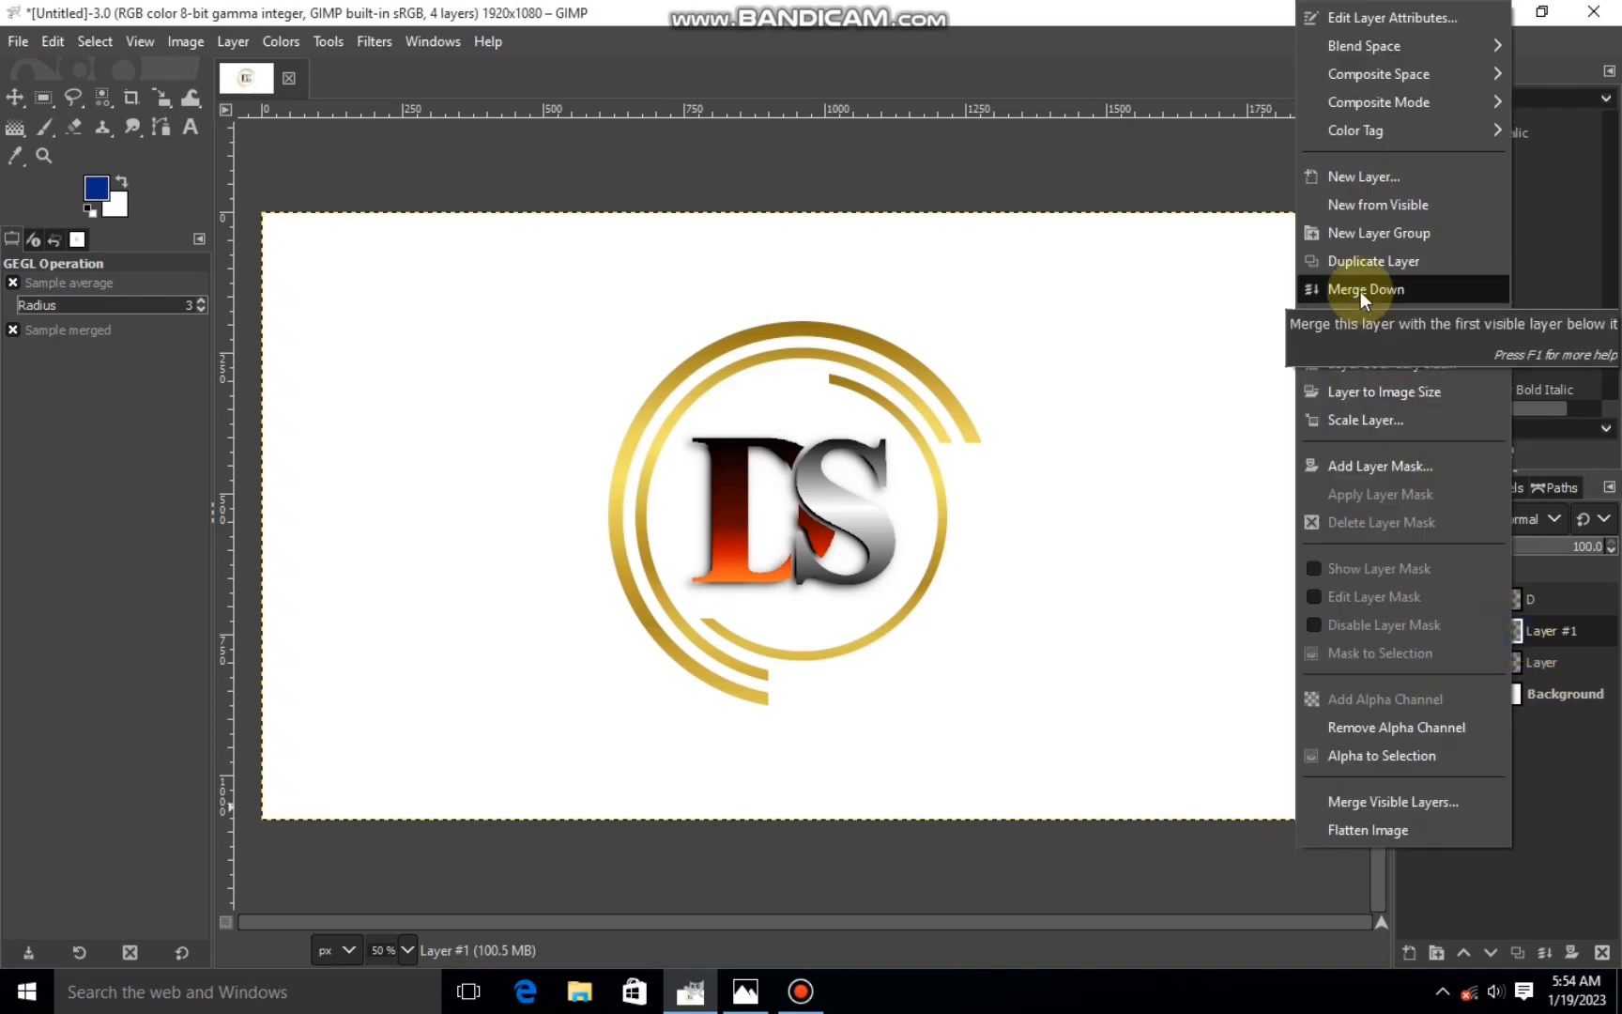
{"action": "left_click", "coordinate": [1360, 291]}
{"action": "left_click", "coordinate": [1413, 629]}
{"action": "left_click", "coordinate": [1412, 629]}
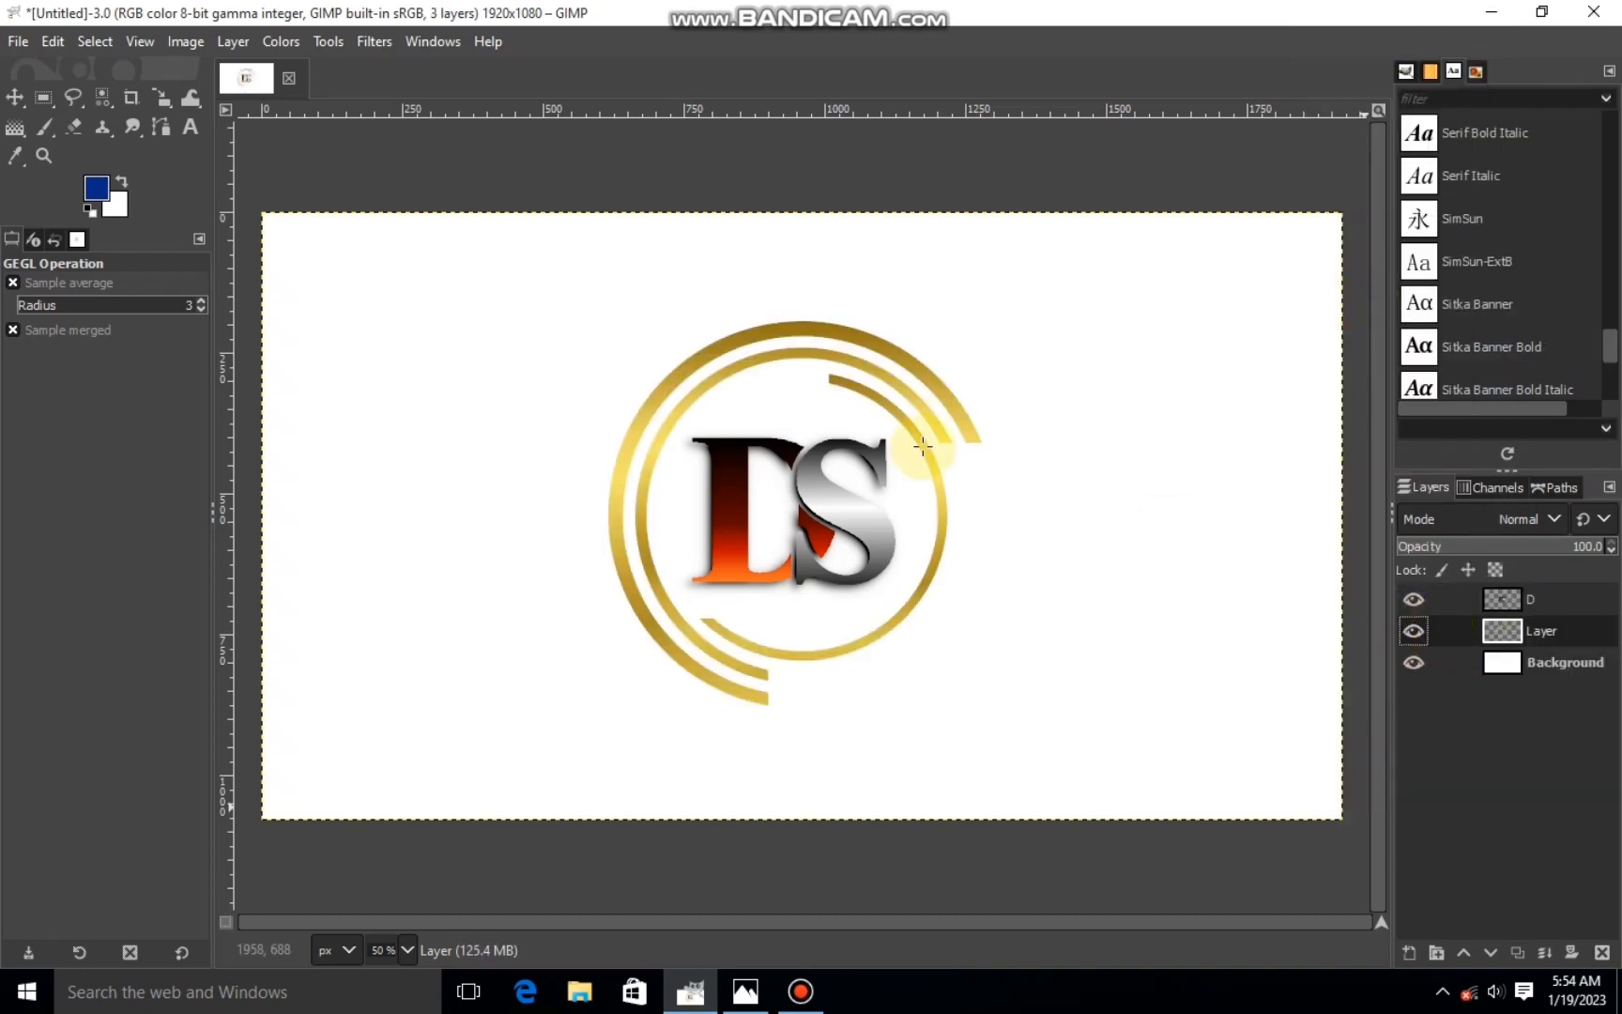
- Start a finite Long Shadow on the merged rings layer with an angle of -164.05 and a length of 20.3
{"action": "left_click", "coordinate": [375, 41]}
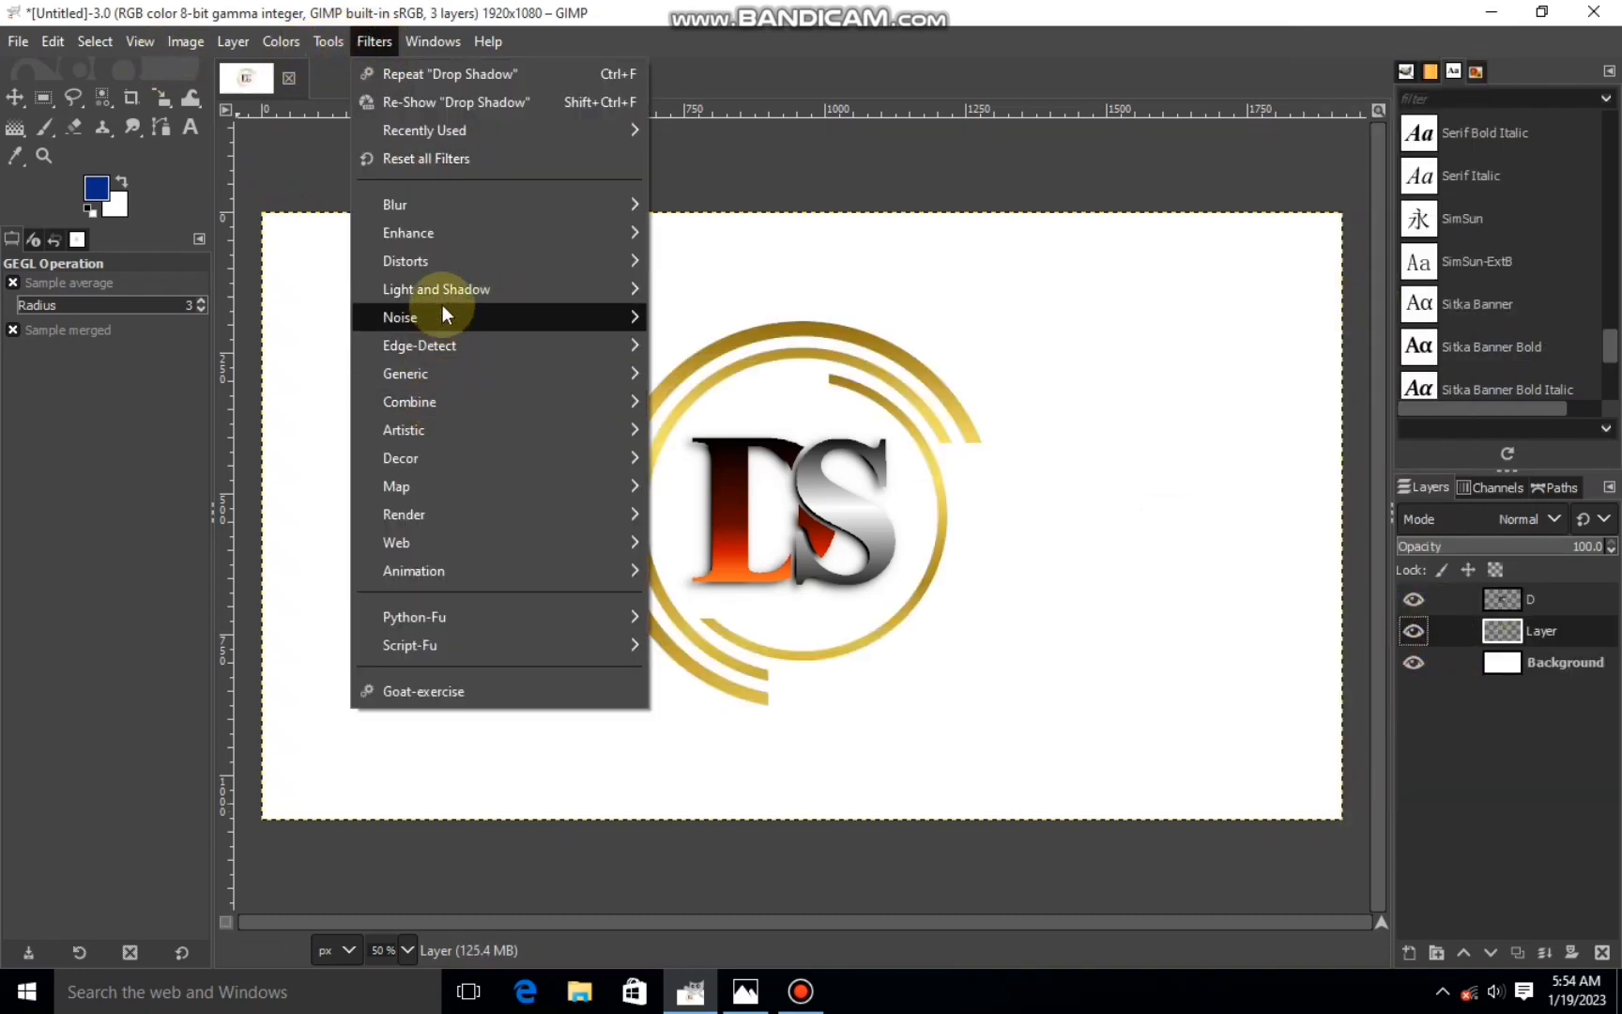
{"action": "mouse_move", "coordinate": [441, 289]}
{"action": "left_click", "coordinate": [710, 504]}
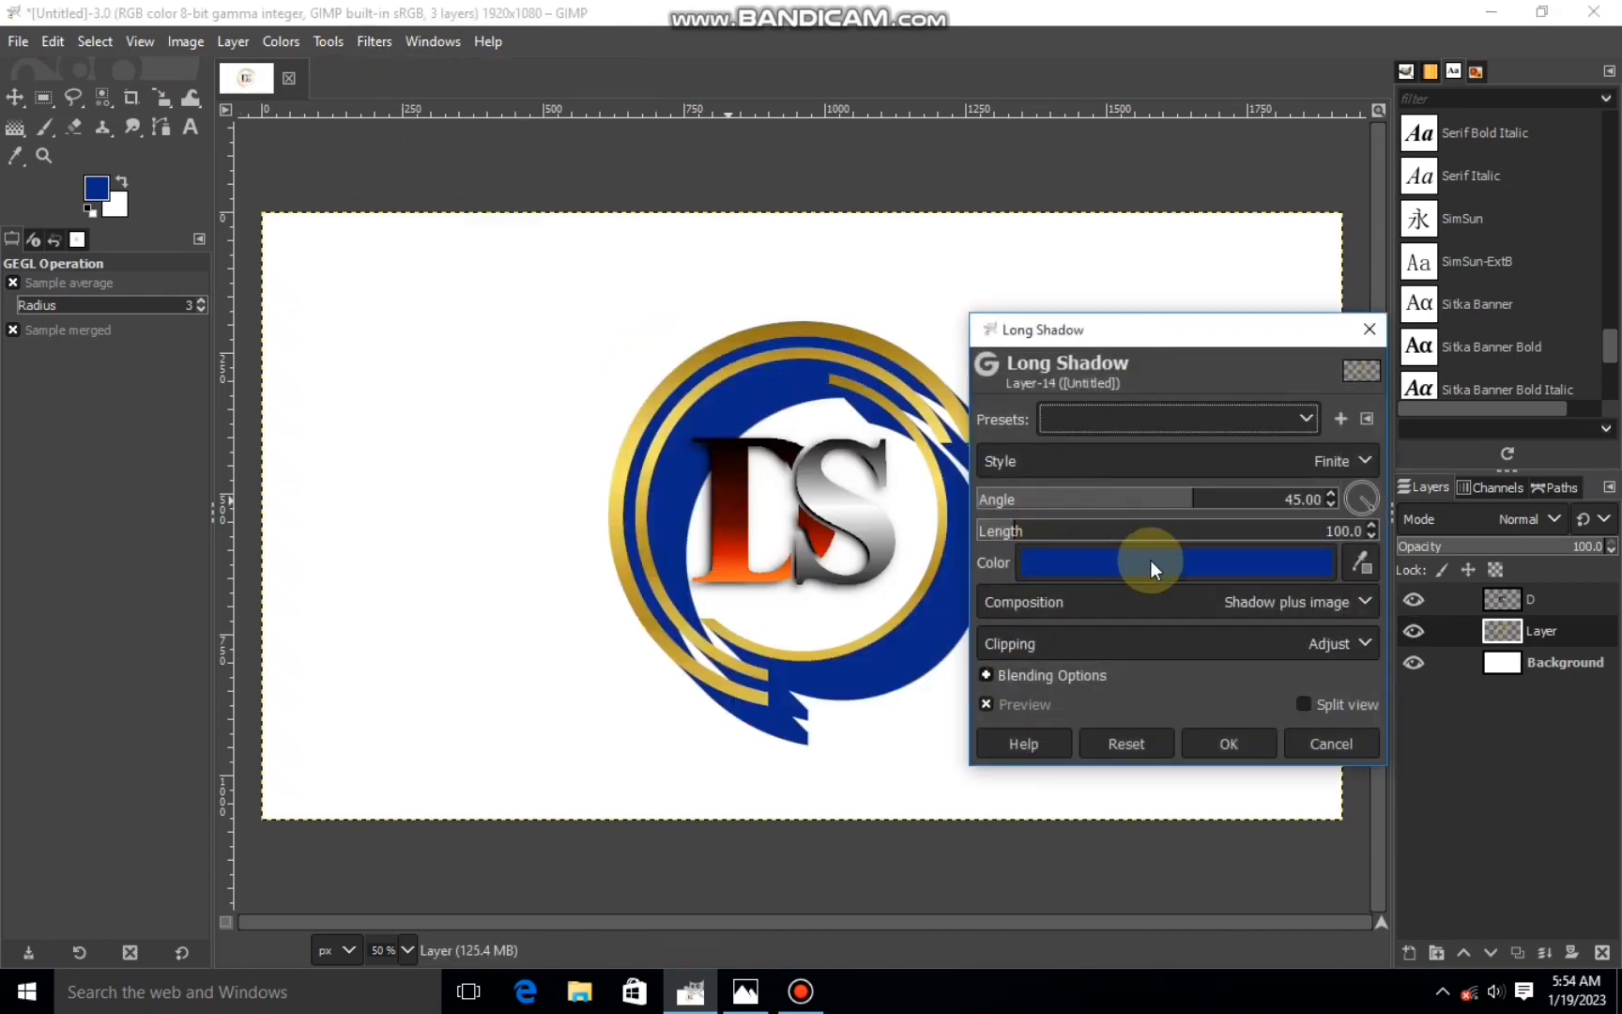
{"action": "left_click_drag", "start_coordinate": [1124, 503], "coordinate": [980, 535]}
{"action": "left_click_drag", "start_coordinate": [1071, 501], "coordinate": [977, 518]}
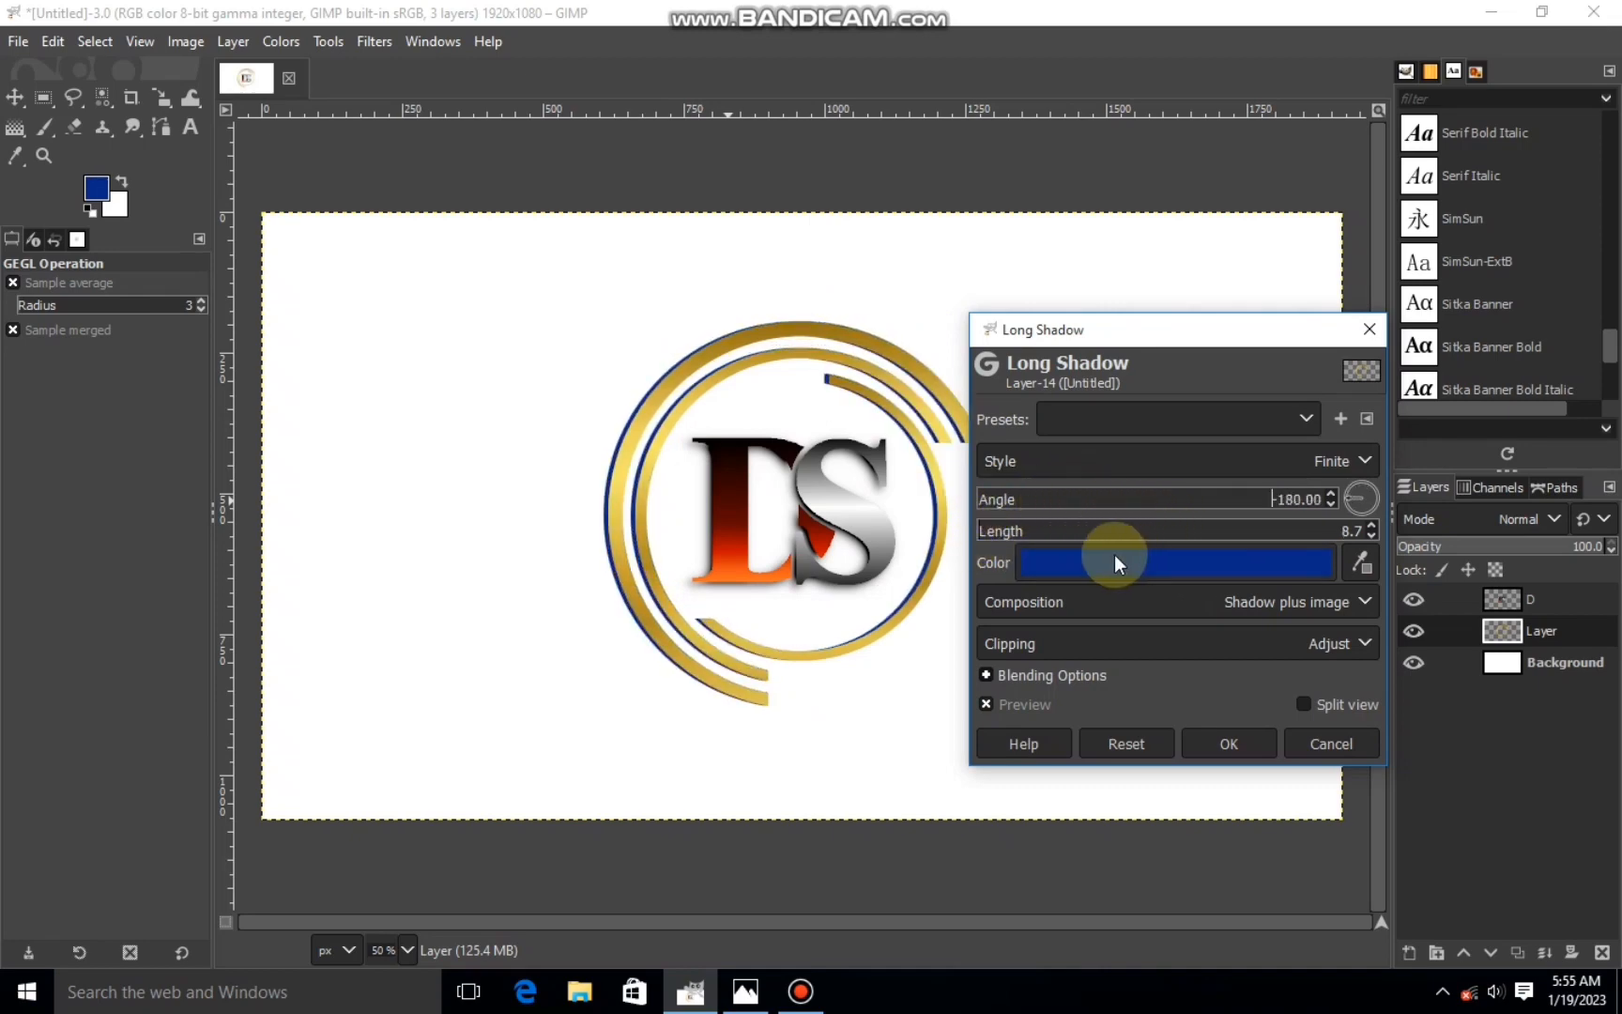
{"action": "left_click", "coordinate": [987, 536]}
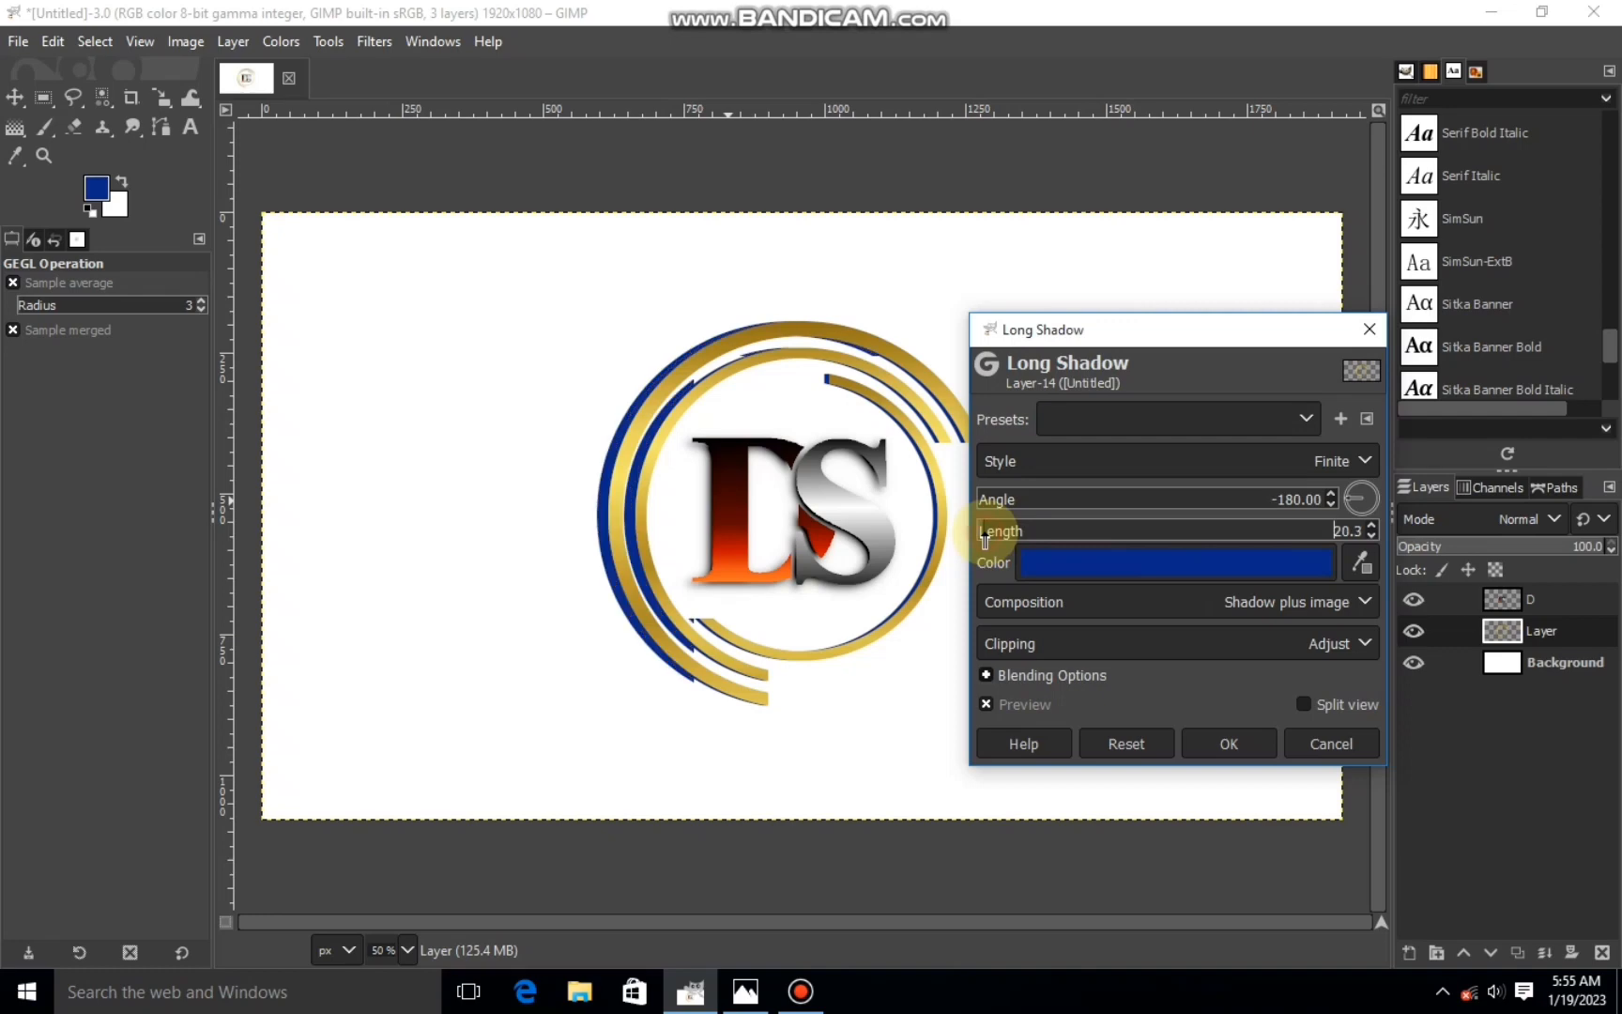
{"action": "left_click", "coordinate": [1350, 502]}
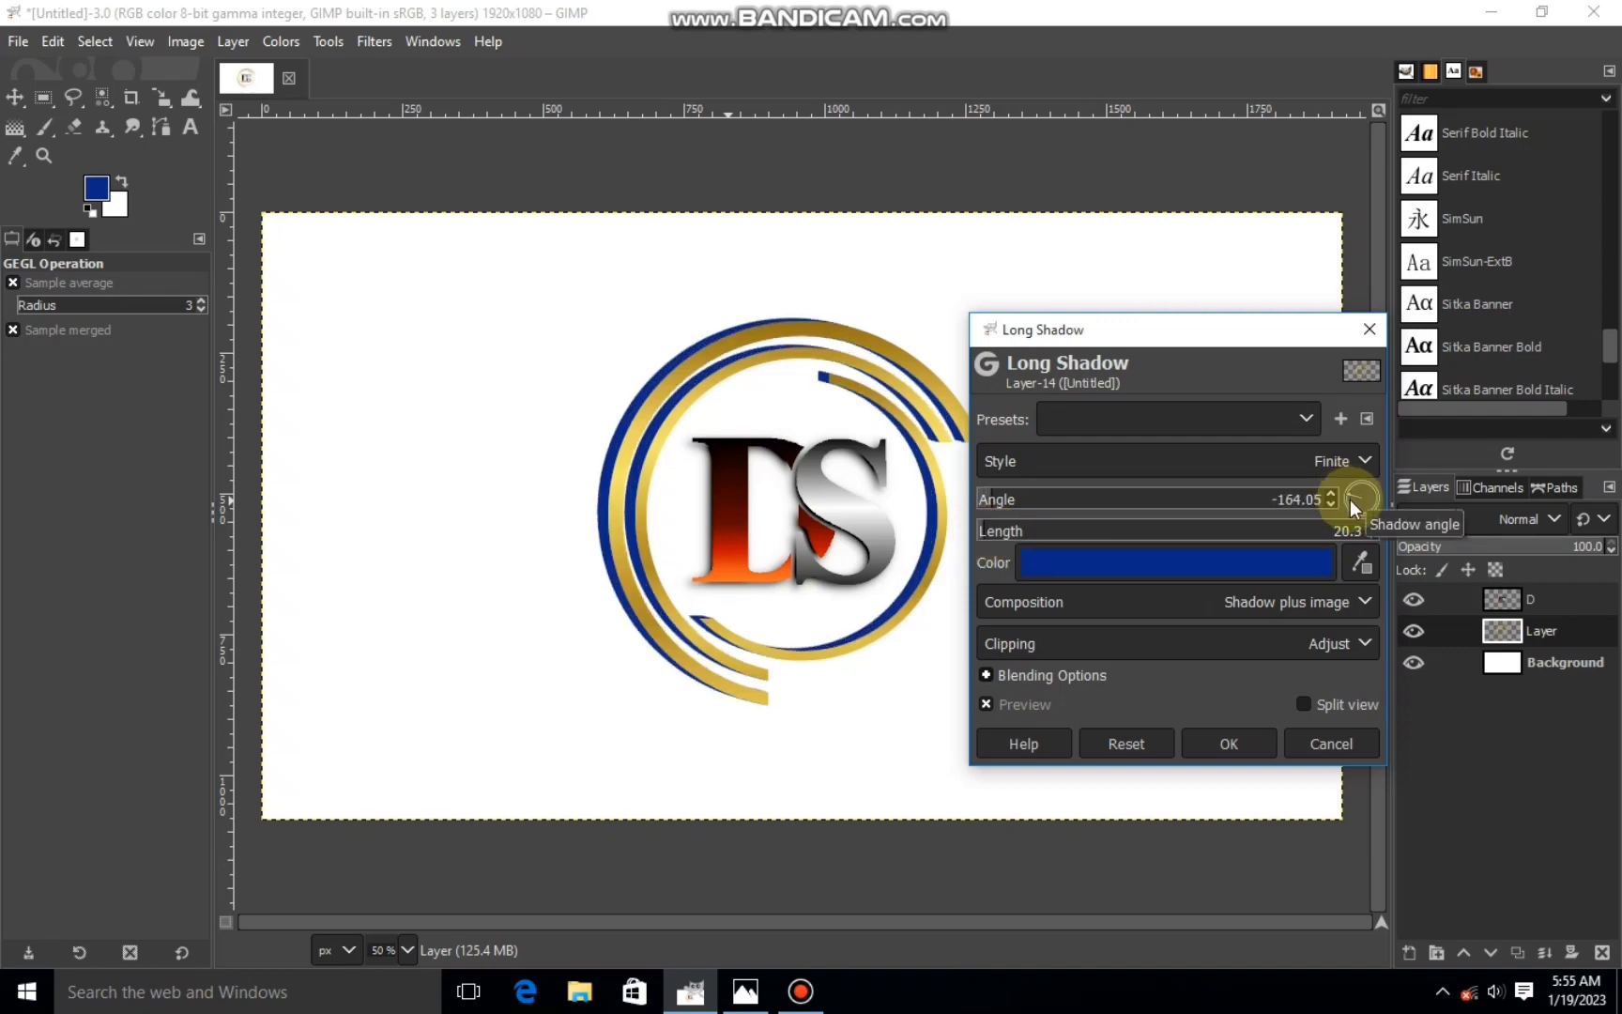
- Set the long shadow's color to dark gold, 846a0d
{"action": "left_click", "coordinate": [1275, 567]}
{"action": "left_click", "coordinate": [1259, 645]}
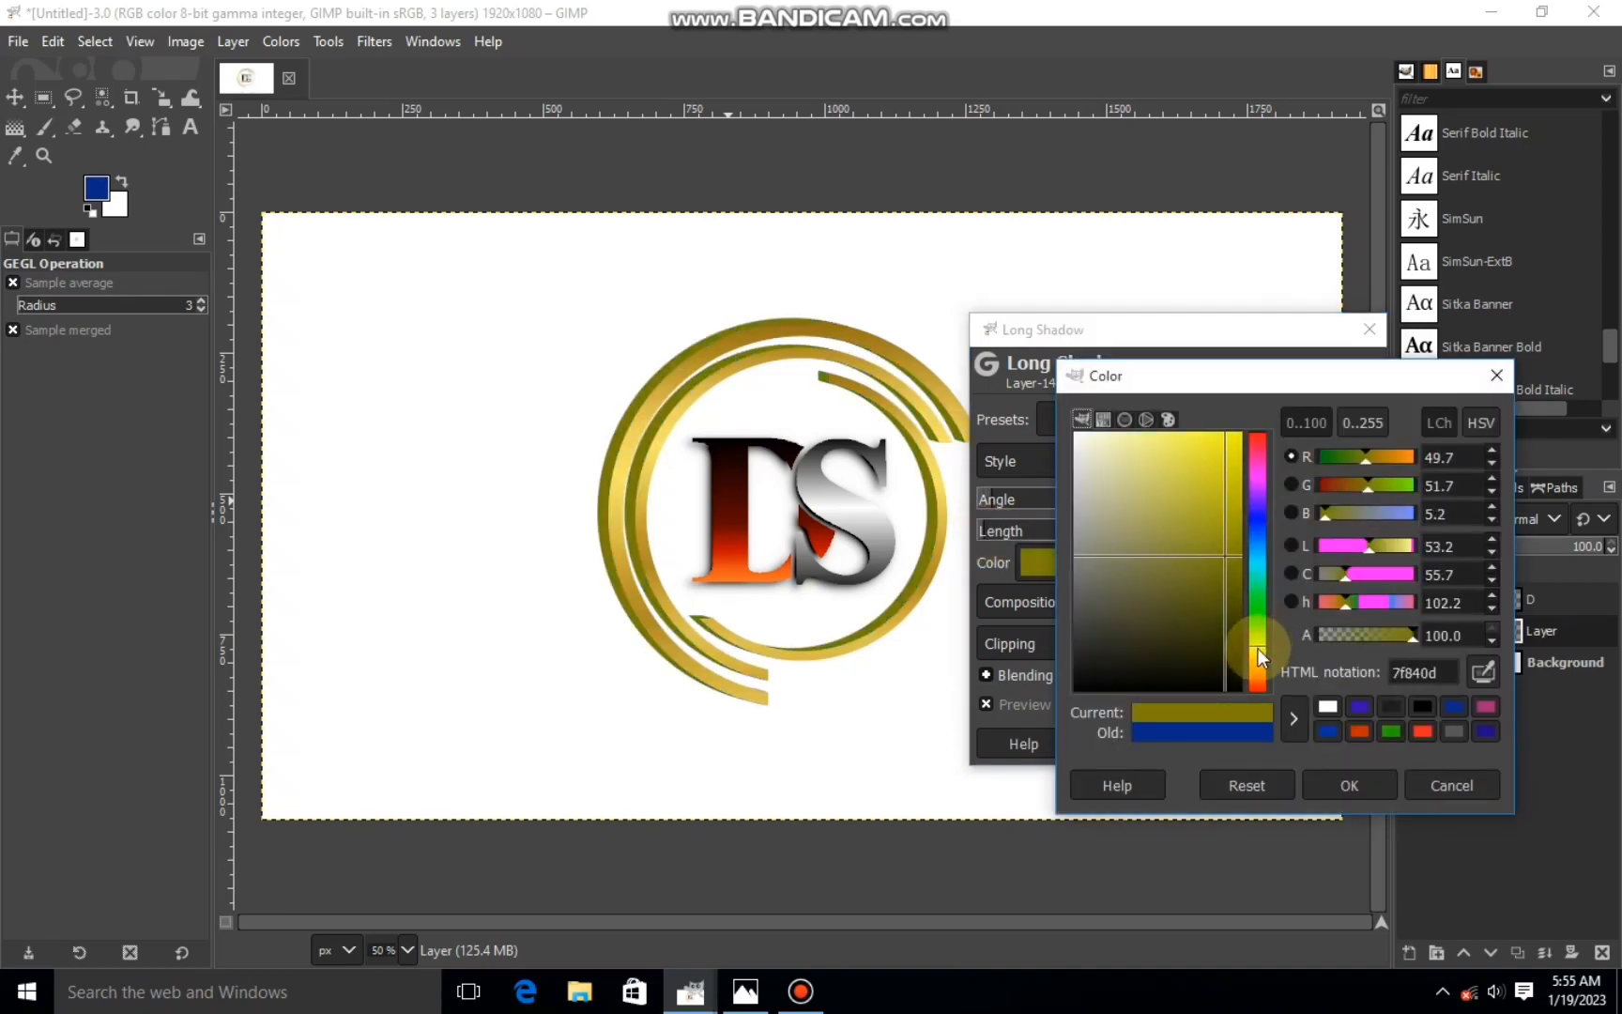
{"action": "left_click_drag", "start_coordinate": [1258, 647], "coordinate": [1258, 657]}
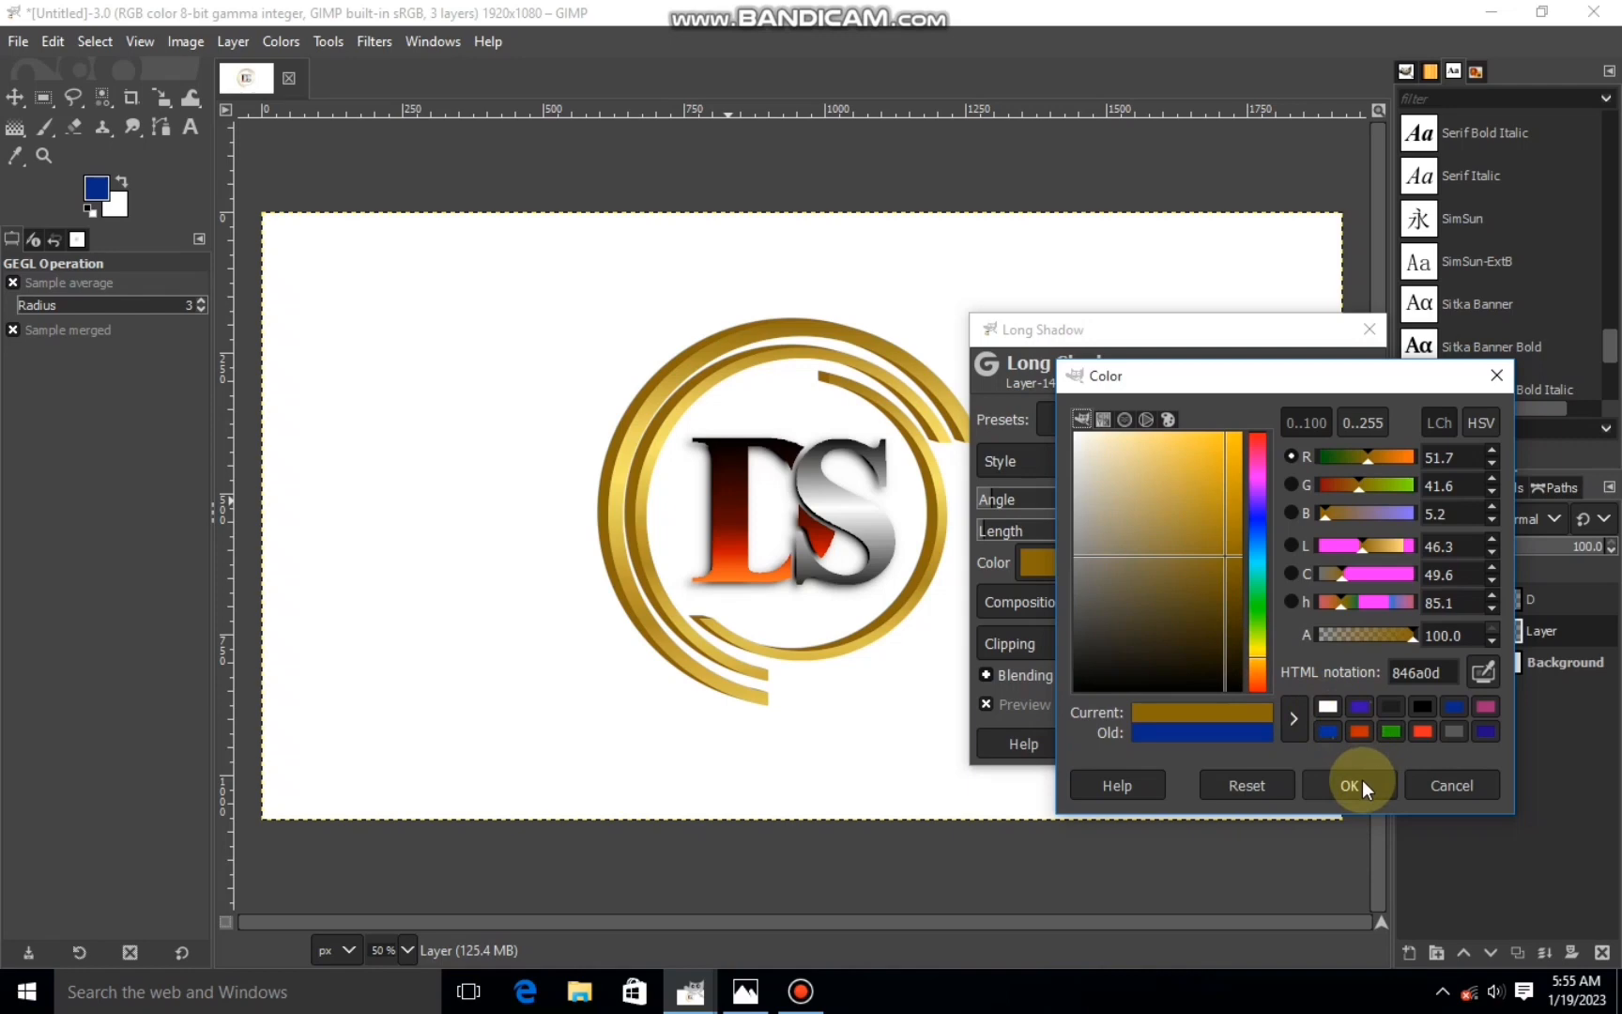
{"action": "left_click", "coordinate": [1351, 784]}
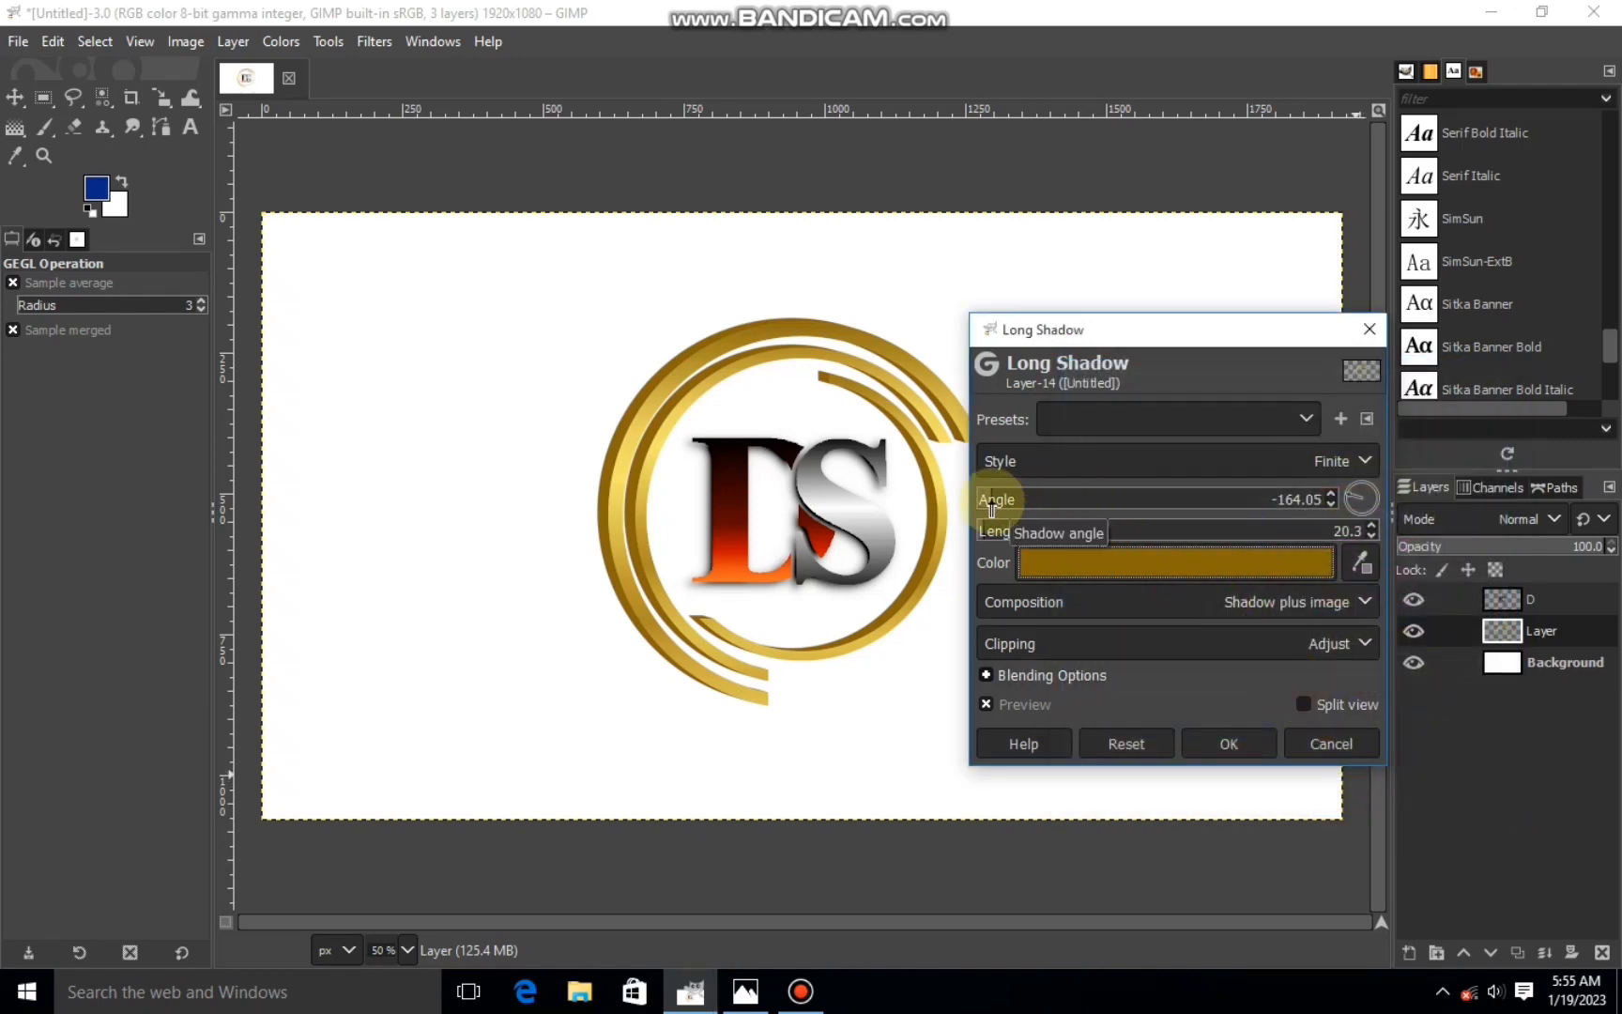
- Adjust the long shadow's length to 19.3 and apply the filter to the rings
{"action": "left_click", "coordinate": [1370, 535]}
{"action": "left_click", "coordinate": [1370, 535]}
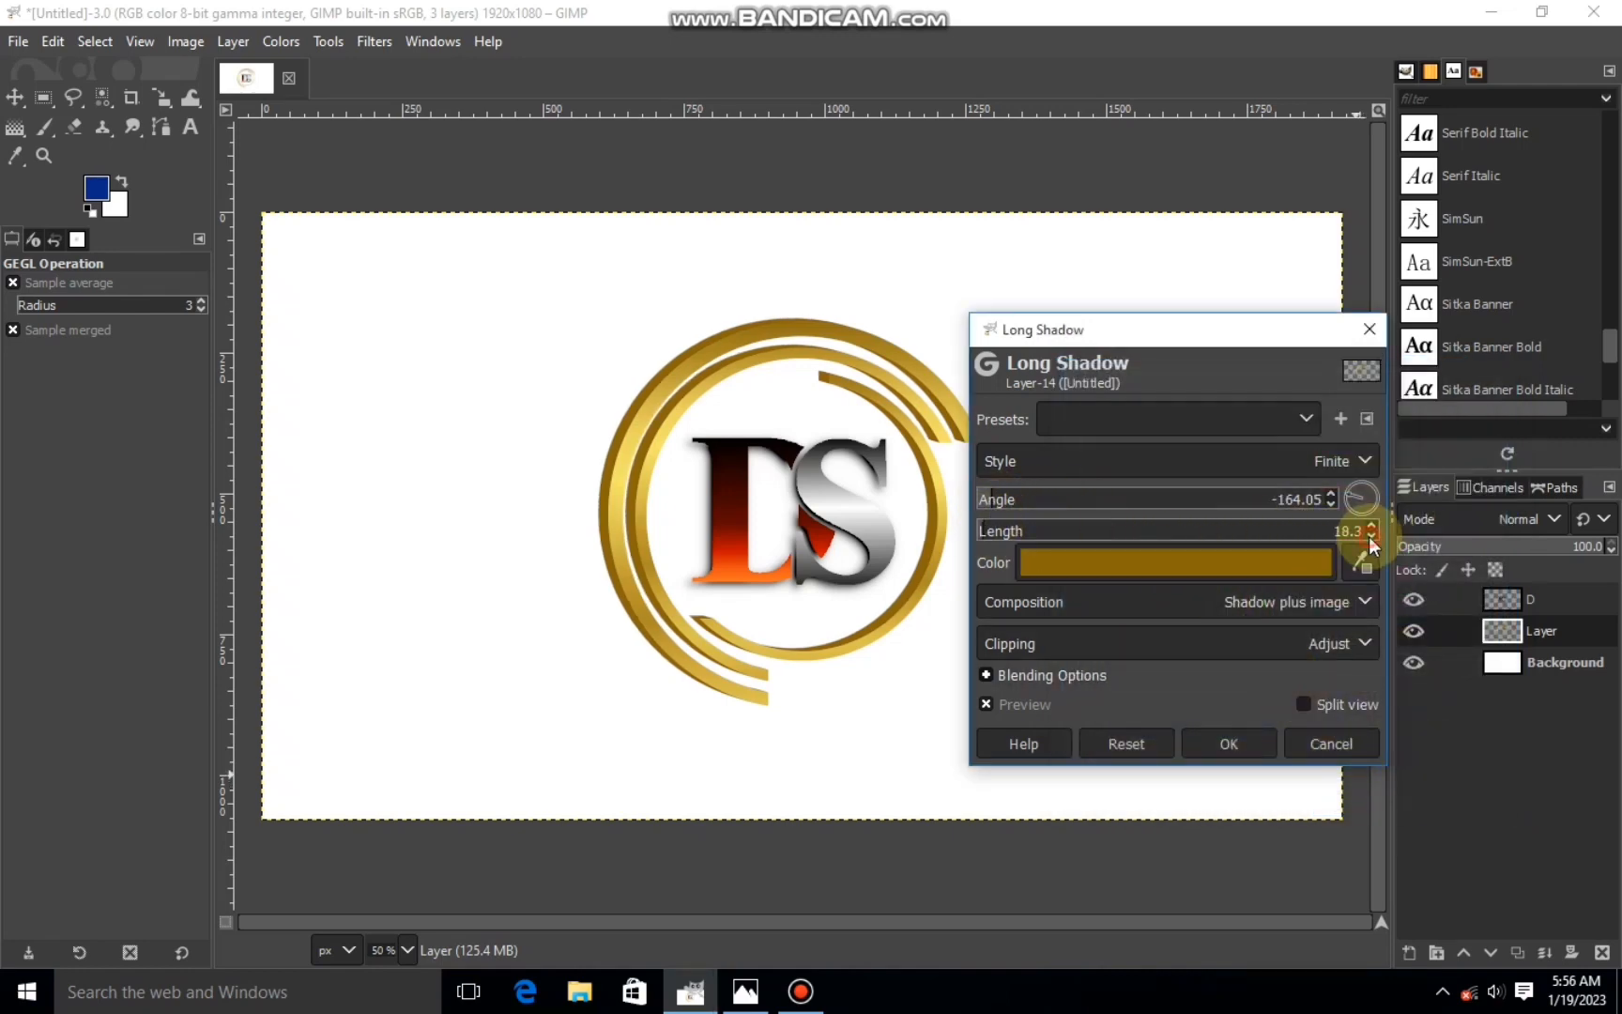
{"action": "left_click", "coordinate": [1371, 535]}
{"action": "left_click", "coordinate": [1371, 534]}
{"action": "left_click", "coordinate": [1371, 535]}
{"action": "left_click", "coordinate": [1371, 535]}
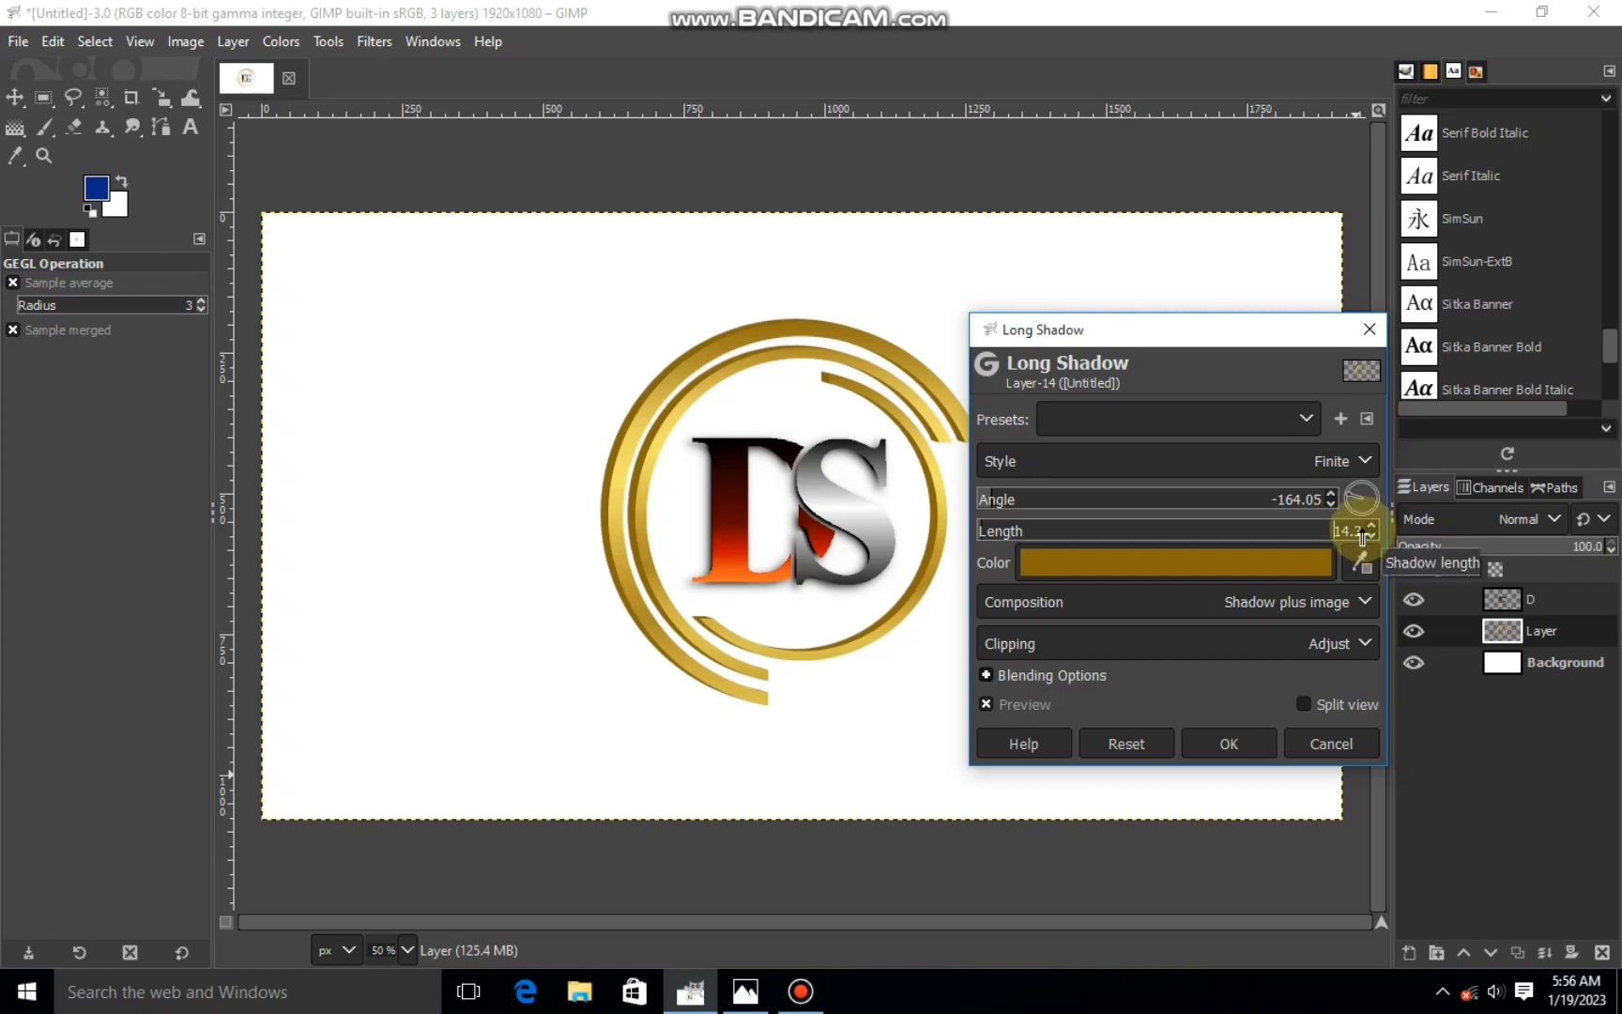
{"action": "left_click", "coordinate": [1368, 525]}
{"action": "left_click", "coordinate": [1368, 525]}
{"action": "left_click", "coordinate": [1368, 525]}
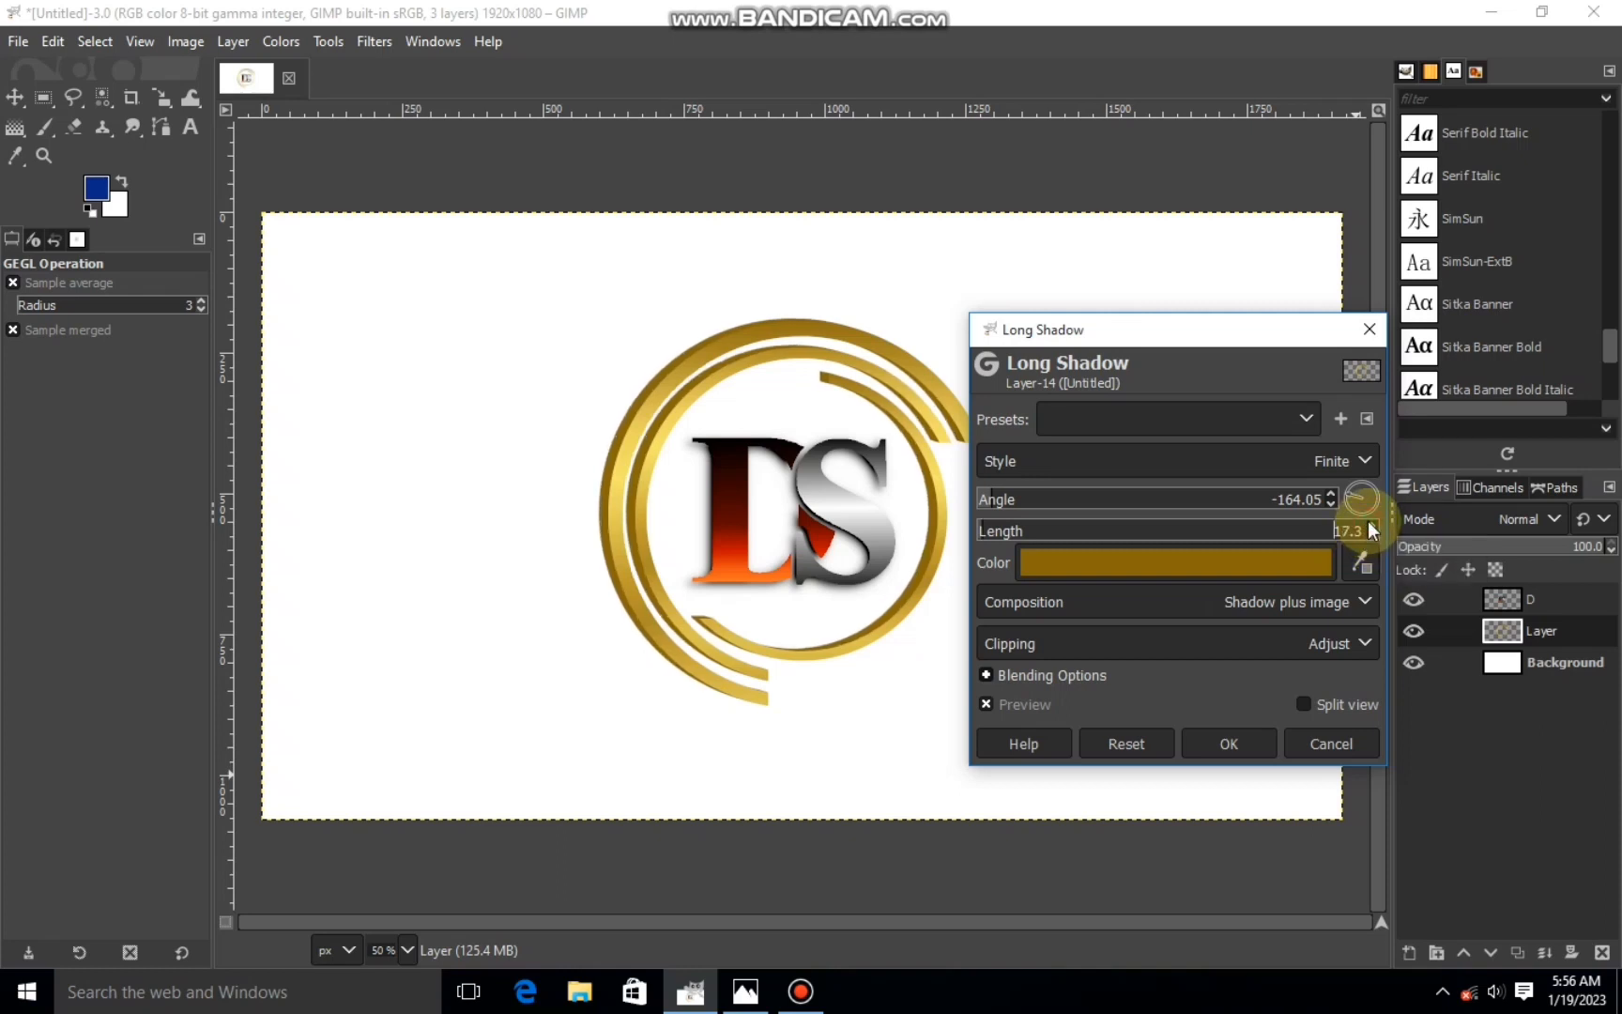
{"action": "left_click", "coordinate": [1367, 524]}
{"action": "left_click", "coordinate": [1367, 525]}
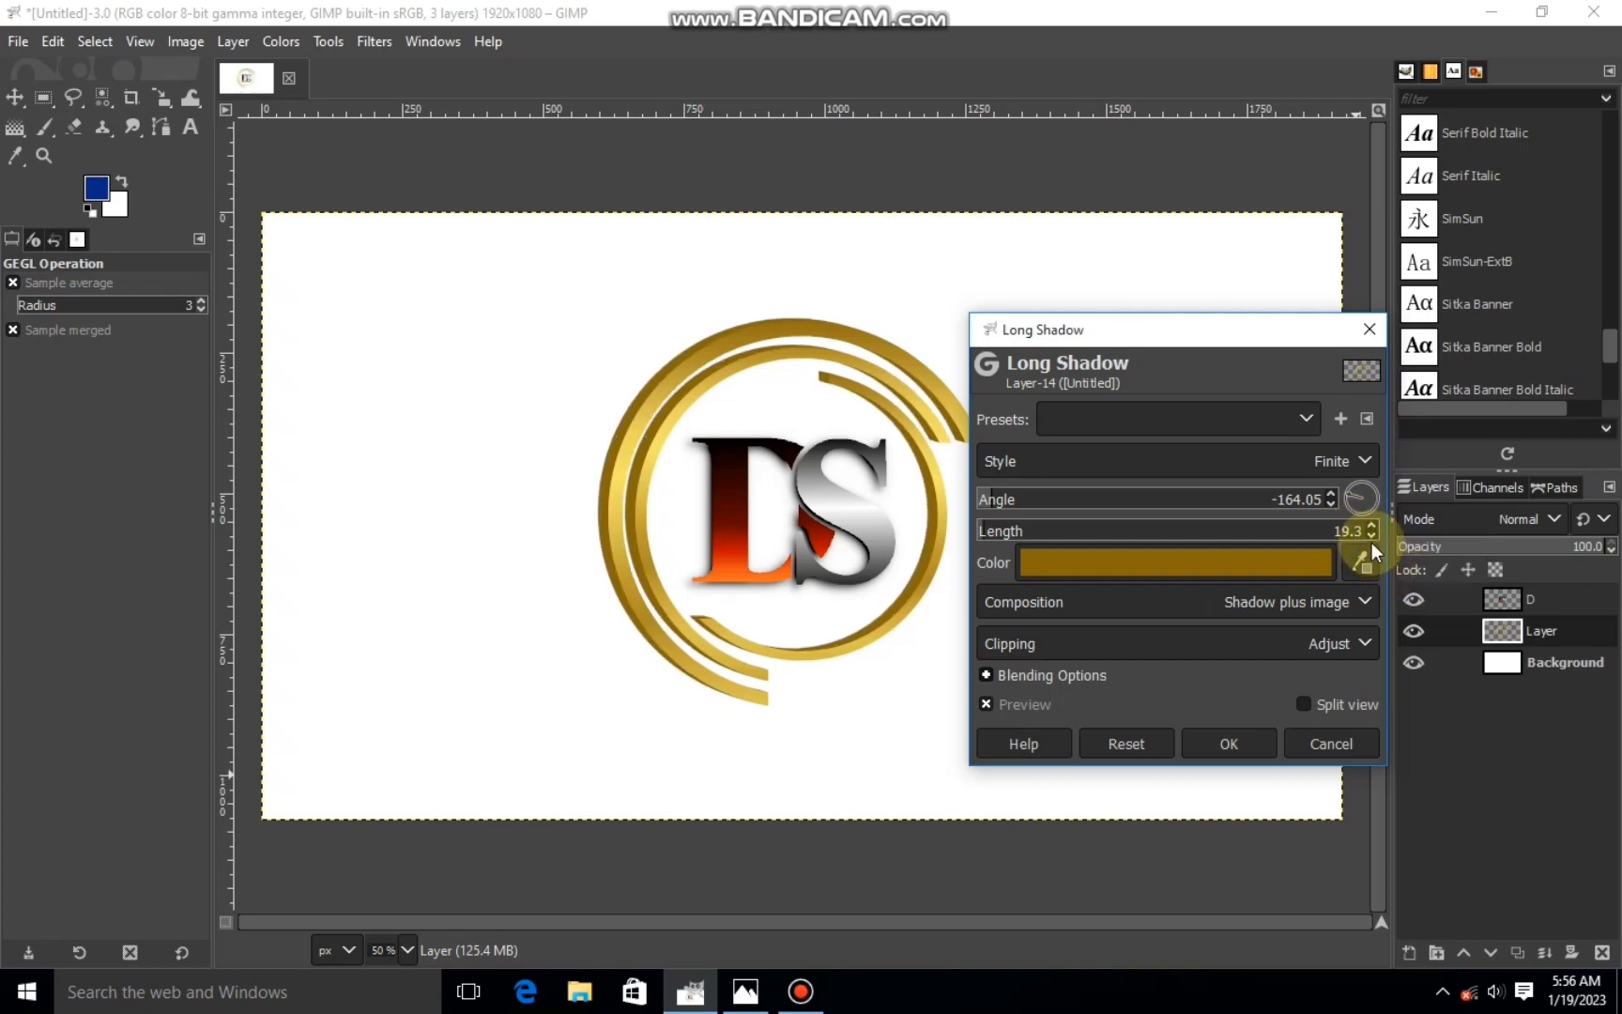
{"action": "left_click", "coordinate": [1205, 743]}
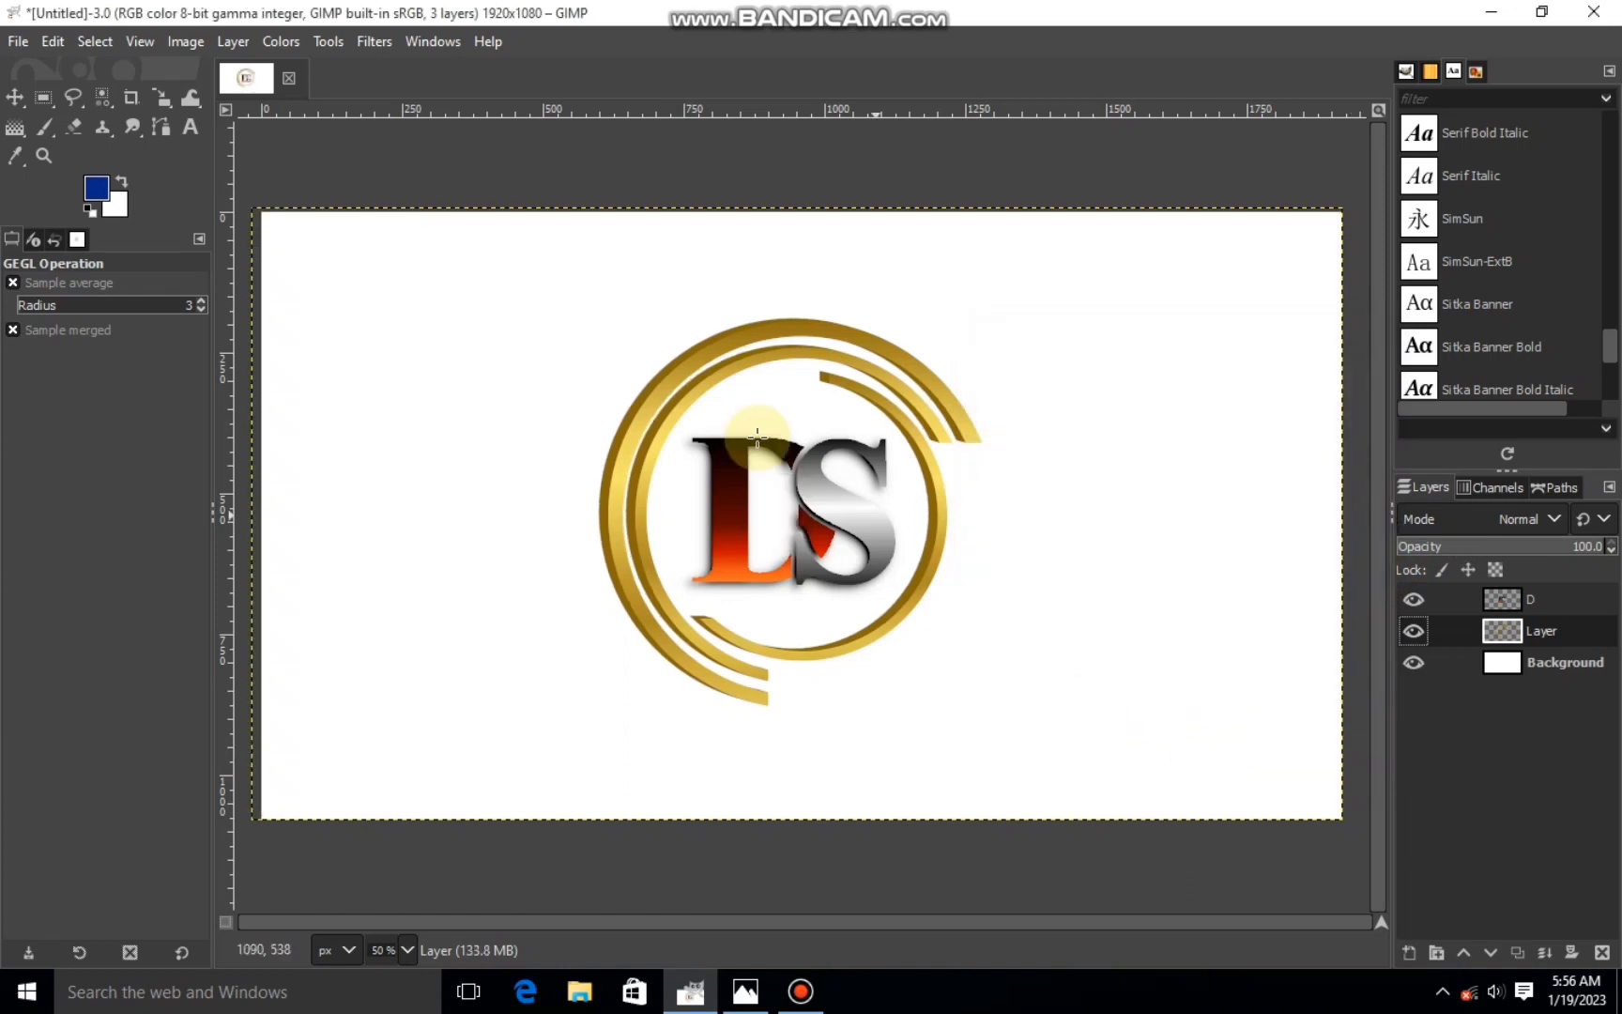
- Apply a black Drop Shadow to the rings layer with unlinked offsets X -19.871 and Y 1.290, blur radius 5.88 and opacity 0.948
{"action": "left_click", "coordinate": [366, 38]}
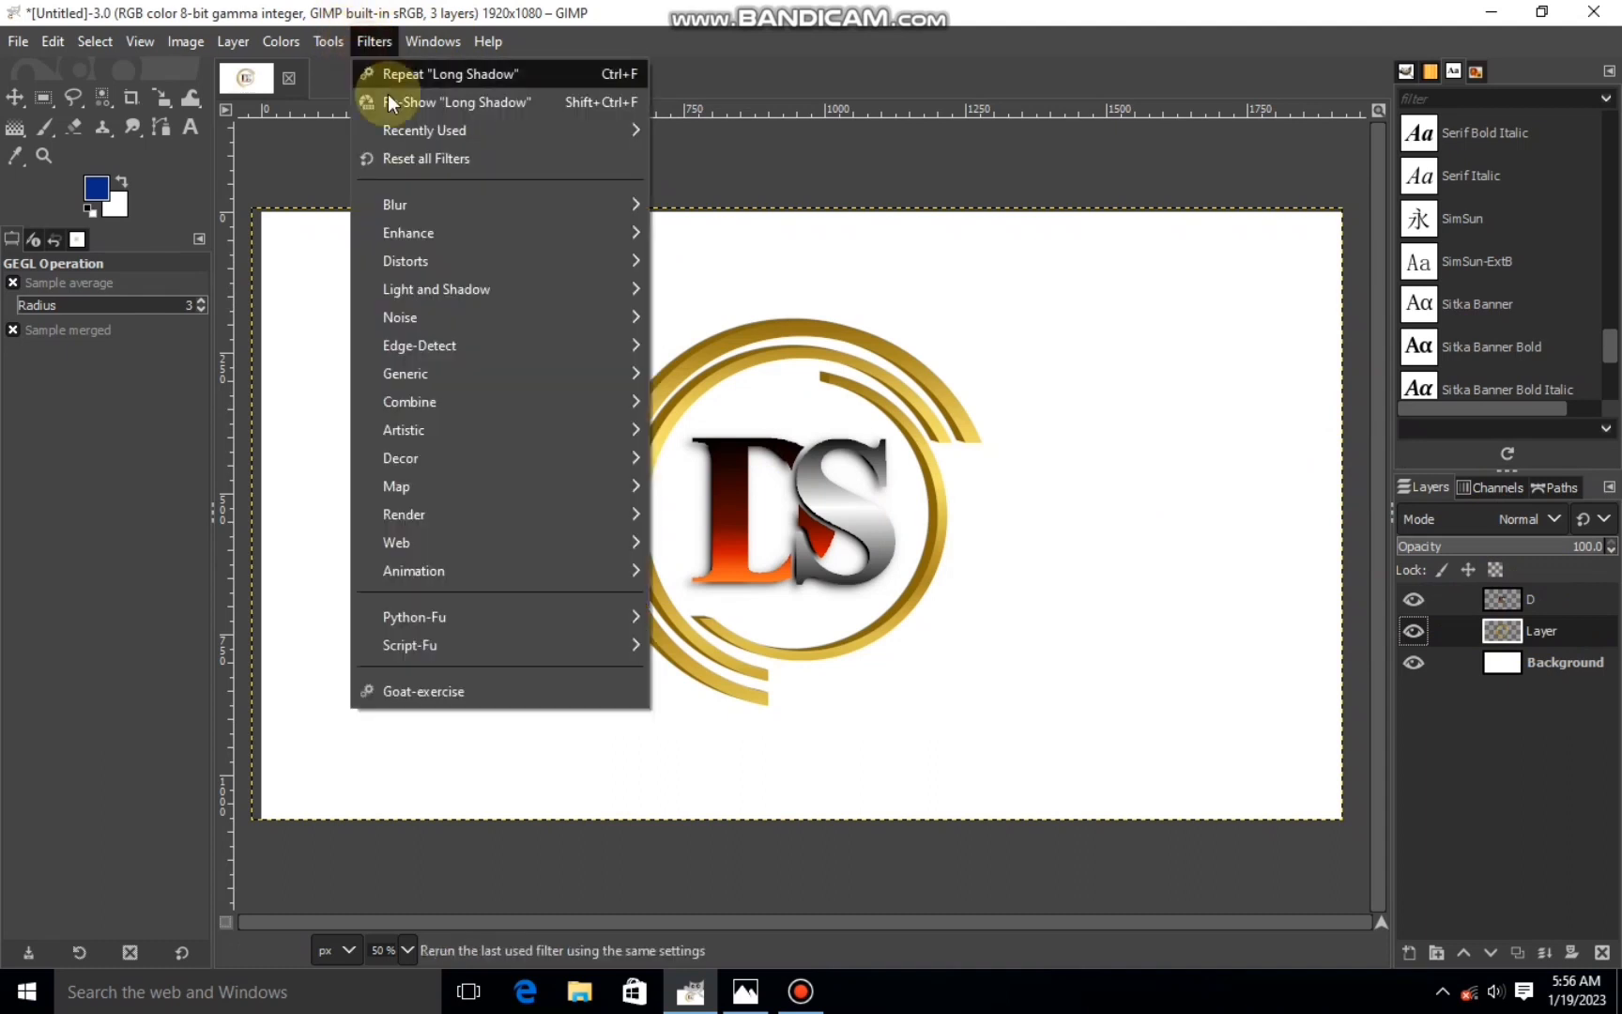
{"action": "mouse_move", "coordinate": [480, 291]}
{"action": "left_click", "coordinate": [713, 477]}
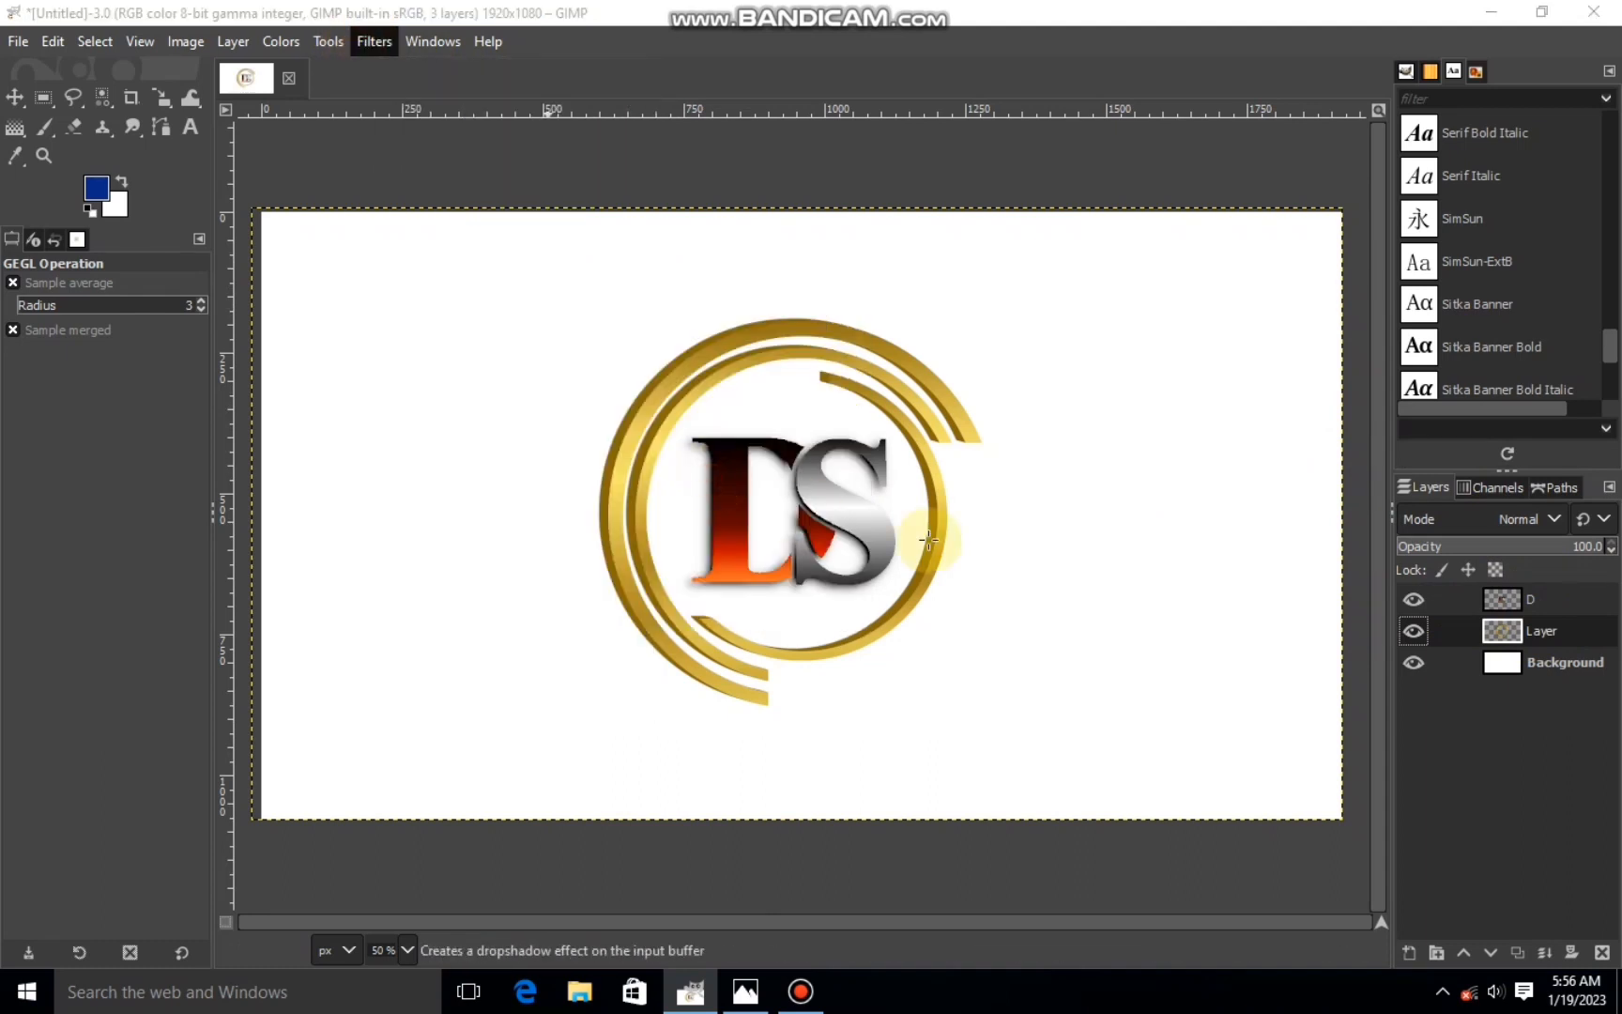
{"action": "left_click_drag", "start_coordinate": [1145, 458], "coordinate": [1000, 515]}
{"action": "left_click", "coordinate": [1361, 464]}
{"action": "left_click_drag", "start_coordinate": [1068, 631], "coordinate": [1151, 628]}
{"action": "left_click_drag", "start_coordinate": [1075, 454], "coordinate": [1070, 456]}
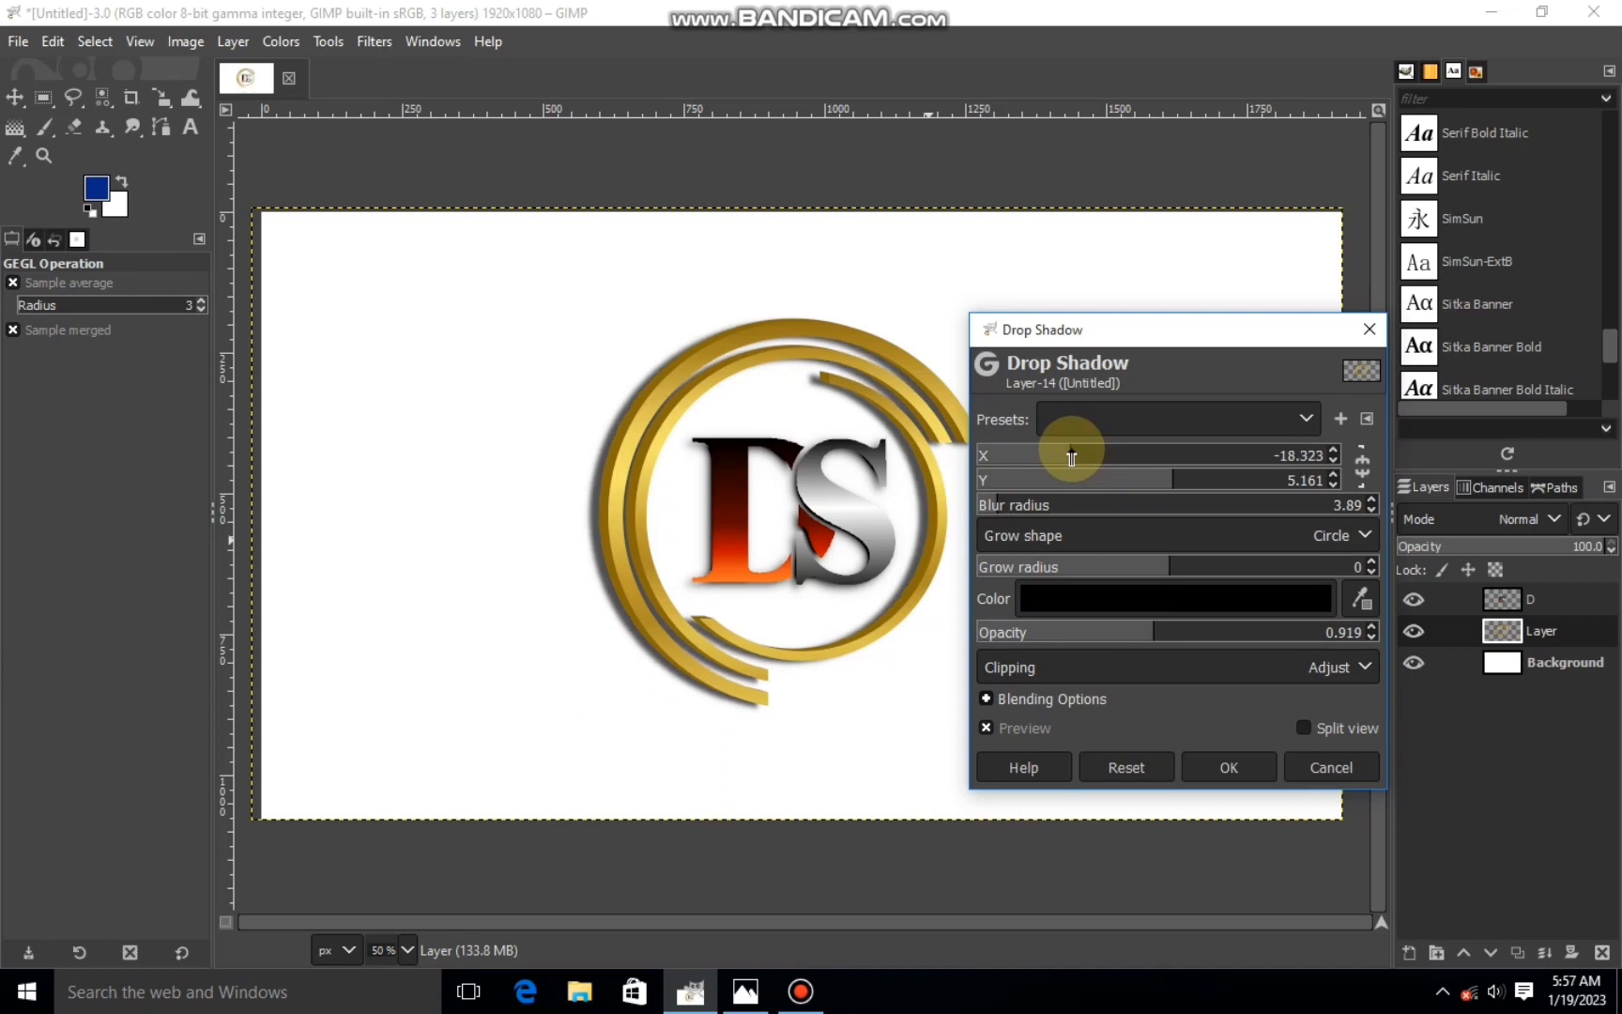
{"action": "left_click_drag", "start_coordinate": [1190, 479], "coordinate": [1067, 458]}
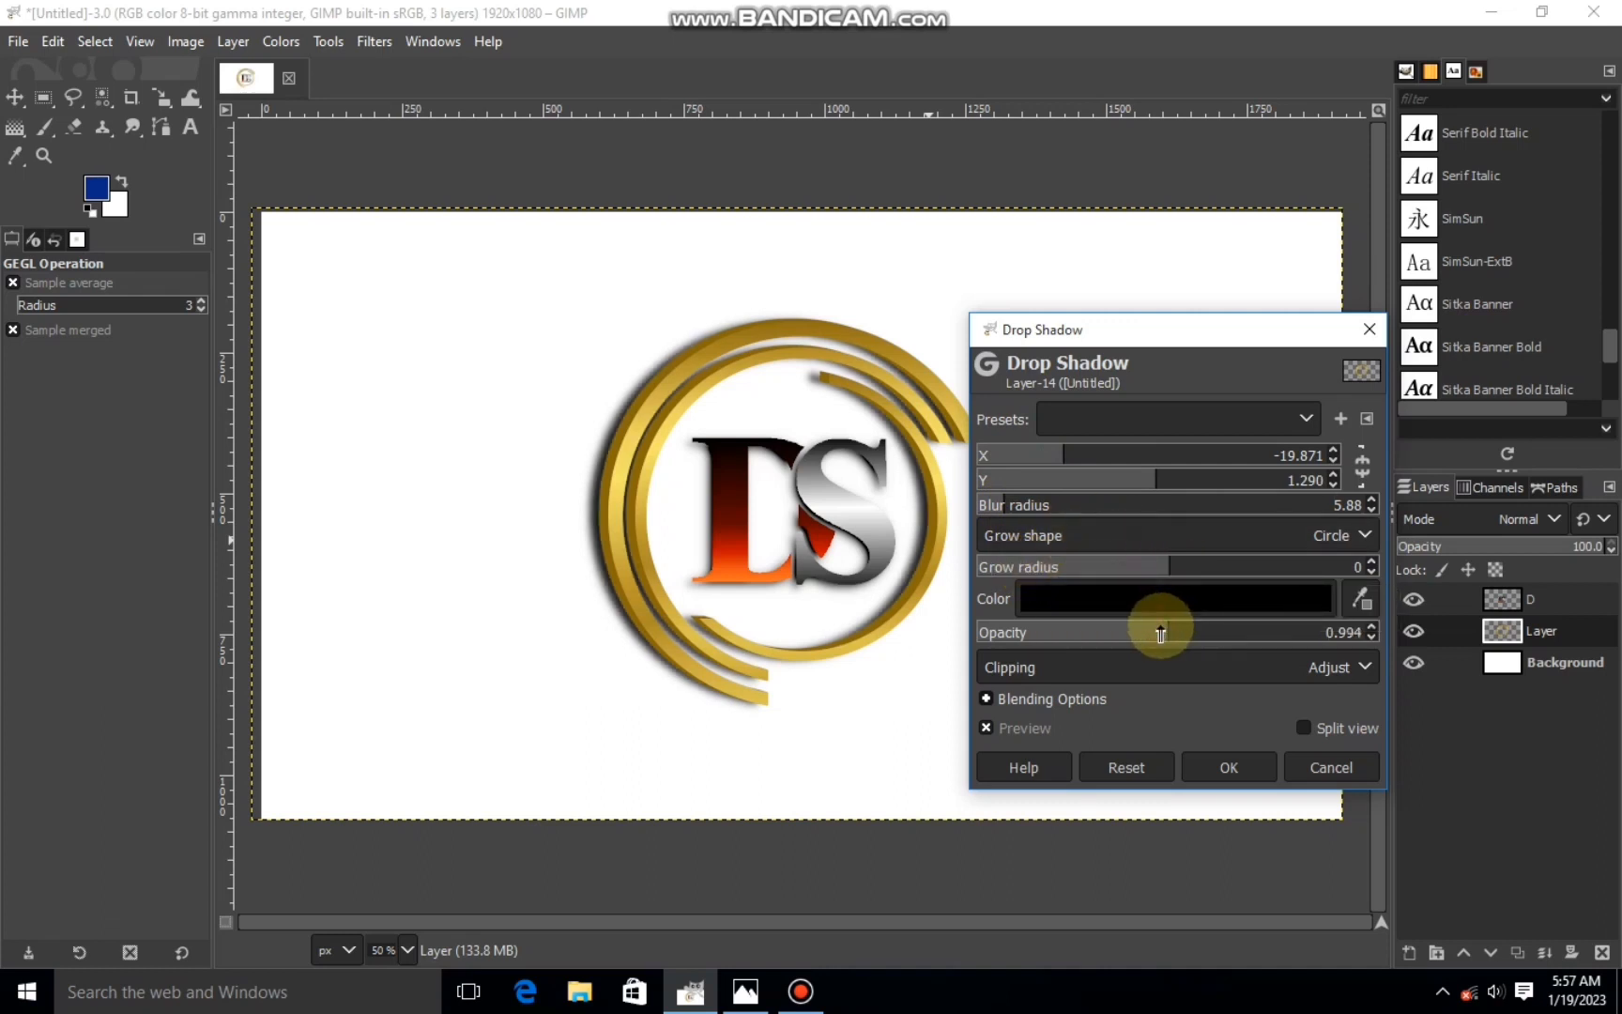
{"action": "left_click", "coordinate": [1161, 632]}
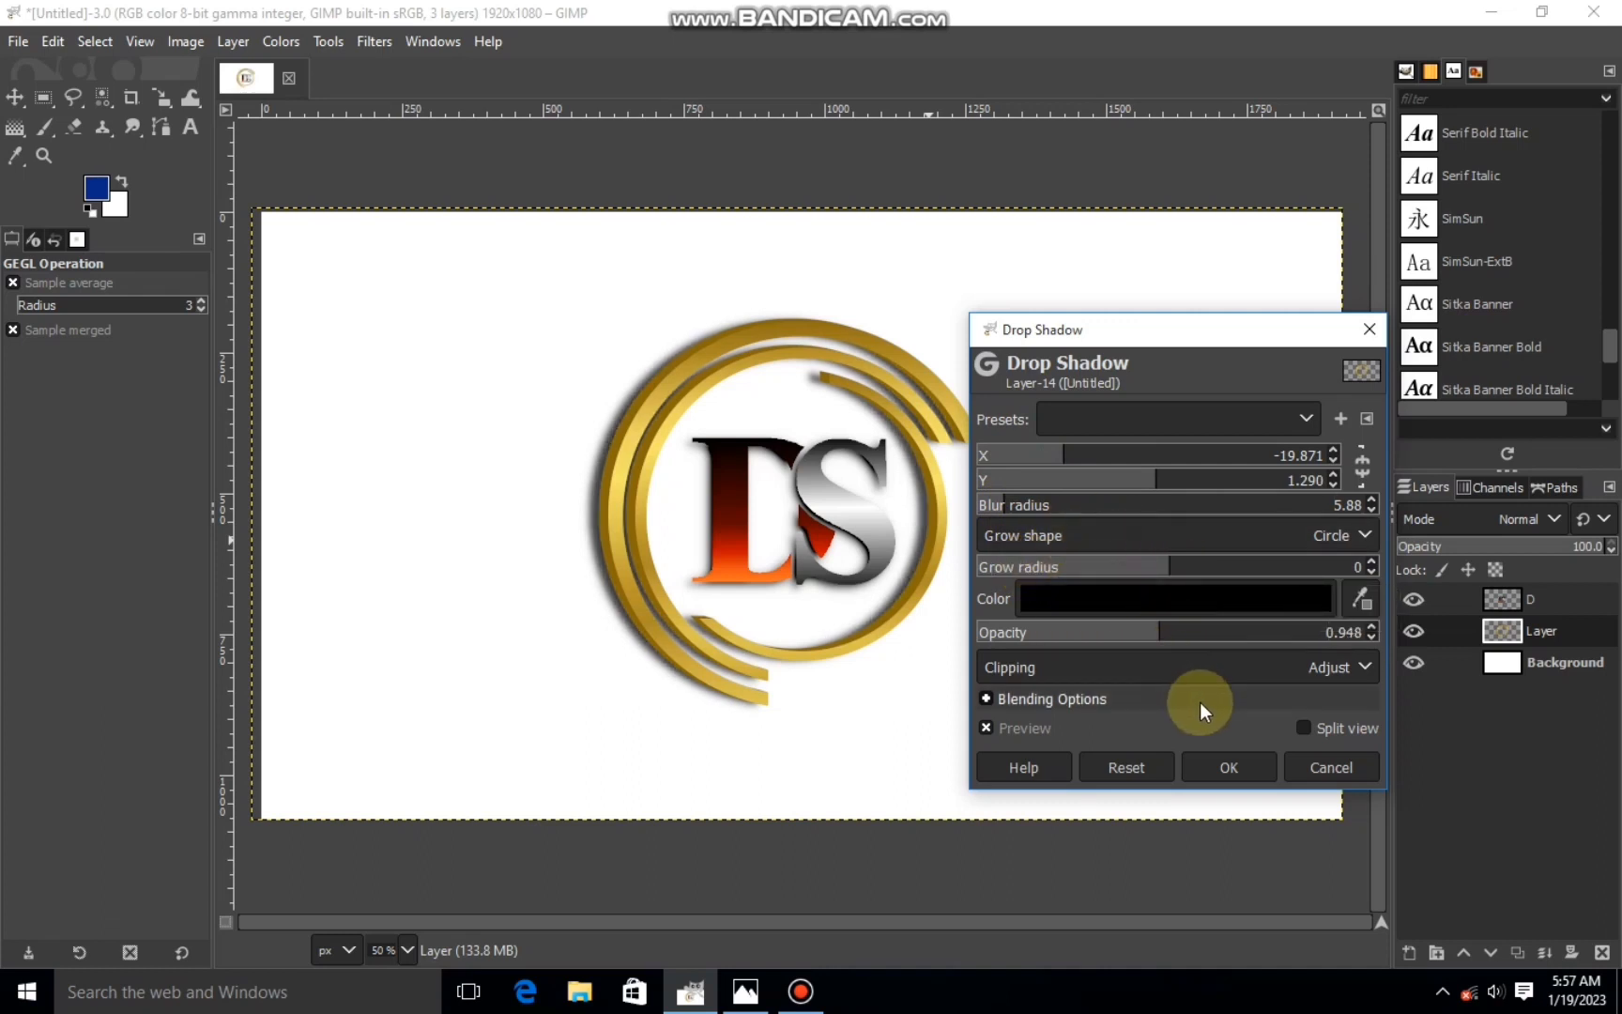
{"action": "left_click", "coordinate": [1230, 758]}
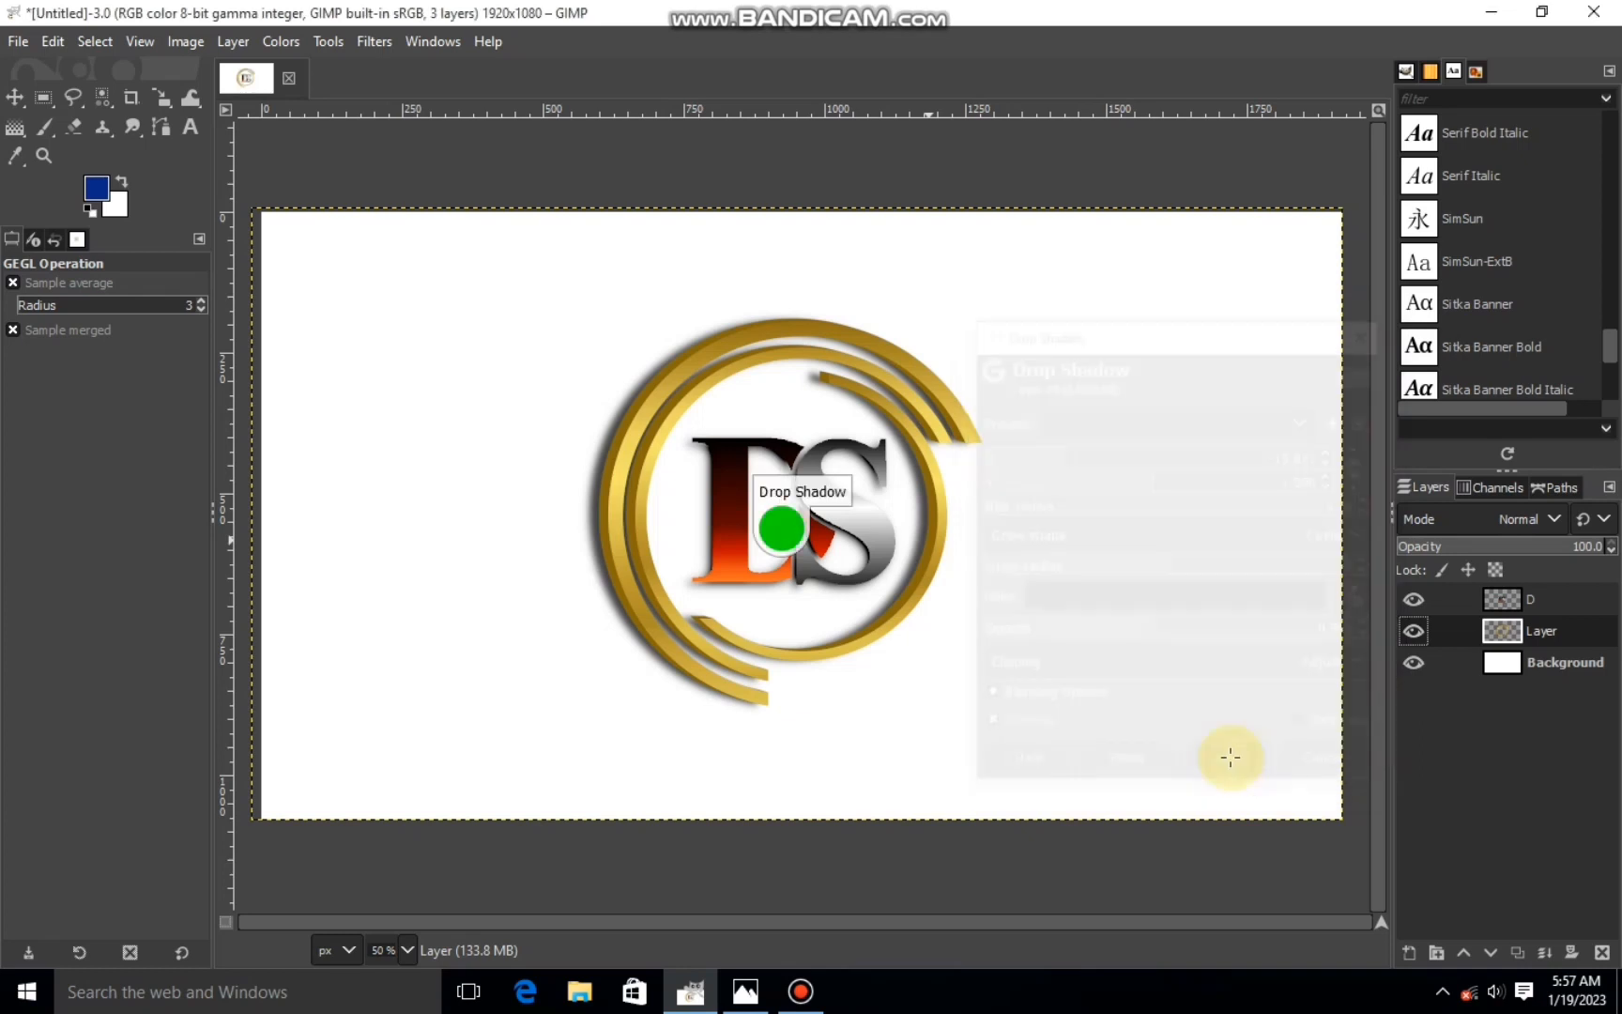
- Add the Serif Bold text "DS COMPANY LOGO" in a wide text box of about 1048 × 148 px below the rings
{"action": "left_click", "coordinate": [1542, 602]}
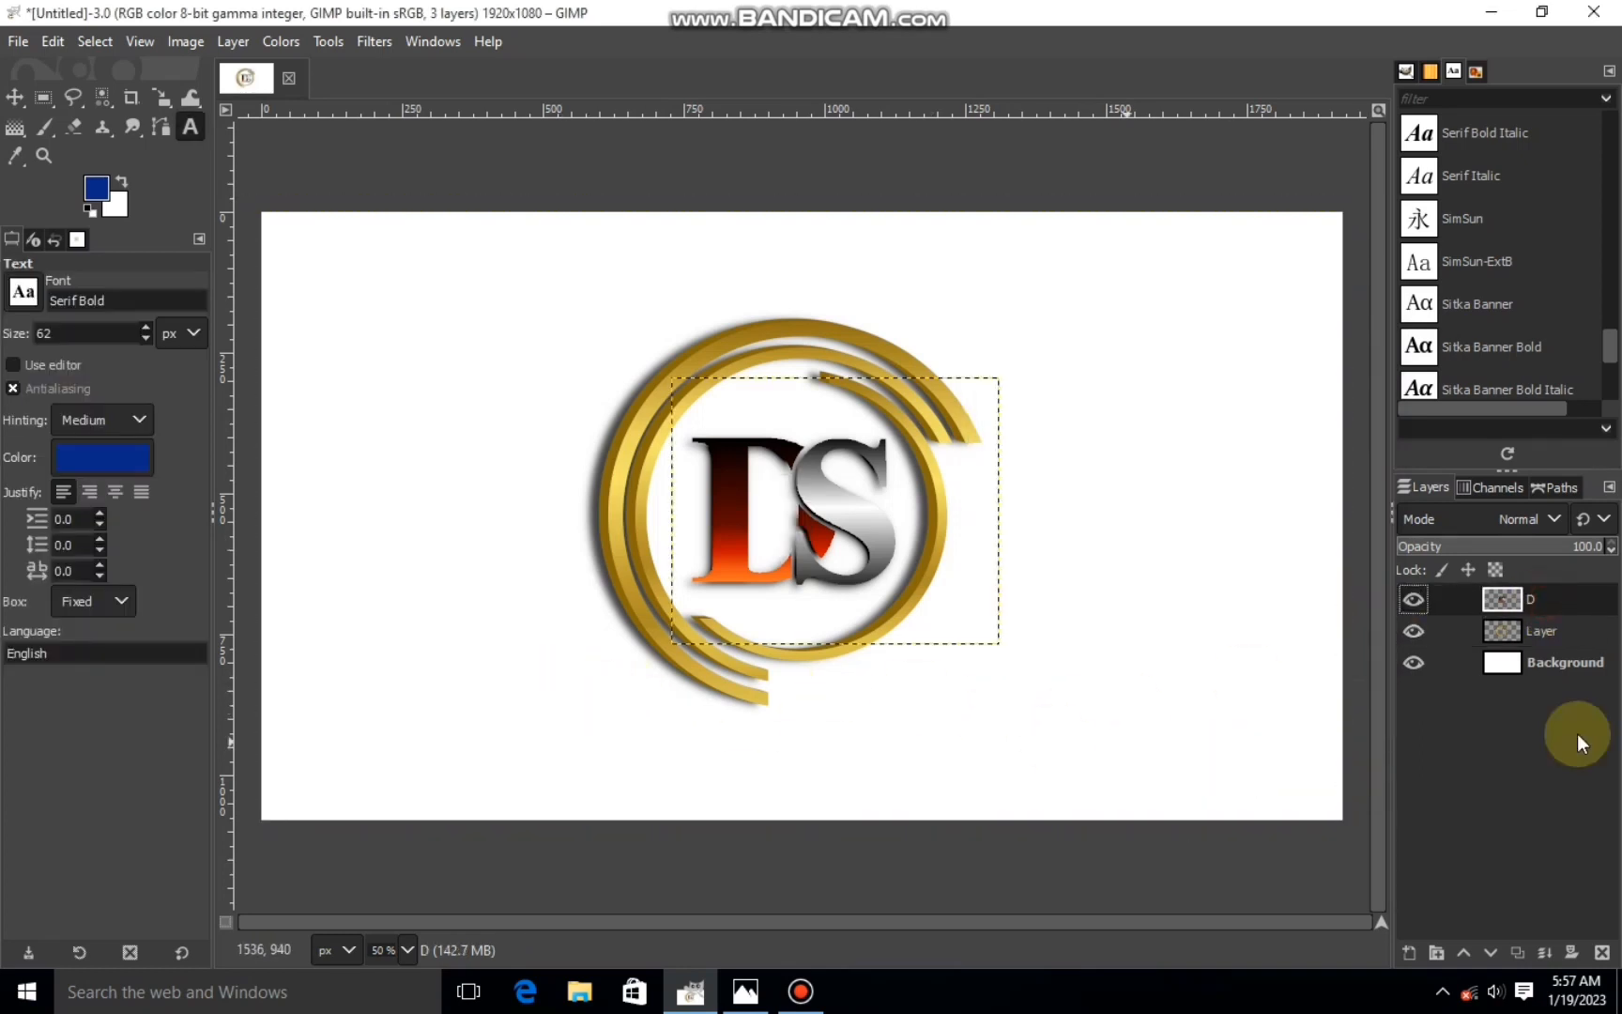
{"action": "left_click_drag", "start_coordinate": [550, 703], "coordinate": [1145, 788]}
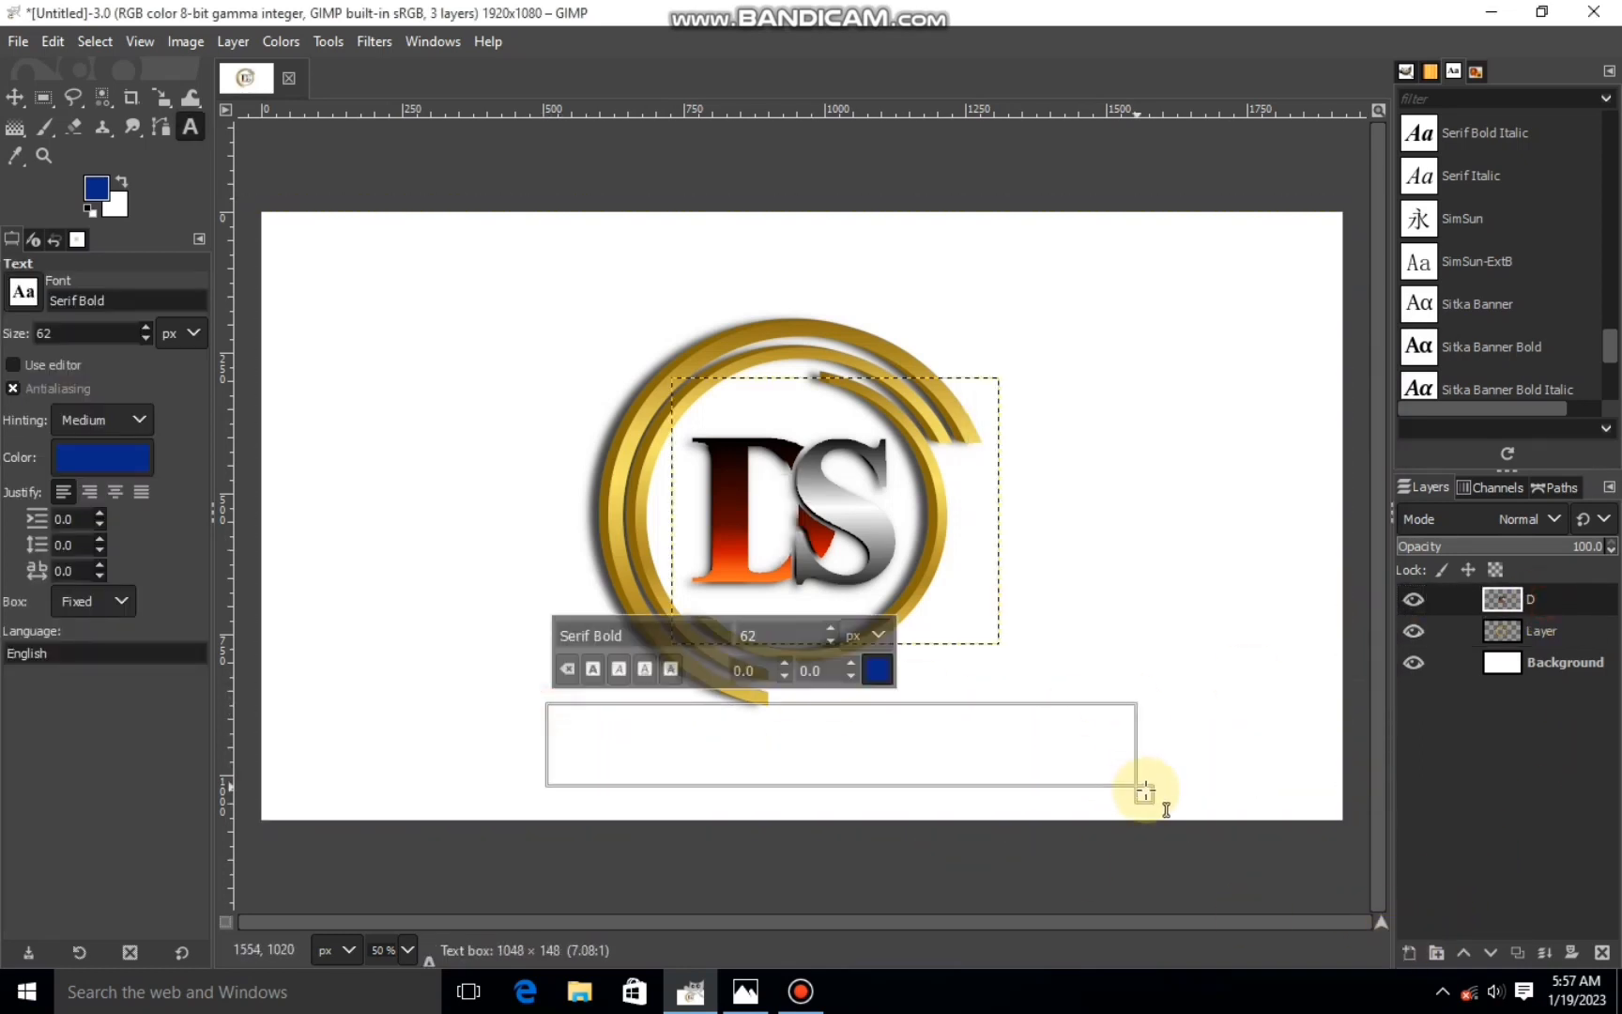
{"action": "type", "text": "DS COMPANY"}
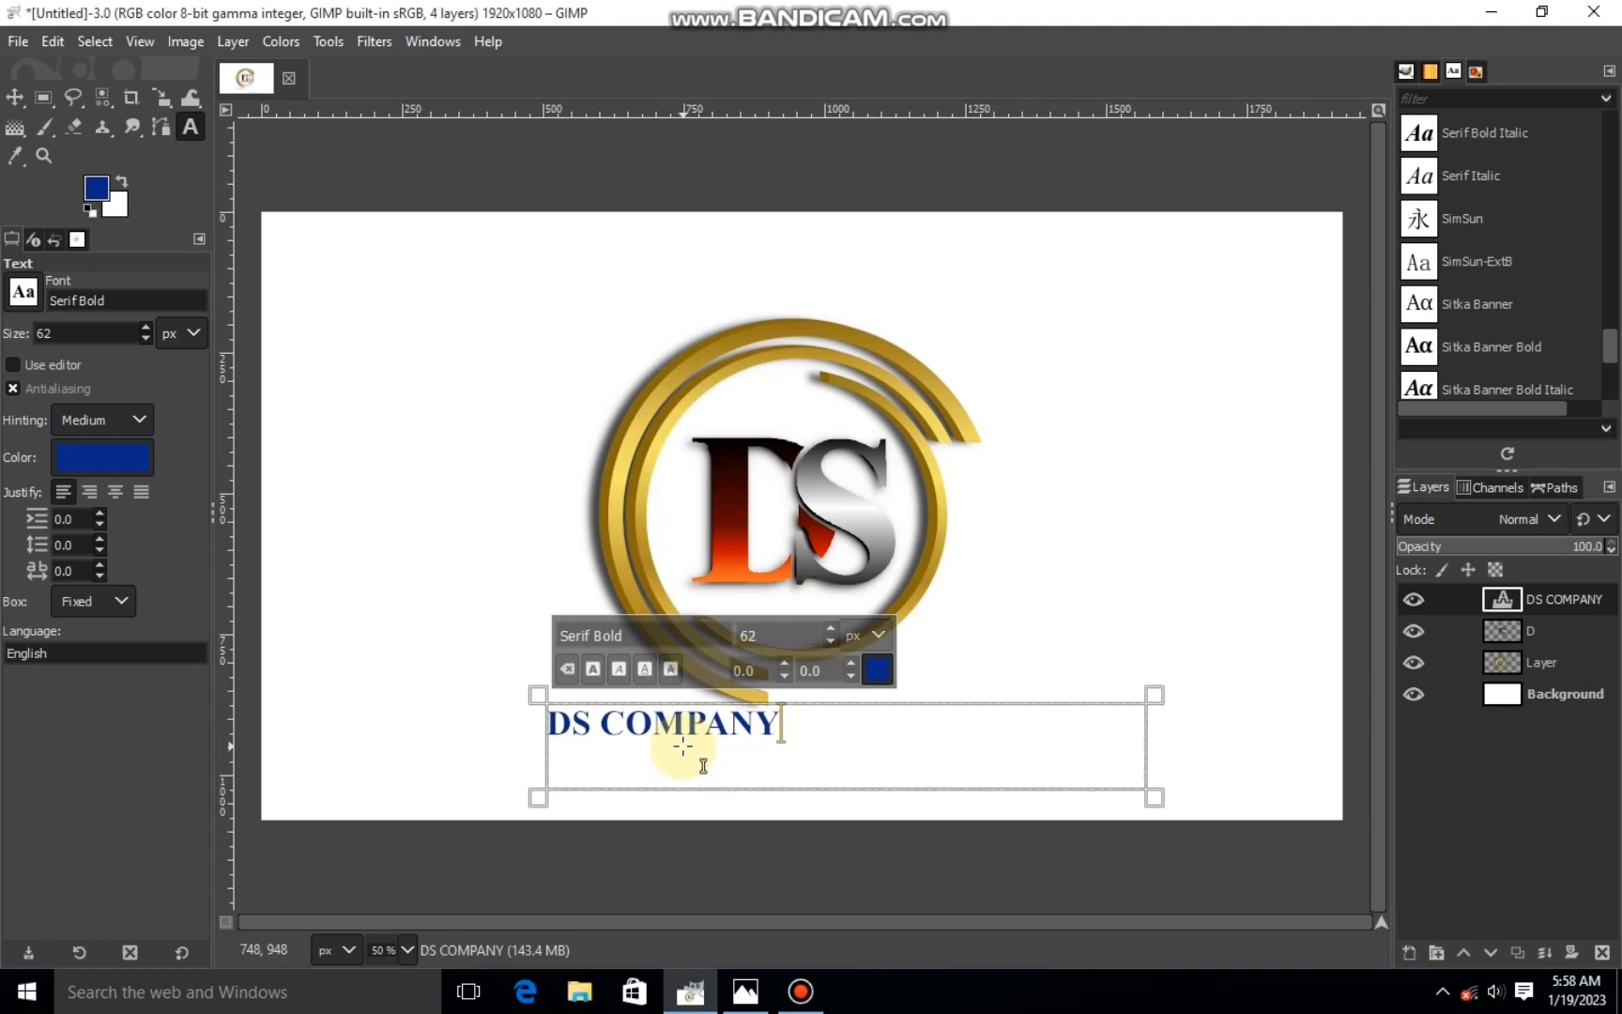
{"action": "type", "text": " LOGO"}
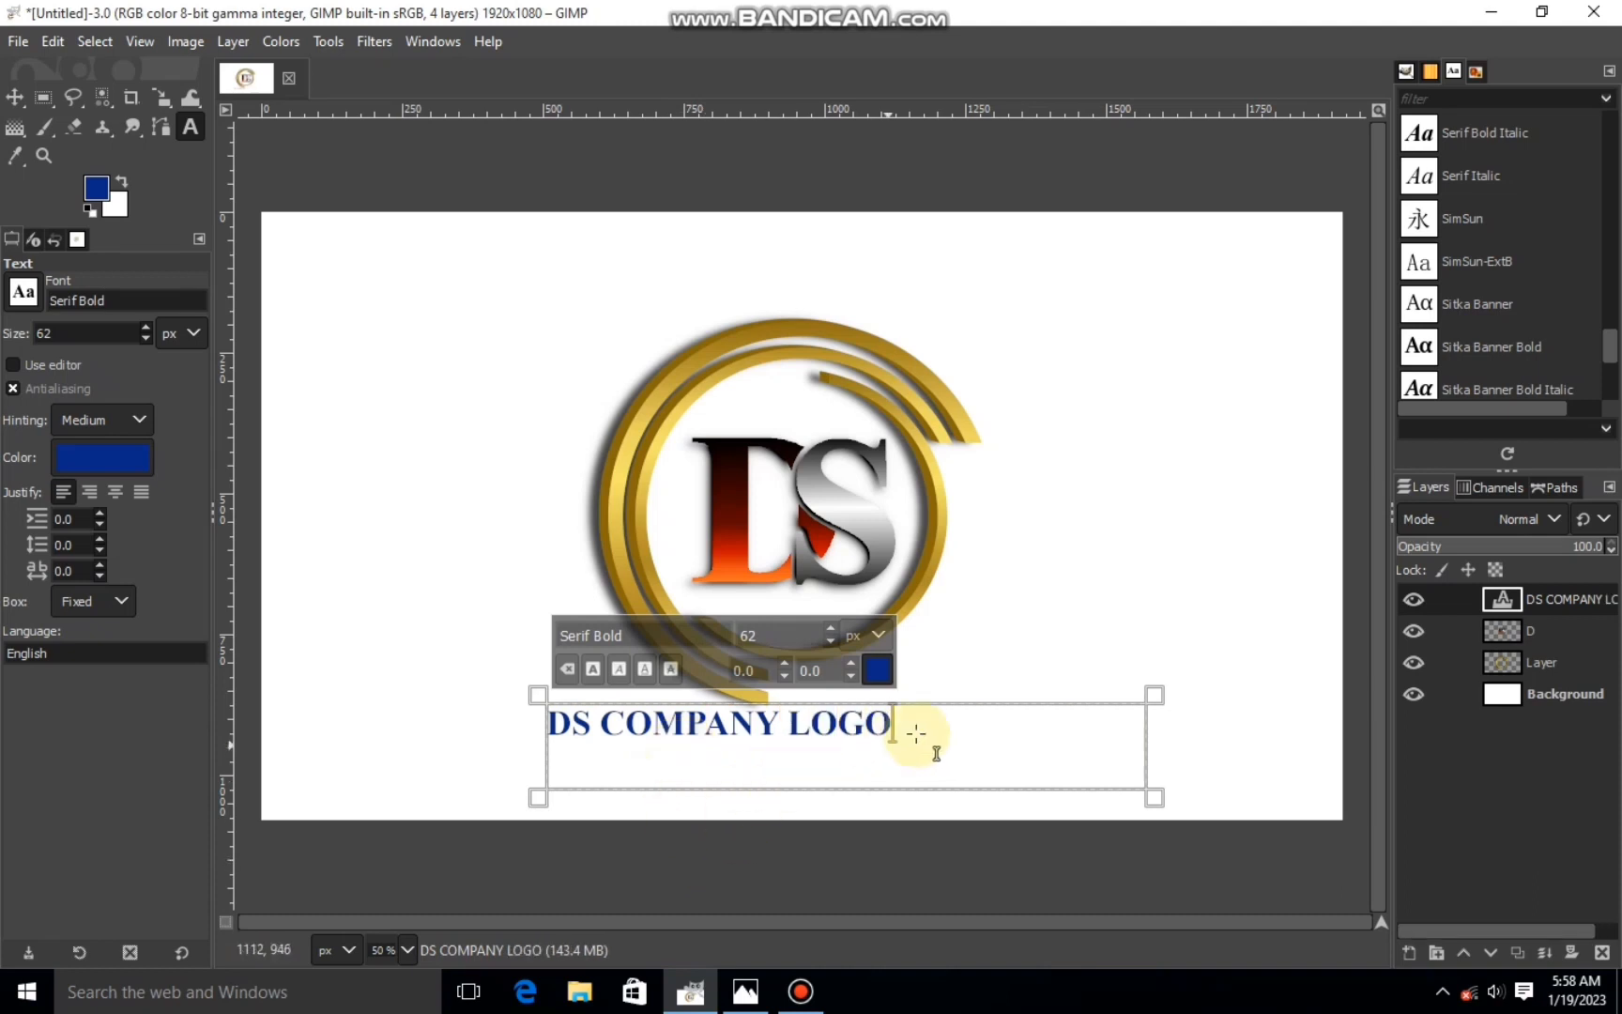
- Set the company text's size to 72 px and fit its text box more tightly around the line below the rings
{"action": "left_click_drag", "start_coordinate": [941, 729], "coordinate": [529, 775]}
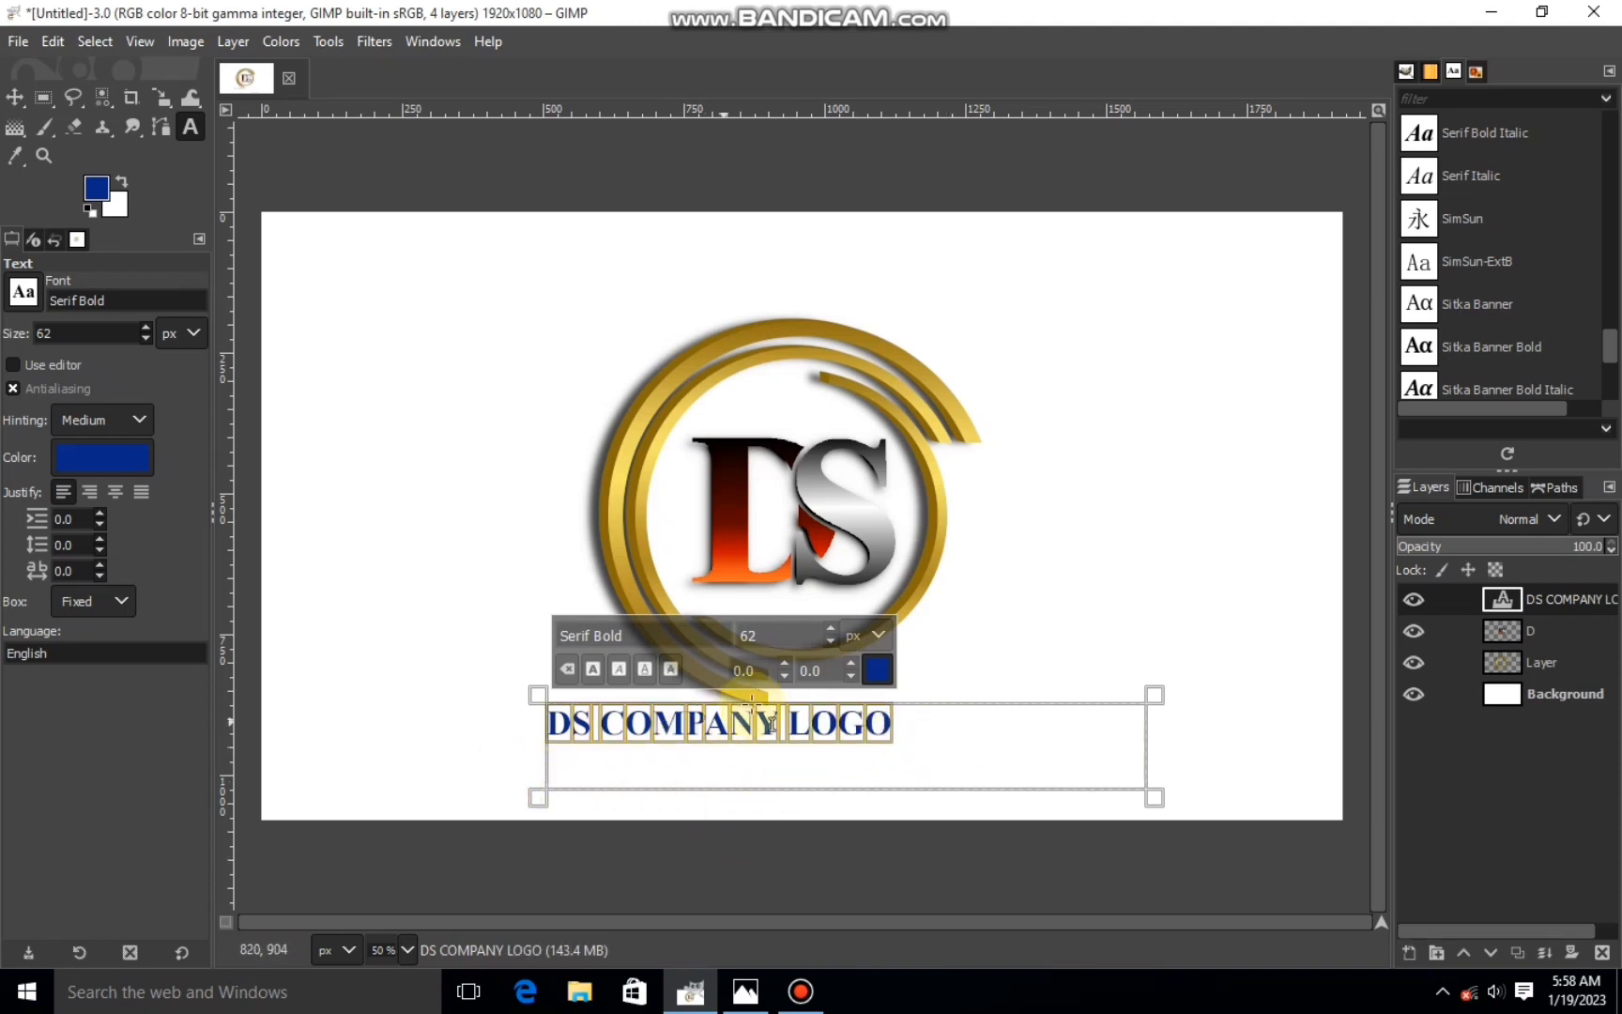
{"action": "left_click", "coordinate": [829, 628]}
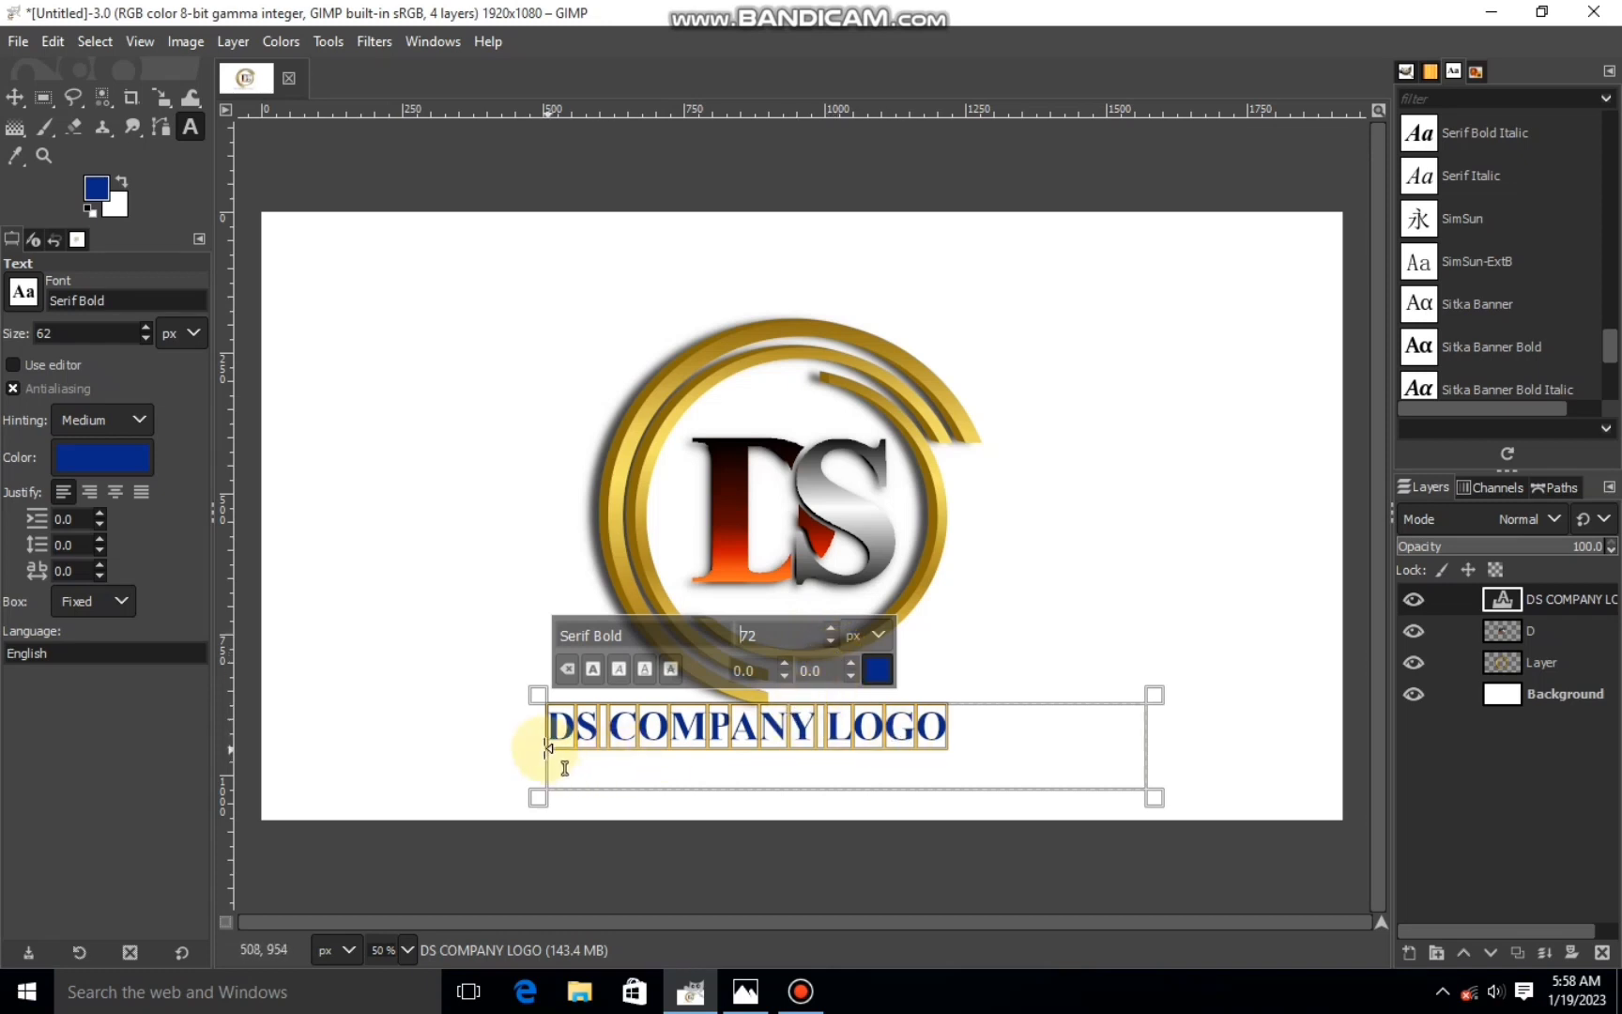
{"action": "left_click_drag", "start_coordinate": [545, 749], "coordinate": [1080, 760]}
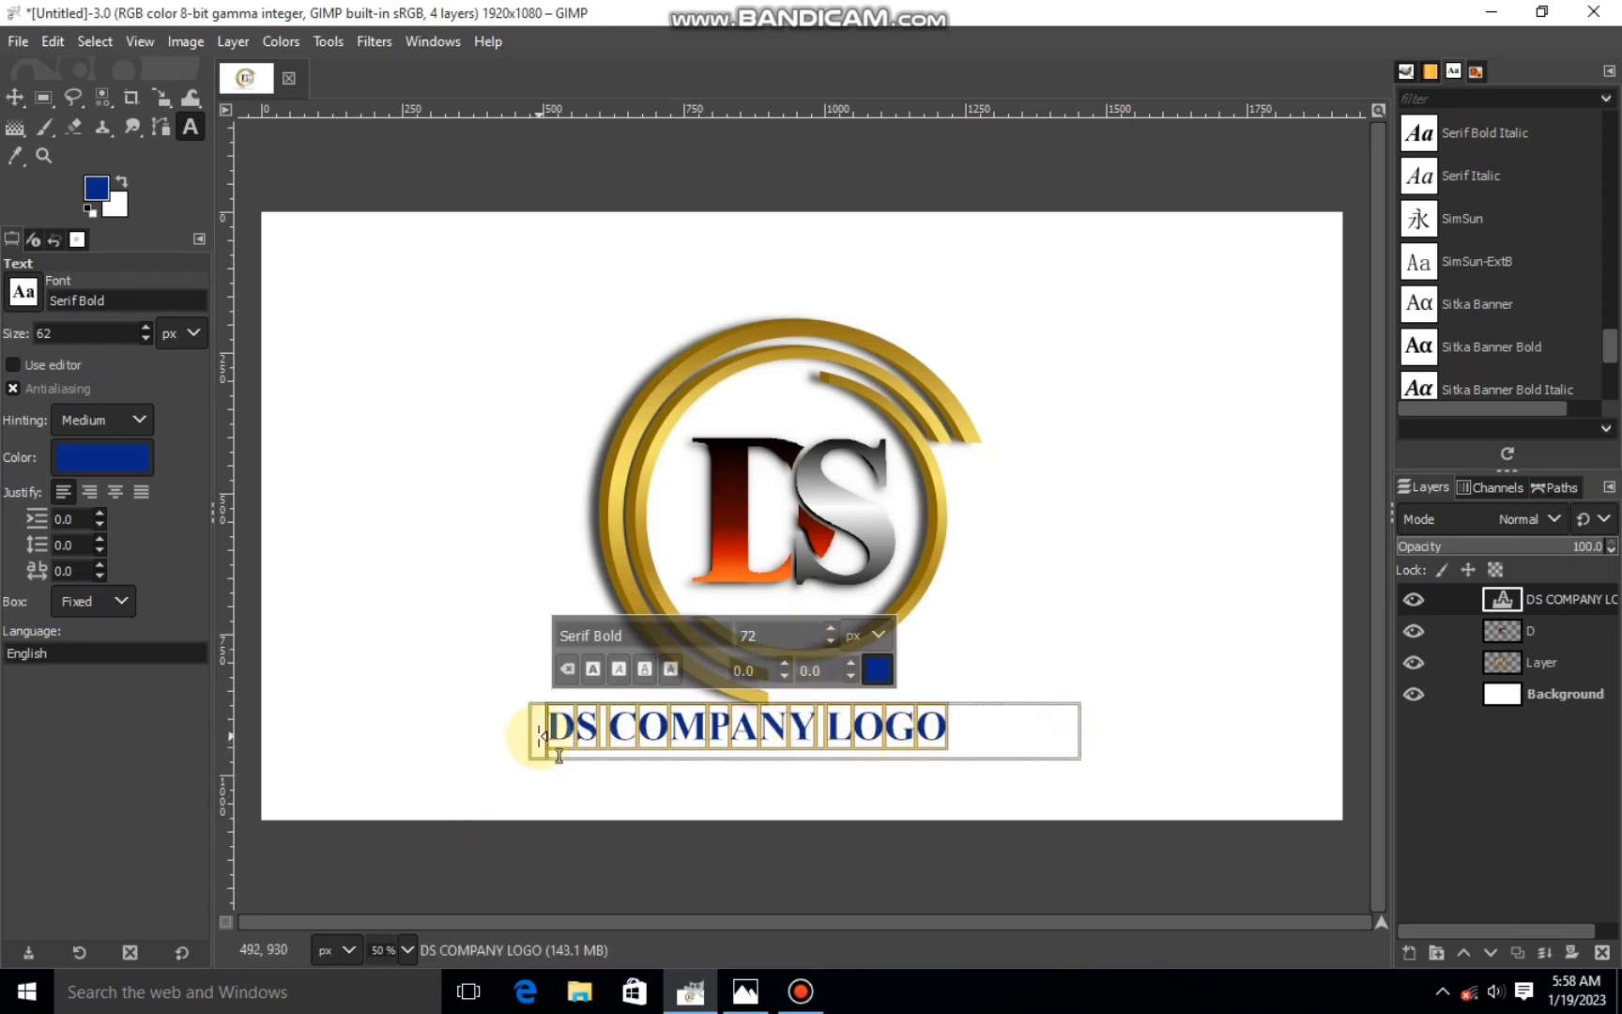
{"action": "left_click_drag", "start_coordinate": [536, 737], "coordinate": [580, 730]}
- Scale the DS COMPANY LOGO text layer up proportionally and center it beneath the rings
{"action": "left_click", "coordinate": [162, 97]}
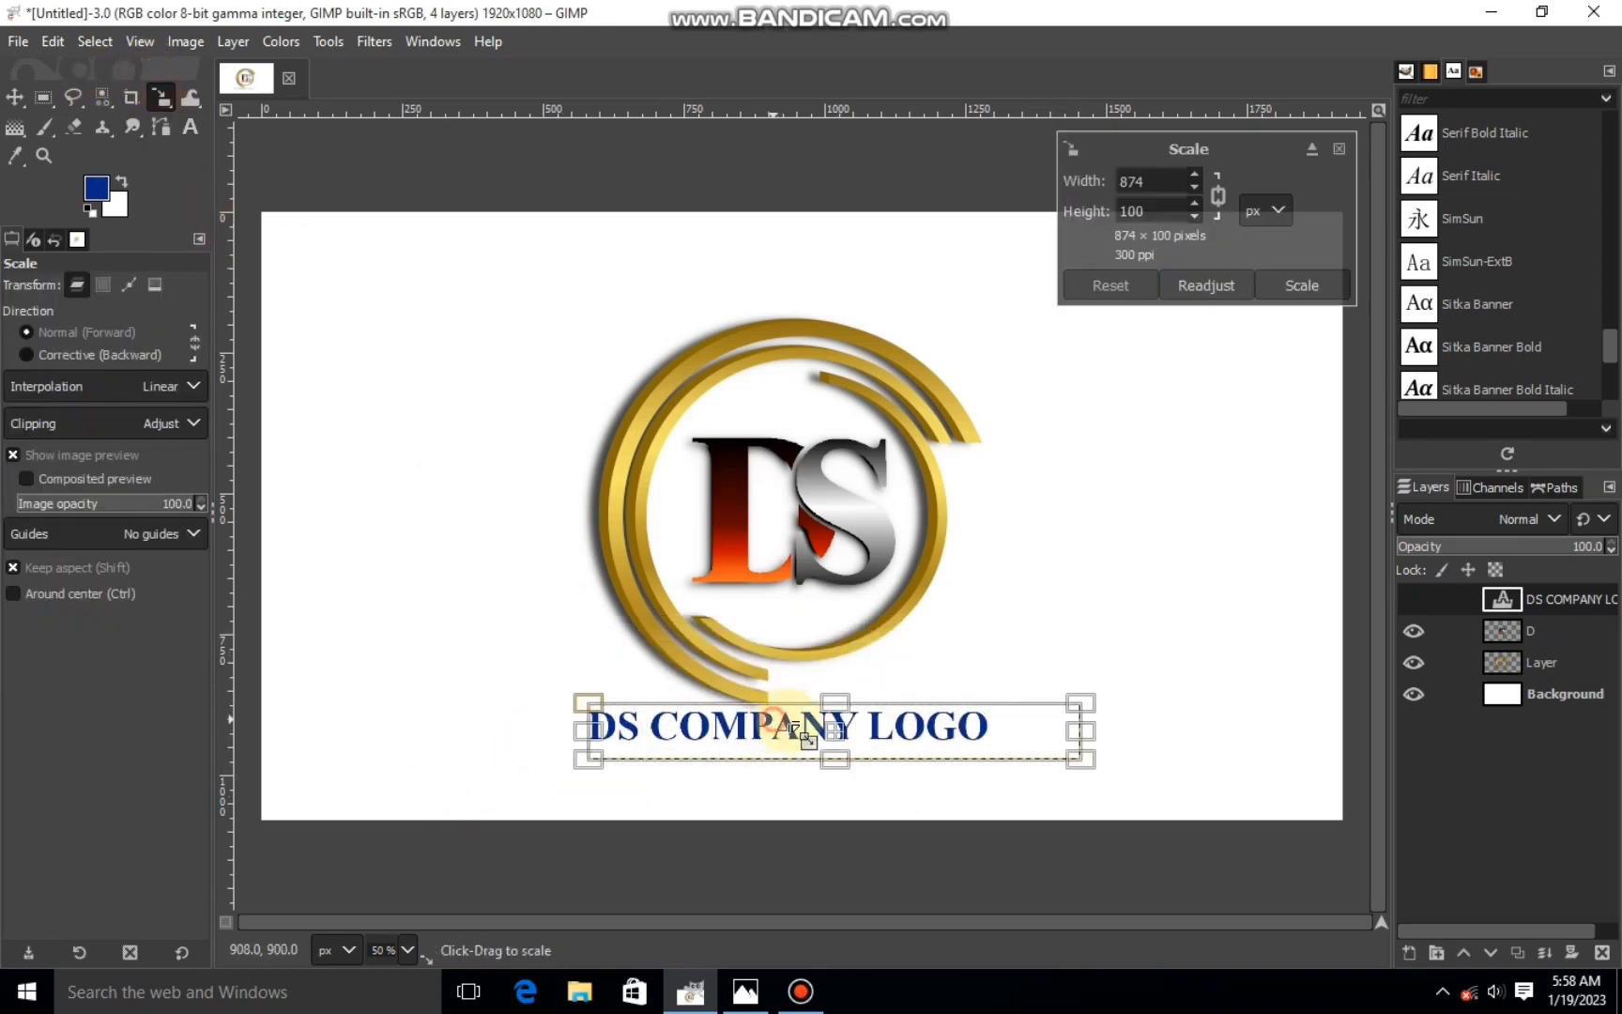
{"action": "left_click_drag", "start_coordinate": [836, 731], "coordinate": [844, 743]}
{"action": "left_click_drag", "start_coordinate": [596, 771], "coordinate": [538, 778]}
{"action": "left_click_drag", "start_coordinate": [816, 750], "coordinate": [869, 760]}
{"action": "left_click", "coordinate": [1307, 291]}
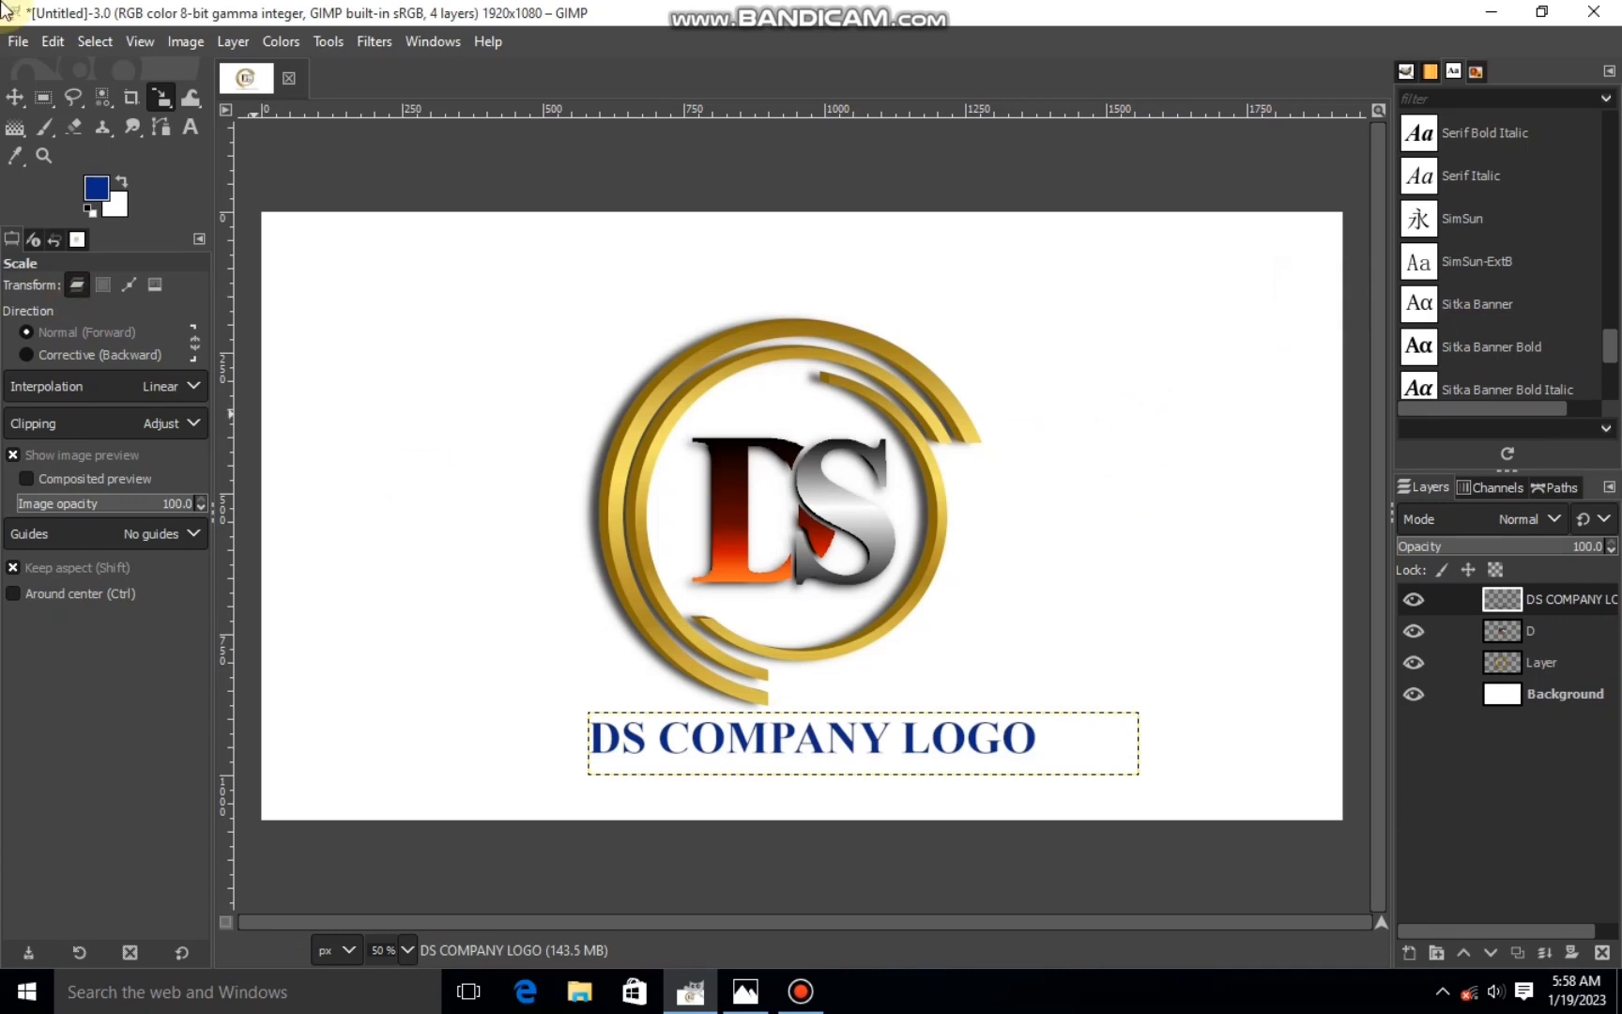
- Select the blue company text by color and fill it with a vertical black-to-gray gradient
{"action": "key", "text": "shift+o"}
{"action": "left_click", "coordinate": [597, 736]}
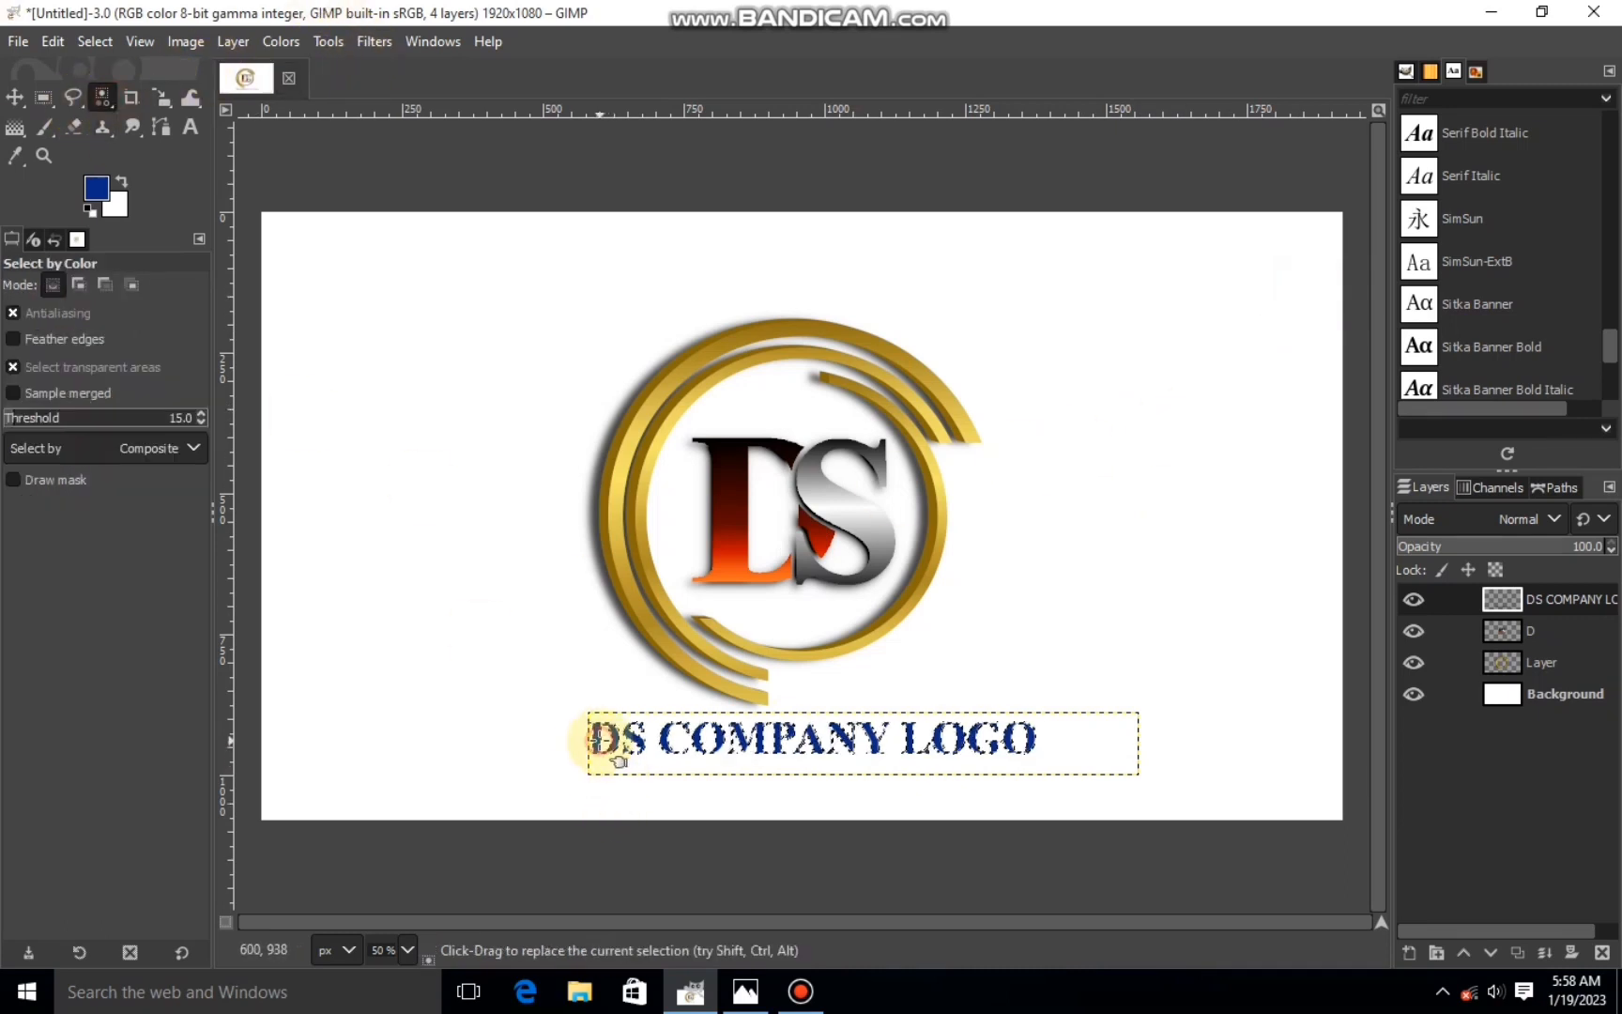
{"action": "key", "text": "g"}
{"action": "left_click_drag", "start_coordinate": [772, 713], "coordinate": [768, 806]}
{"action": "left_click", "coordinate": [14, 96]}
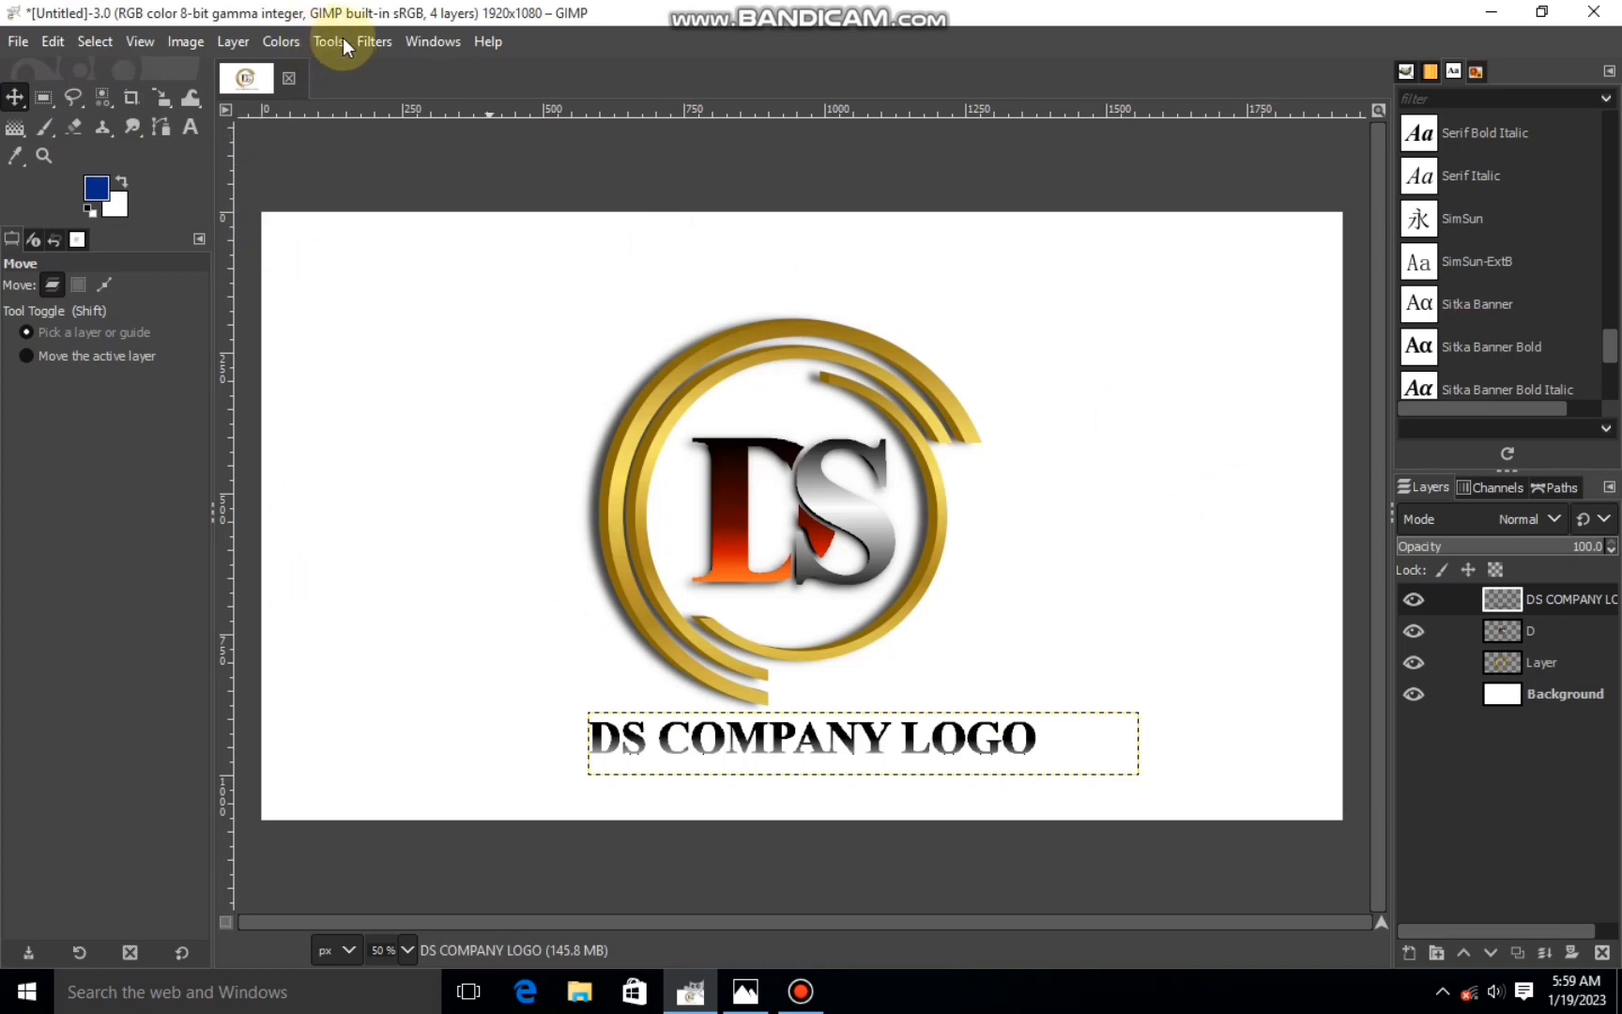
- Apply a black Drop Shadow to the company text with X -9.548, Y -1.548, blur radius 1.95 and opacity 0.622
{"action": "left_click", "coordinate": [374, 42]}
{"action": "mouse_move", "coordinate": [486, 287]}
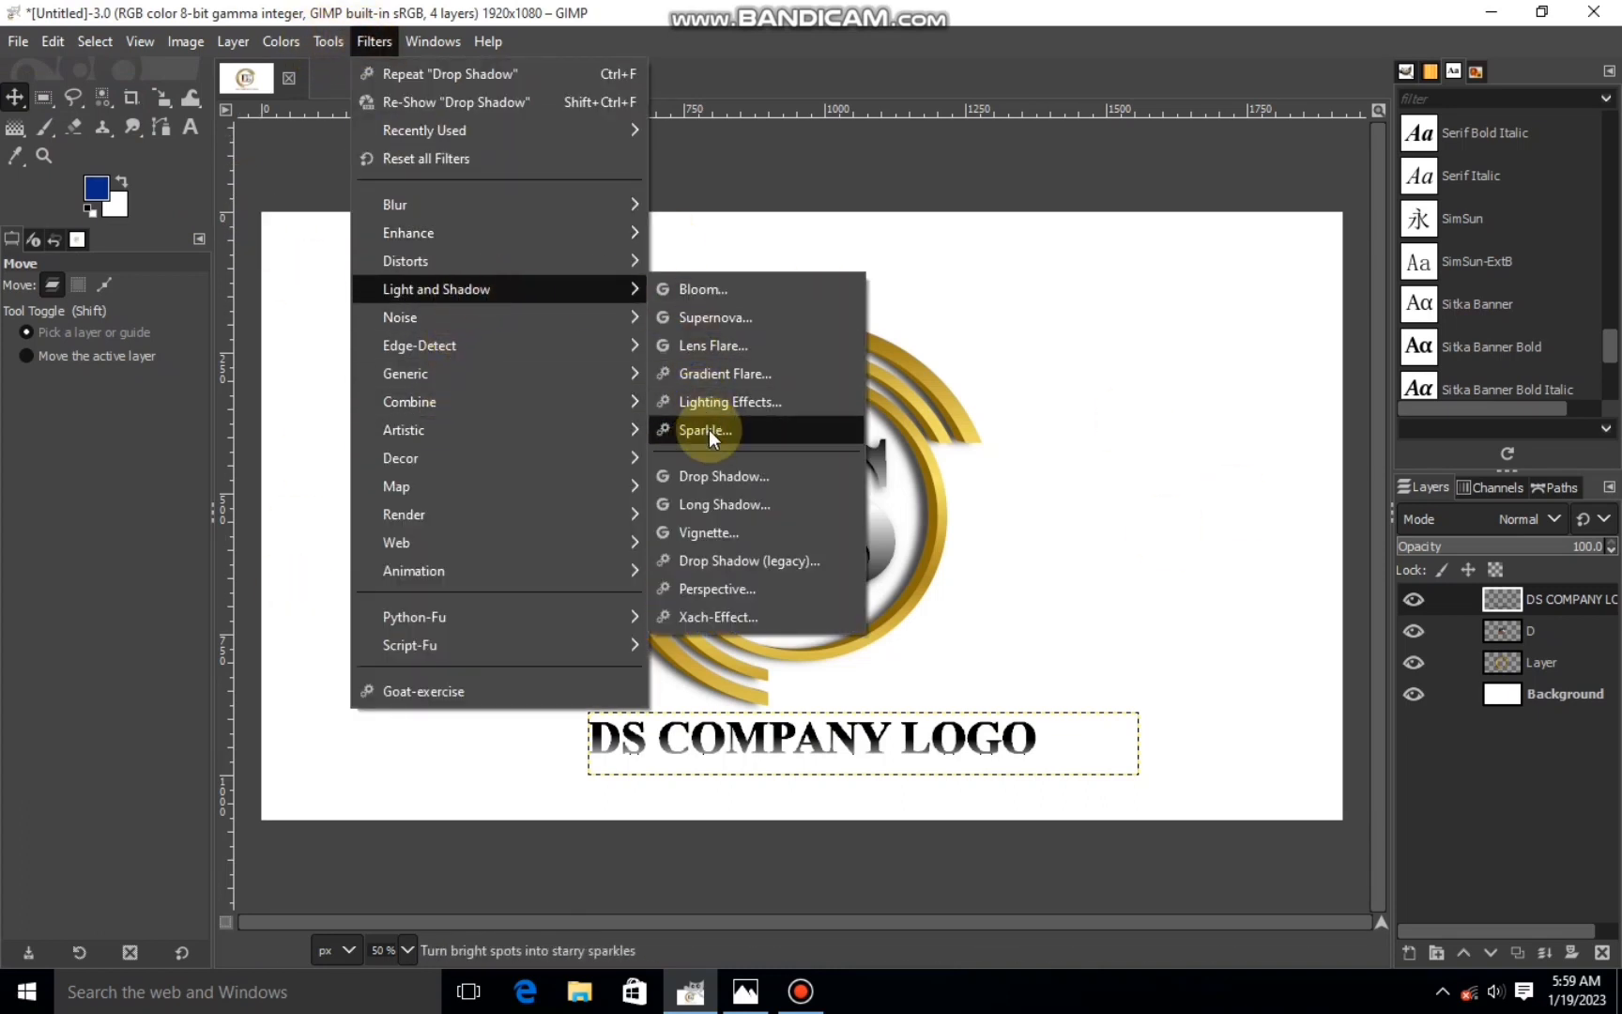
{"action": "left_click", "coordinate": [751, 480]}
{"action": "left_click", "coordinate": [1079, 474]}
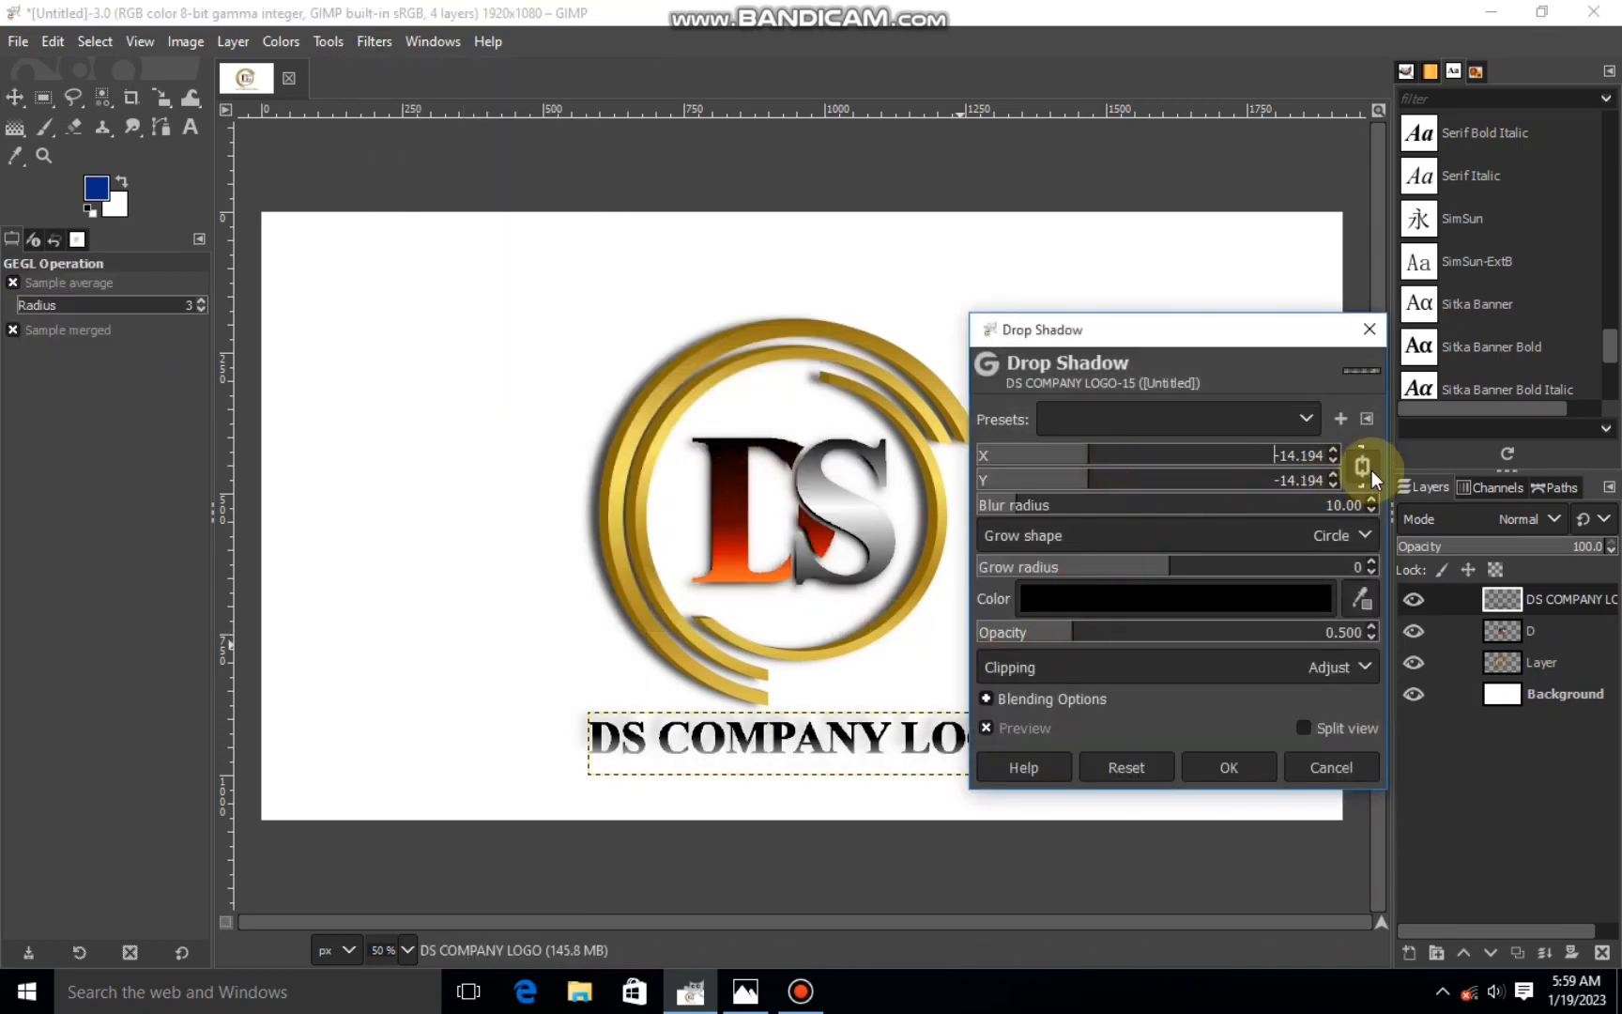
{"action": "left_click", "coordinate": [1362, 465]}
{"action": "left_click", "coordinate": [1143, 479]}
{"action": "left_click", "coordinate": [997, 507]}
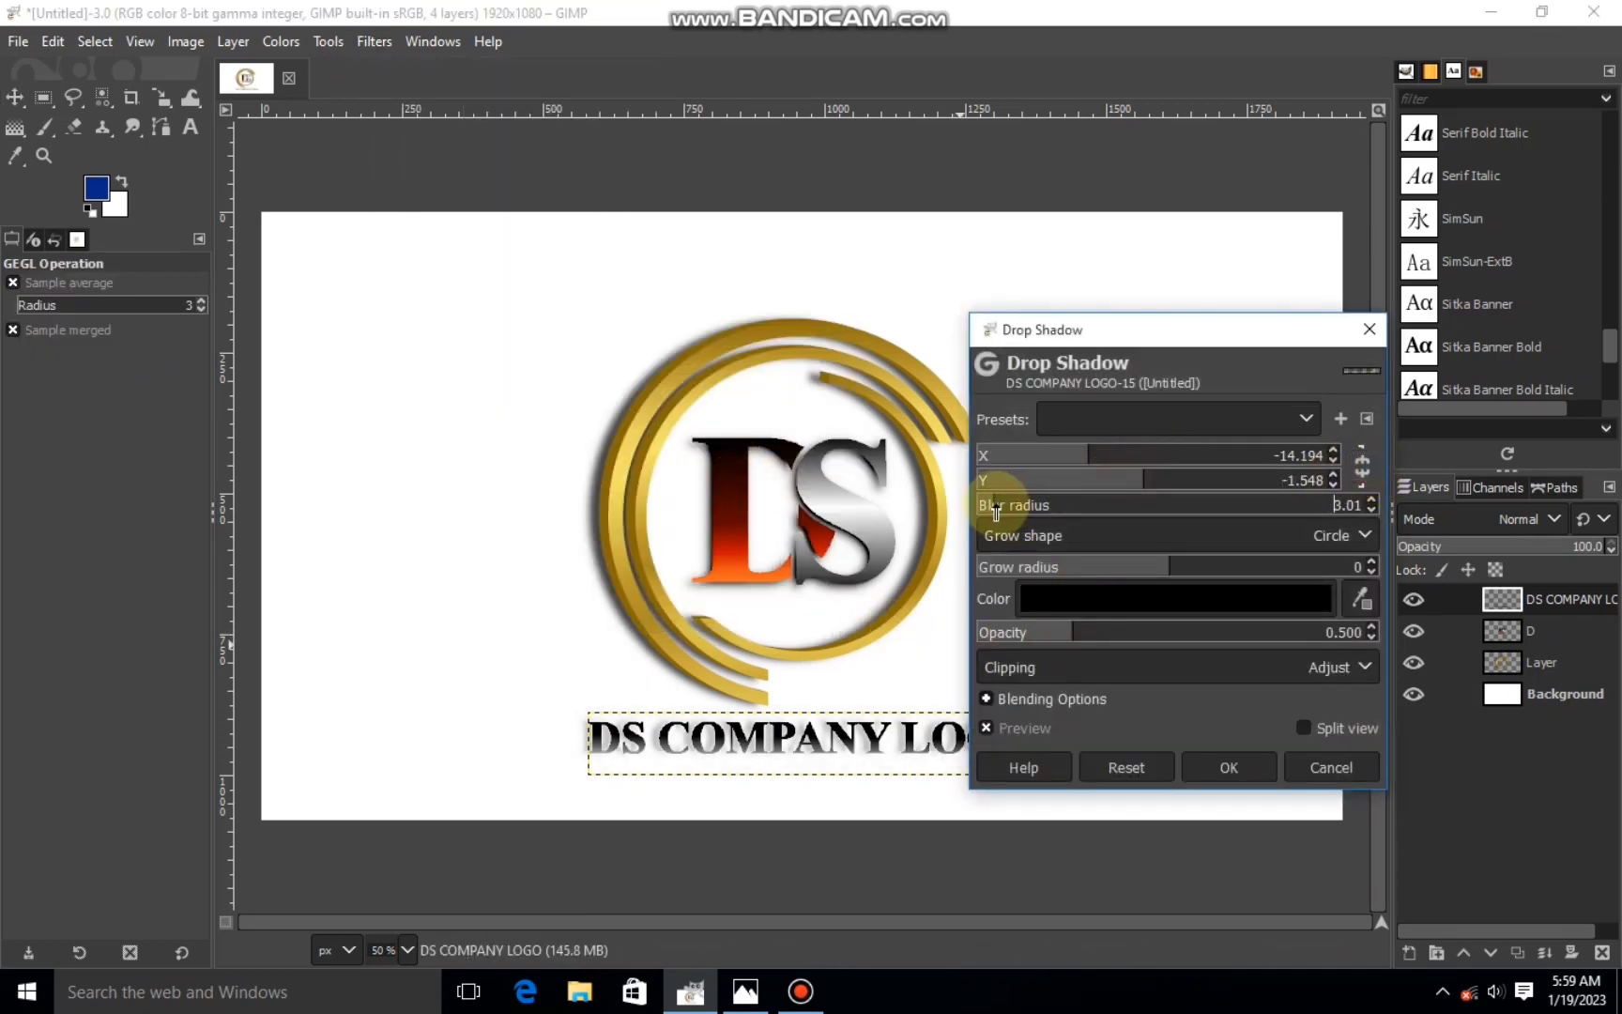
{"action": "left_click", "coordinate": [1091, 632]}
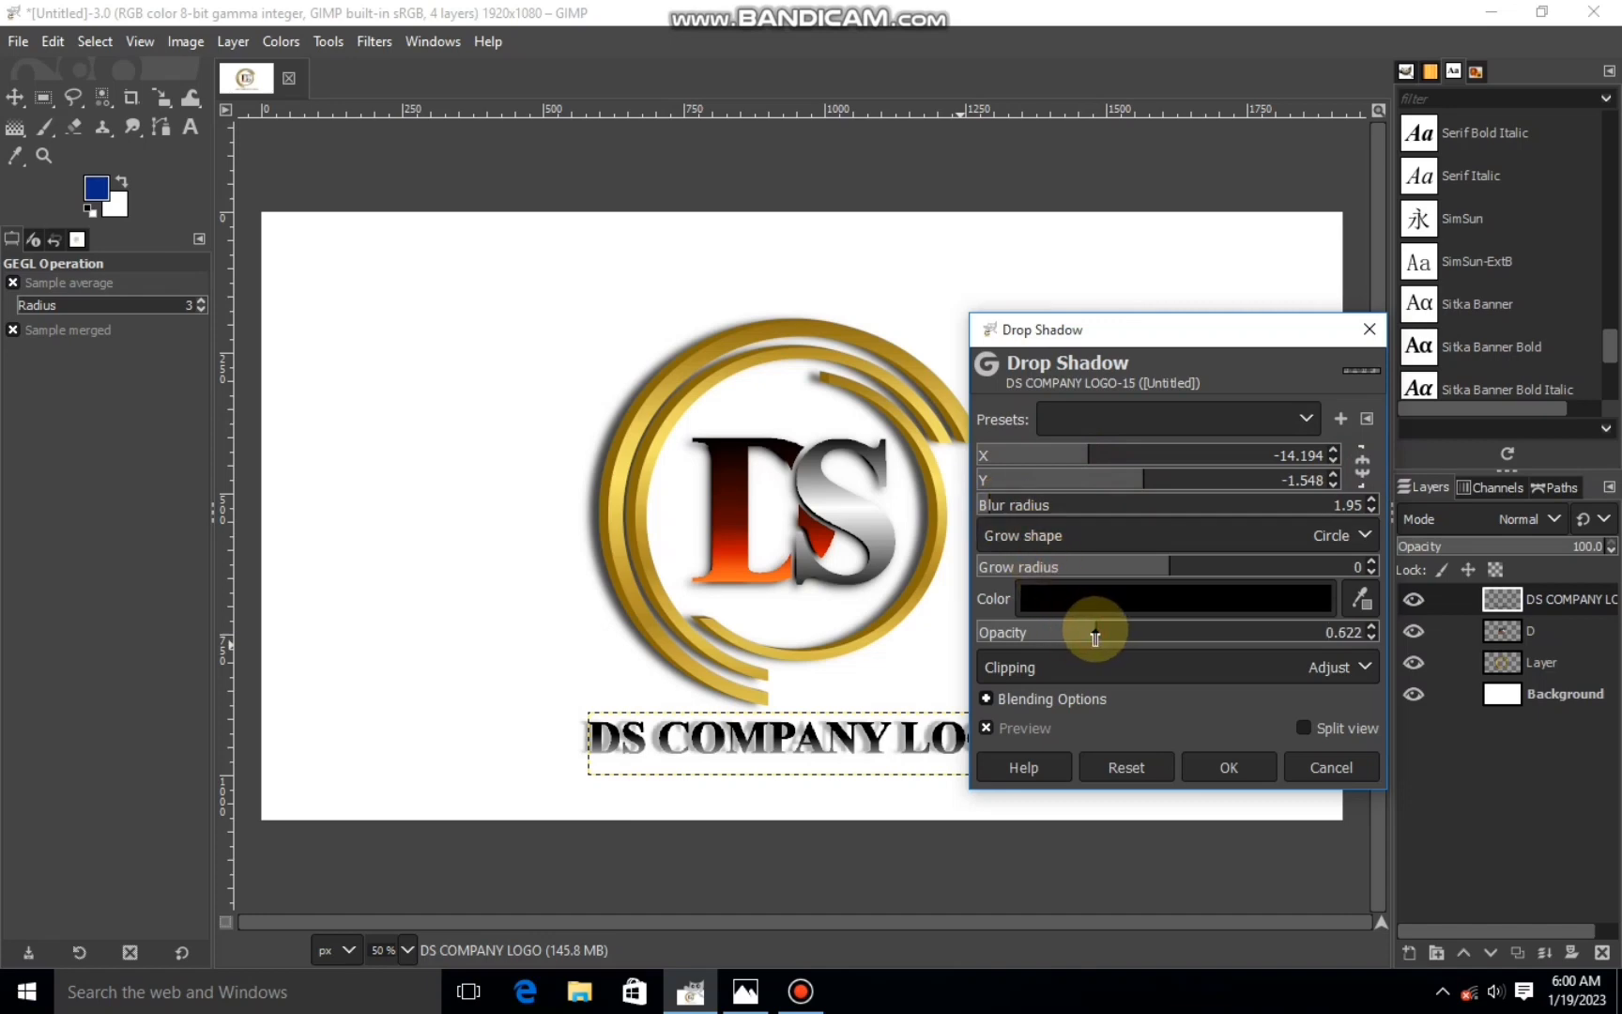
{"action": "left_click", "coordinate": [1109, 454]}
{"action": "left_click", "coordinate": [1125, 457]}
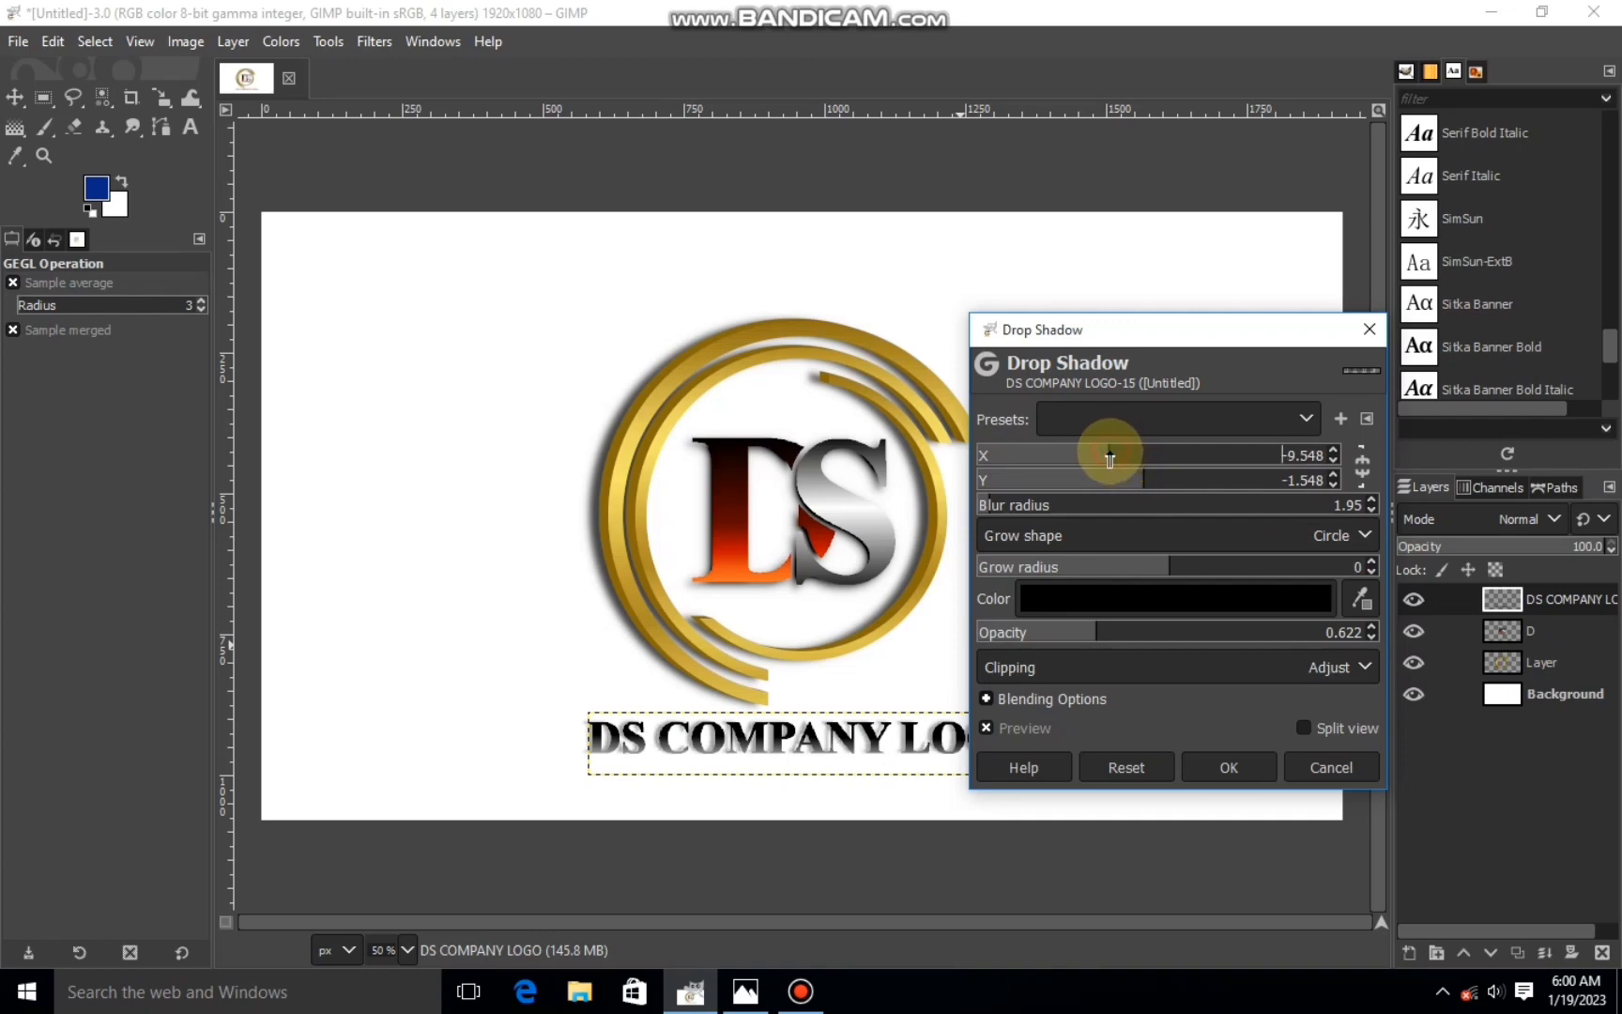
{"action": "left_click", "coordinate": [1230, 767]}
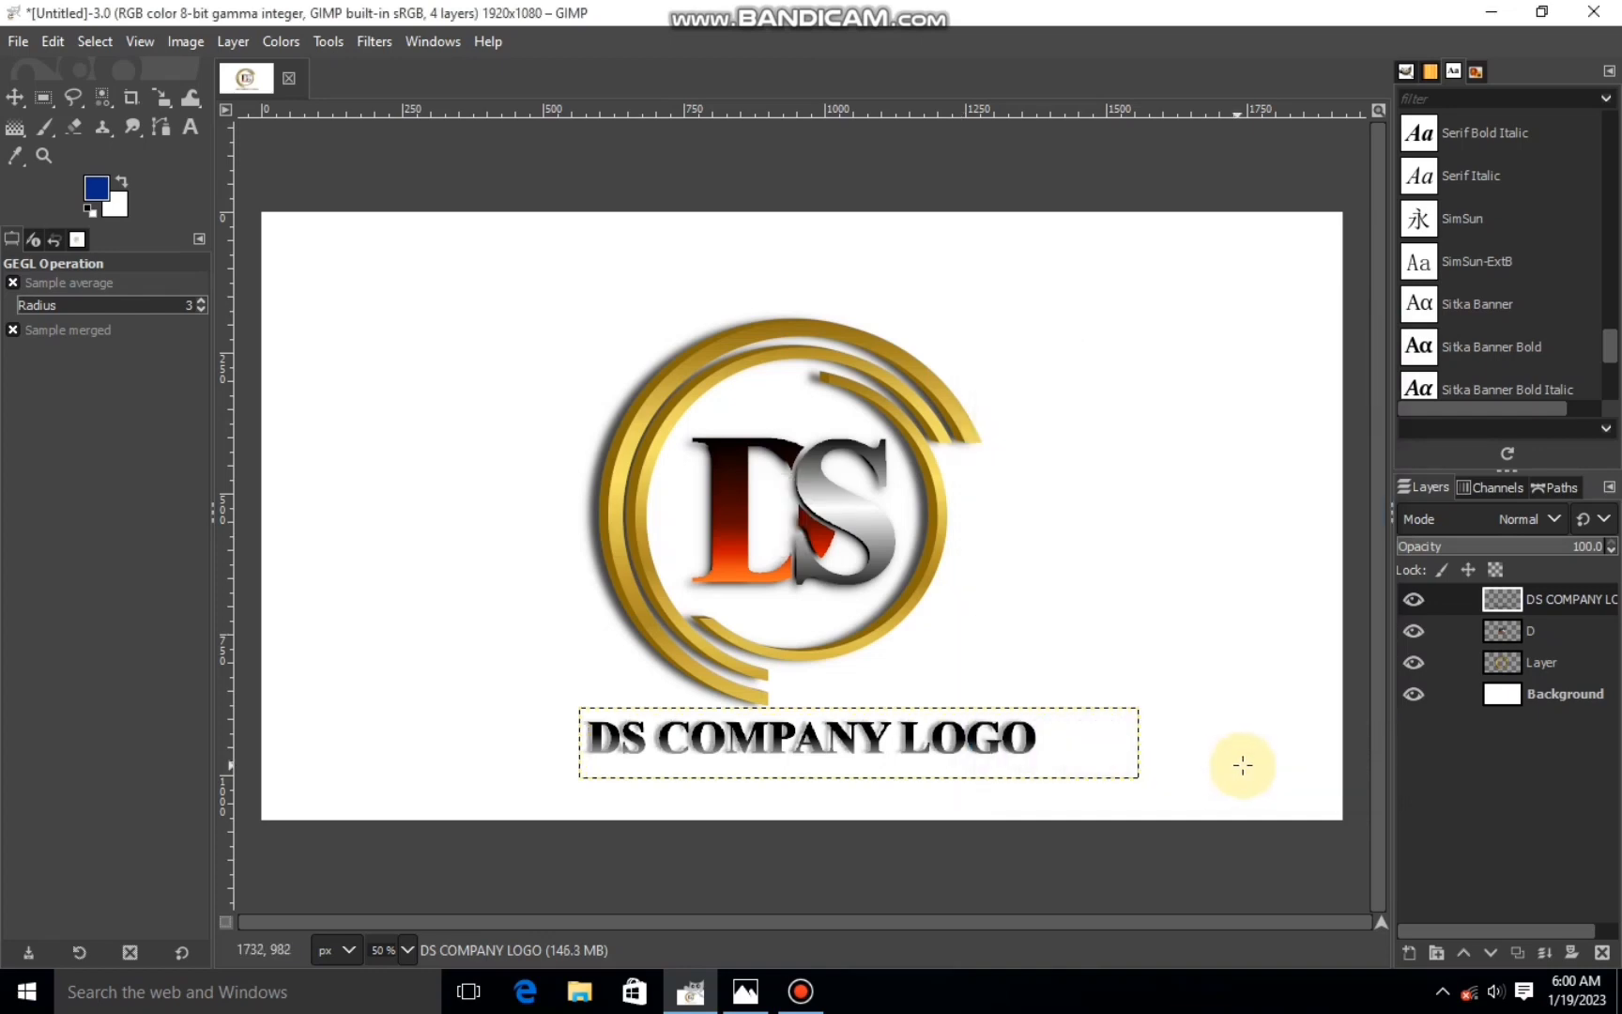
- Merge the company text layer and the D layer down into the rings layer
{"action": "right_click", "coordinate": [1516, 601]}
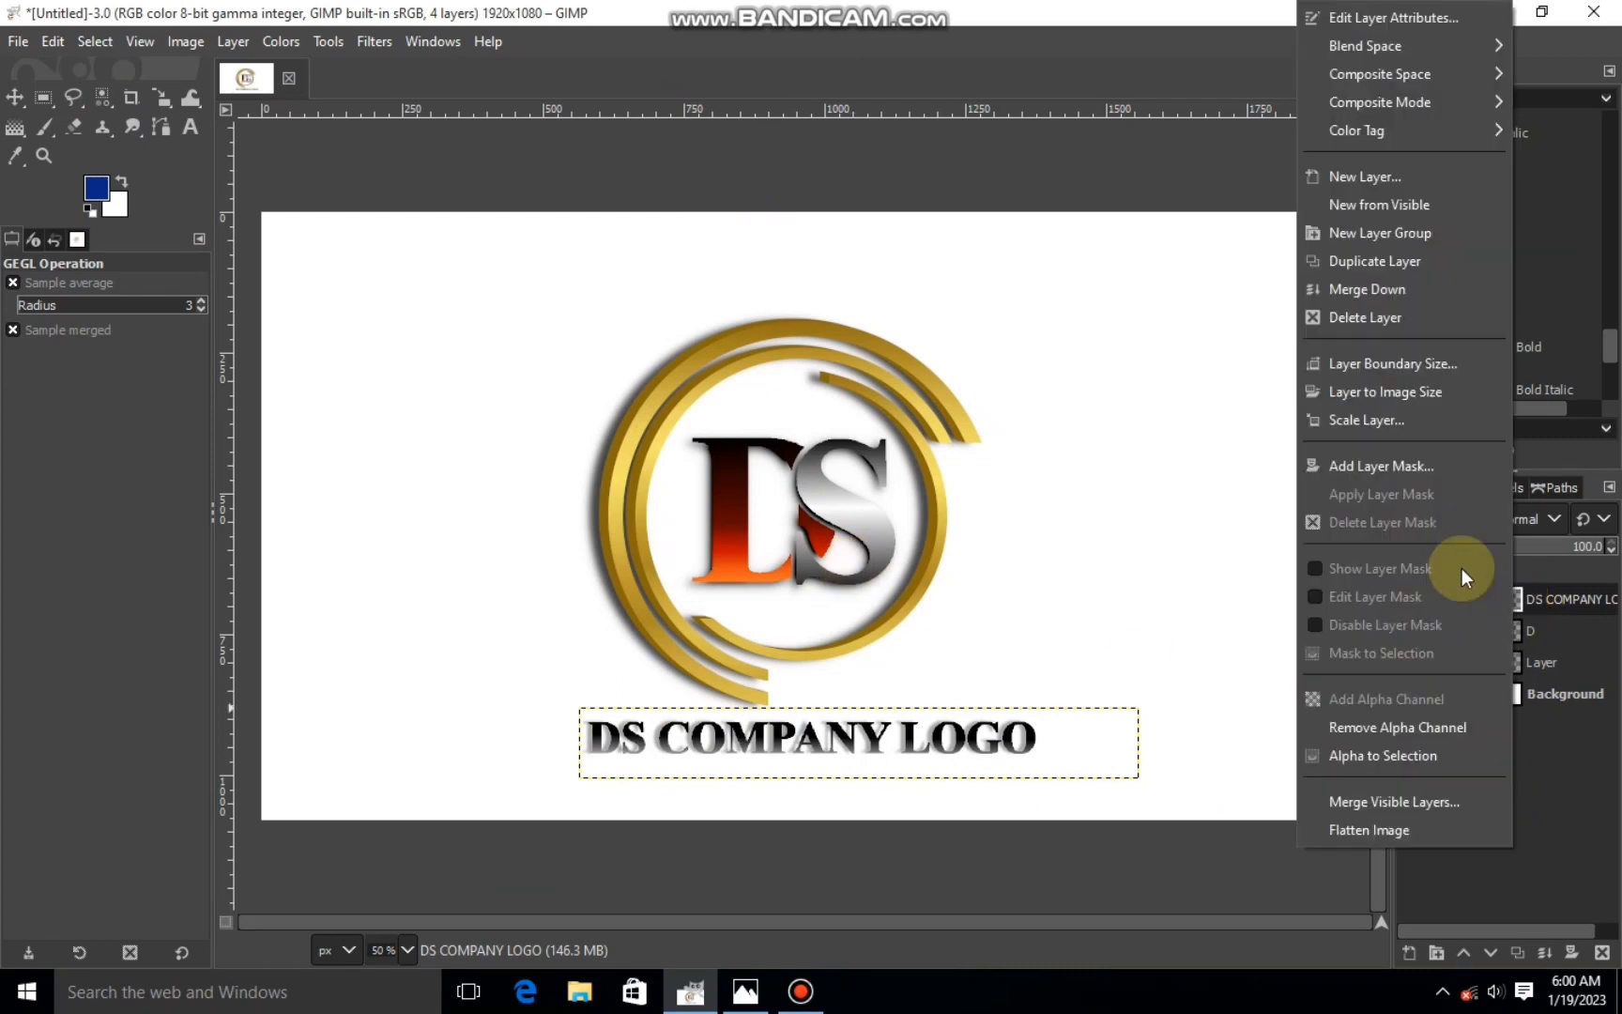
{"action": "left_click", "coordinate": [1362, 259]}
{"action": "right_click", "coordinate": [1502, 597]}
{"action": "left_click", "coordinate": [1401, 318]}
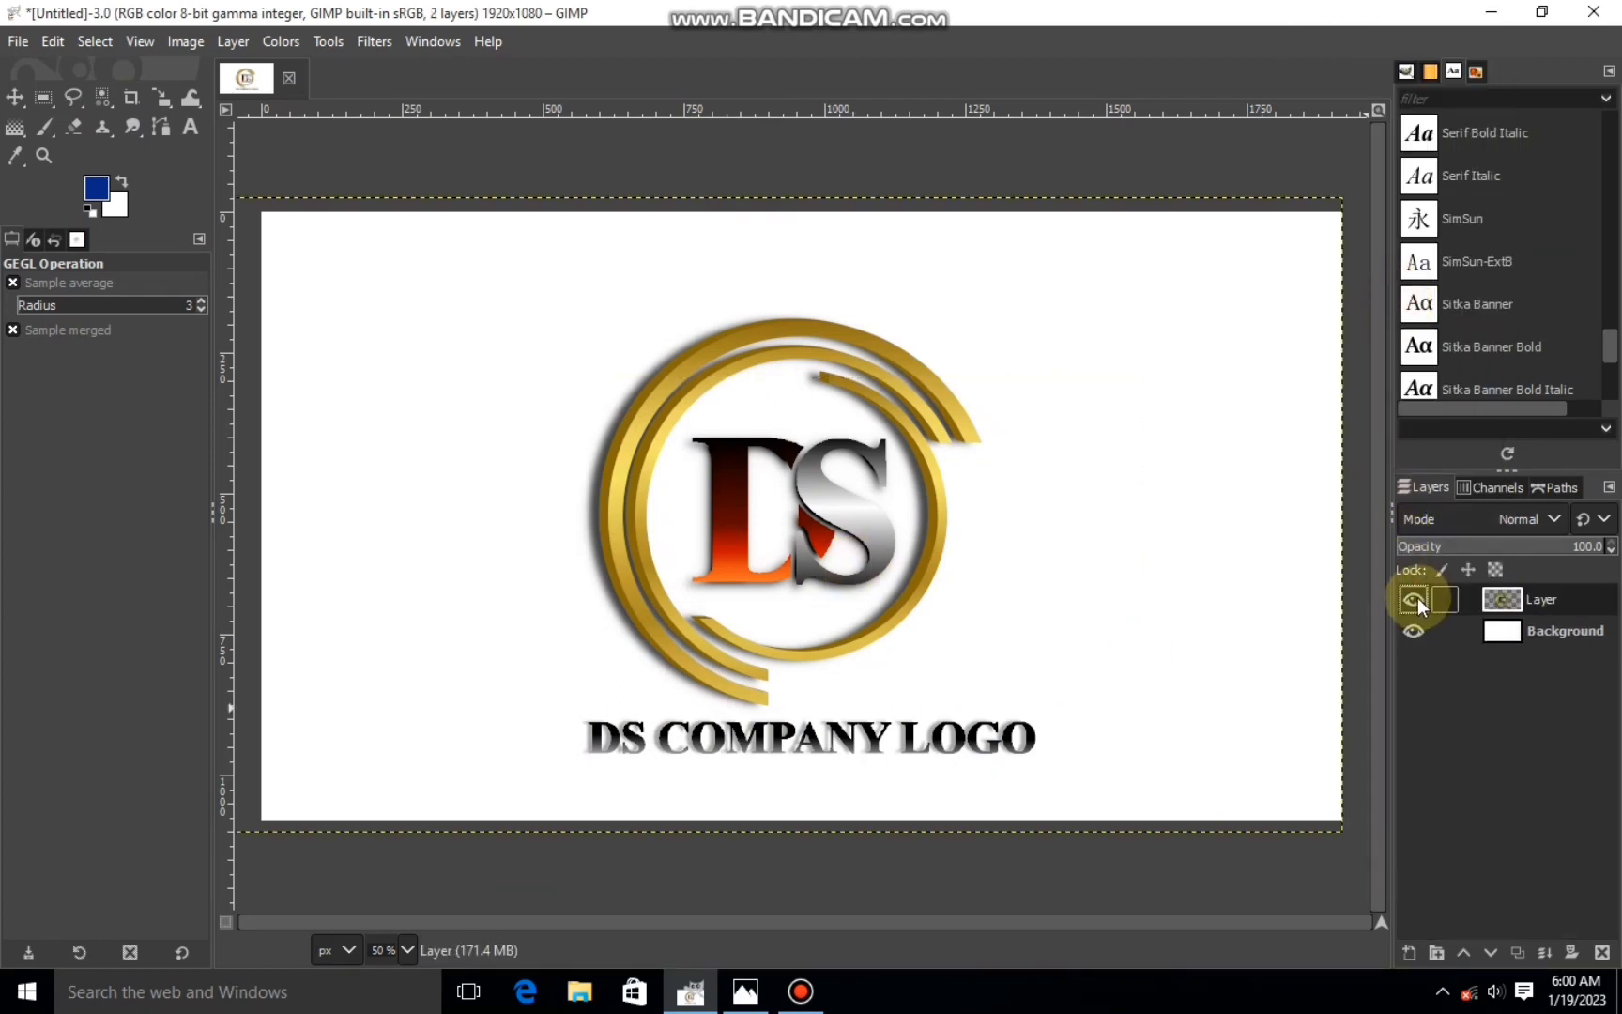
- Insert the dark dotted texture image from File Explorer as a new layer and scale it to 2024 × 2024 px, covering the canvas
{"action": "left_click", "coordinate": [580, 991]}
{"action": "left_click_drag", "start_coordinate": [1412, 156], "coordinate": [737, 590]}
{"action": "left_click", "coordinate": [162, 96]}
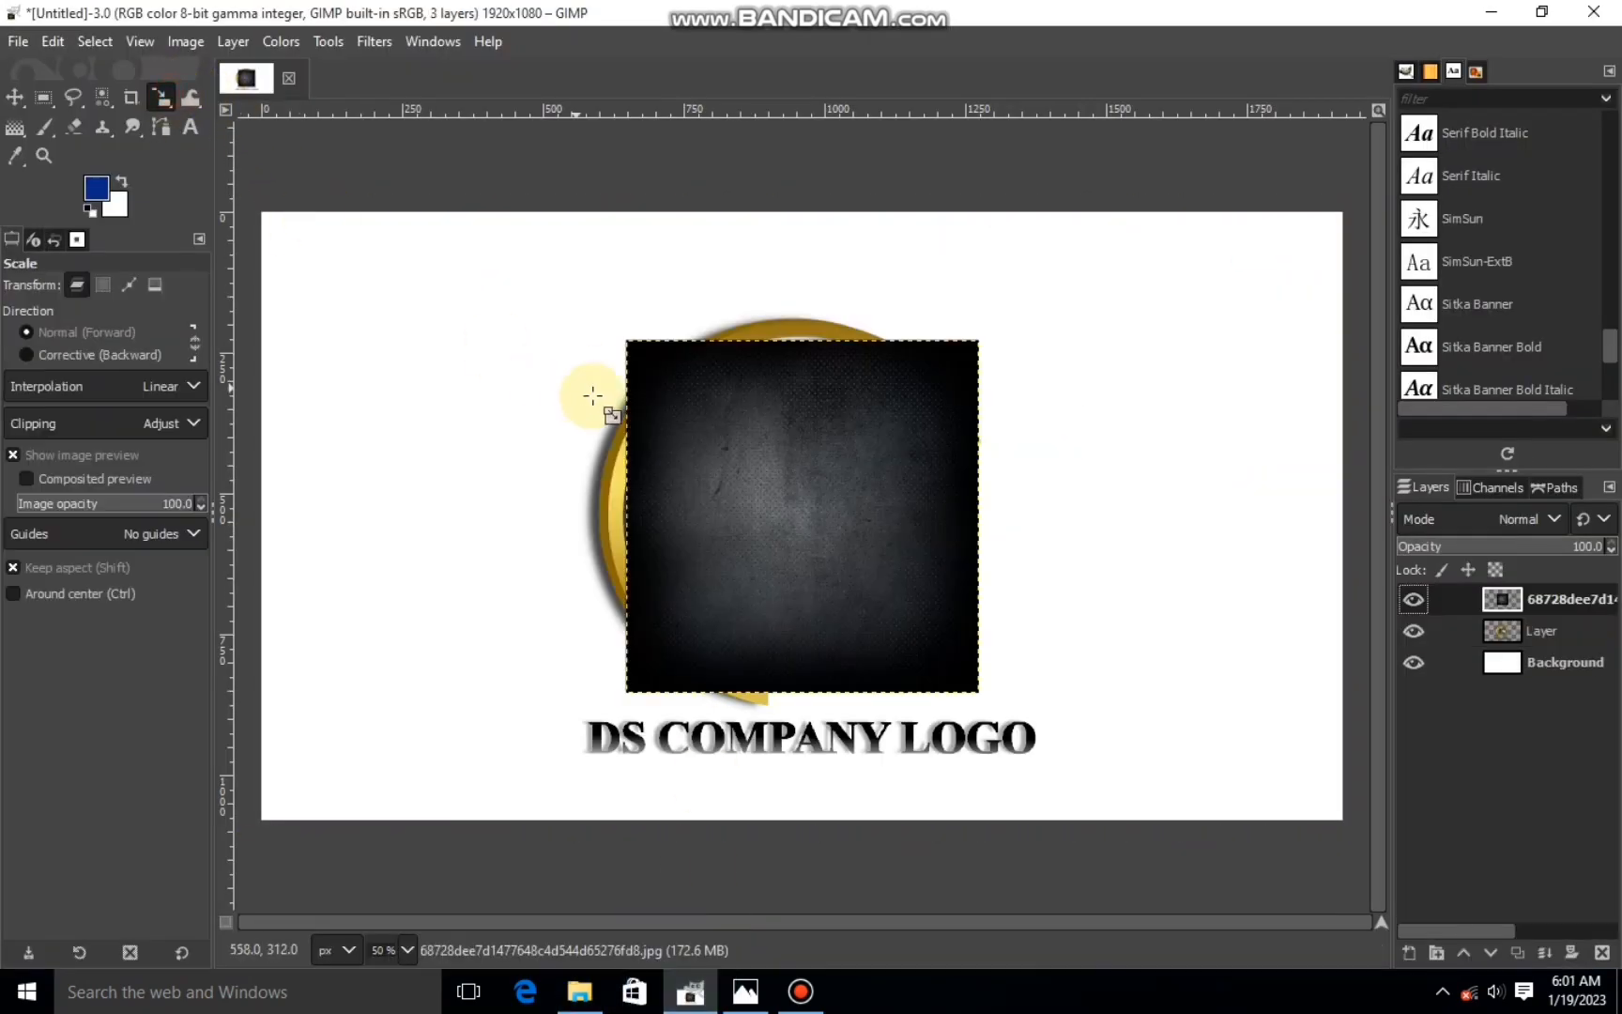
{"action": "left_click", "coordinate": [590, 391]}
{"action": "left_click_drag", "start_coordinate": [305, 549], "coordinate": [78, 567]}
{"action": "left_click_drag", "start_coordinate": [1046, 616], "coordinate": [1586, 796]}
{"action": "left_click_drag", "start_coordinate": [380, 641], "coordinate": [122, 685]}
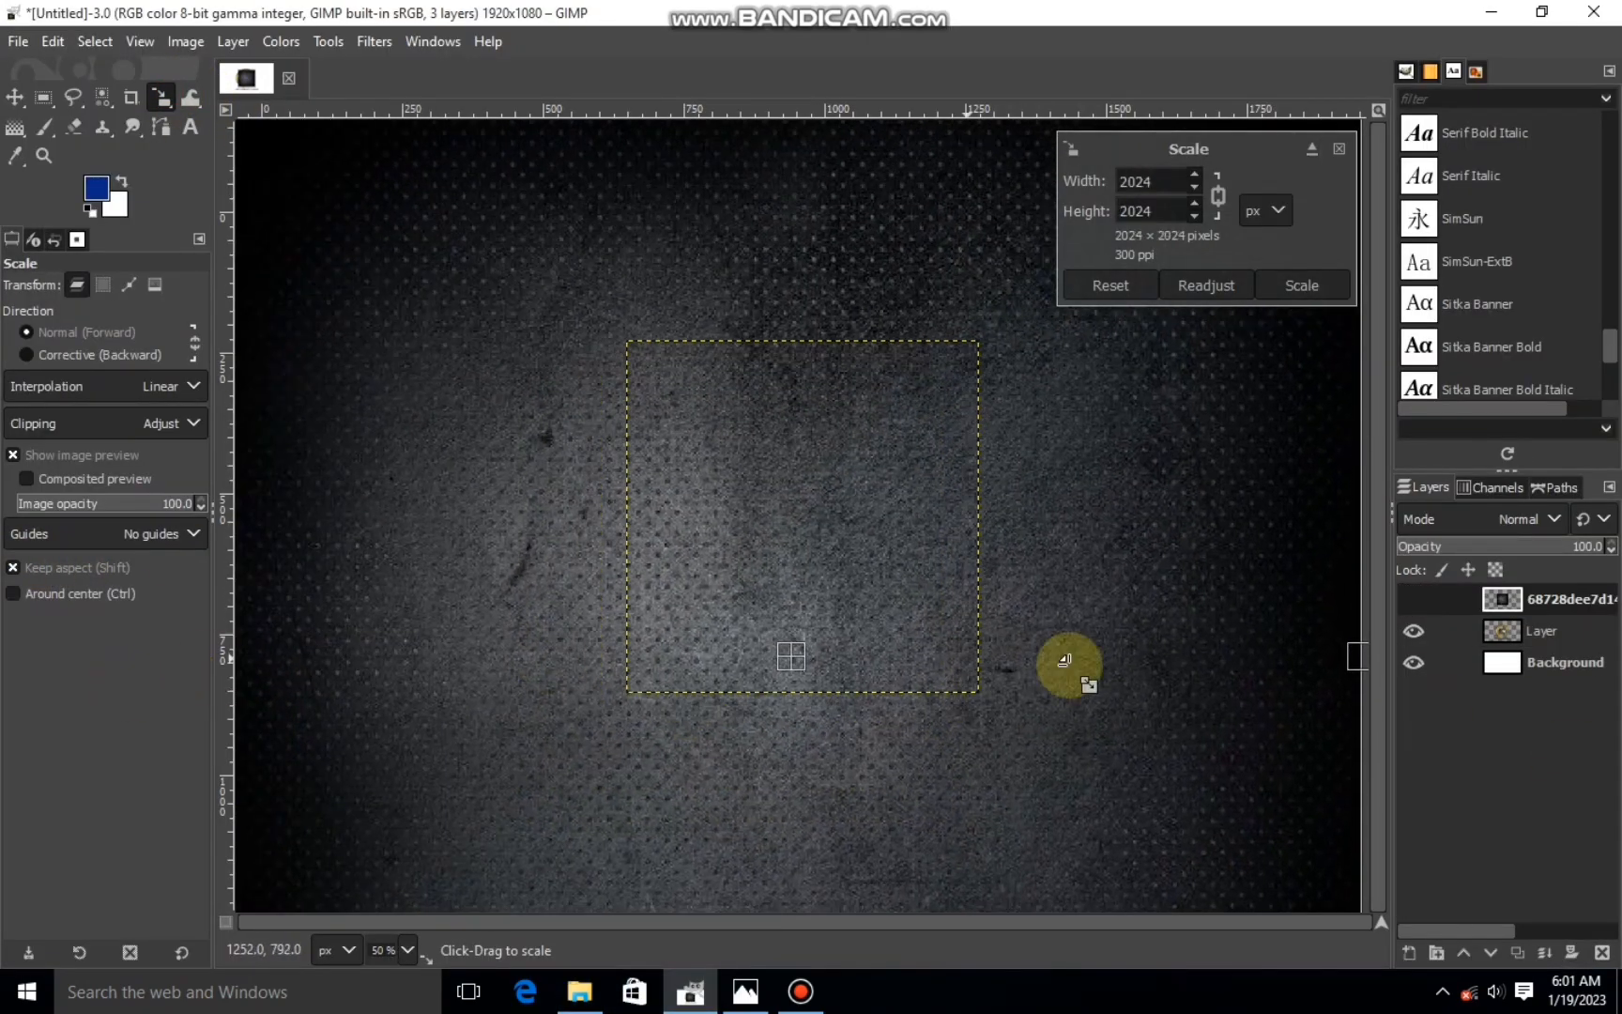
{"action": "left_click_drag", "start_coordinate": [1068, 662], "coordinate": [1121, 671]}
{"action": "left_click", "coordinate": [1302, 285]}
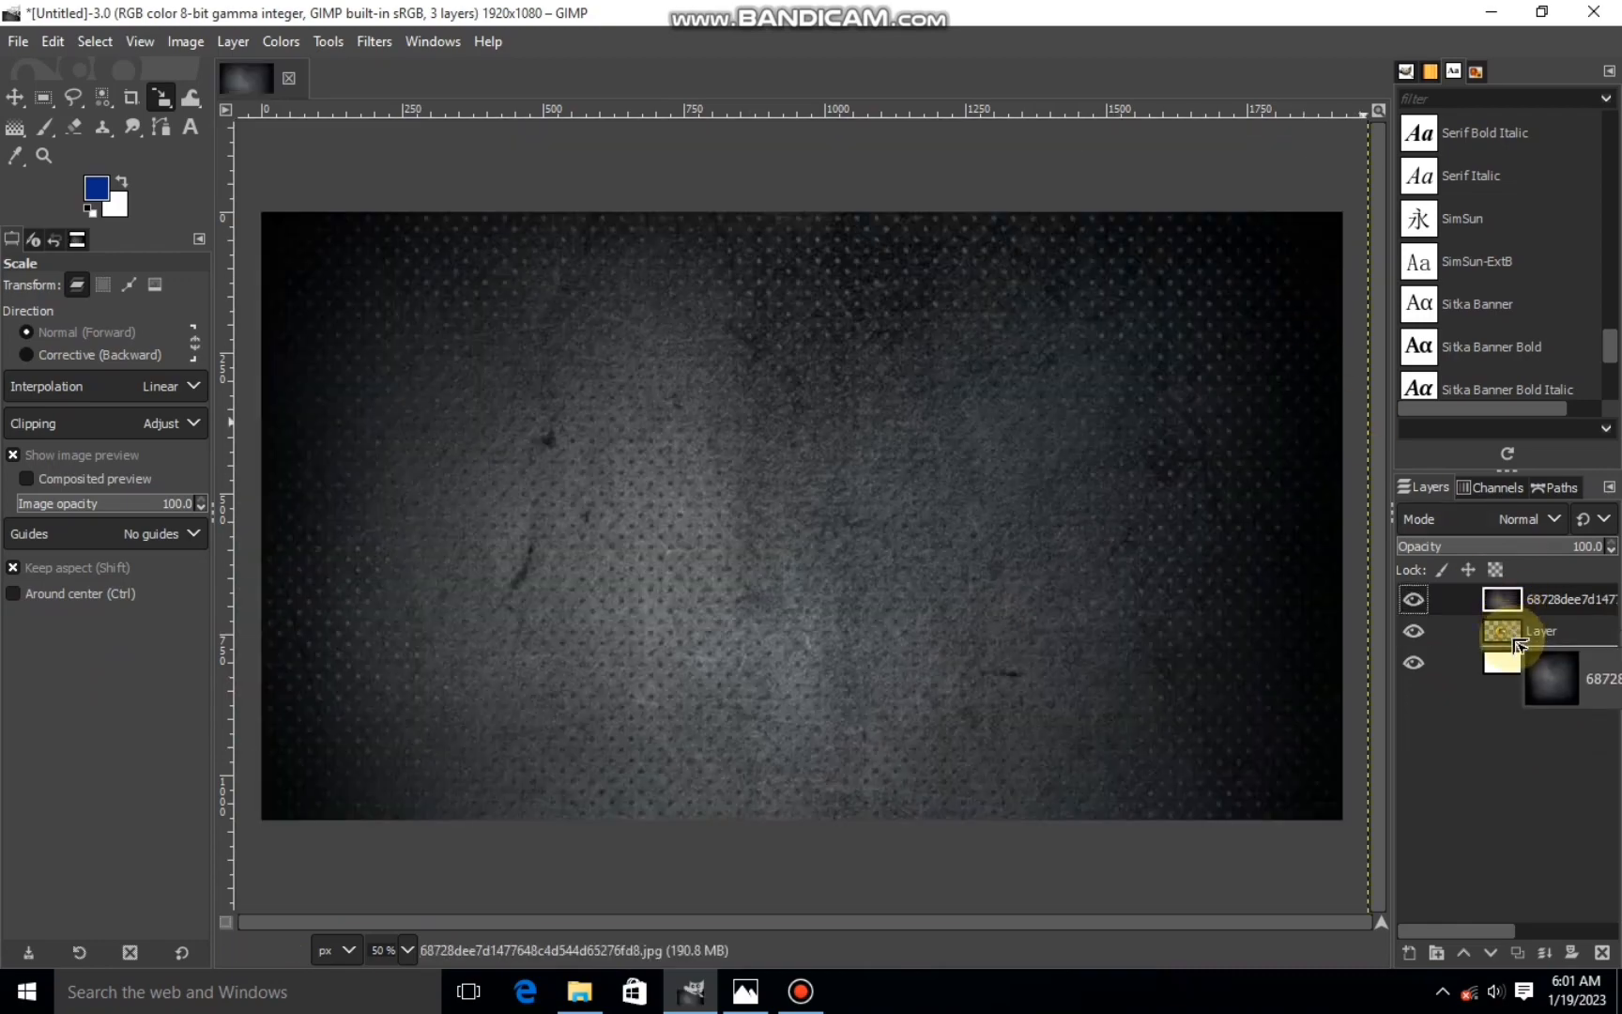